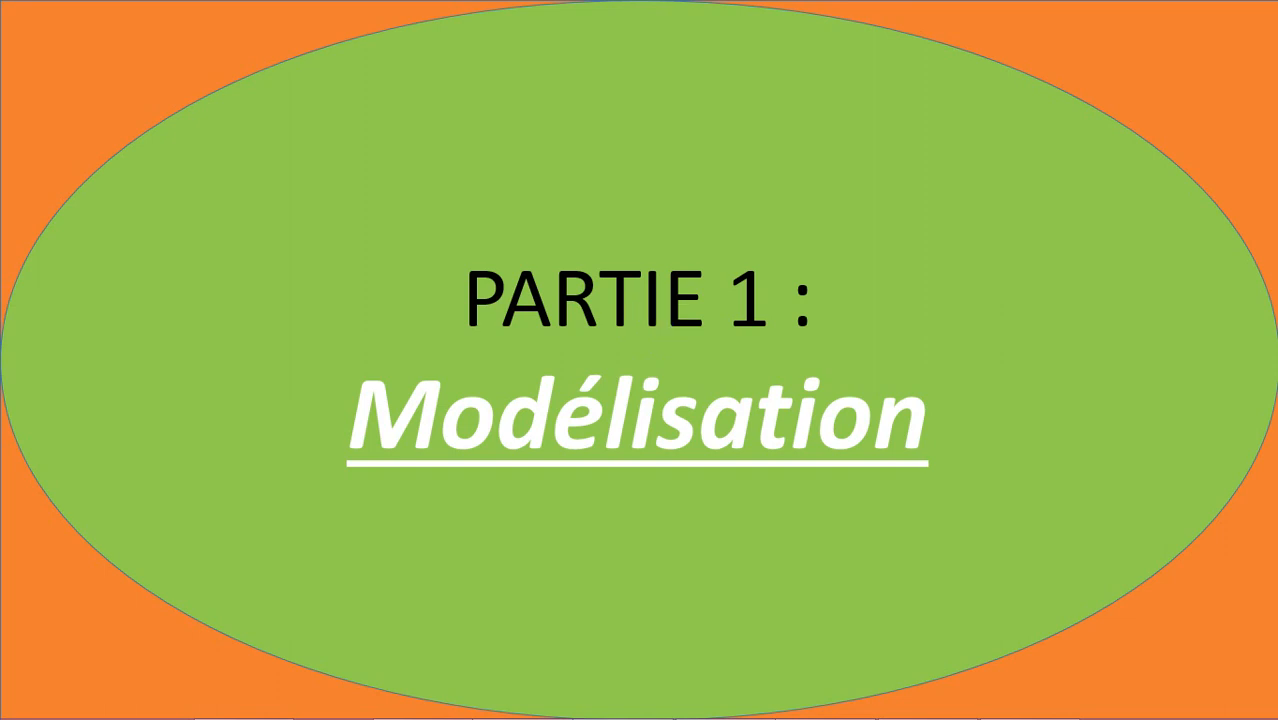
# Switch to Autodesk Robot Structural Analysis Professional 2014
pyautogui.click(978, 443)
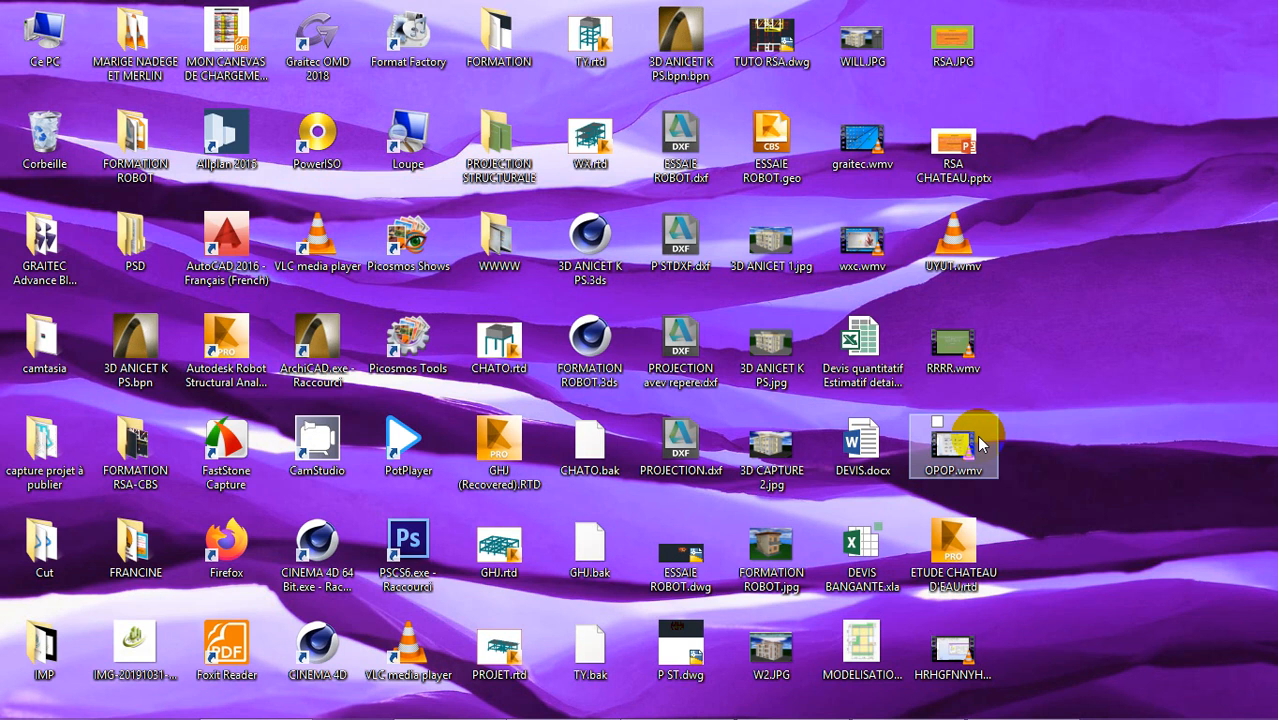
pyautogui.moveTo(851, 714)
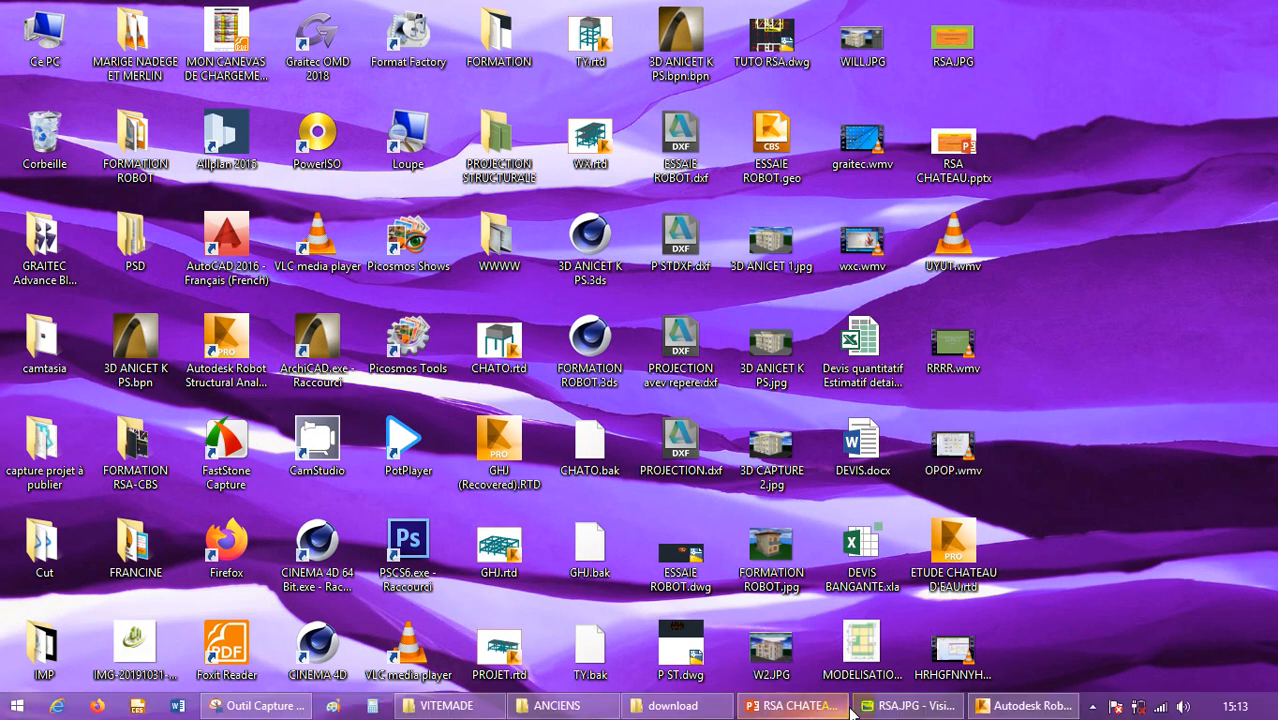
pyautogui.click(1025, 706)
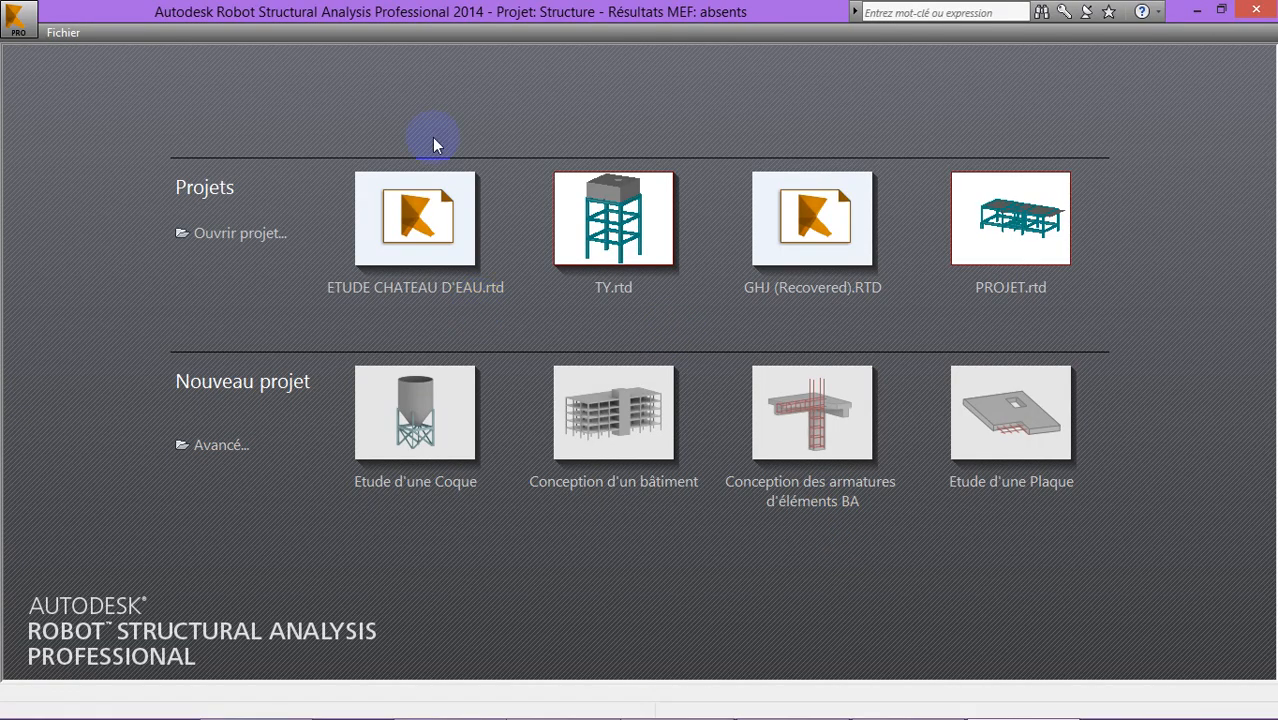
# Create a new shell structure project and dismiss the startup tip
pyautogui.click(650, 220)
pyautogui.click(72, 34)
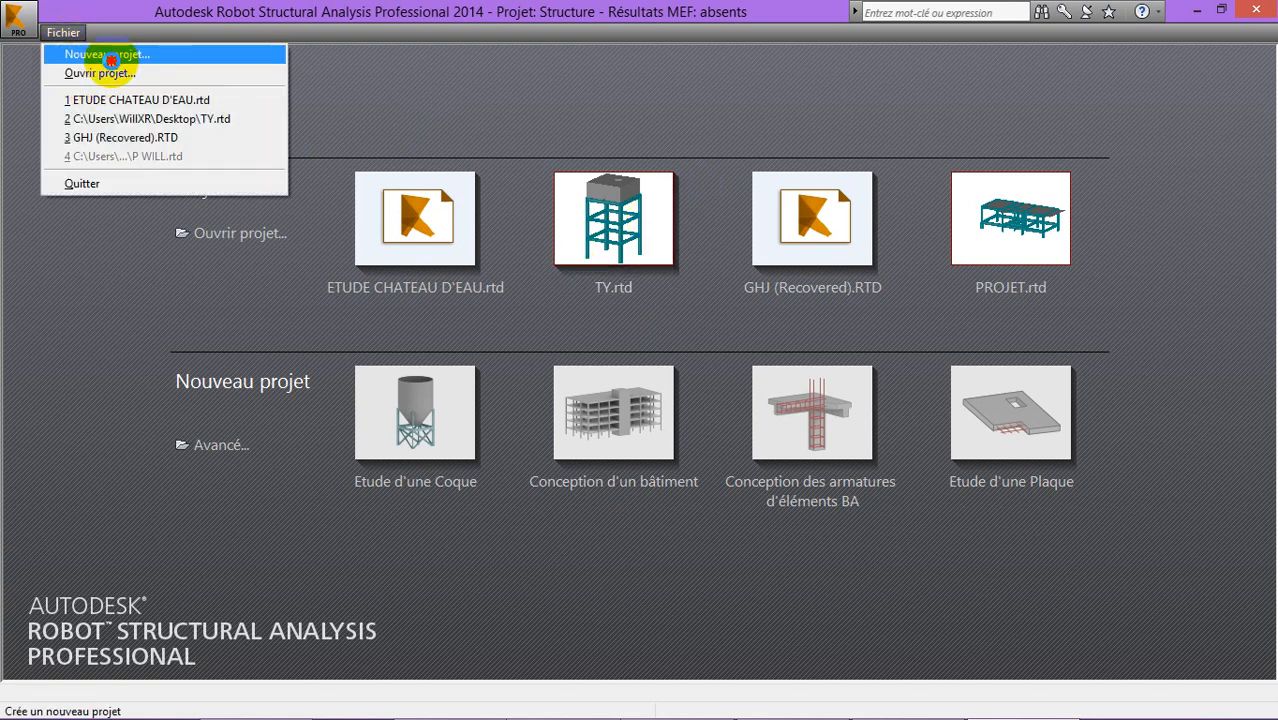
pyautogui.click(109, 56)
pyautogui.click(590, 225)
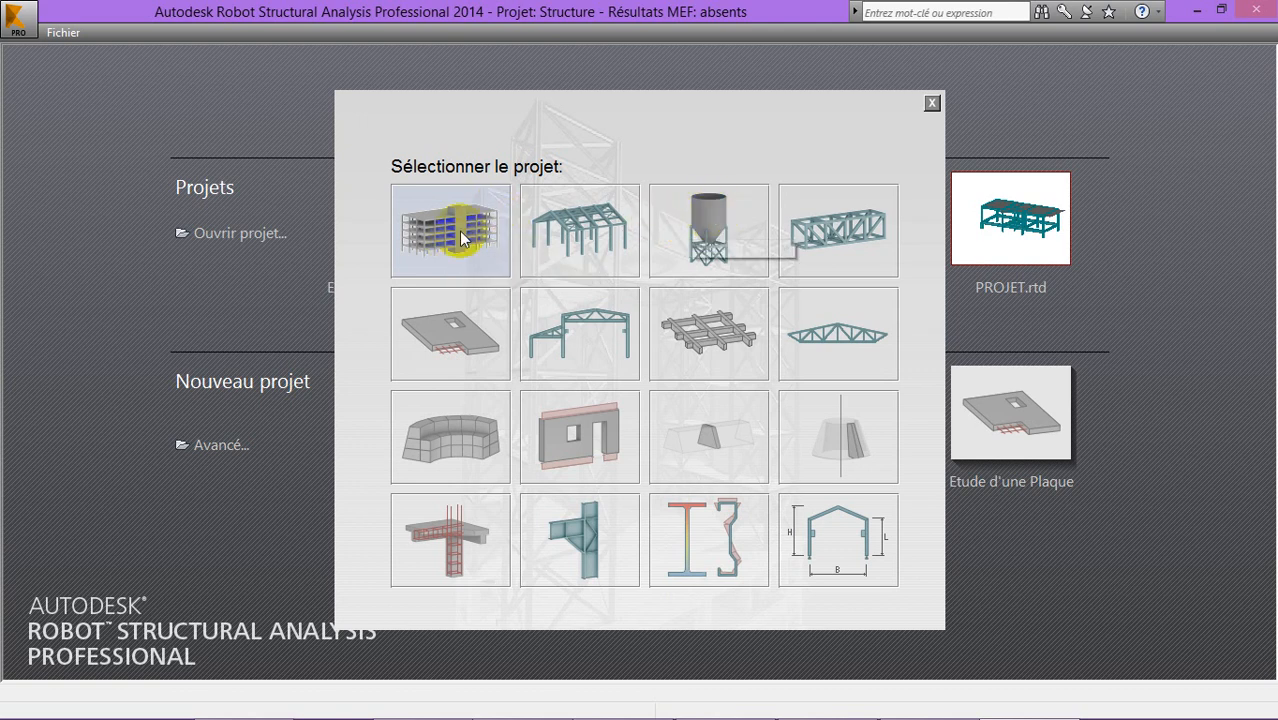
pyautogui.click(700, 224)
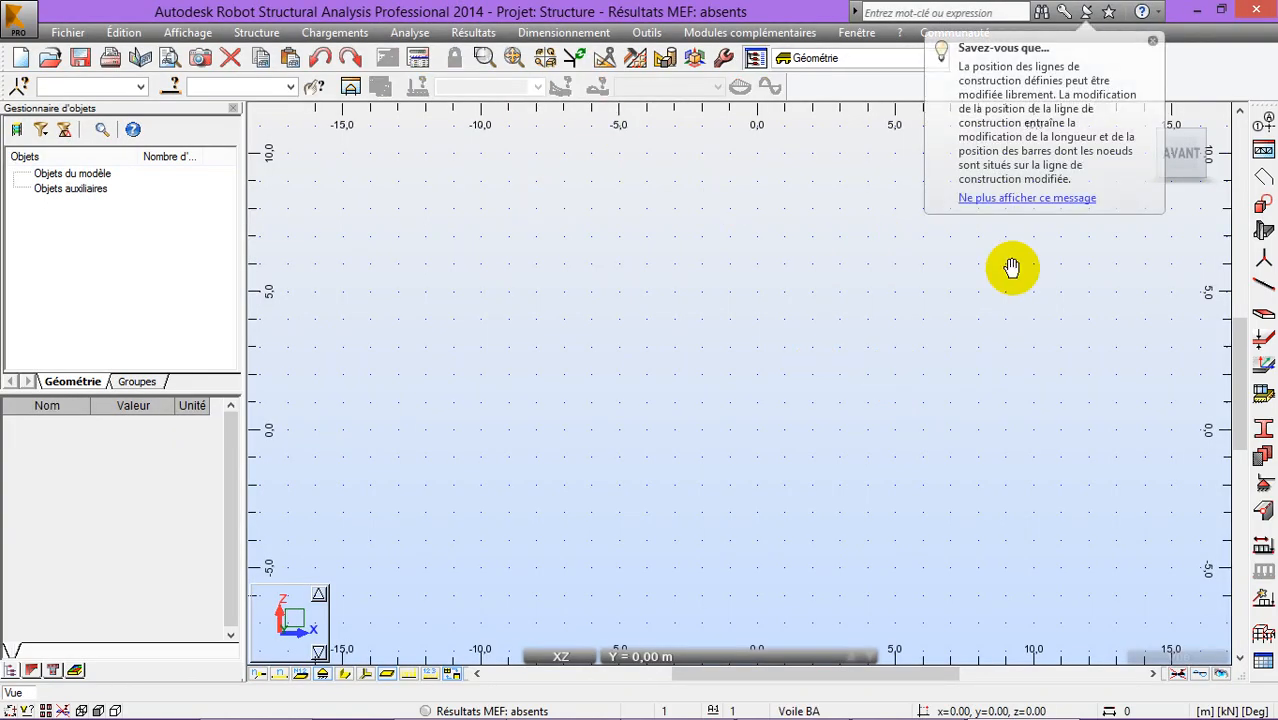
pyautogui.click(1154, 43)
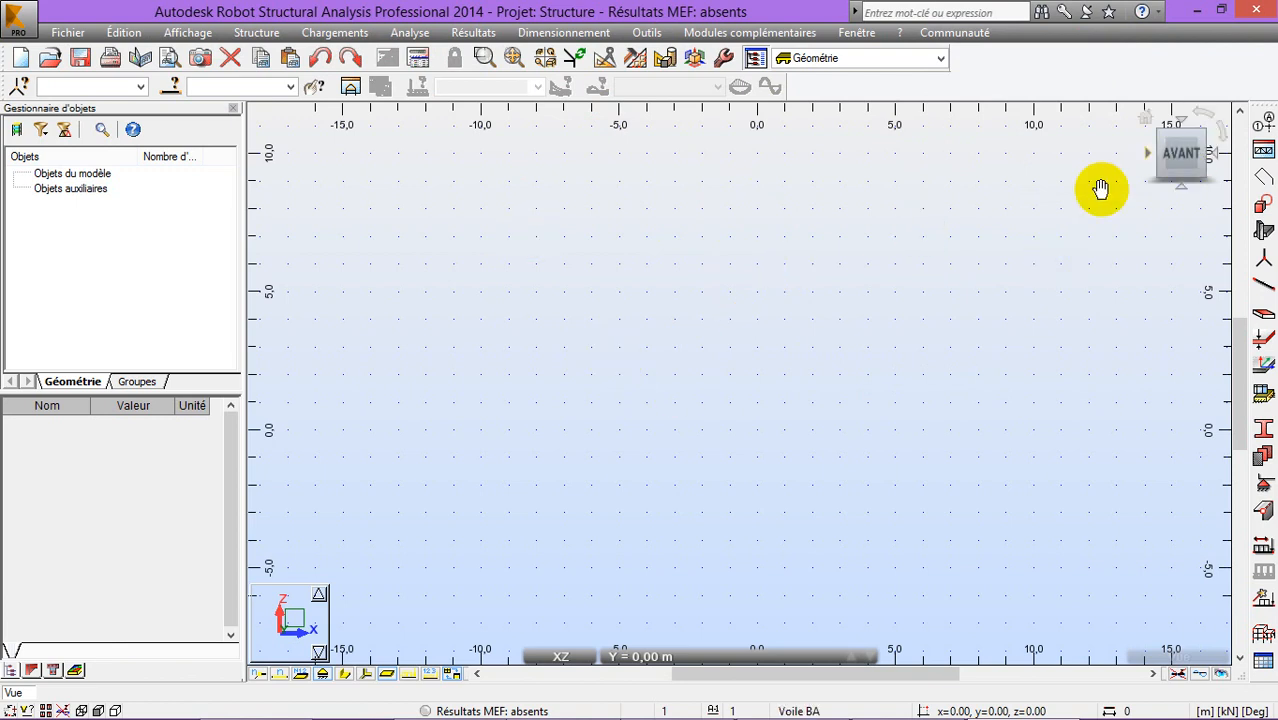
# Add Cartesian construction lines along X starting at 0.00 m, repeated 1 time at 5 m spacing
pyautogui.click(1262, 126)
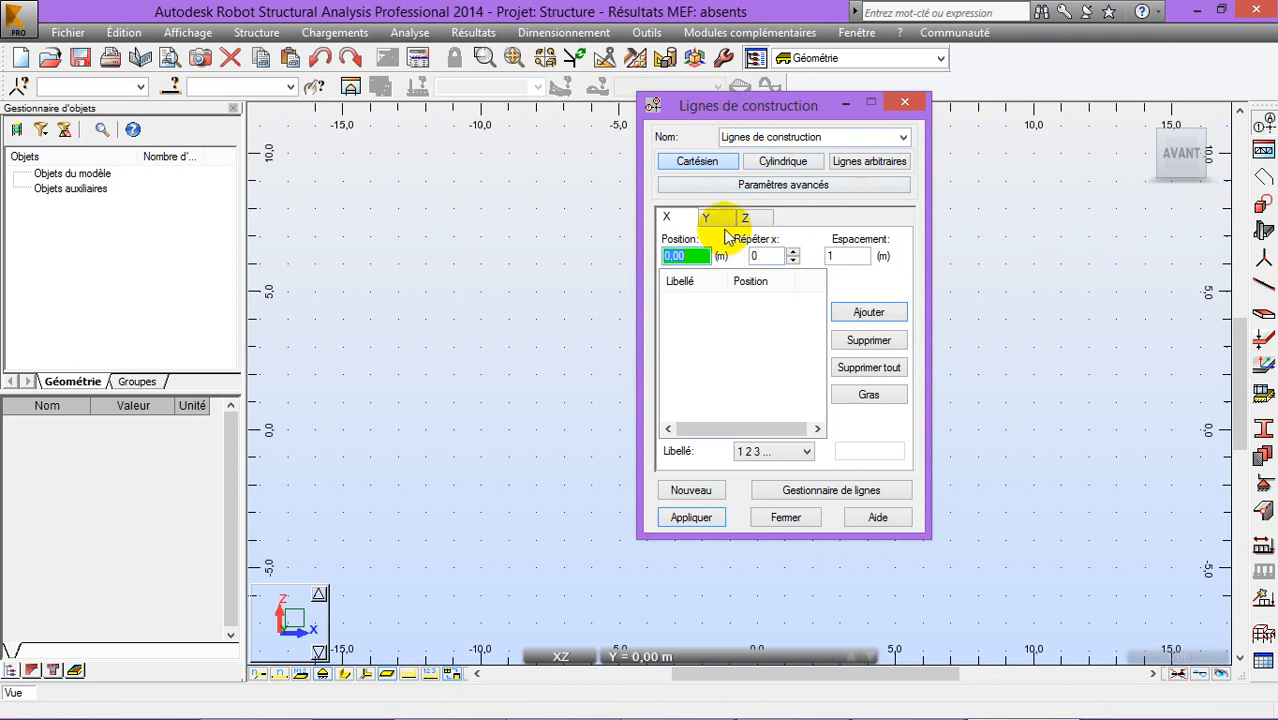
pyautogui.click(772, 256)
pyautogui.write('1')
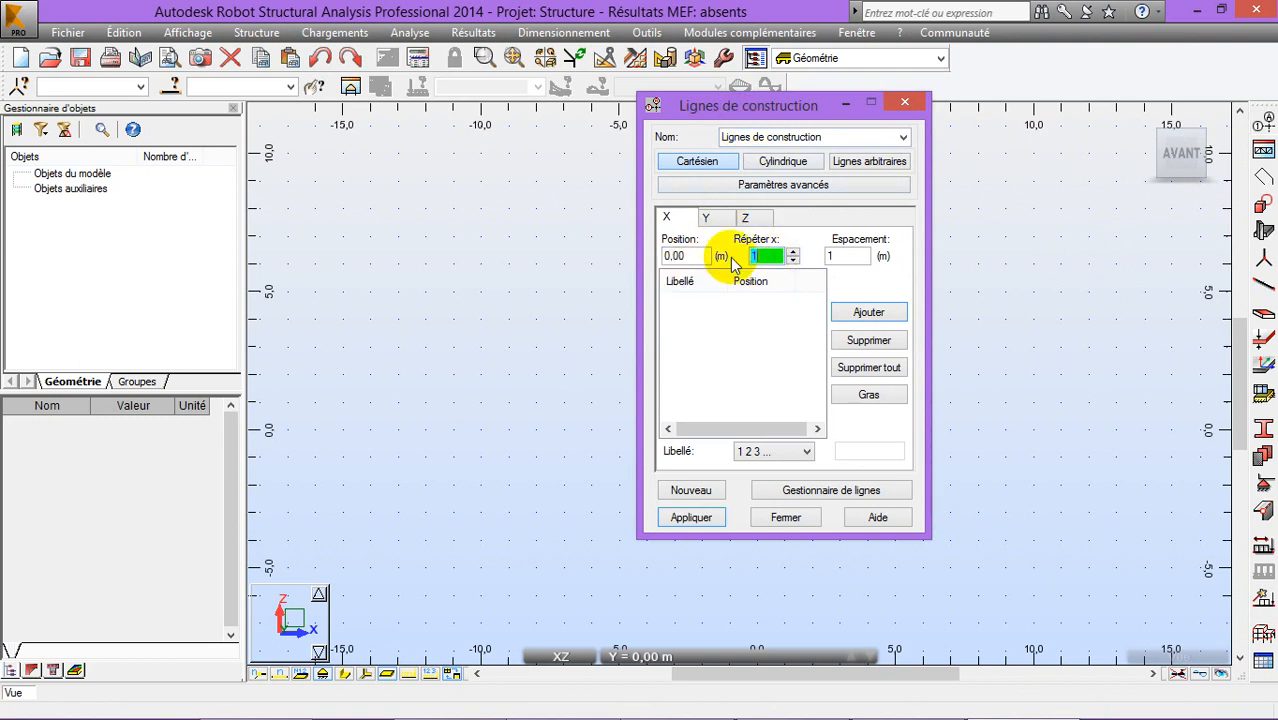
pyautogui.press('Tab')
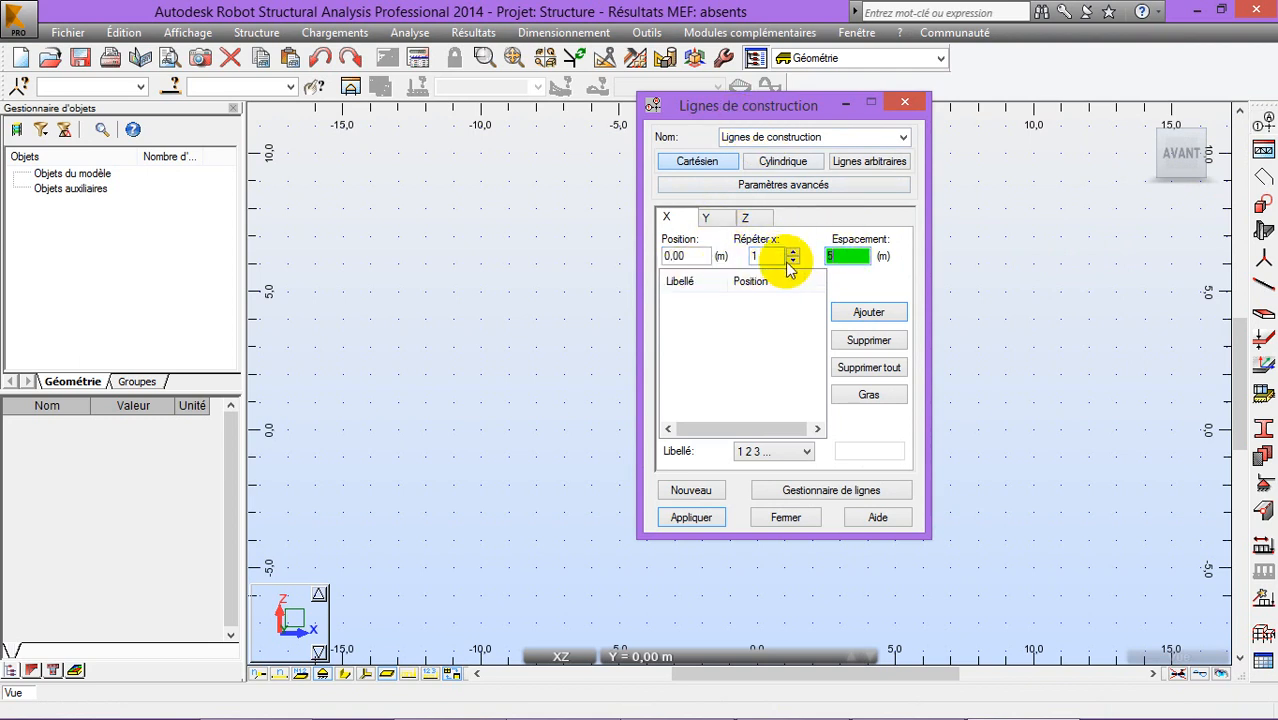
pyautogui.click(868, 312)
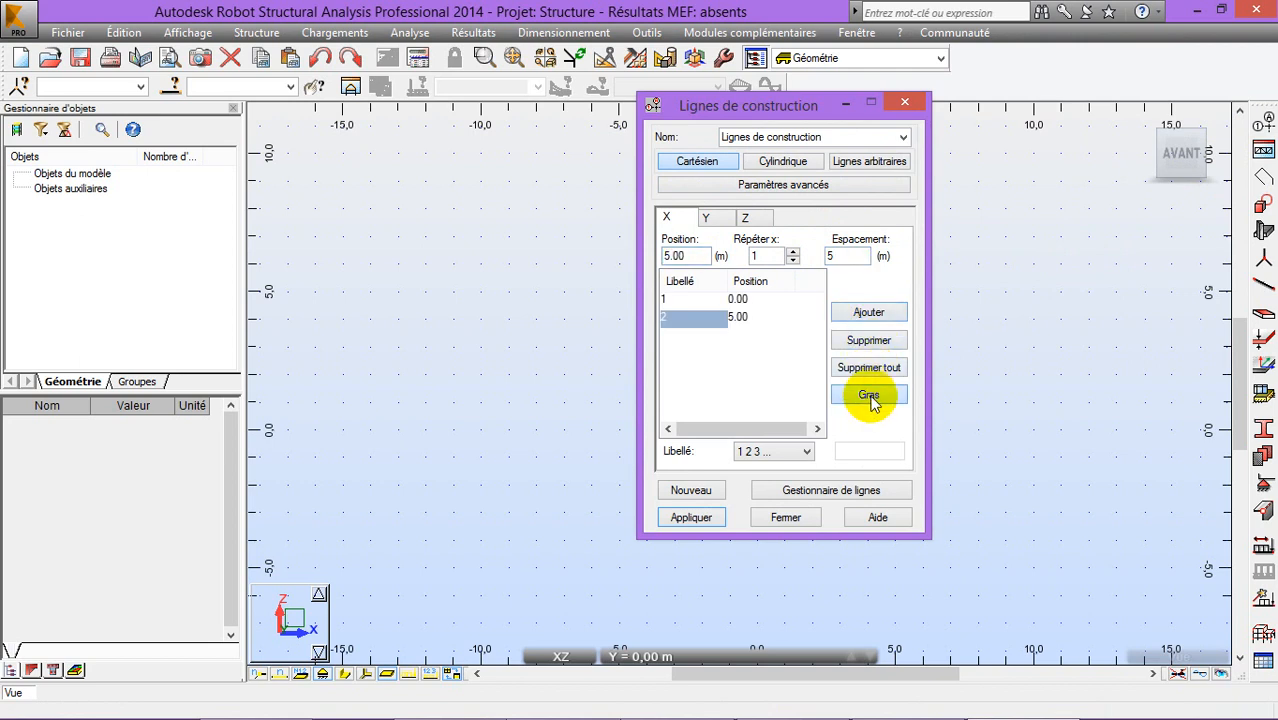
# Add construction lines along Y starting at 0.00 m, repeated 1 time at 5 m spacing
pyautogui.click(706, 218)
pyautogui.click(755, 256)
pyautogui.write('1')
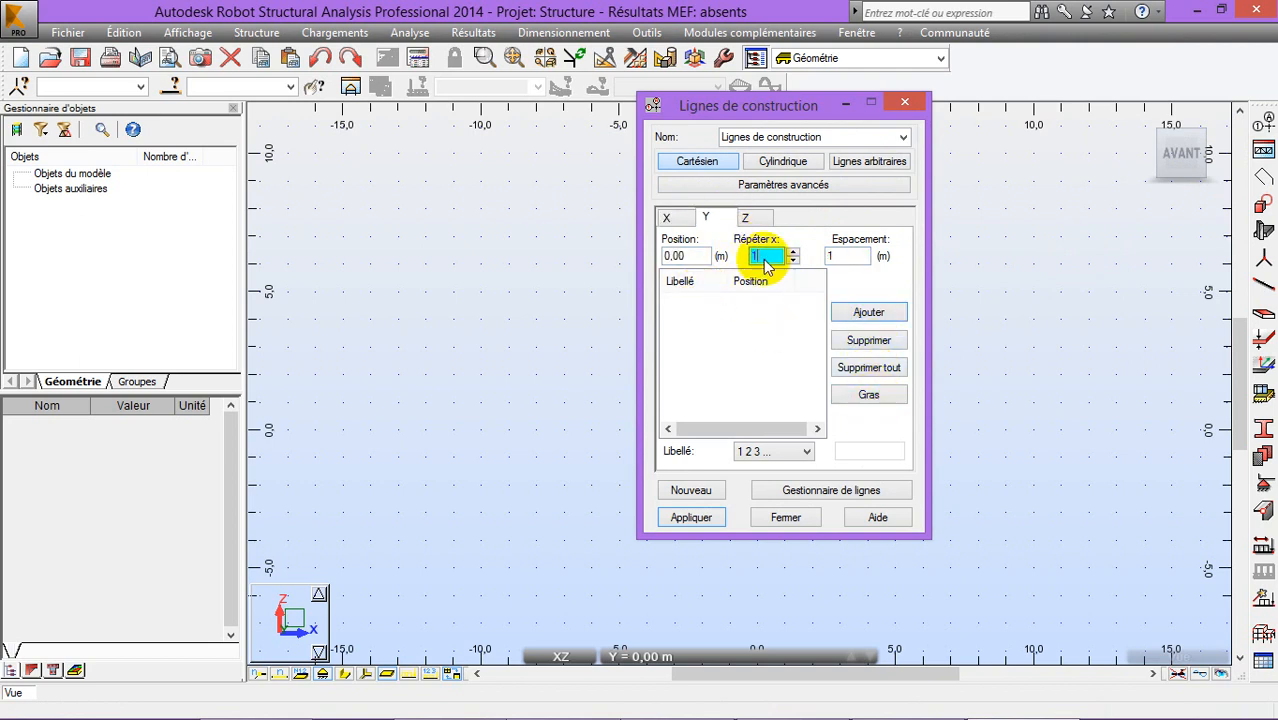
pyautogui.click(840, 255)
pyautogui.write('5')
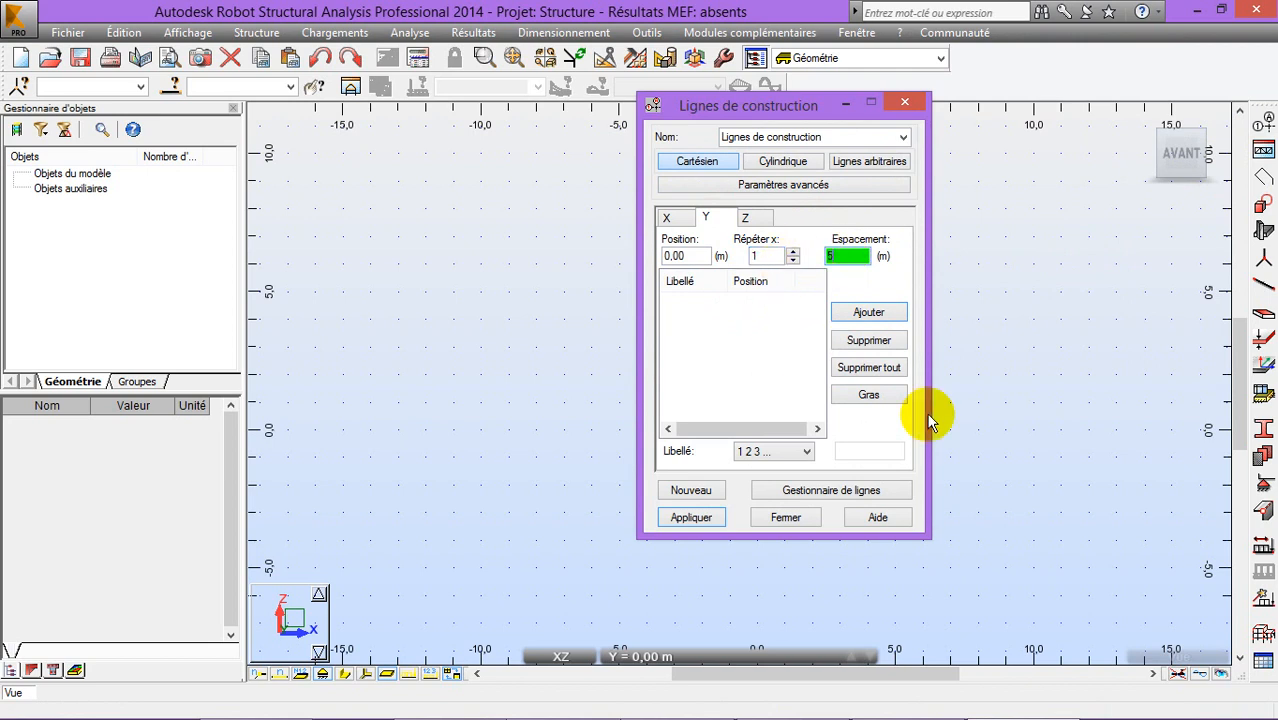
pyautogui.click(868, 312)
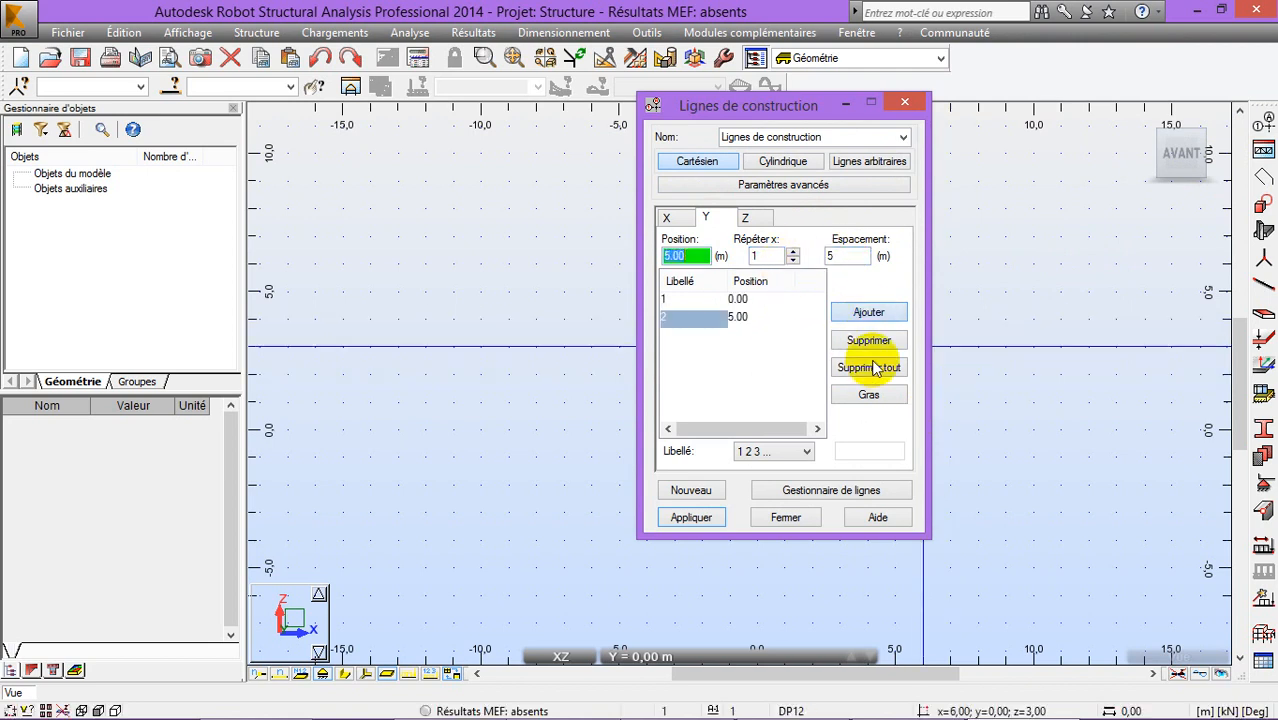
# Add construction lines along Z starting at 0.00 m, repeated 3 times at 3.5 m spacing
pyautogui.click(748, 219)
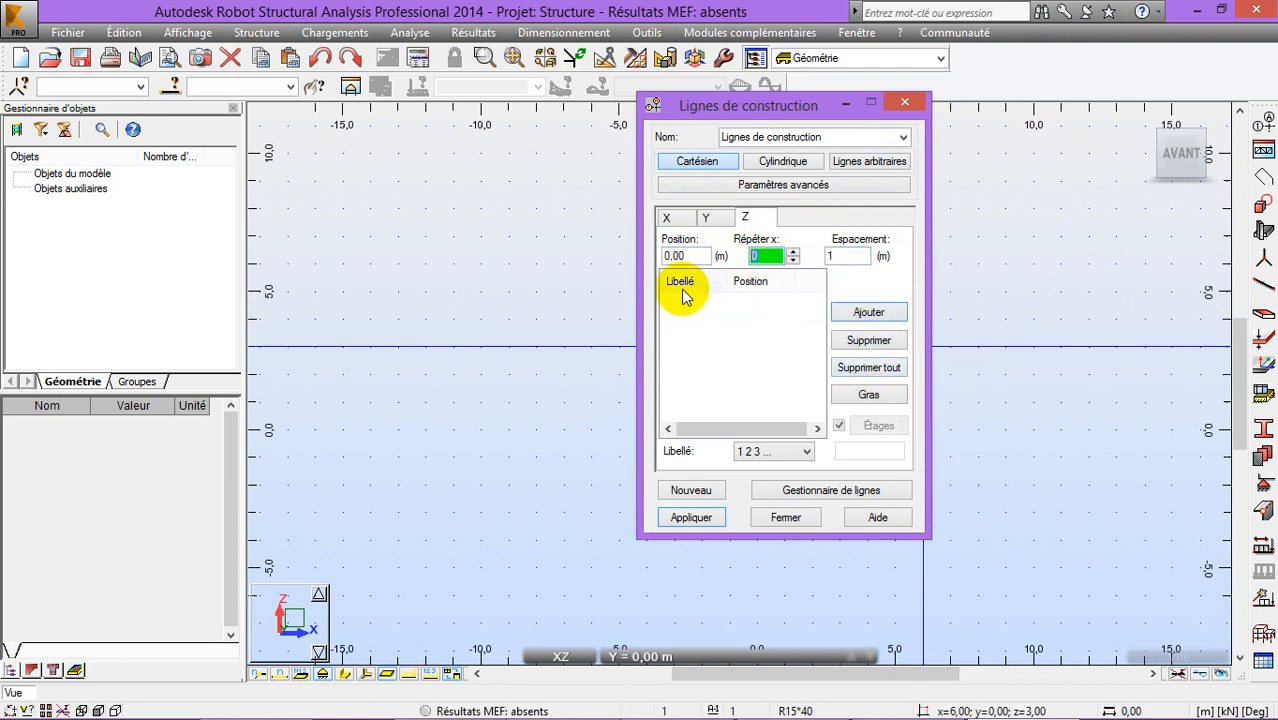
pyautogui.write('3')
pyautogui.press('Tab')
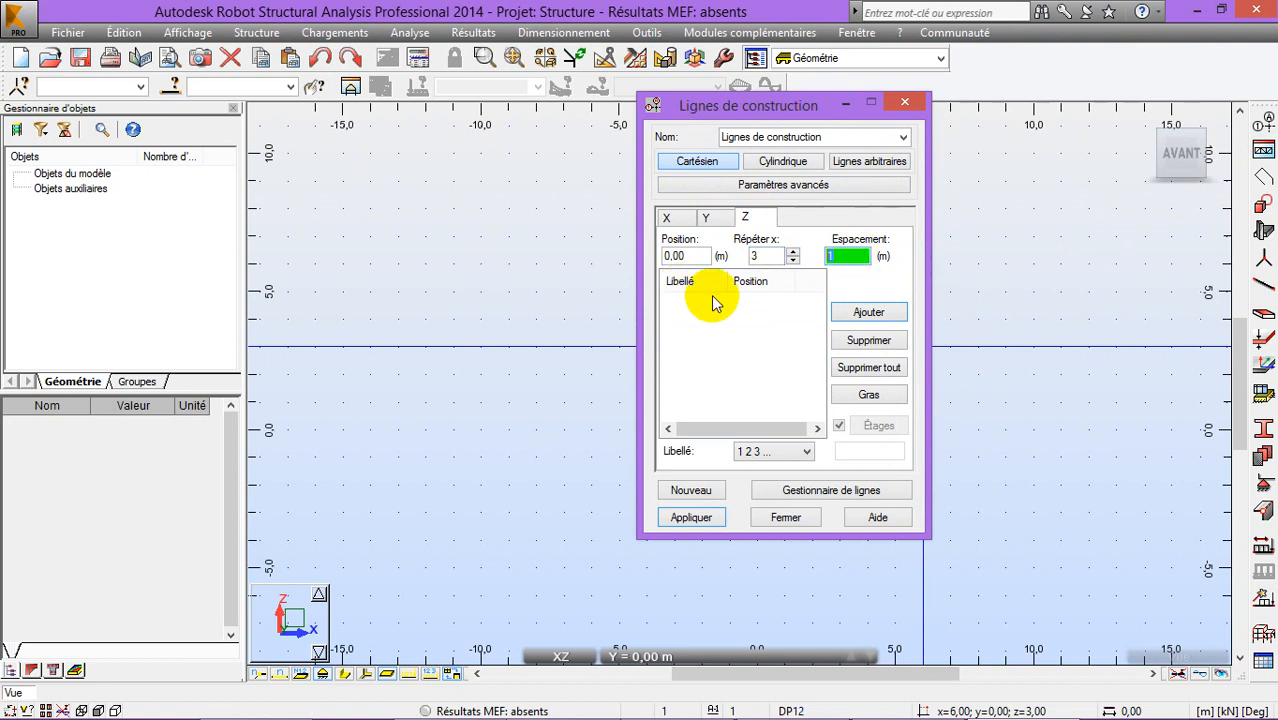
pyautogui.click(880, 314)
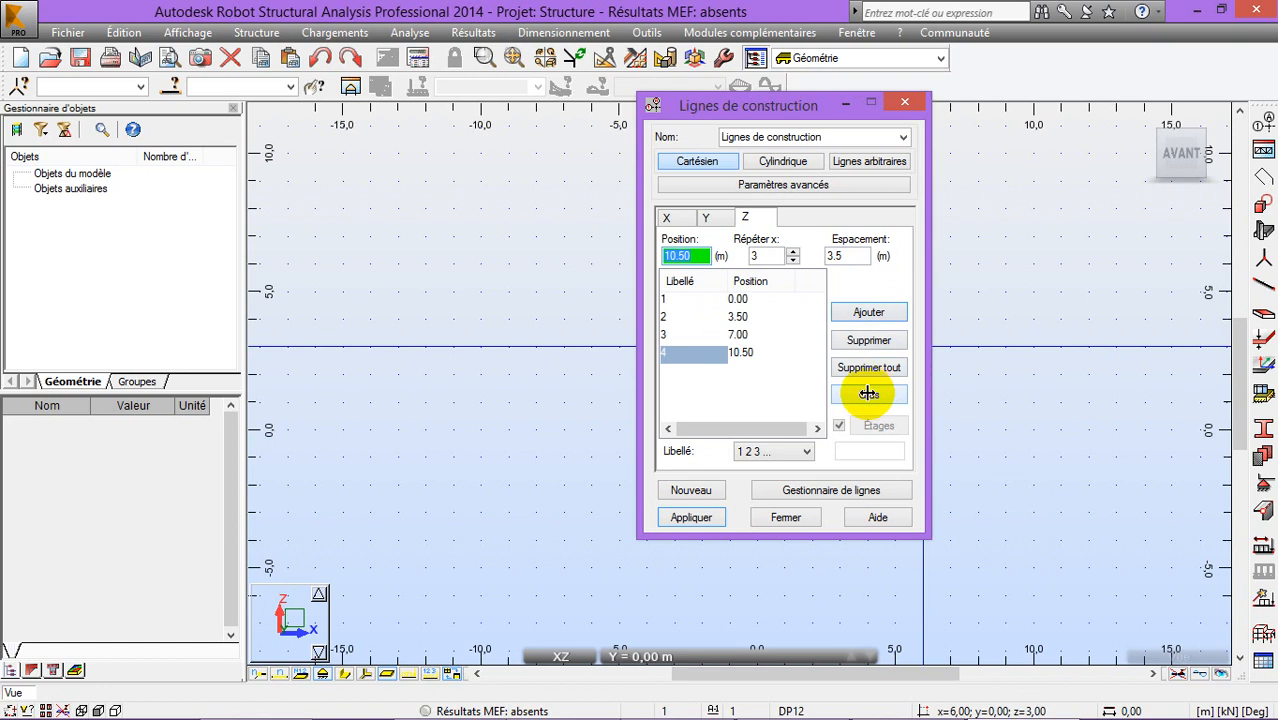
# Add one more Z construction line with a 3 m spacing above the 10.50 m level
pyautogui.doubleClick(765, 256)
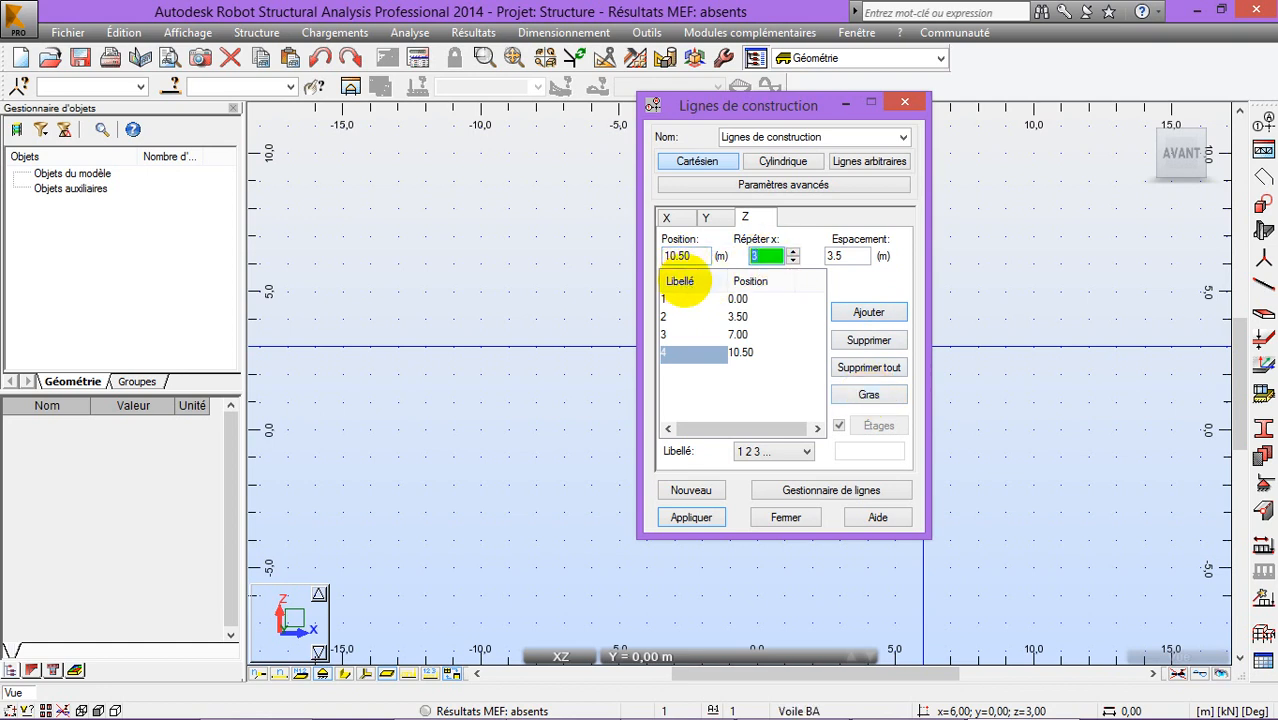
pyautogui.write('1')
pyautogui.doubleClick(848, 256)
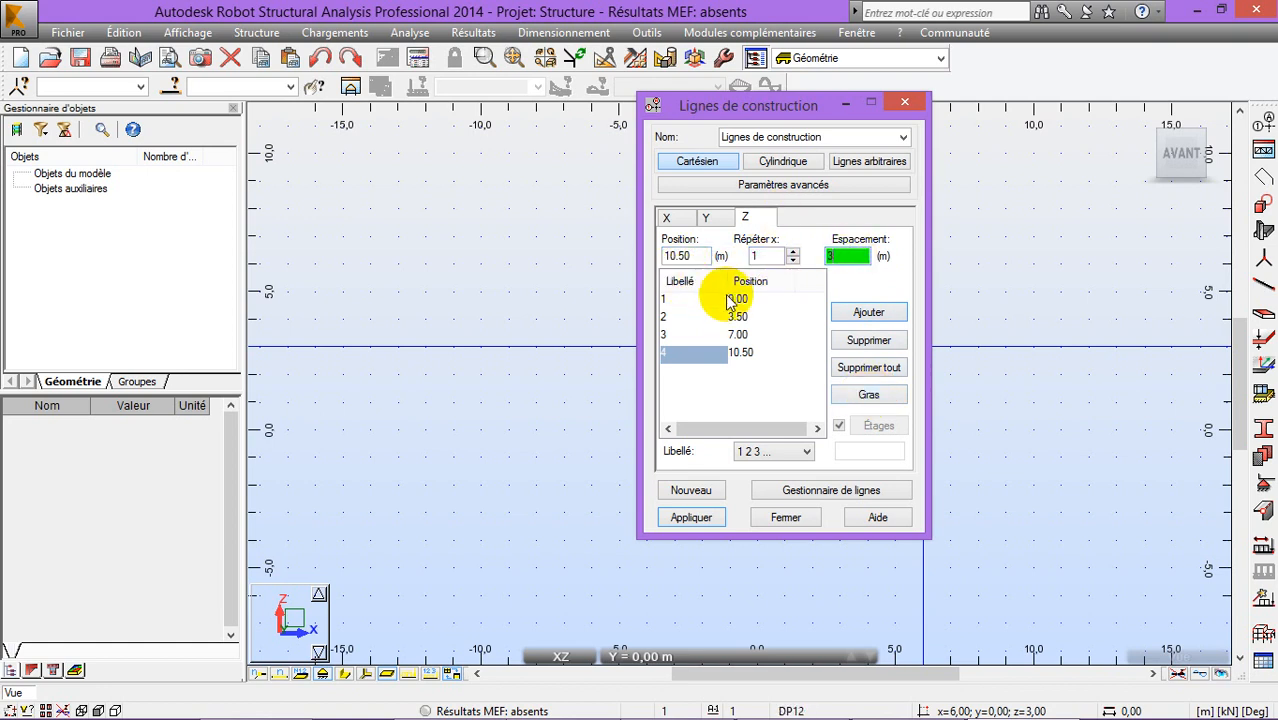
pyautogui.write('3')
pyautogui.click(868, 313)
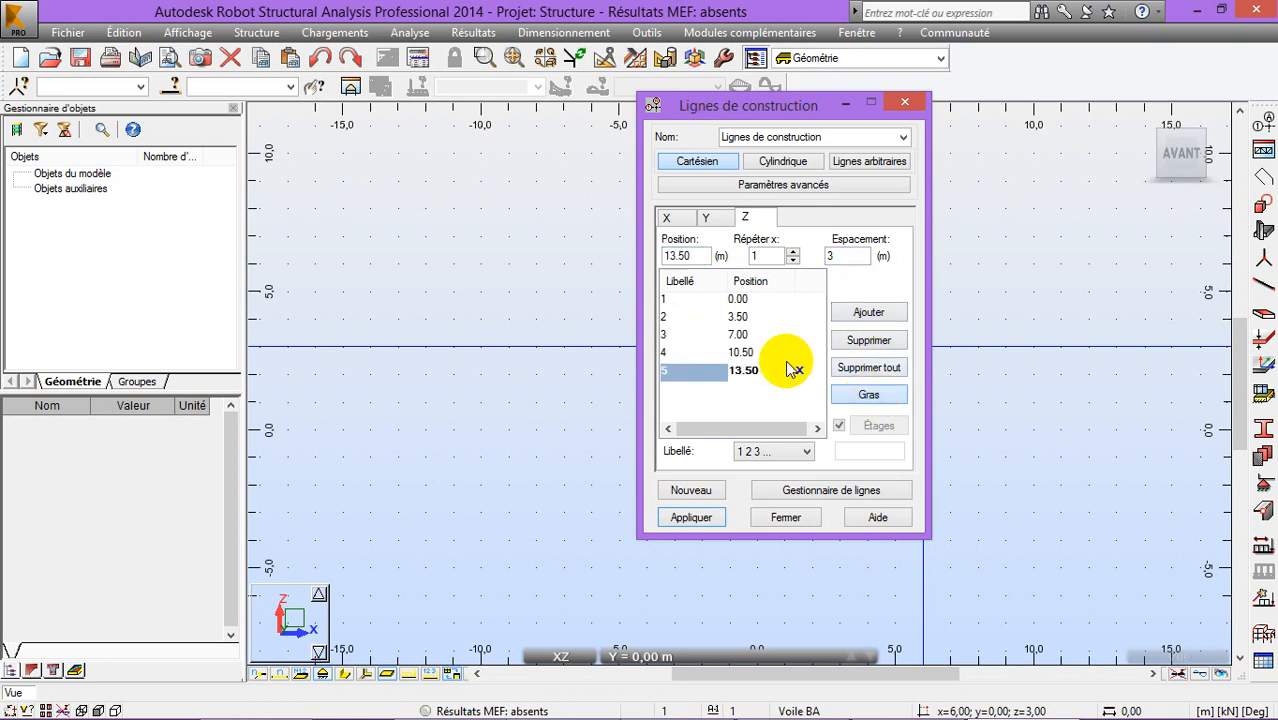
# Set the Z construction lines from 10.50 m down to 0.00 m to bold
pyautogui.click(768, 353)
pyautogui.click(858, 396)
pyautogui.click(748, 335)
pyautogui.click(866, 396)
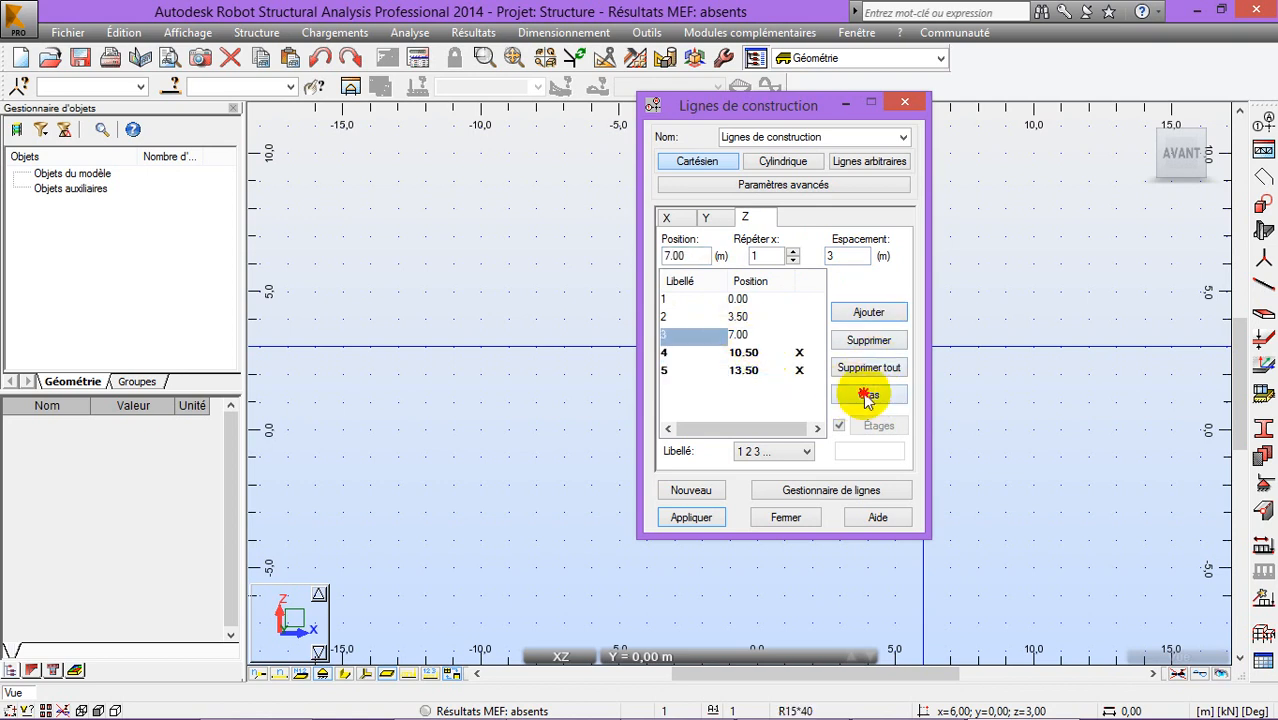
pyautogui.click(745, 317)
pyautogui.click(868, 395)
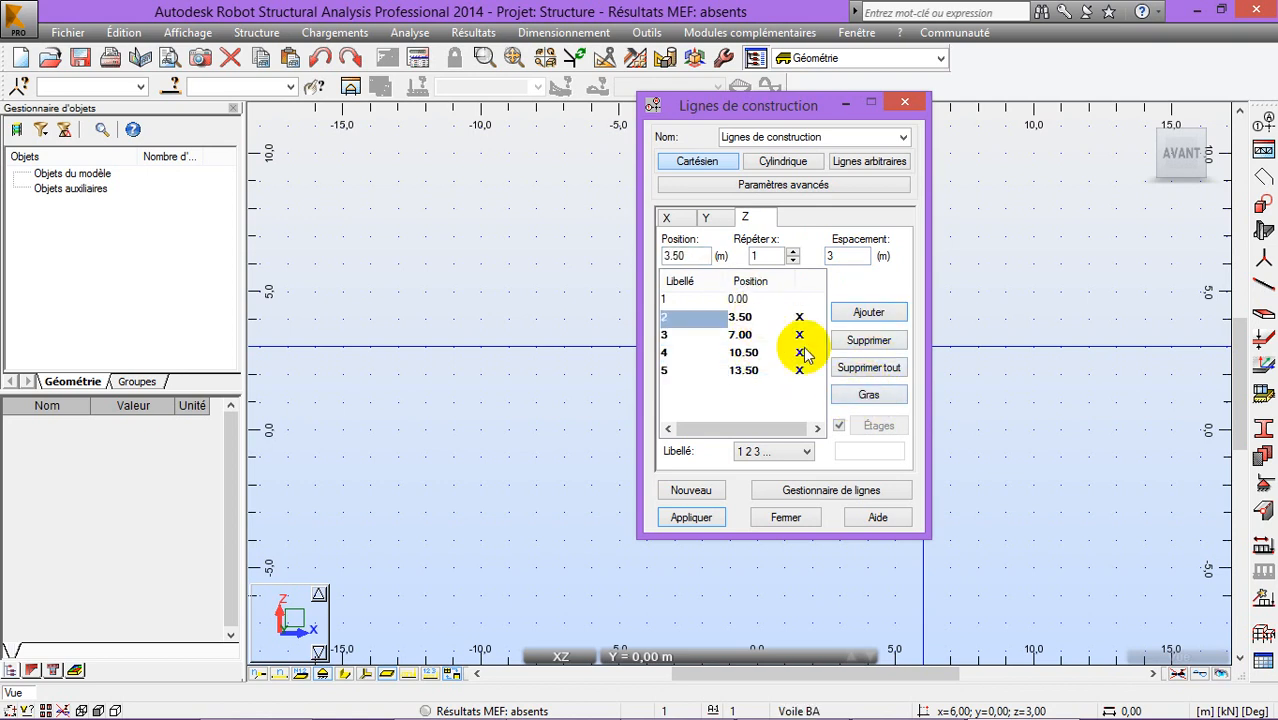
pyautogui.click(745, 300)
pyautogui.click(862, 396)
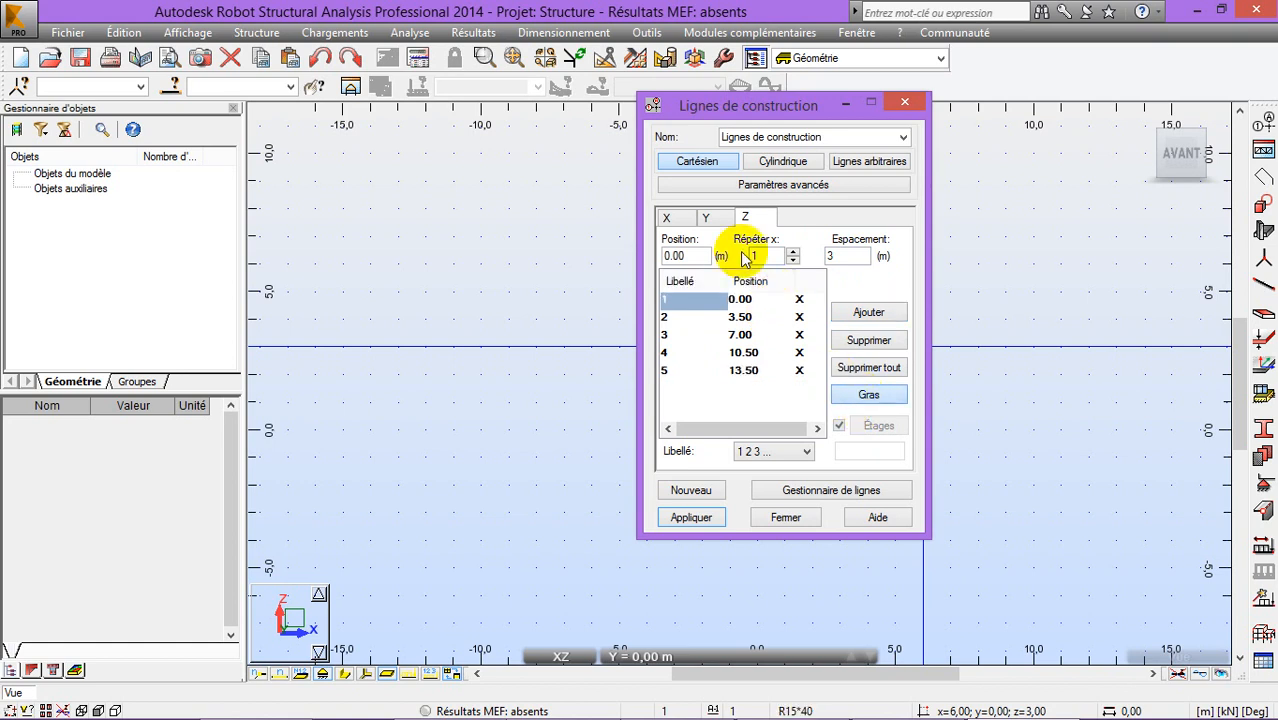
# Set the Y and X construction lines at 0.00 m and 5.00 m to bold
pyautogui.click(712, 218)
pyautogui.click(739, 317)
pyautogui.click(866, 395)
pyautogui.click(740, 299)
pyautogui.click(866, 395)
pyautogui.click(666, 218)
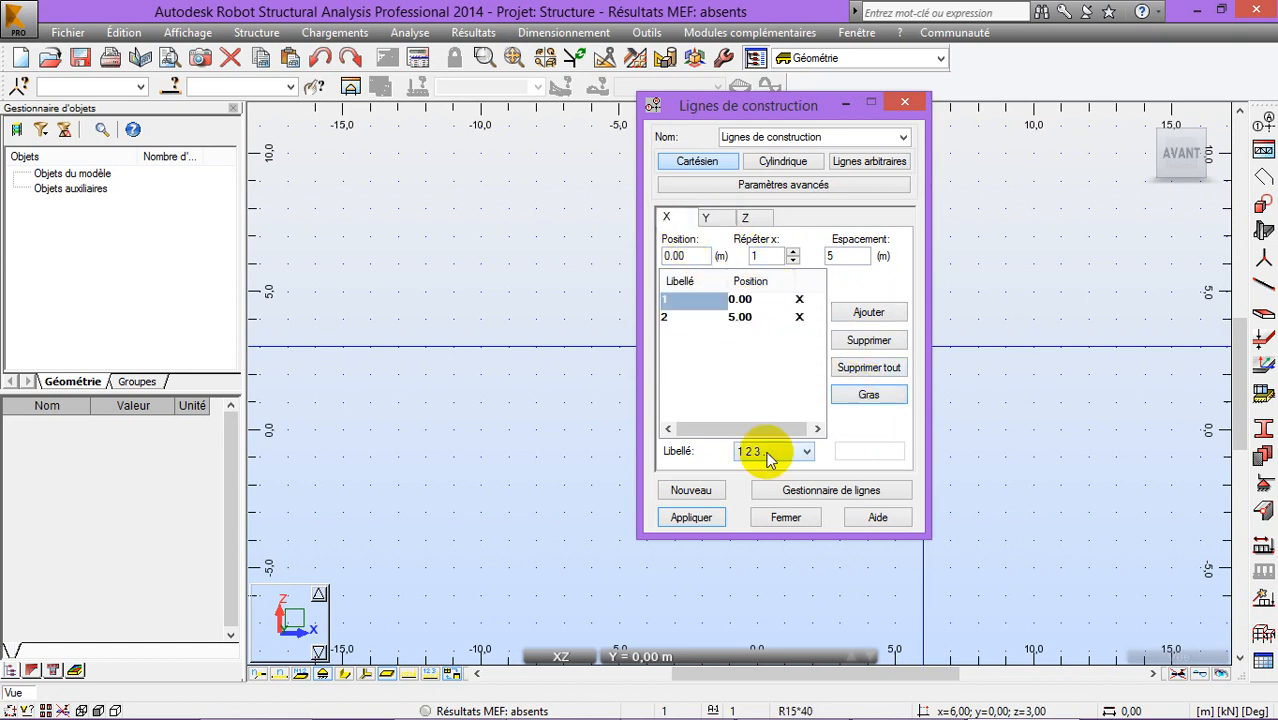
# Apply the construction lines with the X lines labelled A B C and the Z lines labelled by value
pyautogui.click(770, 453)
pyautogui.click(770, 475)
pyautogui.click(716, 220)
pyautogui.click(755, 222)
pyautogui.click(772, 452)
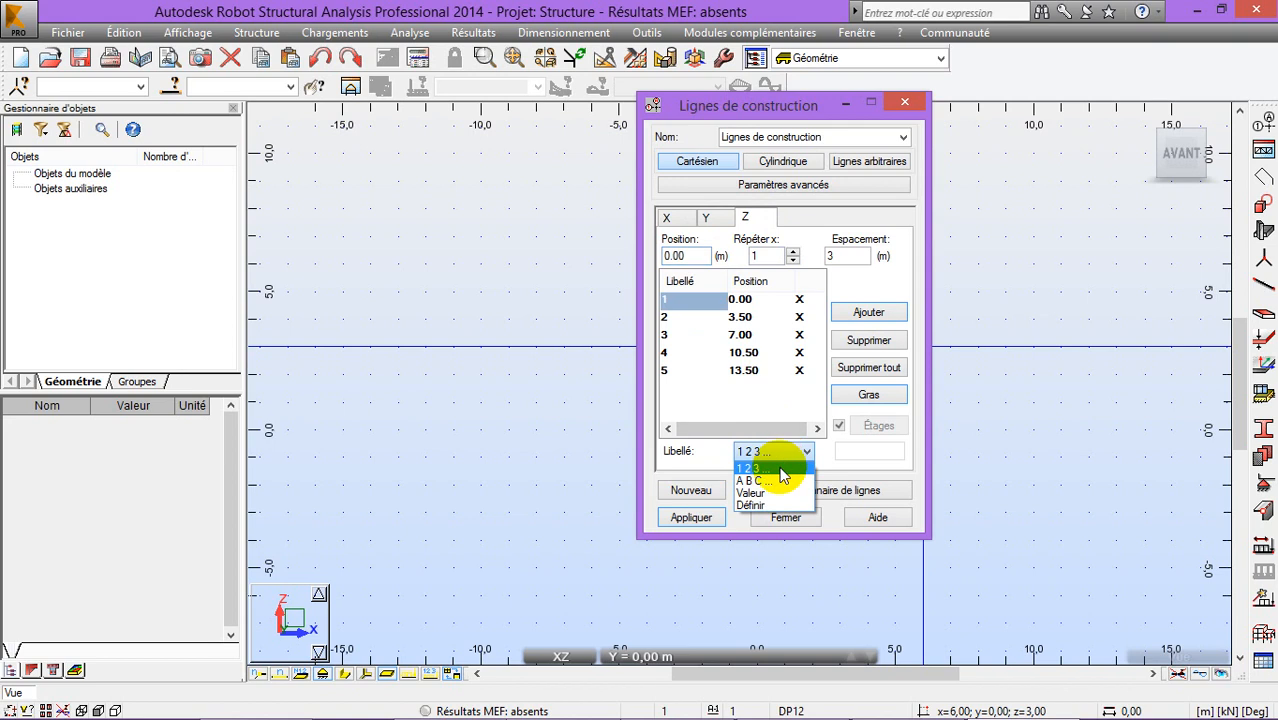
pyautogui.click(774, 493)
pyautogui.click(695, 518)
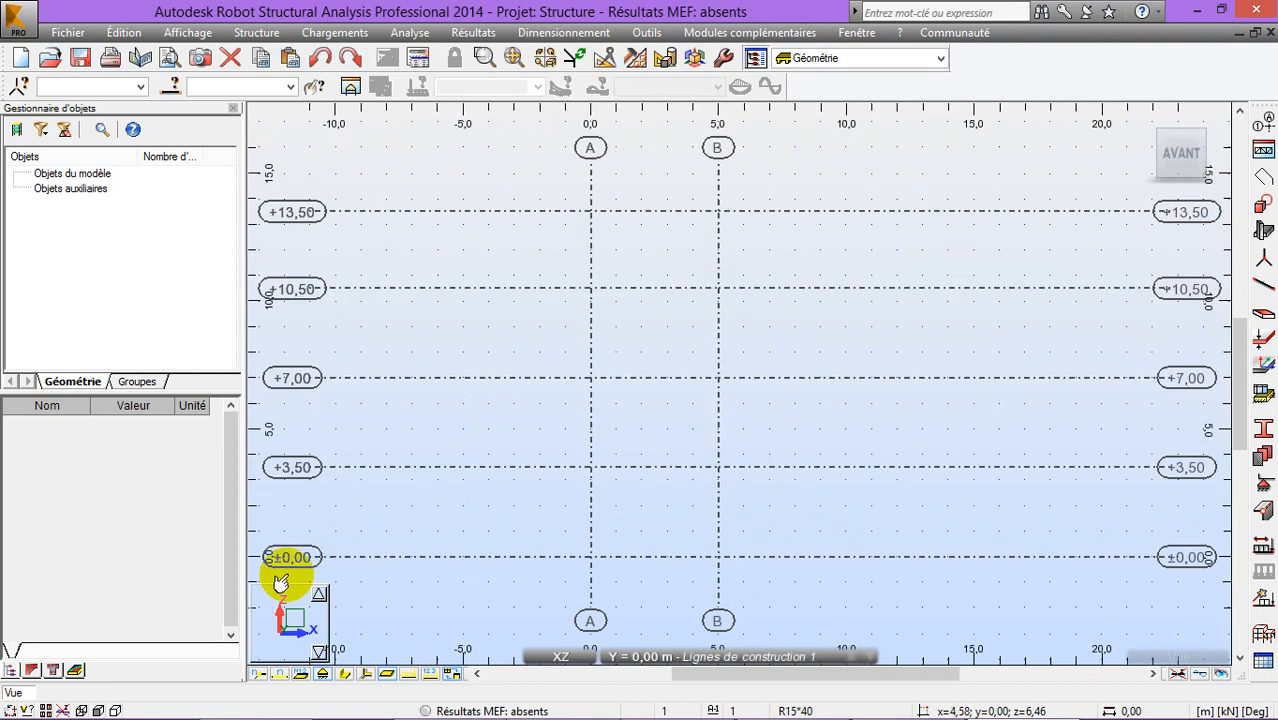
# Start a new column with the Poteau BA profile type and open the definition of a new section
pyautogui.moveTo(281, 583); pyautogui.dragTo(377, 597, button='middle')
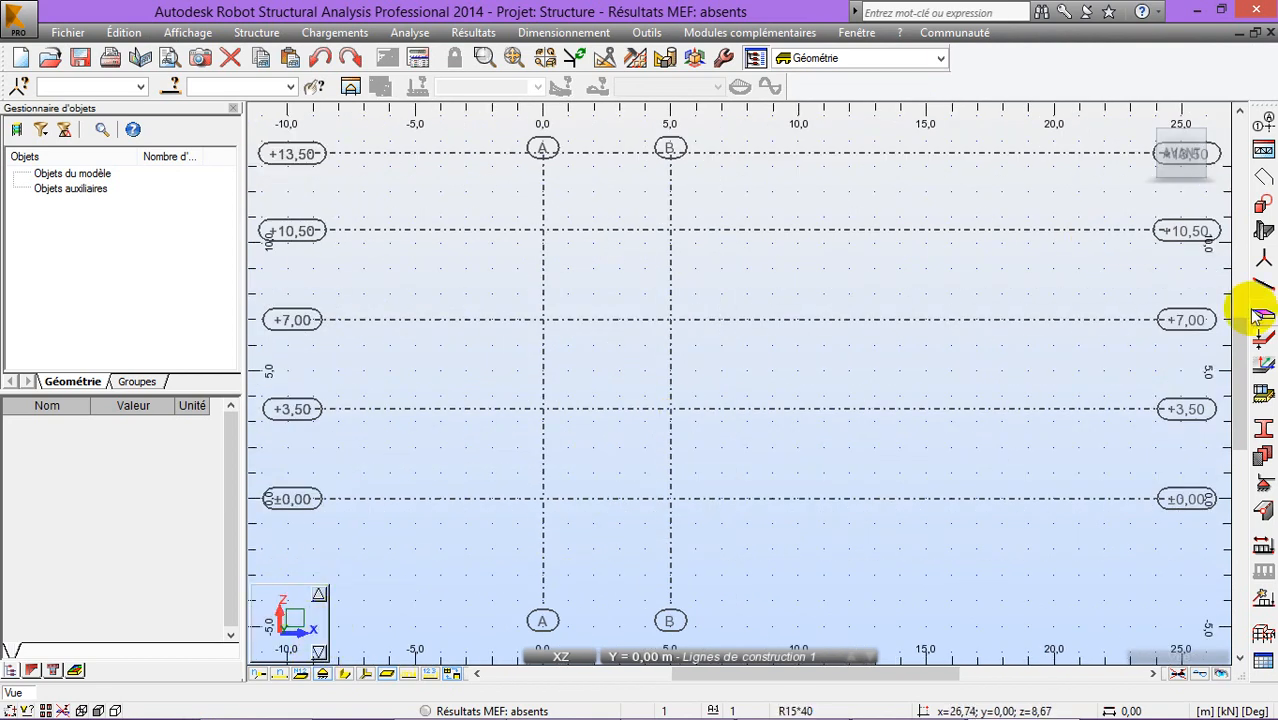
pyautogui.click(1263, 233)
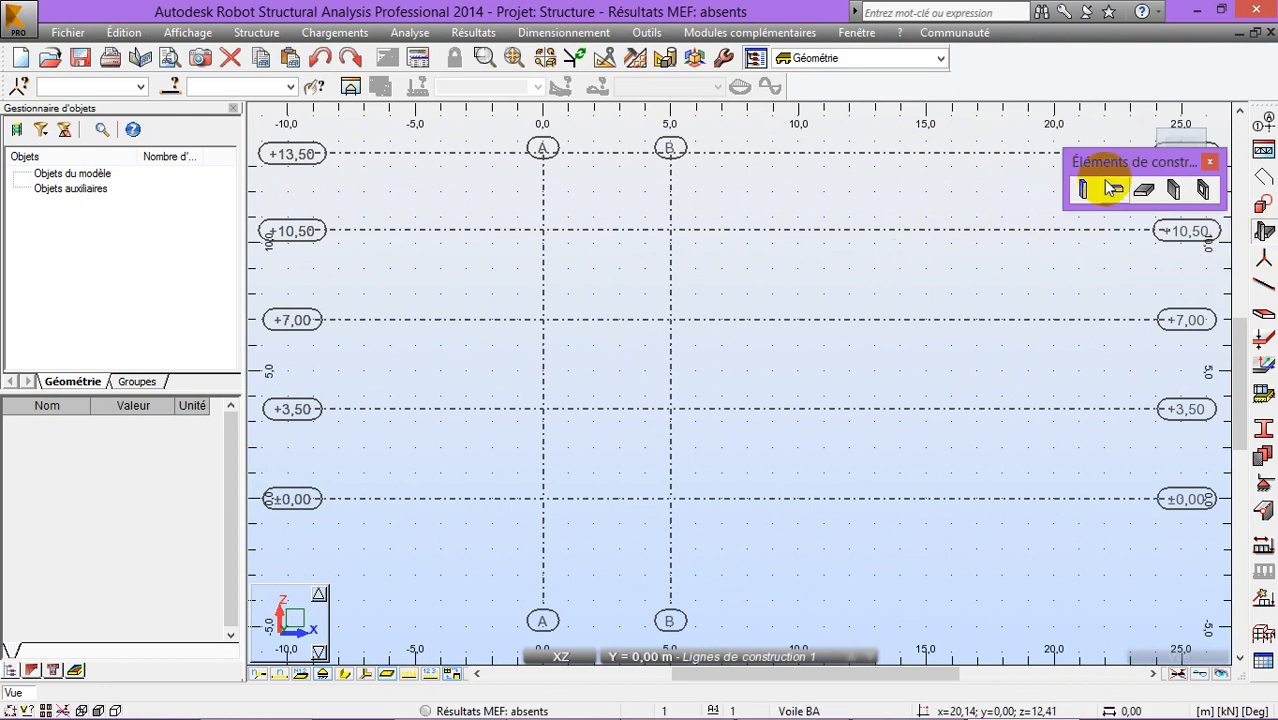
pyautogui.moveTo(1098, 163); pyautogui.dragTo(847, 163)
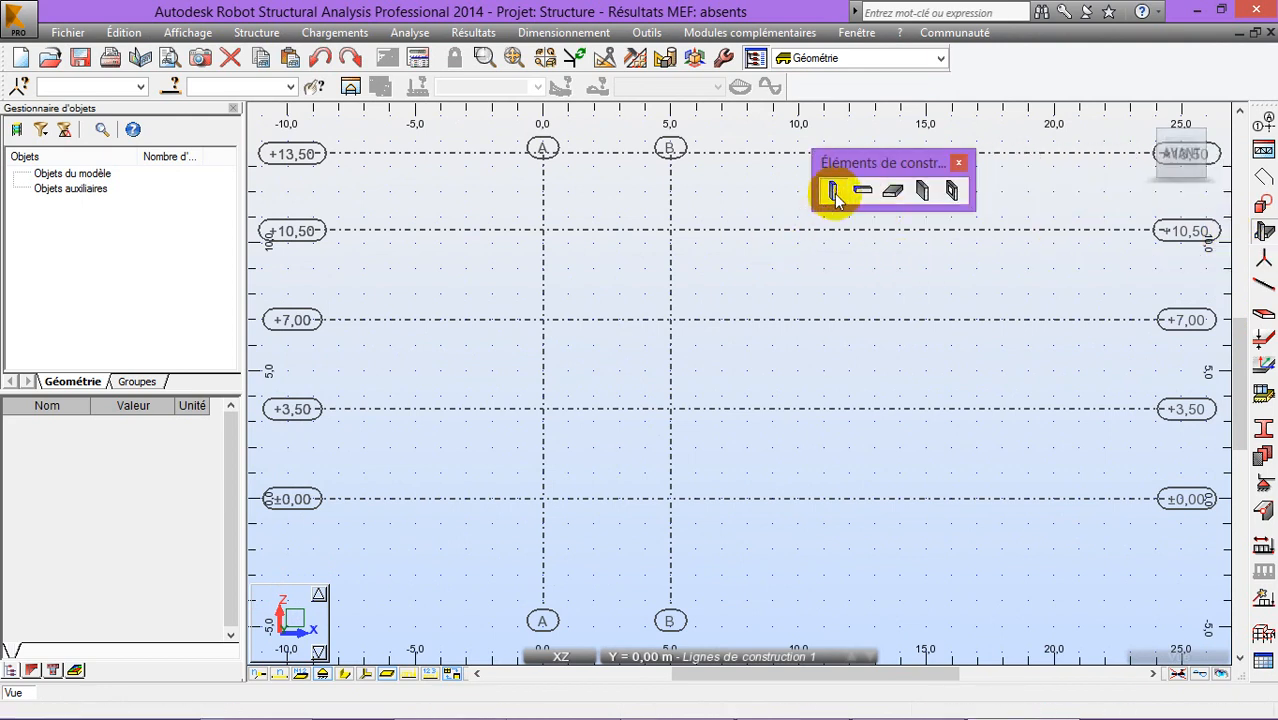
pyautogui.click(833, 192)
pyautogui.click(1141, 212)
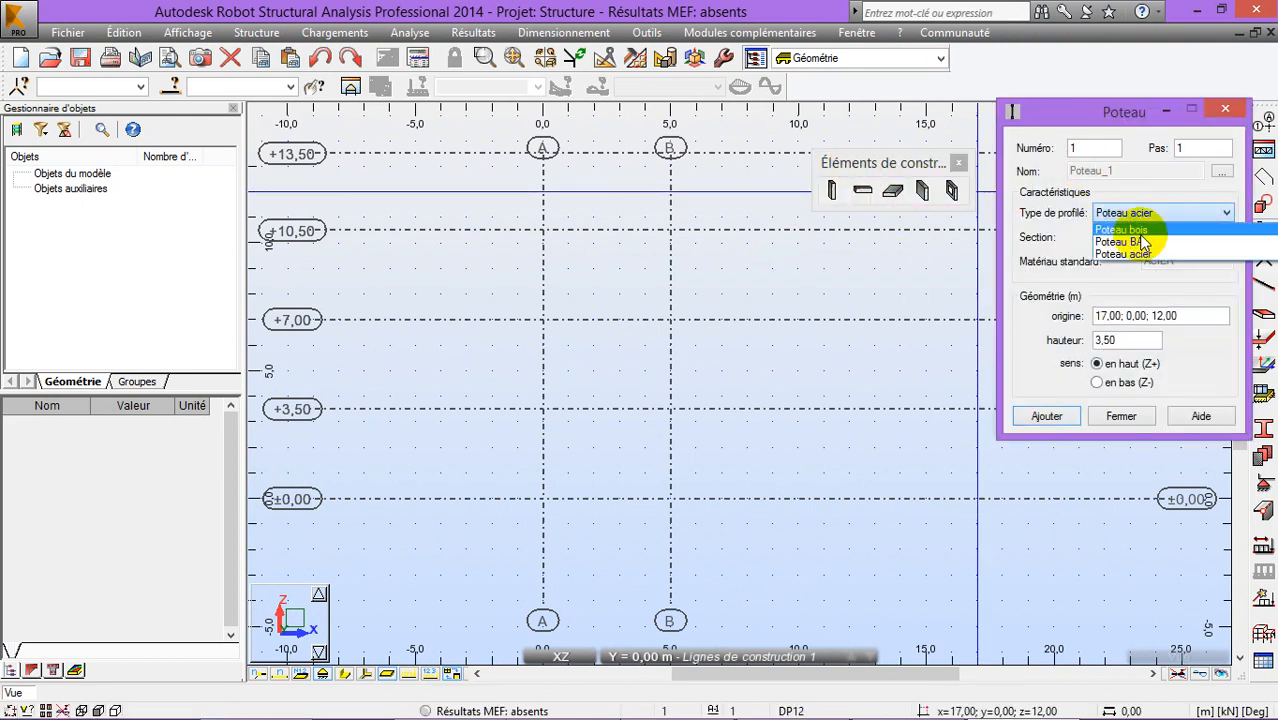
pyautogui.click(1141, 242)
pyautogui.click(1141, 237)
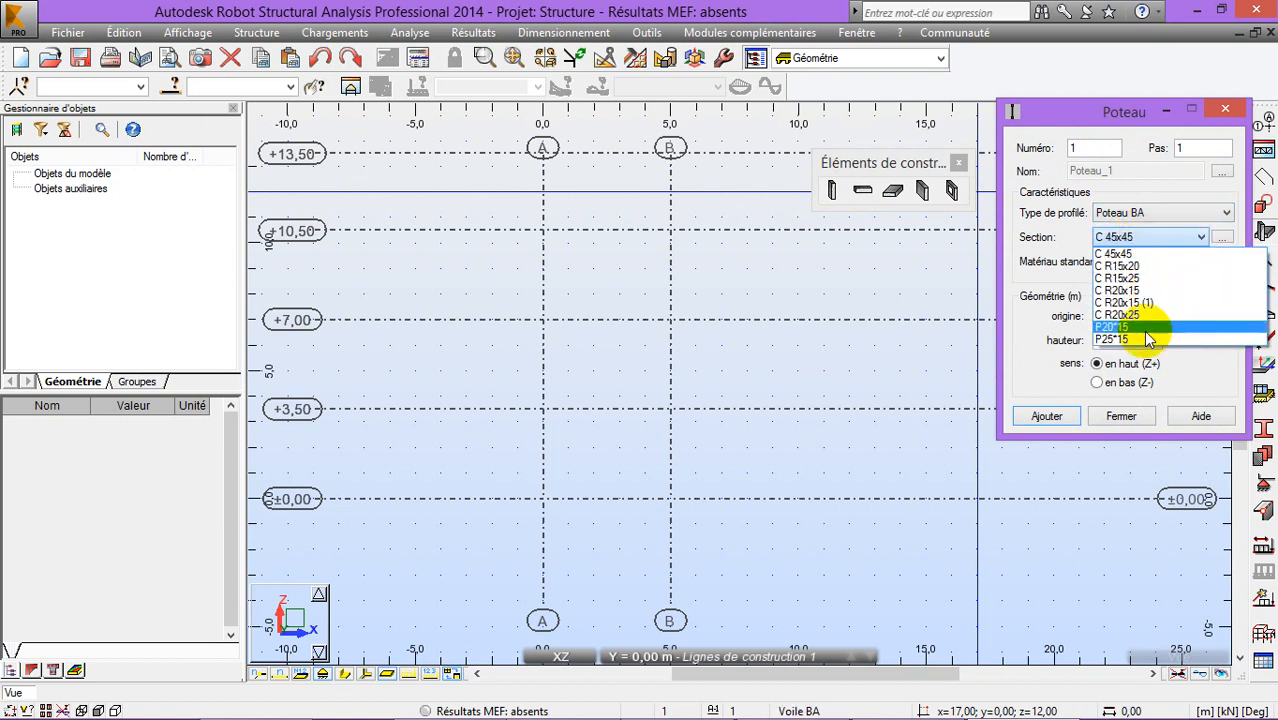
pyautogui.click(1224, 237)
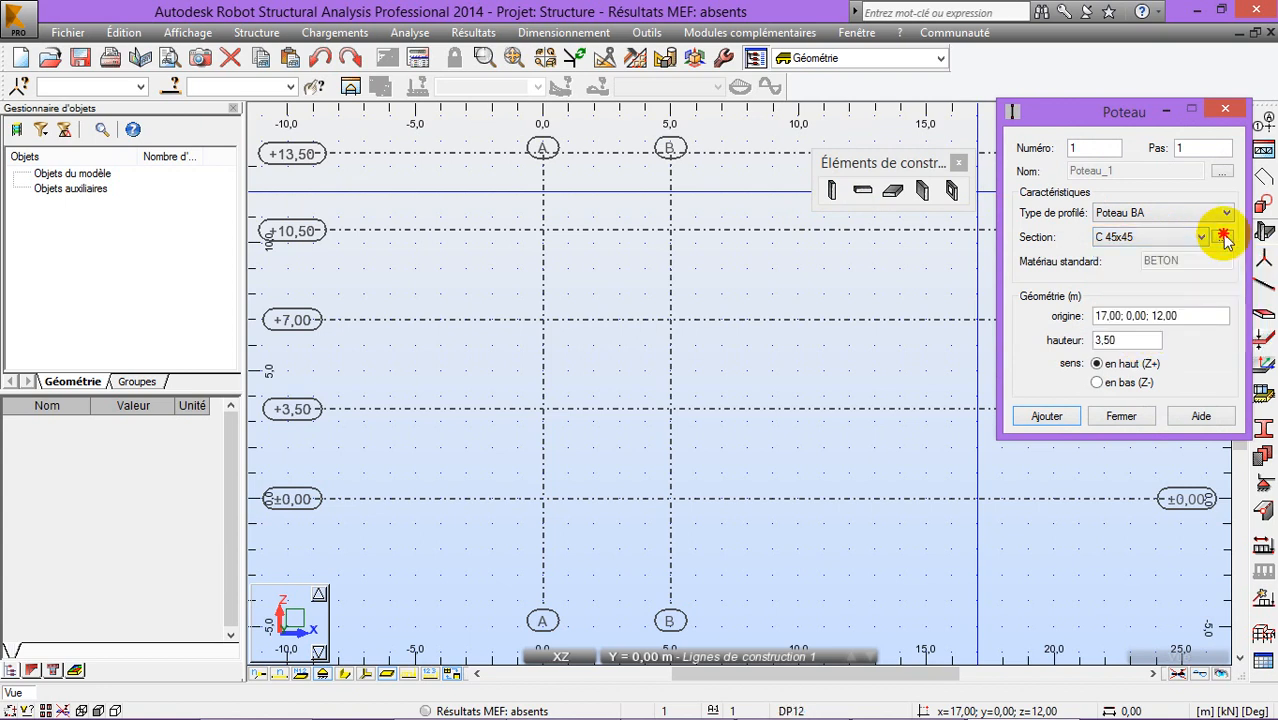
pyautogui.click(1224, 237)
# Check the column section dimensions in the RSA.JPG project sheet in the photo viewer, and return to Robot
pyautogui.moveTo(857, 699)
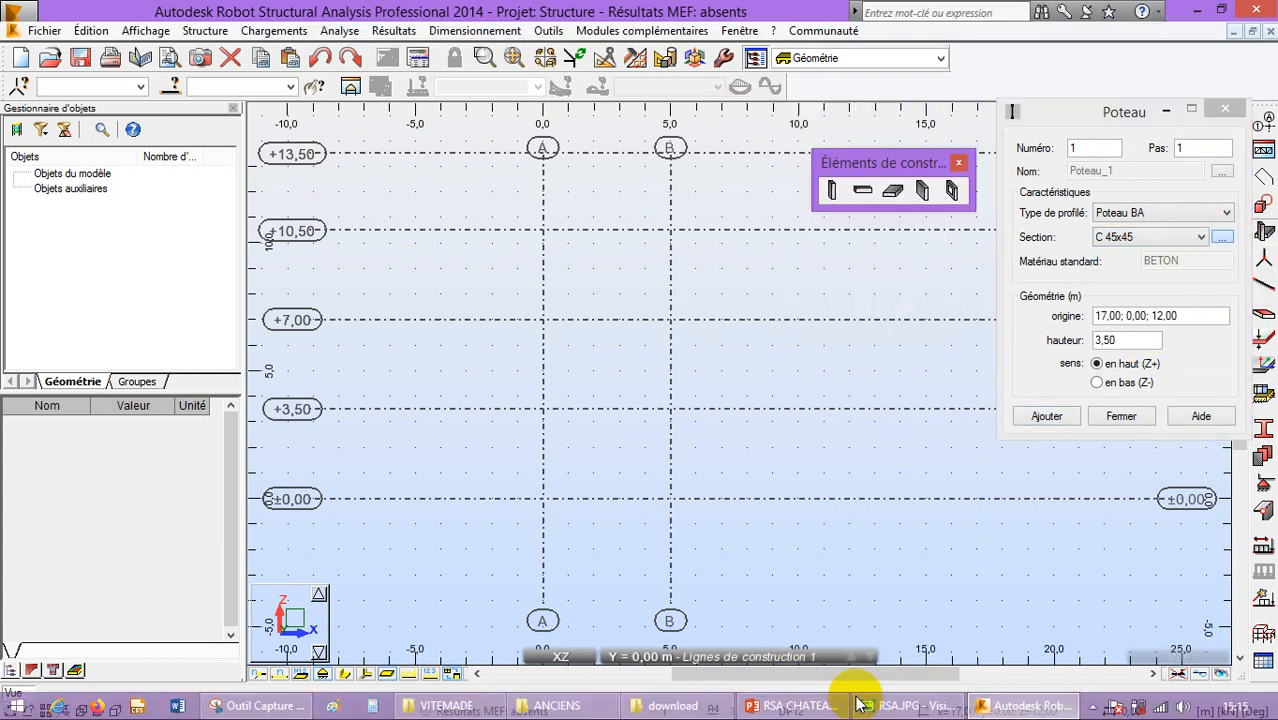
pyautogui.click(884, 704)
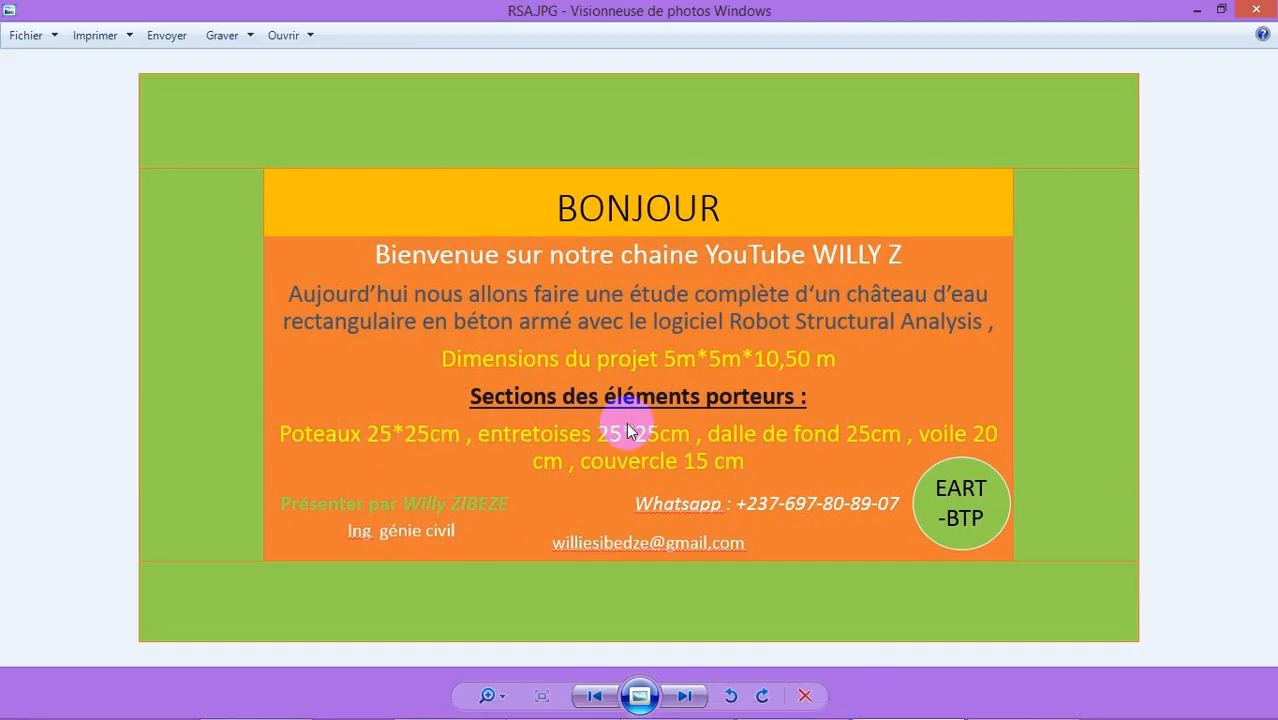
pyautogui.click(1195, 10)
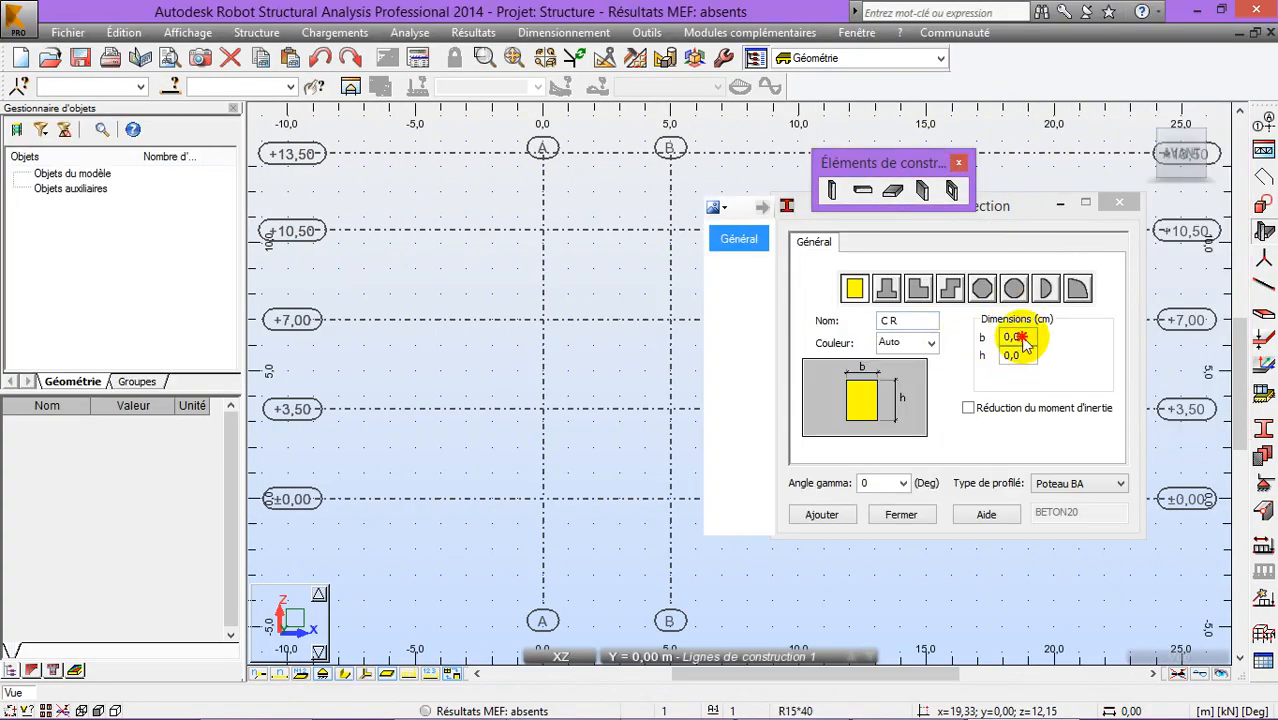
# Define the rectangular column section with b 25 cm and h 25 cm, name it P25x25 and add it
pyautogui.click(1015, 337)
pyautogui.write('25')
pyautogui.press('Tab')
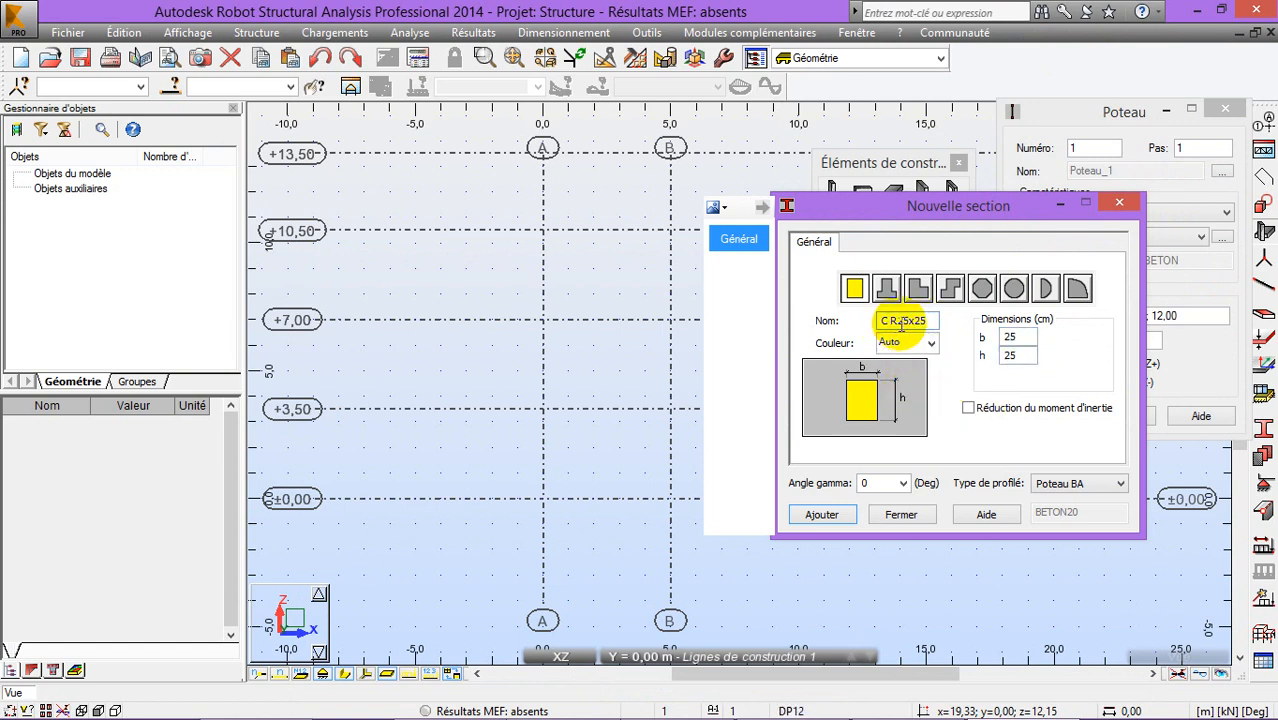
pyautogui.moveTo(897, 321); pyautogui.dragTo(862, 370)
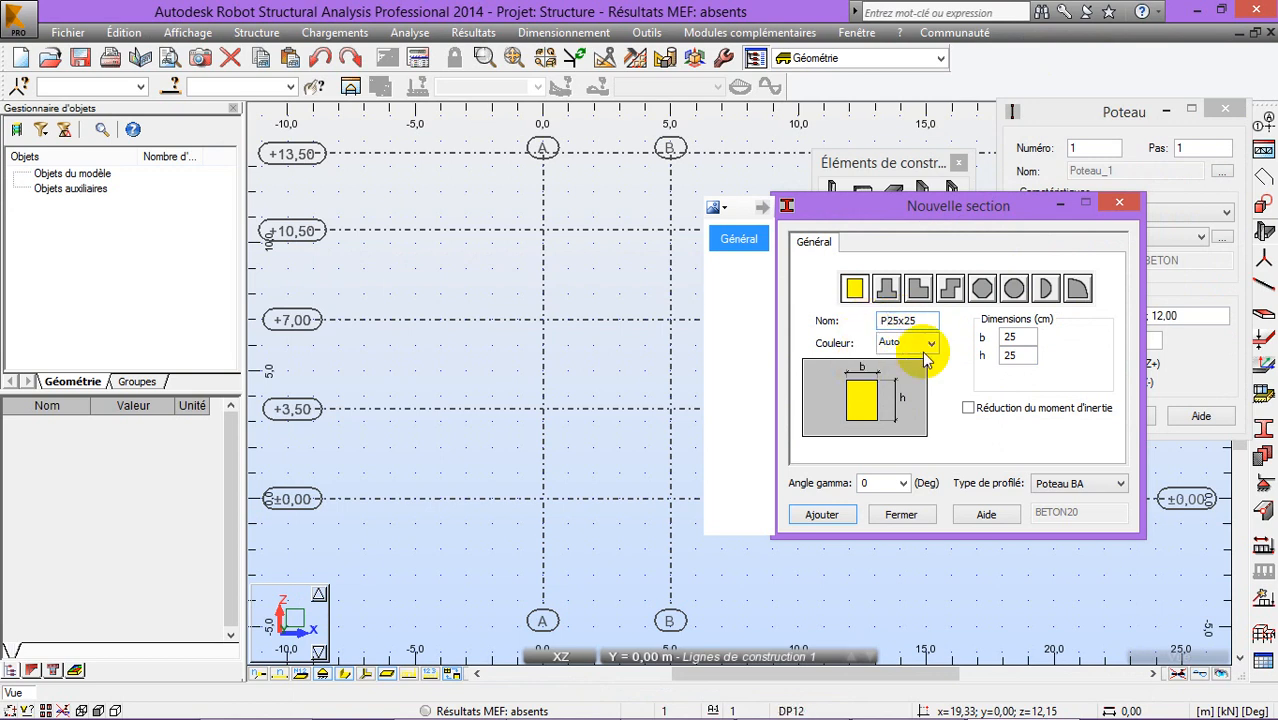
pyautogui.click(845, 517)
pyautogui.click(900, 516)
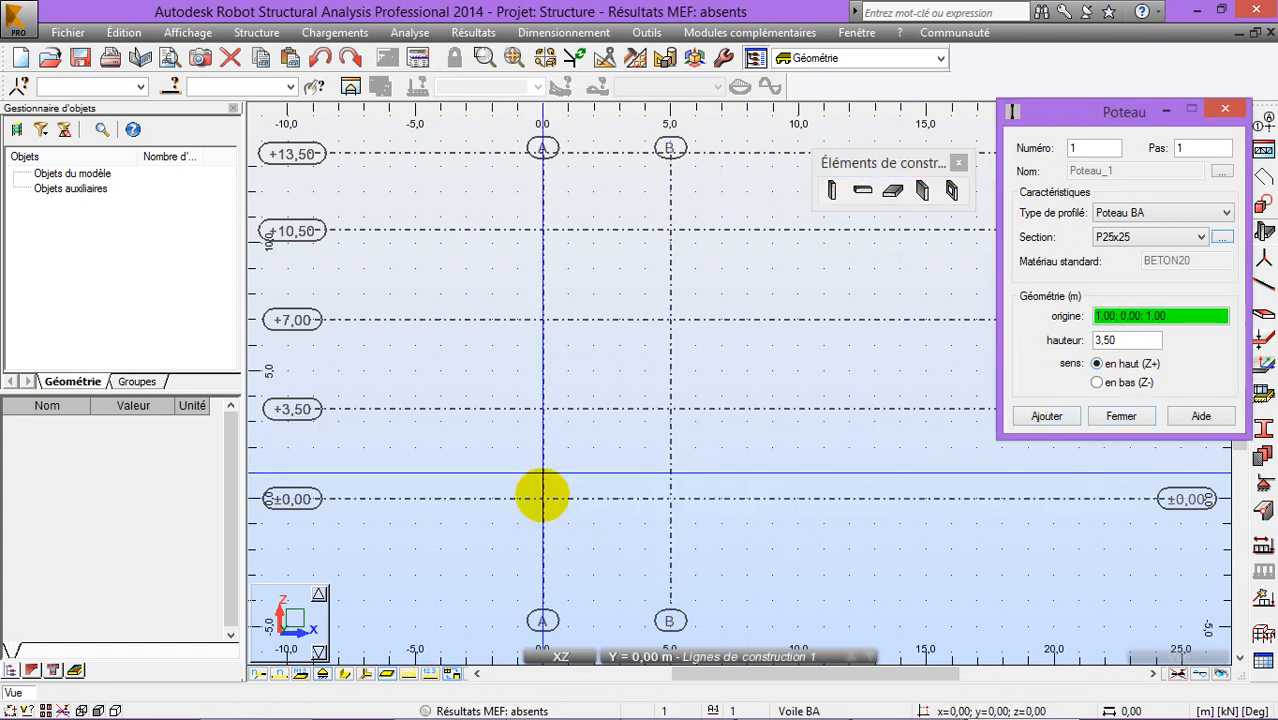
# Place two 3.50 m high P25x25 columns on the ±0.00 level at lines A and B, and finish column placement
pyautogui.click(538, 501)
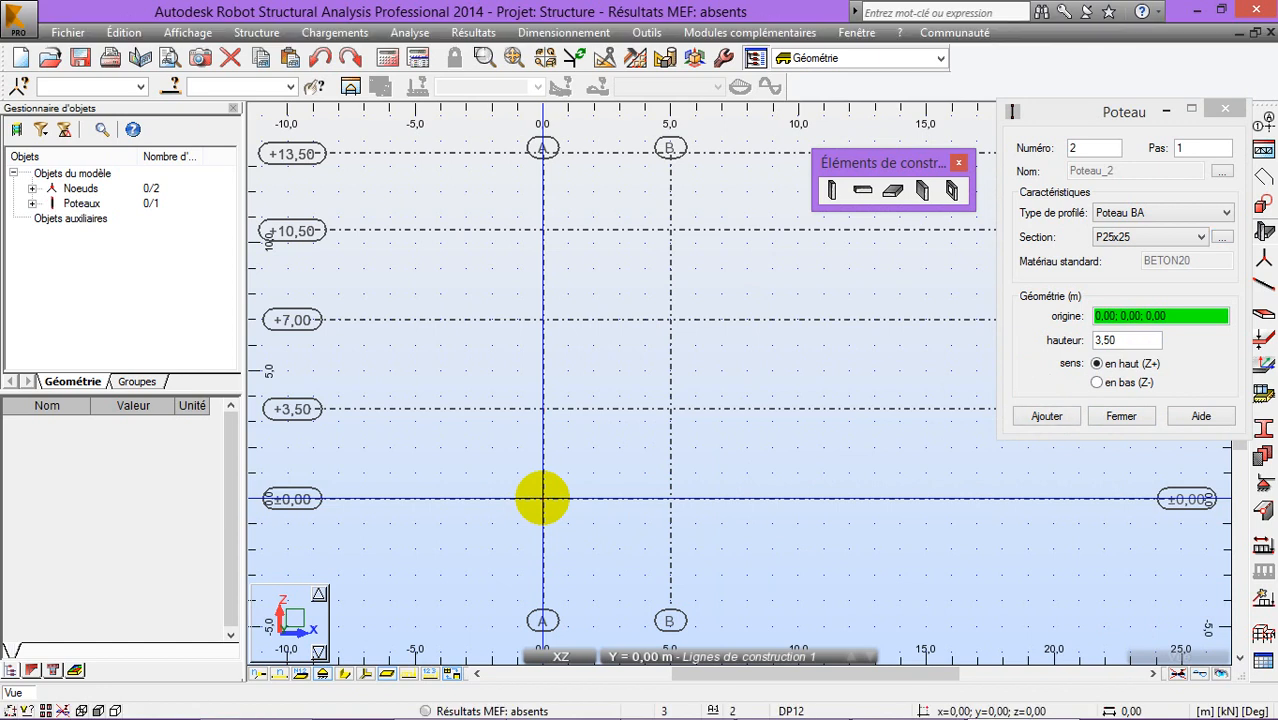
pyautogui.click(656, 501)
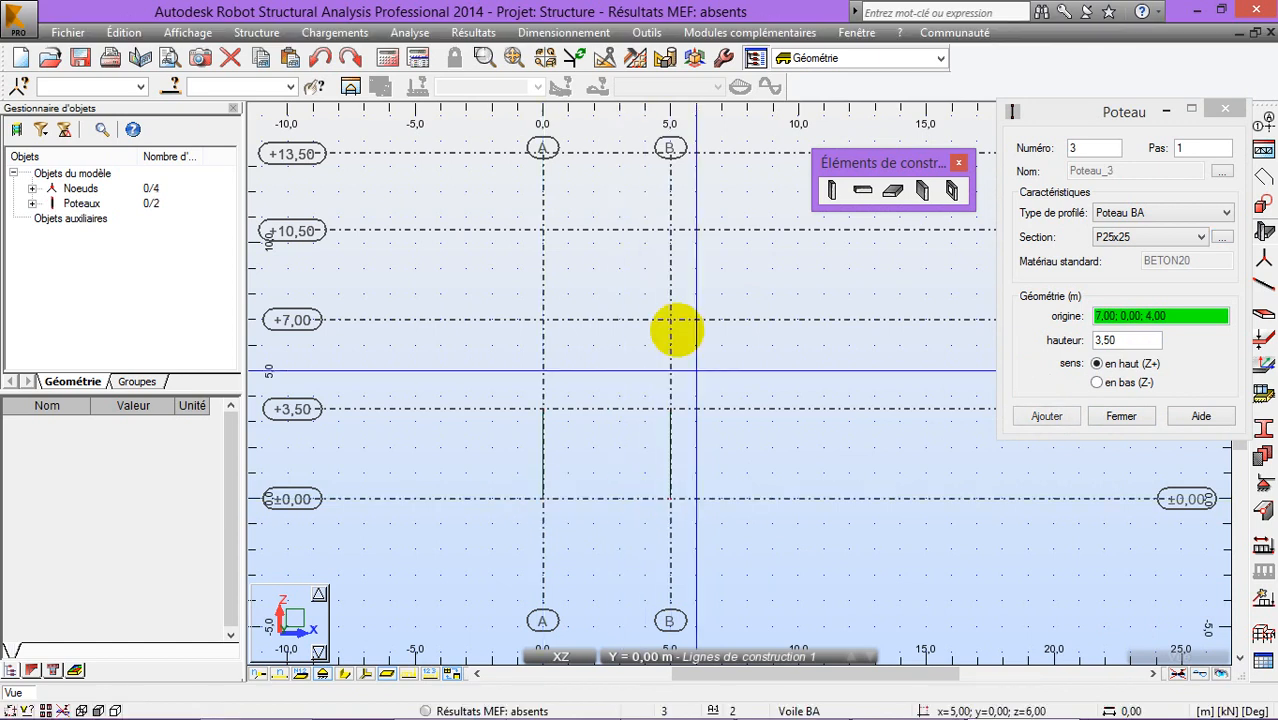
pyautogui.click(959, 162)
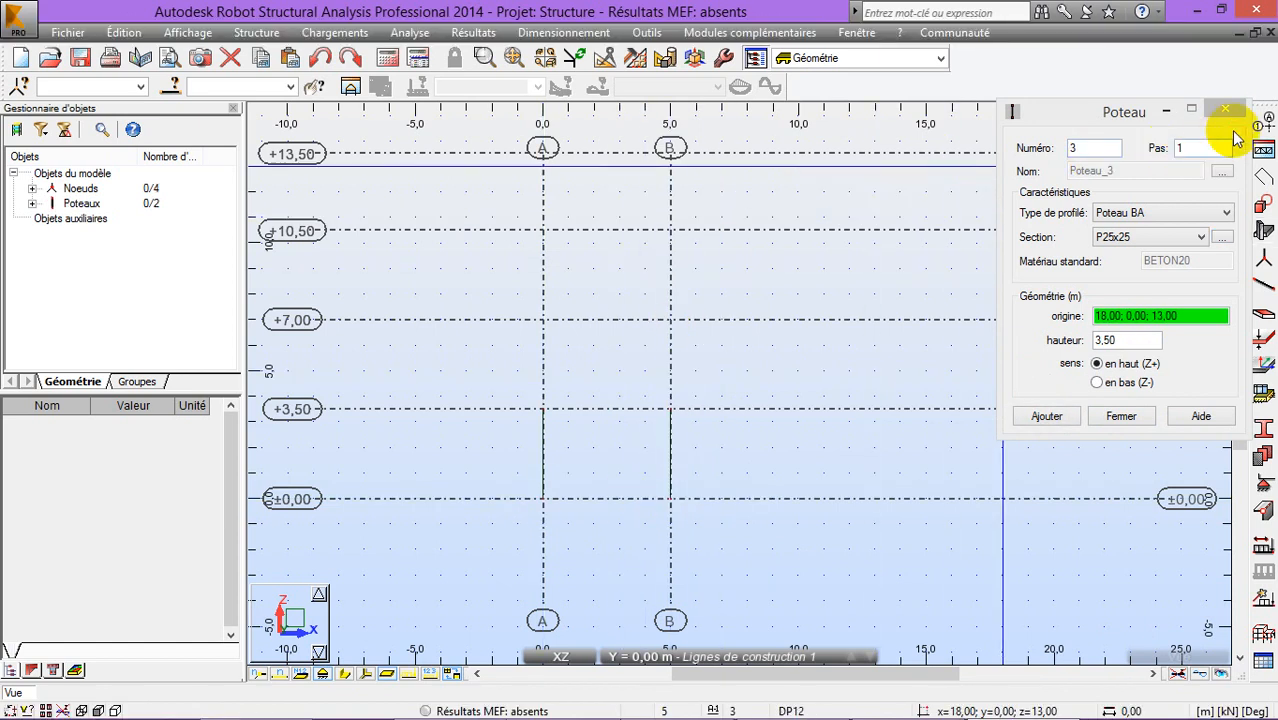
pyautogui.click(1228, 110)
# In a 3D view, copy both columns by translation with vector 0.00; 5.00; 0.00 from line 1 to line 2
pyautogui.rightClick(707, 242)
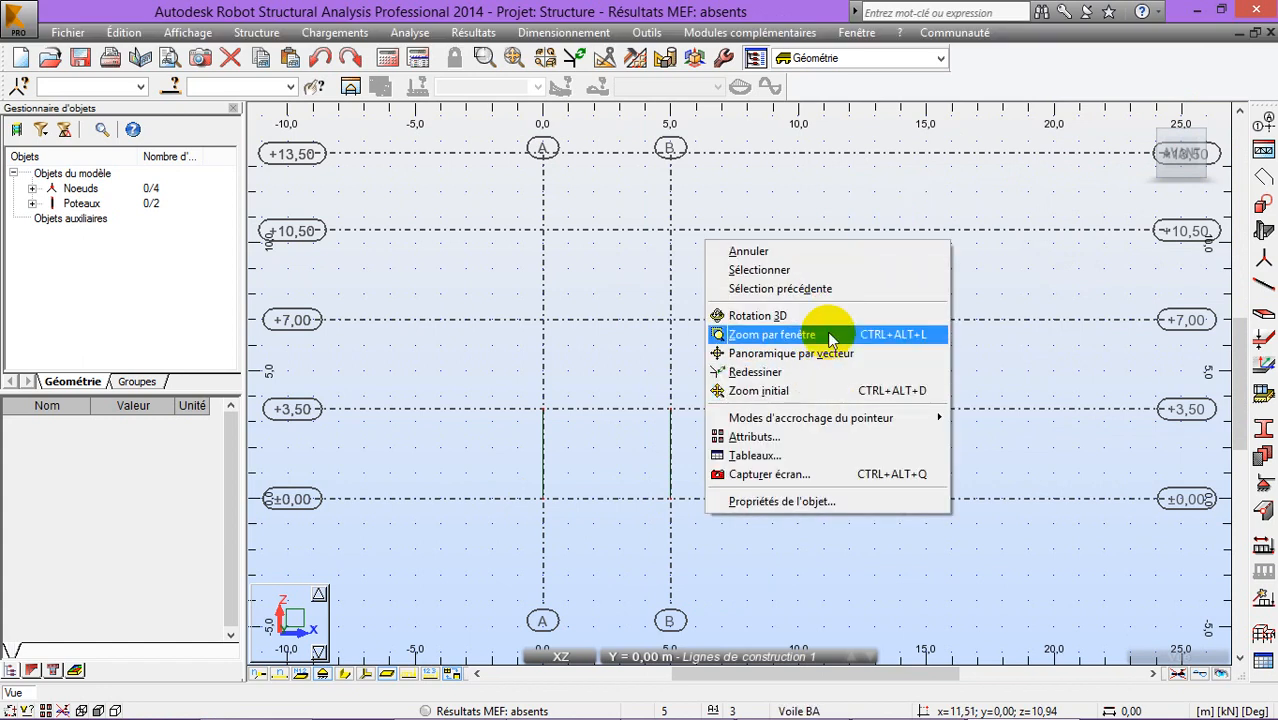
pyautogui.click(835, 316)
pyautogui.moveTo(835, 316); pyautogui.dragTo(713, 320)
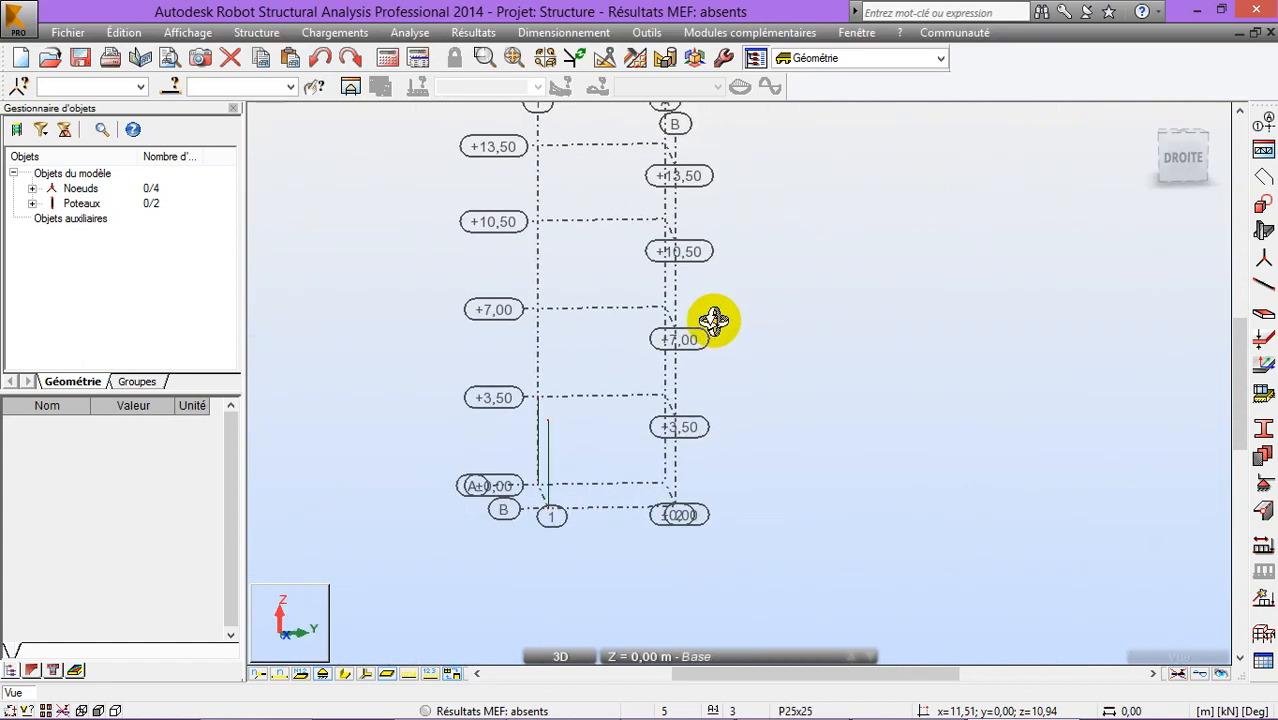
pyautogui.moveTo(613, 408); pyautogui.dragTo(705, 356, button='middle')
pyautogui.press('Escape')
pyautogui.moveTo(679, 314); pyautogui.dragTo(541, 474)
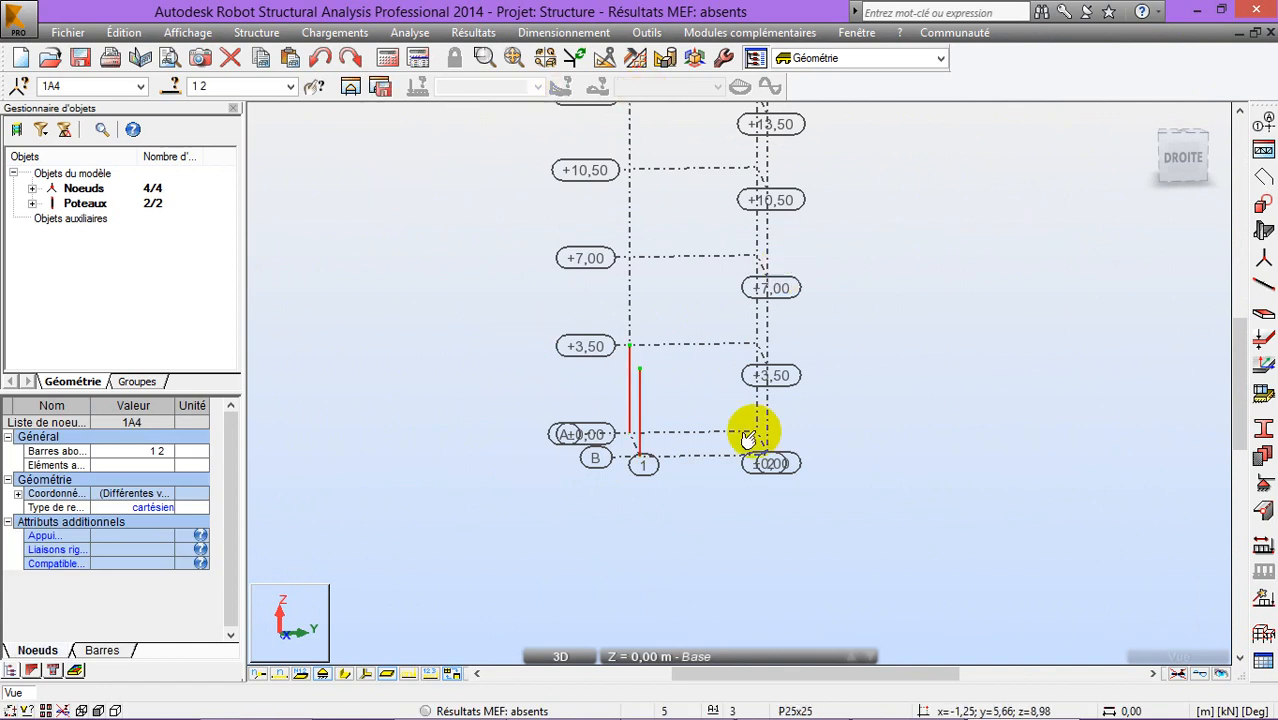
pyautogui.click(609, 59)
pyautogui.click(226, 98)
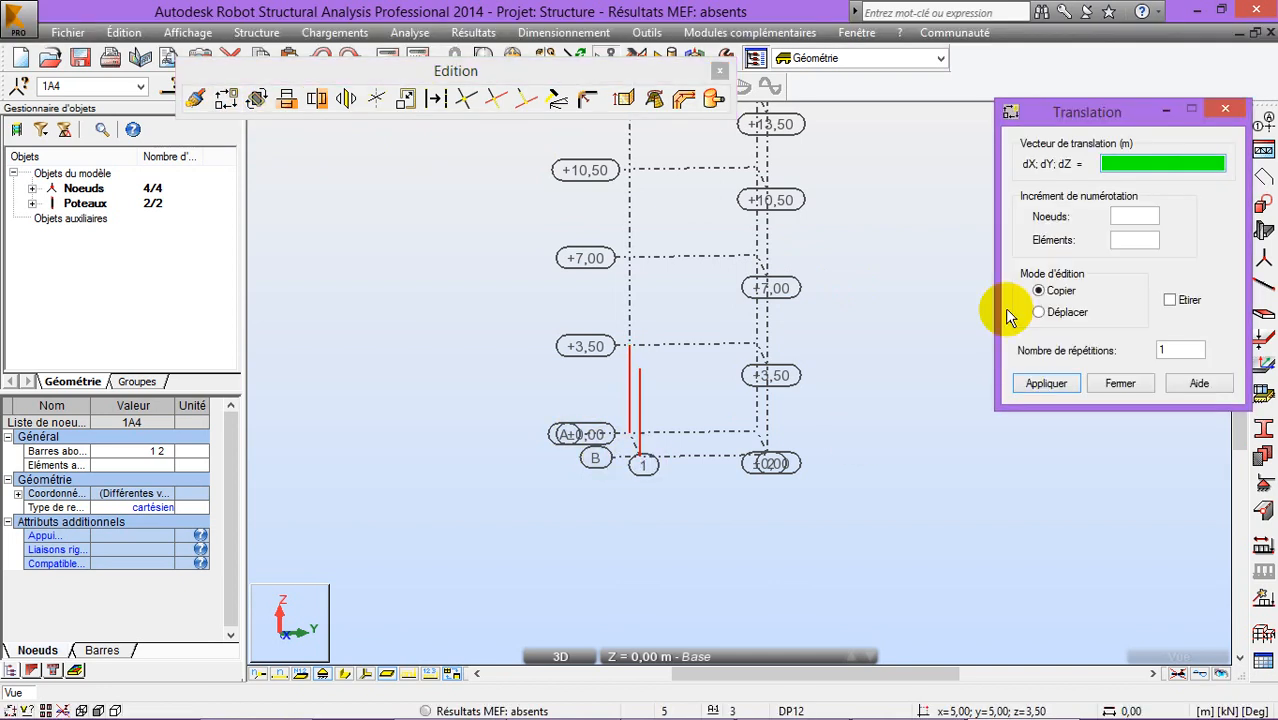
pyautogui.click(1038, 290)
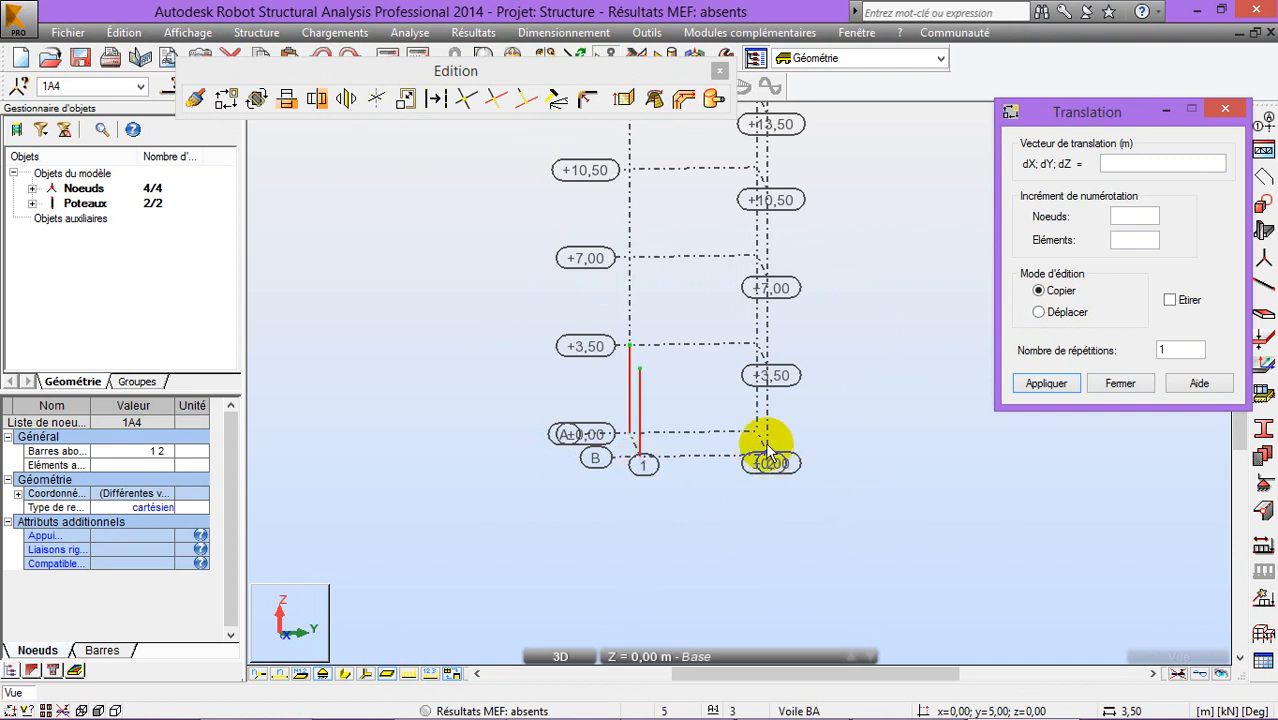
pyautogui.moveTo(1150, 112); pyautogui.dragTo(1007, 116)
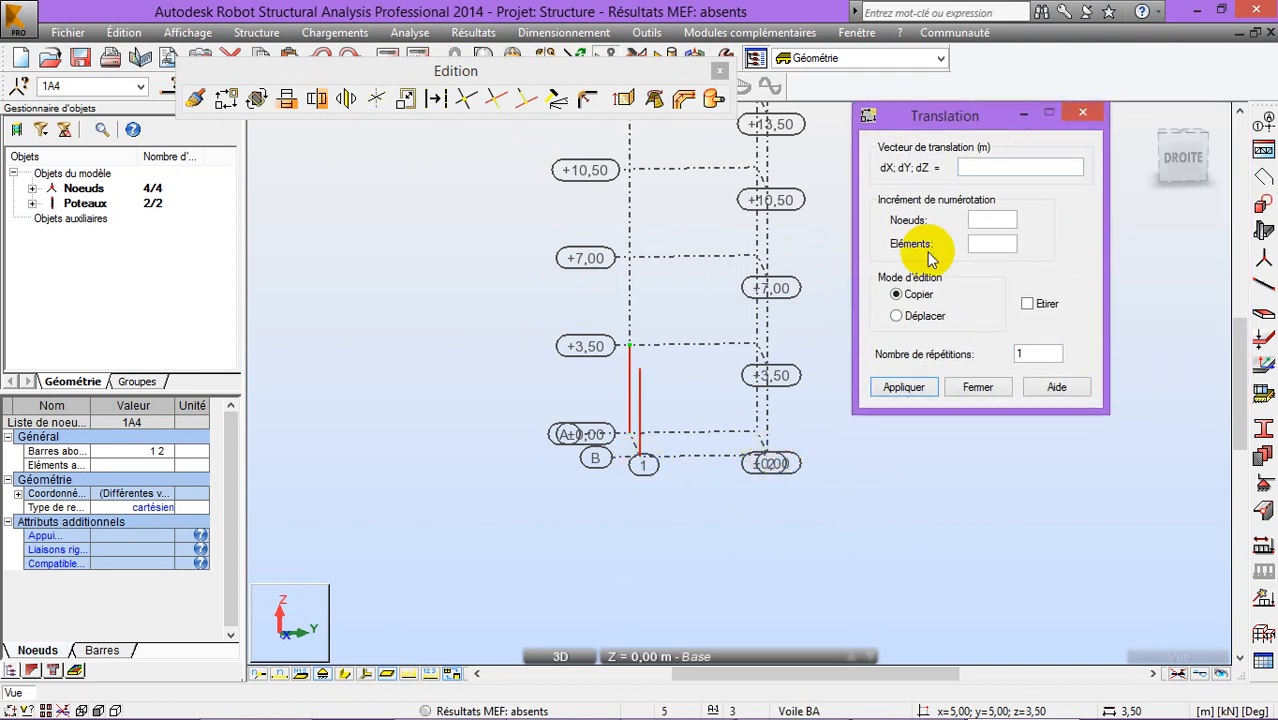
pyautogui.click(905, 296)
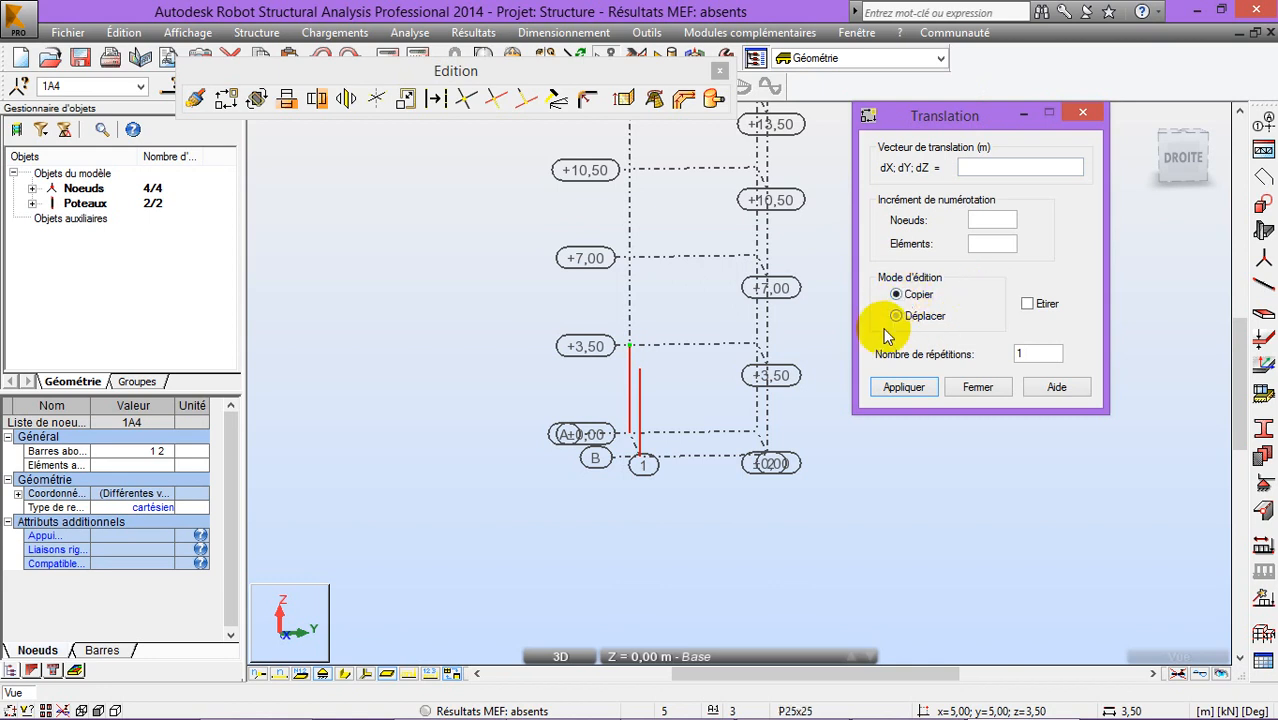
pyautogui.click(641, 462)
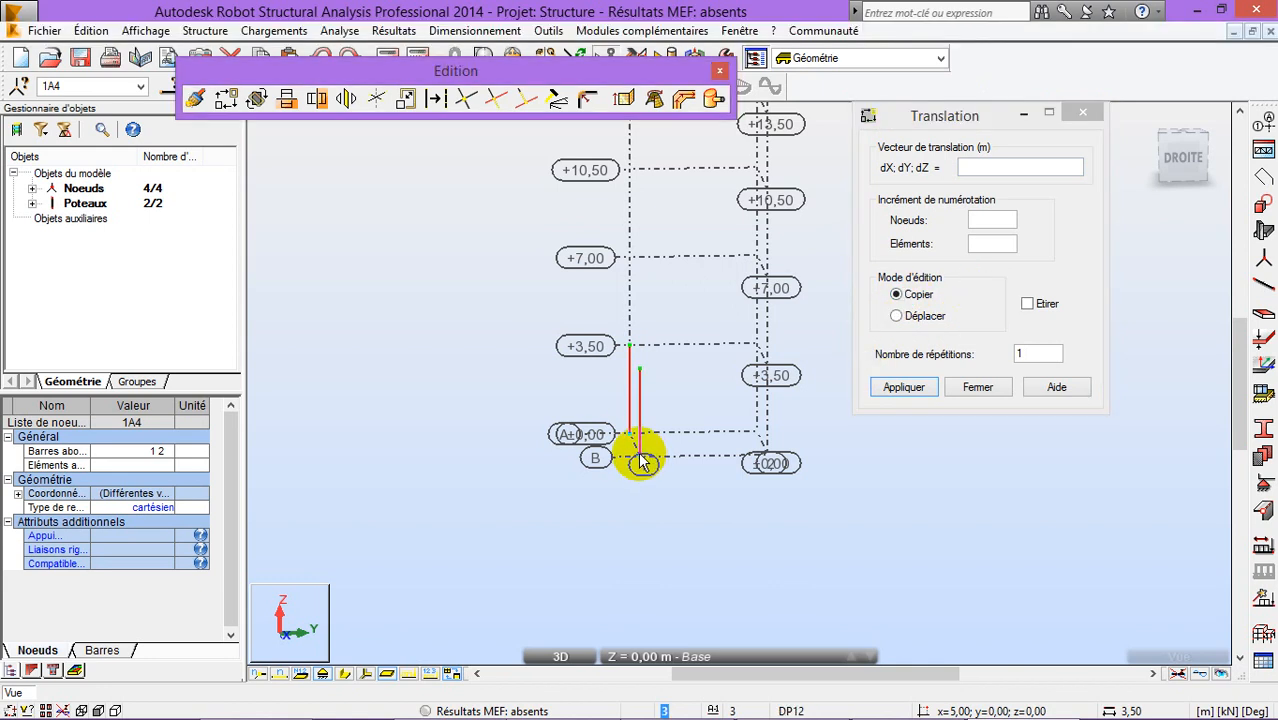
pyautogui.click(766, 452)
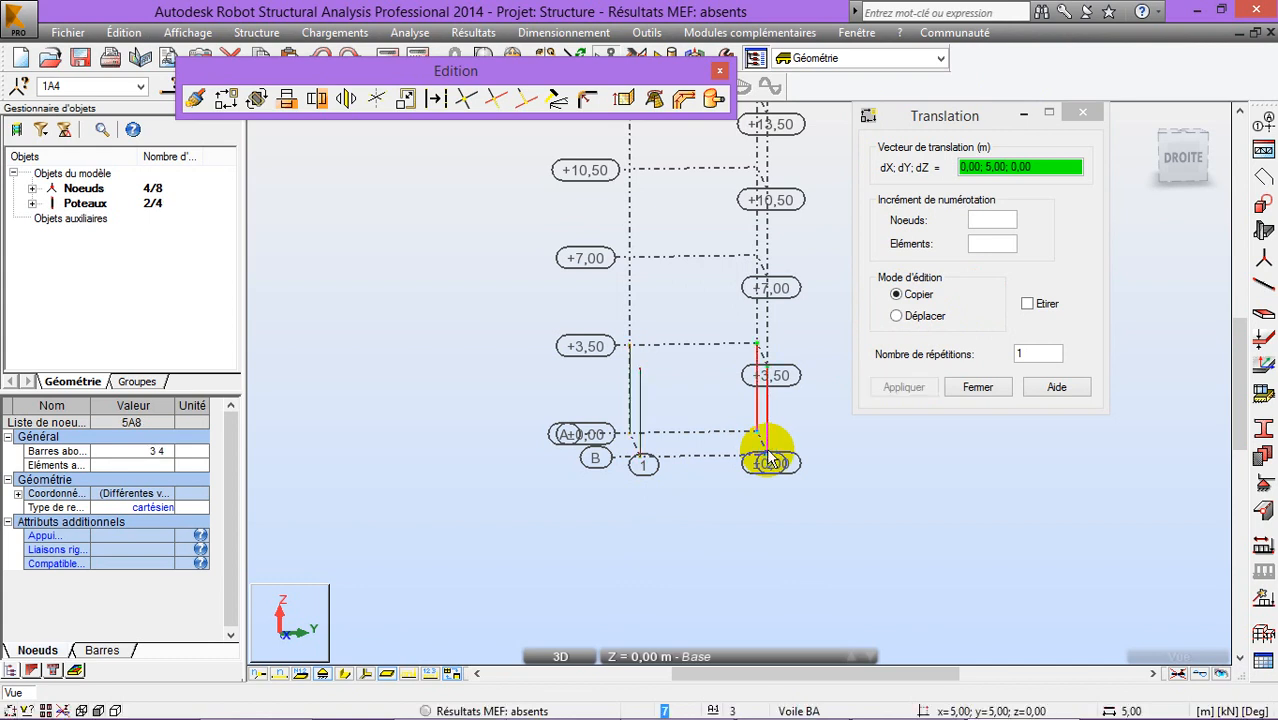
pyautogui.rightClick(510, 300)
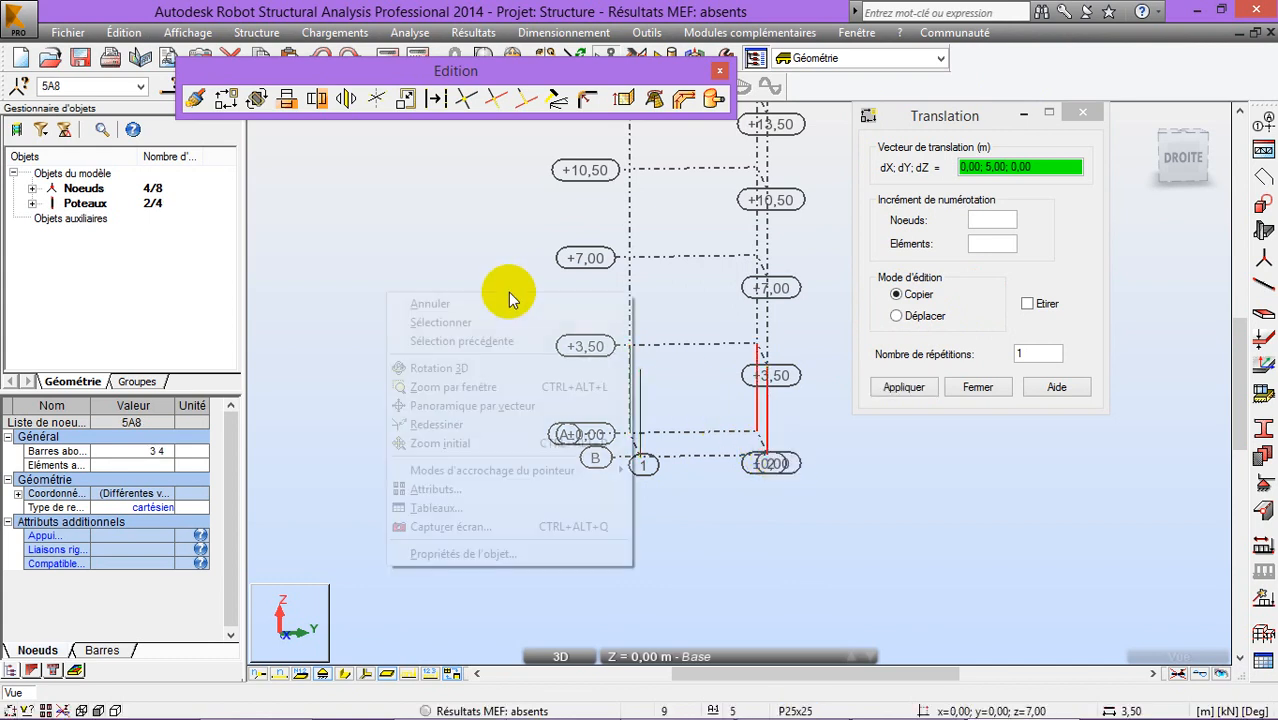
pyautogui.click(720, 74)
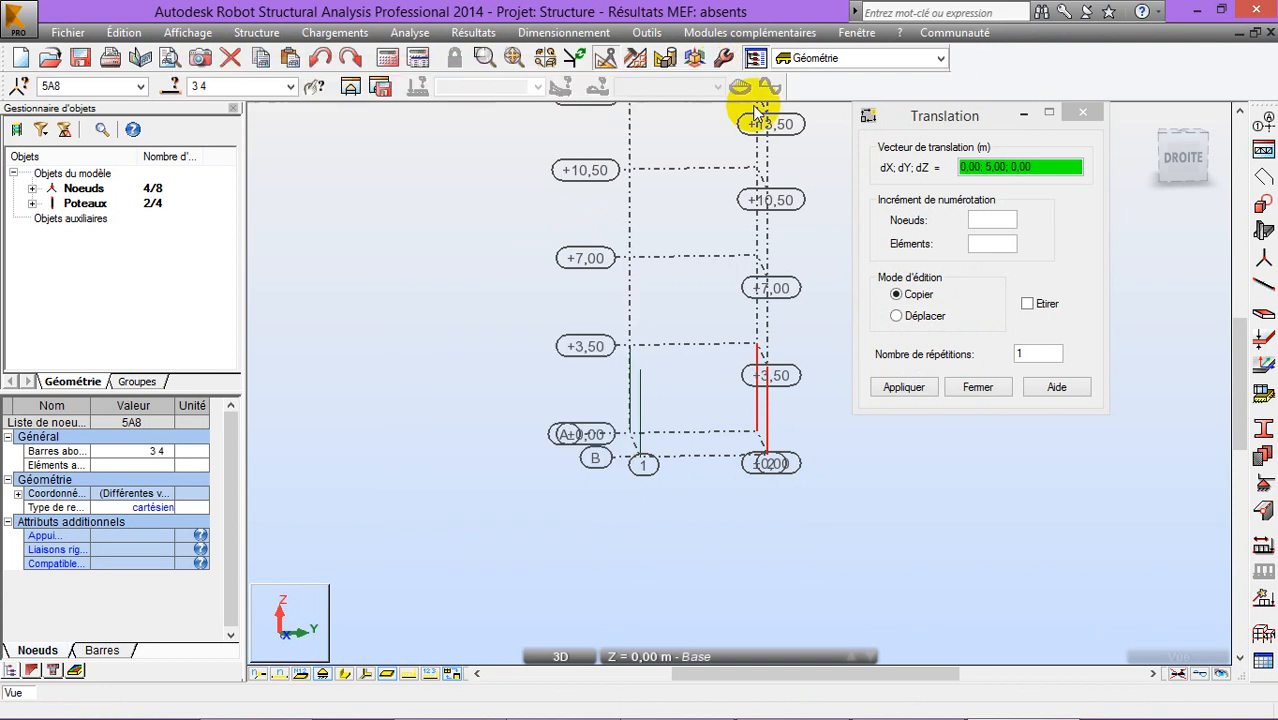
pyautogui.click(1082, 112)
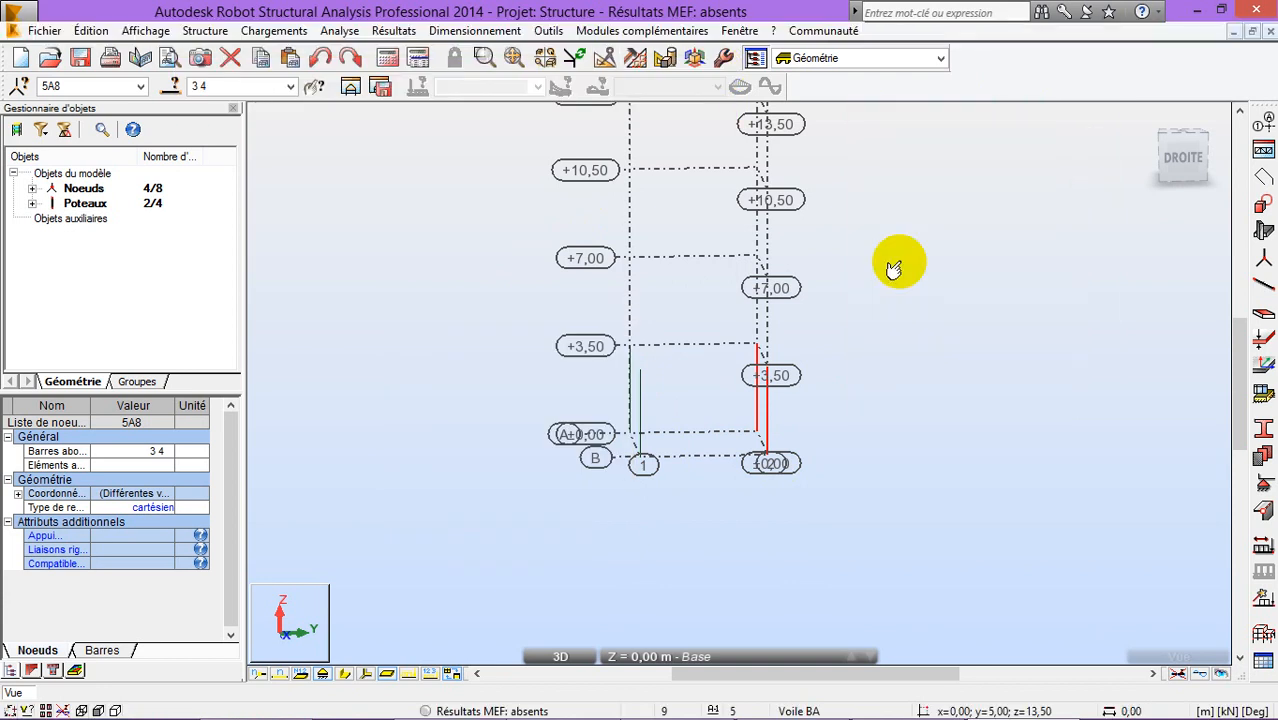
# Clear the column selection and start a new beam with the Poutre BA type
pyautogui.rightClick(562, 303)
pyautogui.click(471, 368)
pyautogui.moveTo(471, 314); pyautogui.dragTo(950, 322)
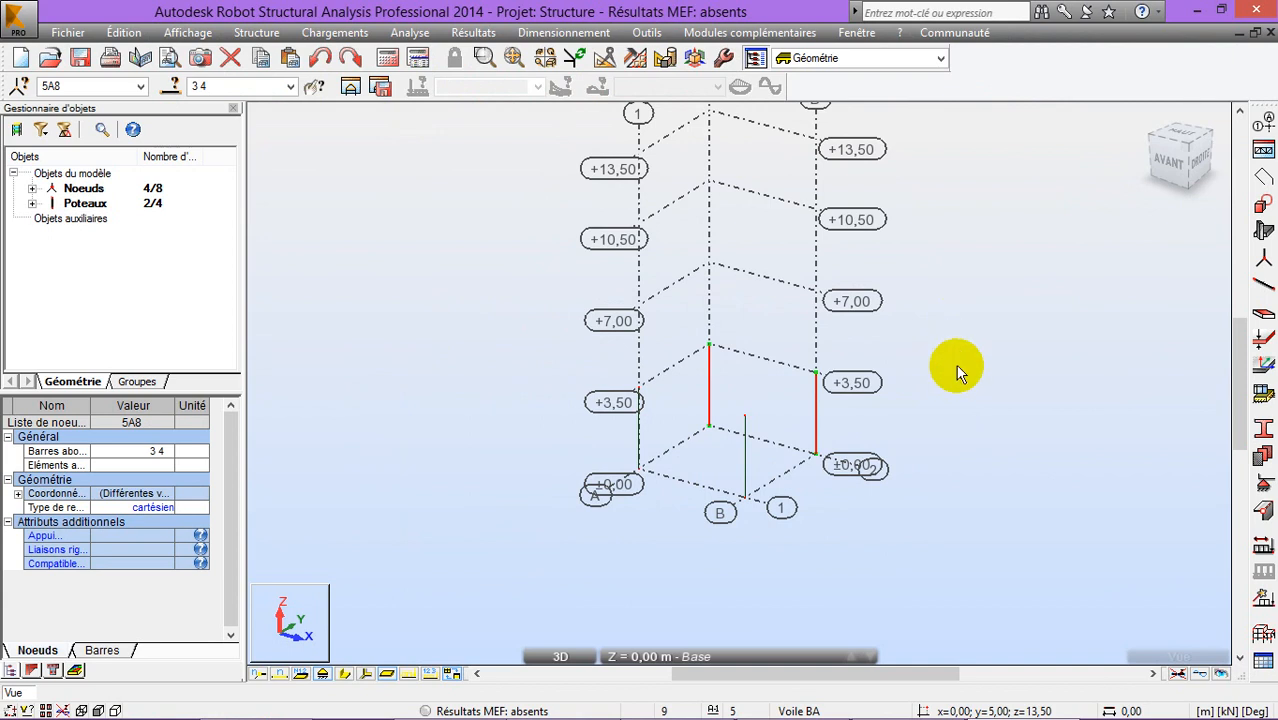
pyautogui.press('Escape')
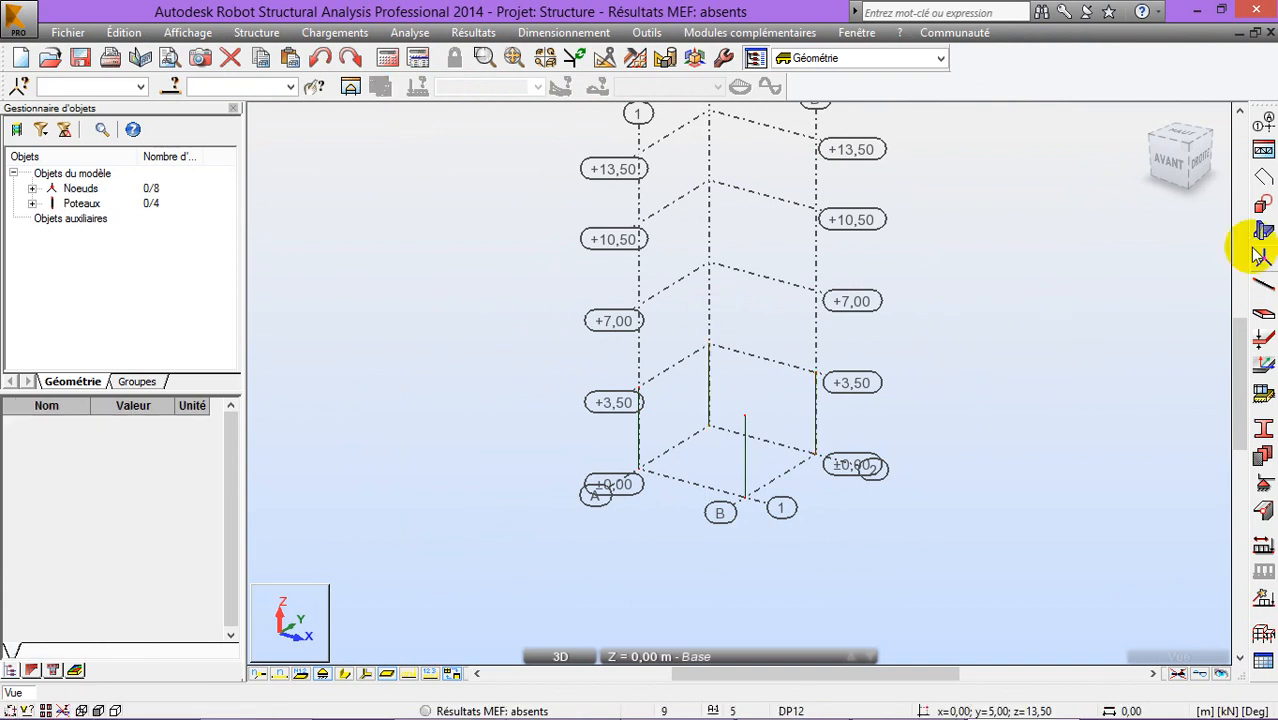
pyautogui.click(1263, 238)
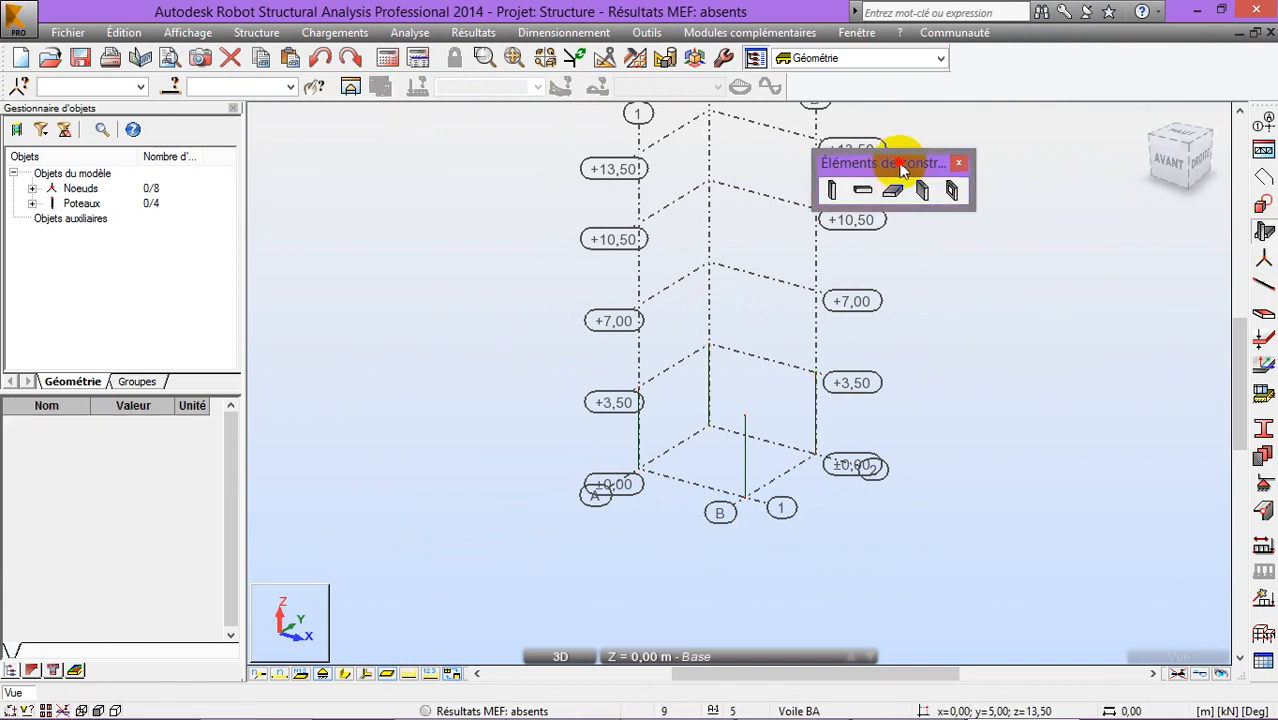
pyautogui.moveTo(893, 163); pyautogui.dragTo(1063, 157)
pyautogui.click(1040, 175)
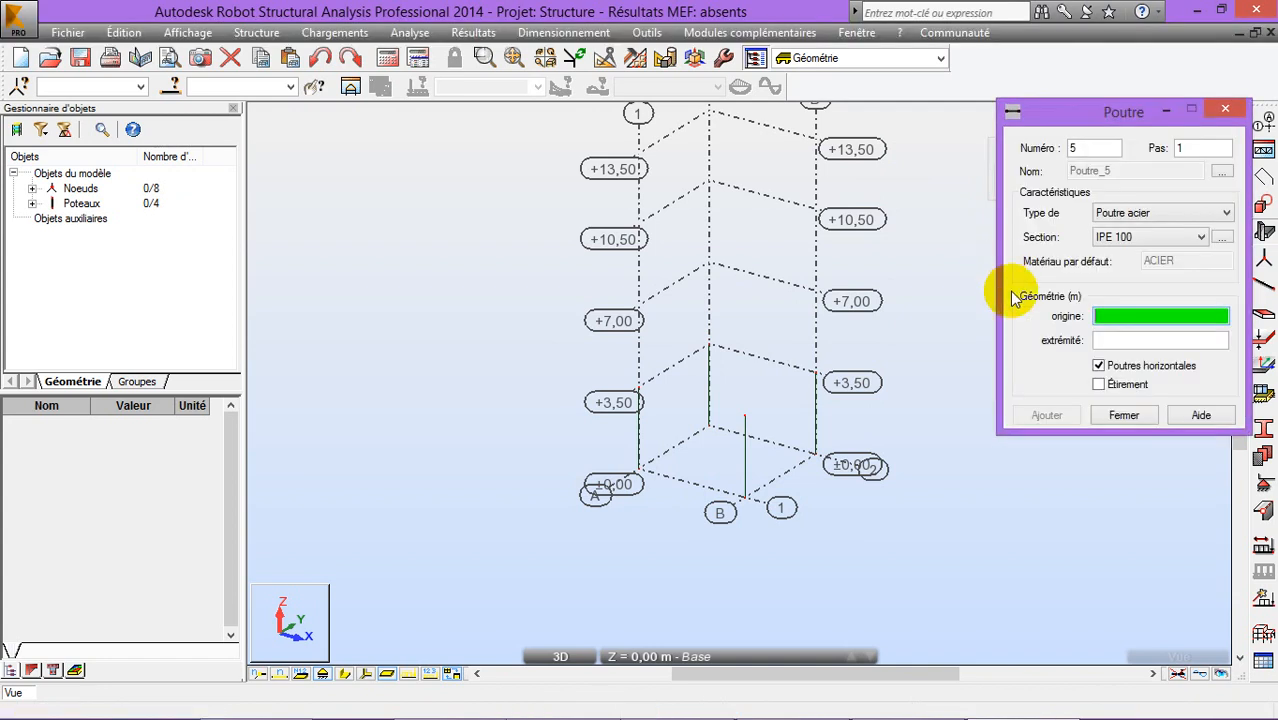
pyautogui.click(1105, 218)
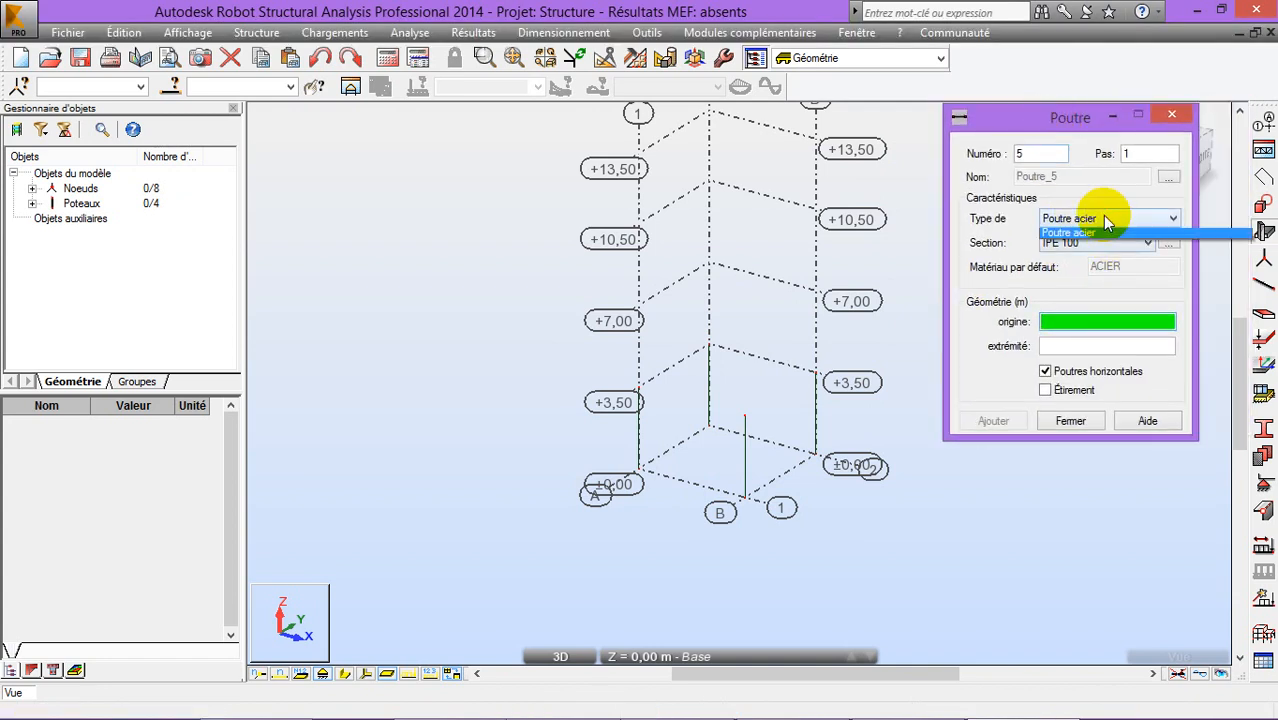
pyautogui.click(1100, 248)
pyautogui.click(1104, 245)
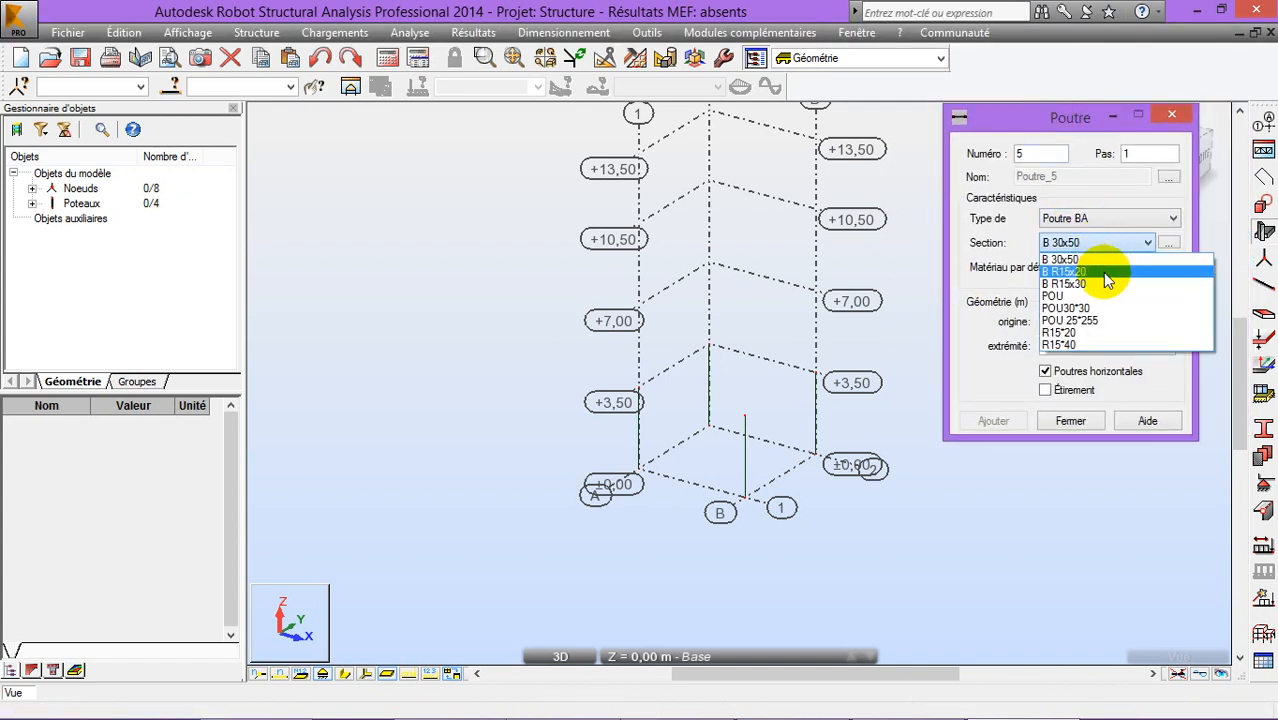
pyautogui.click(1119, 243)
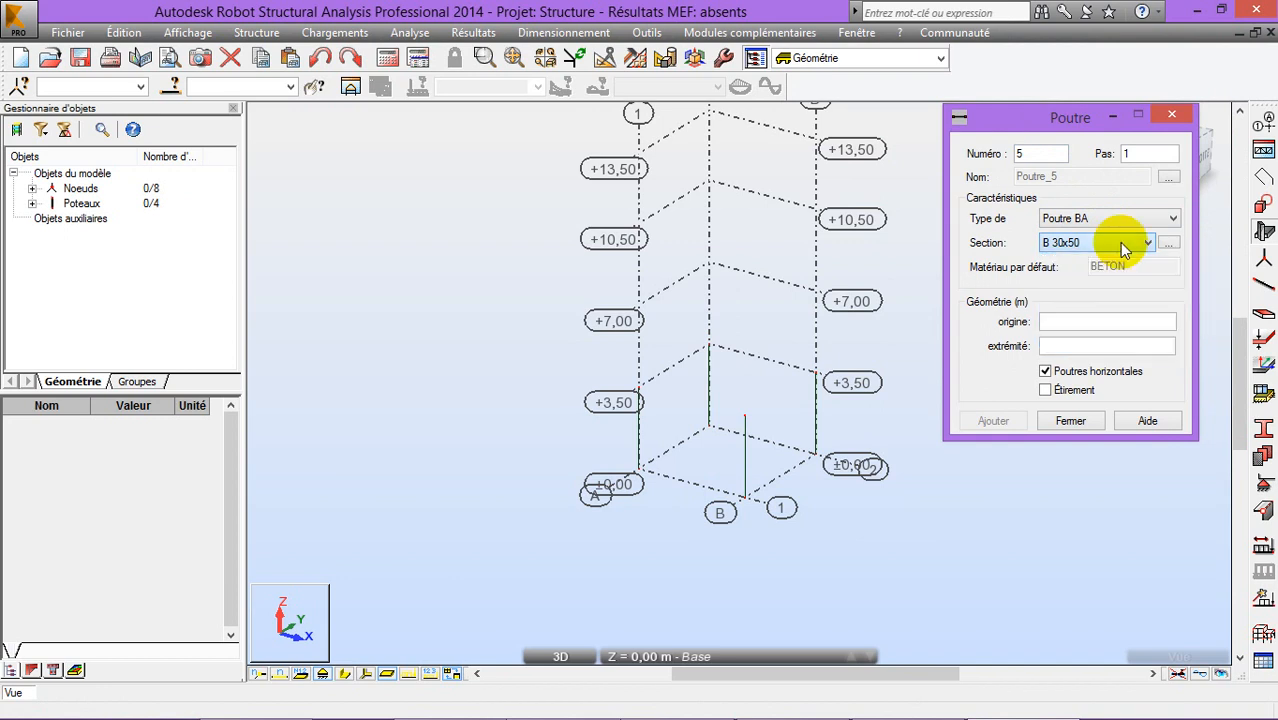
# Define a rectangular beam section named POU with b 25 cm and h 25 cm, overwriting the existing profile of that name
pyautogui.click(1163, 244)
pyautogui.click(788, 113)
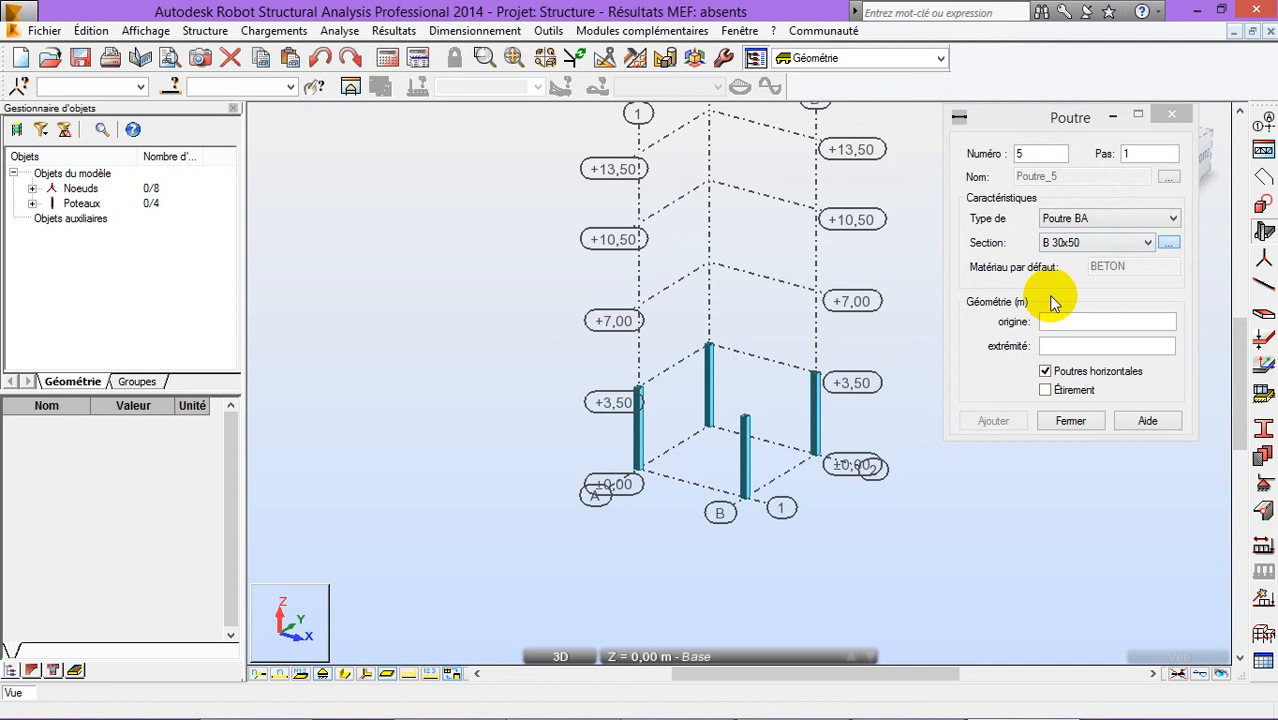
pyautogui.click(1088, 219)
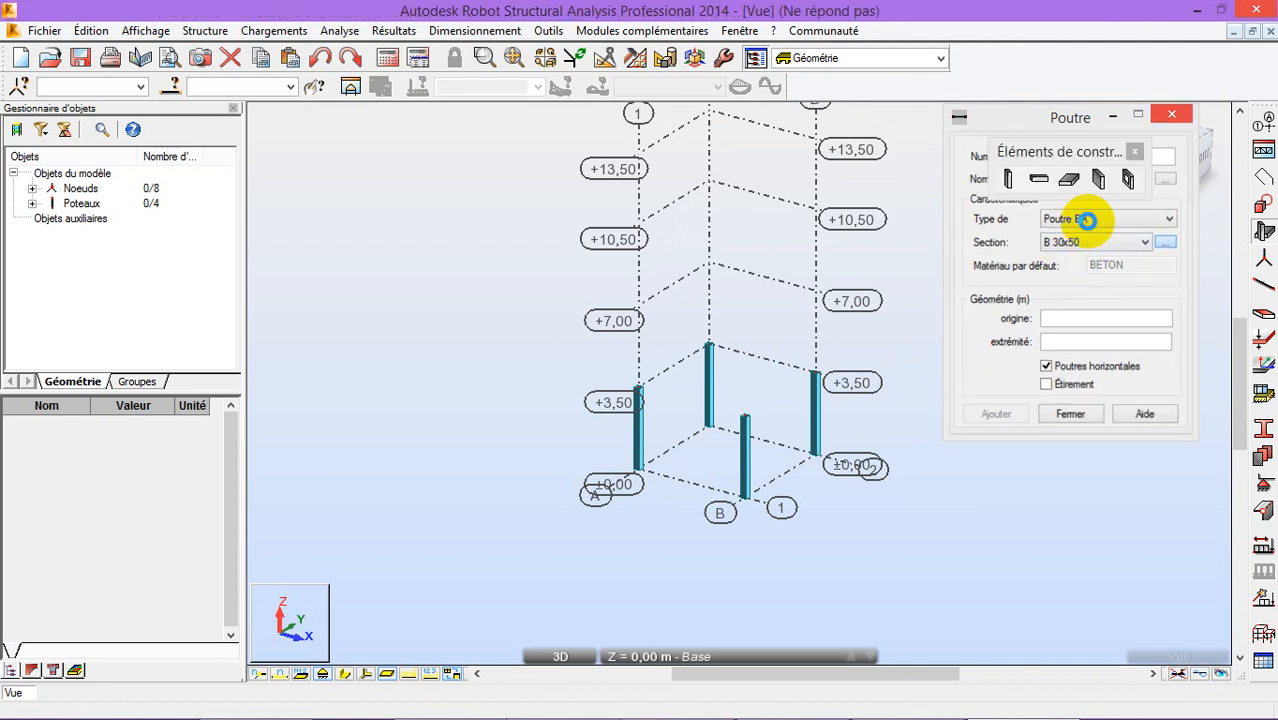
pyautogui.click(1165, 242)
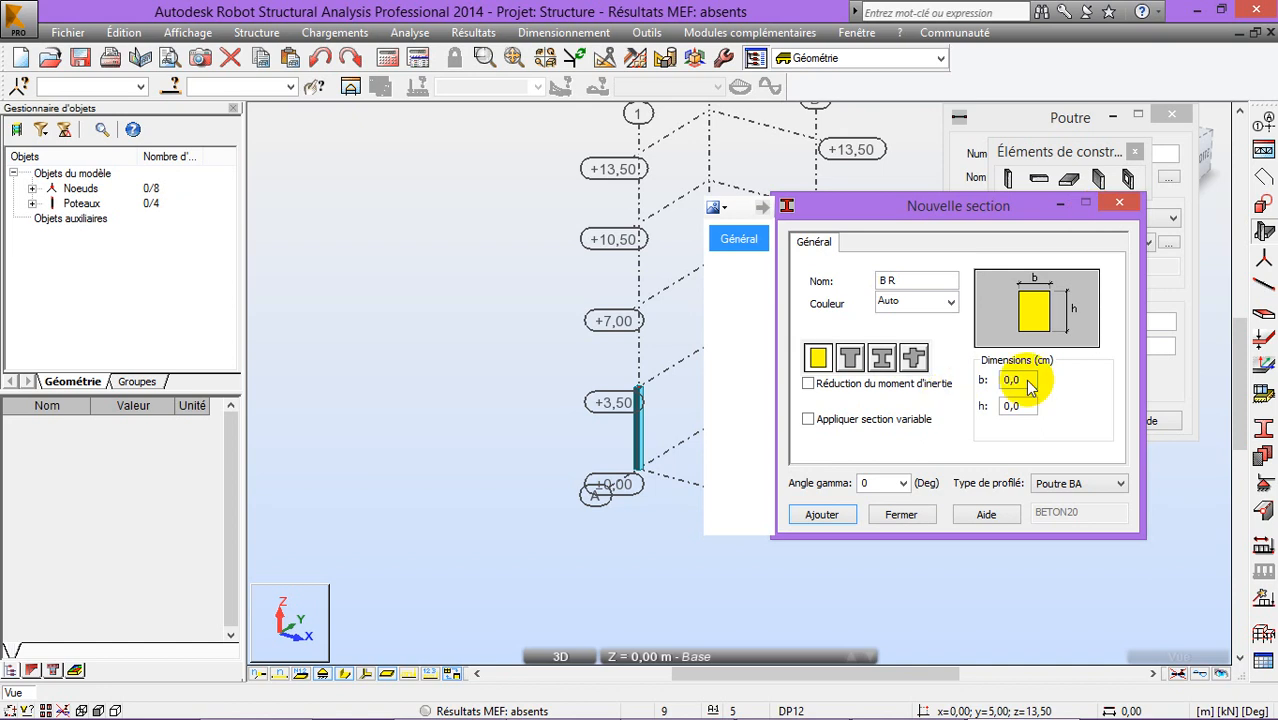
pyautogui.click(910, 280)
pyautogui.doubleClick(910, 280)
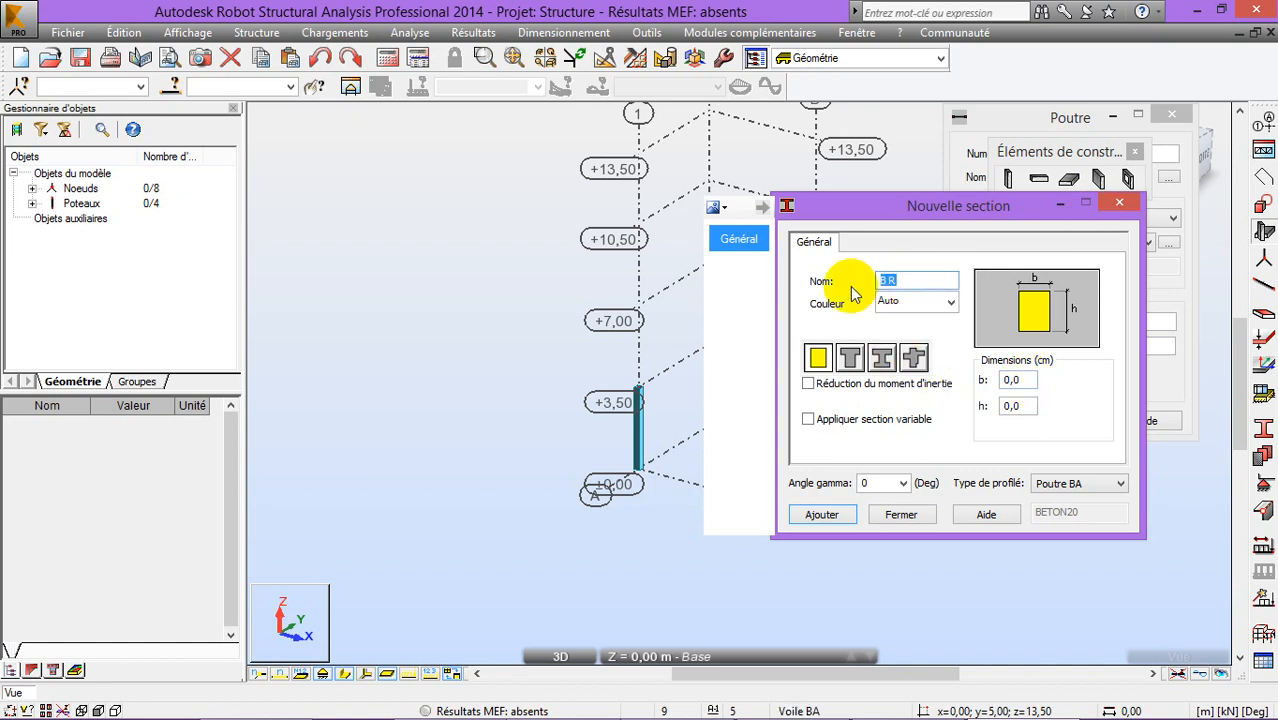
pyautogui.write('PO')
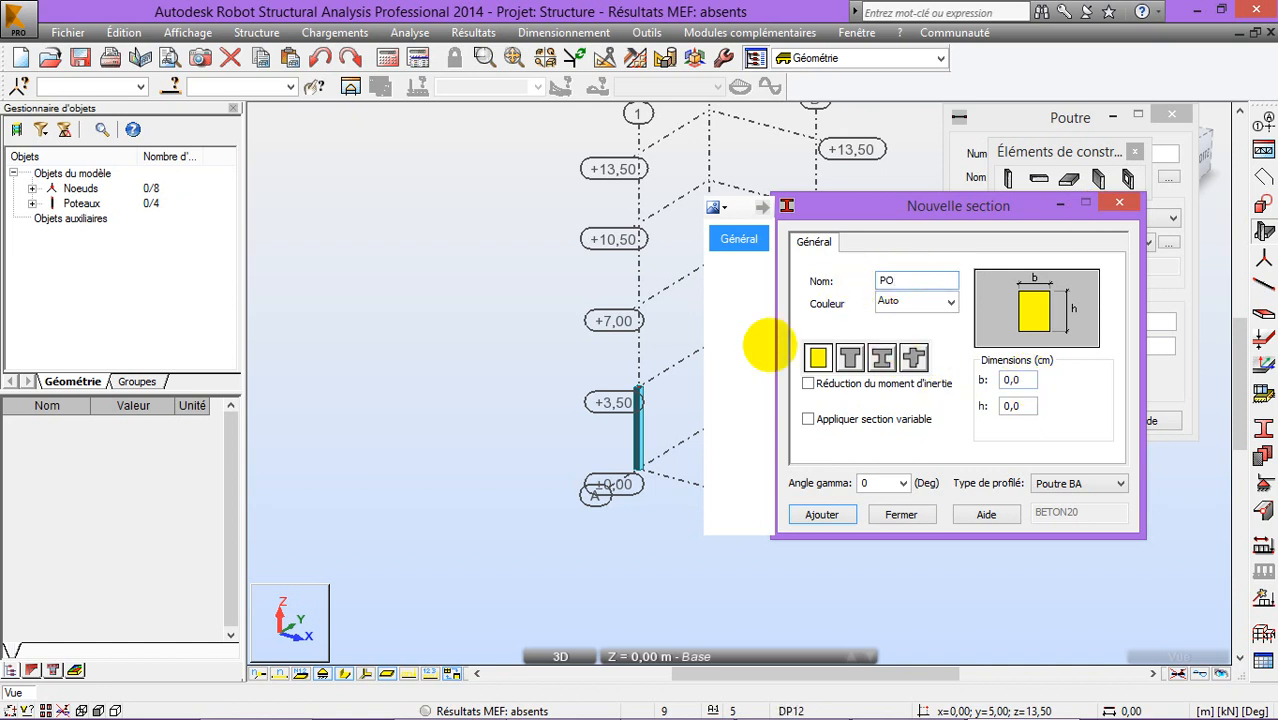
pyautogui.write('U')
pyautogui.doubleClick(1015, 379)
pyautogui.write('25')
pyautogui.doubleClick(1017, 405)
pyautogui.write('25')
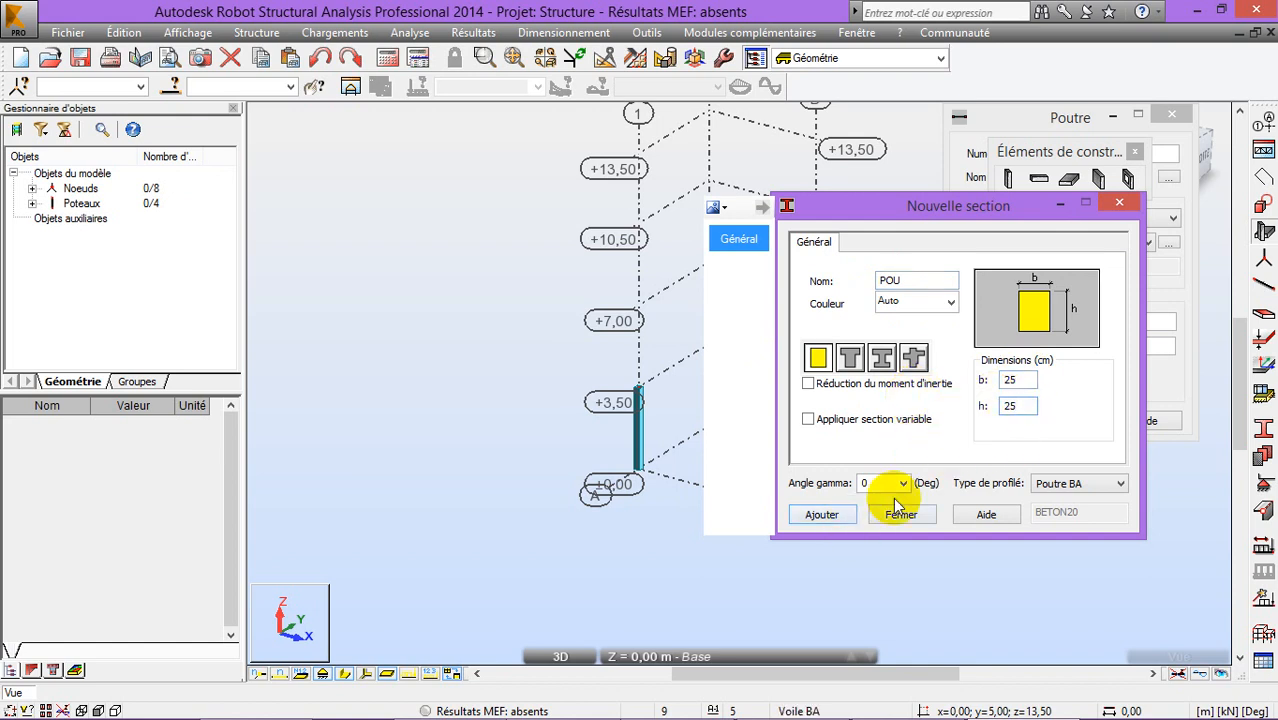
pyautogui.click(822, 515)
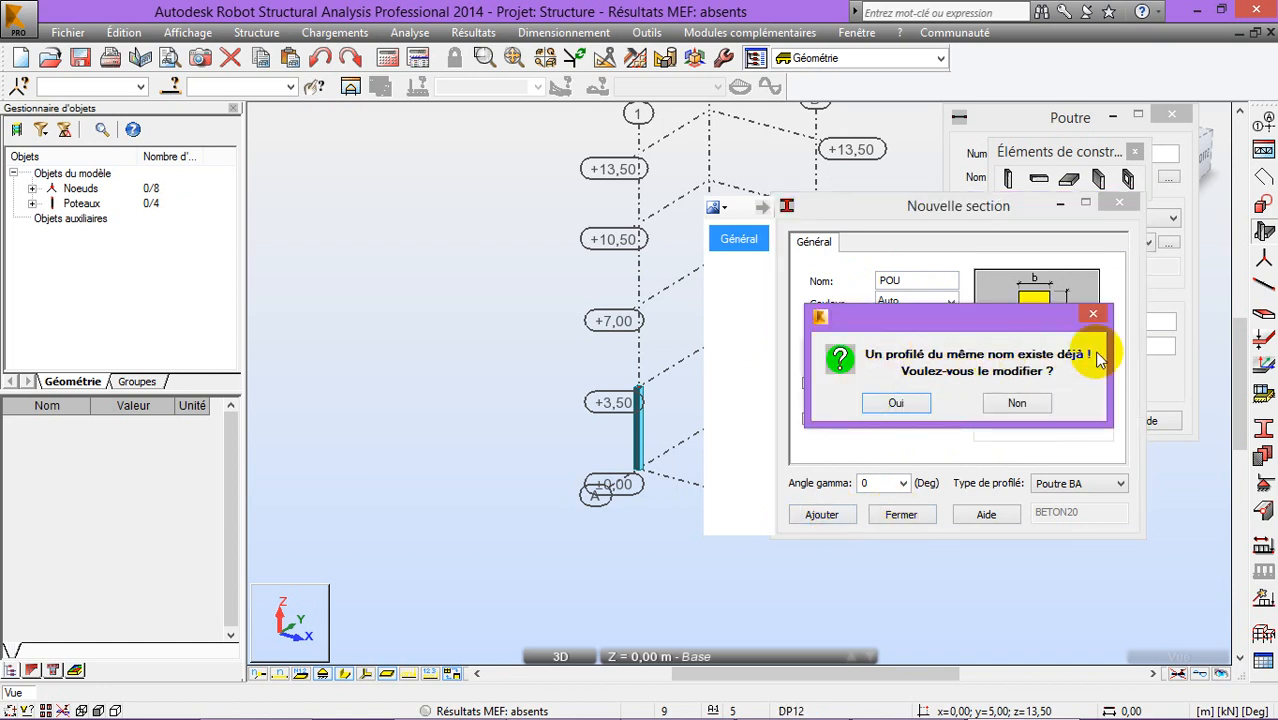
pyautogui.click(906, 403)
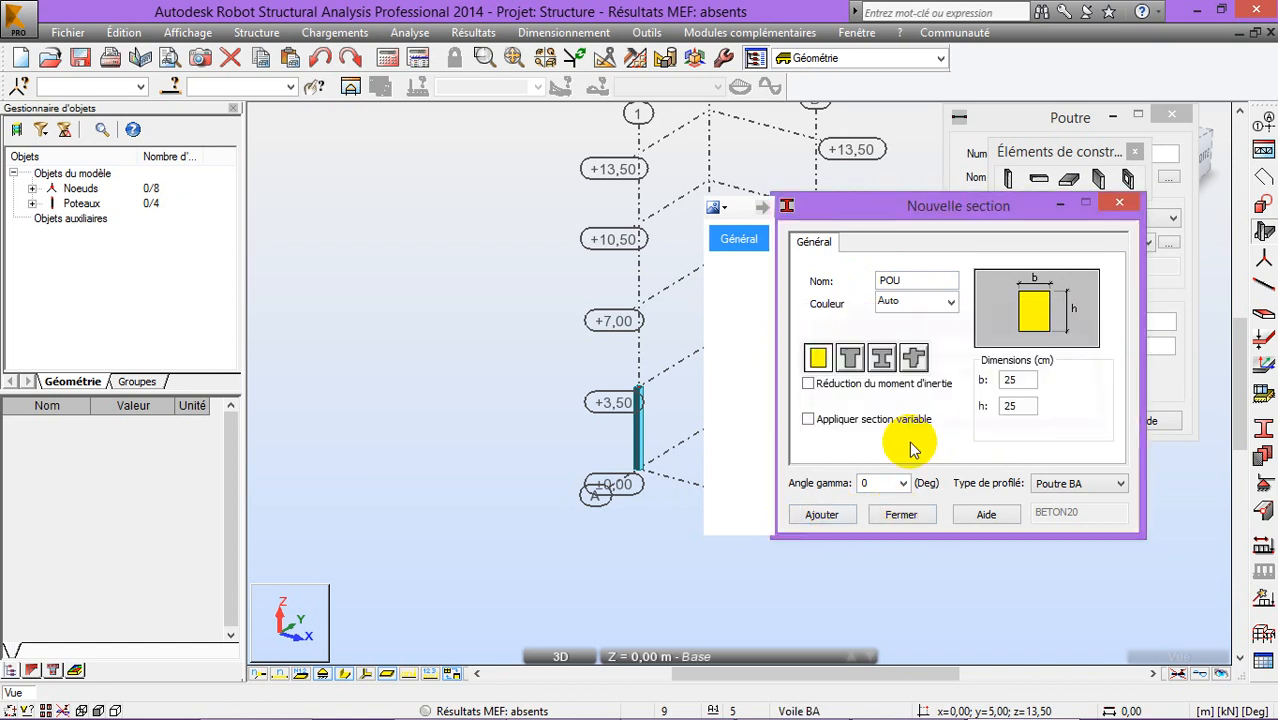
pyautogui.click(901, 515)
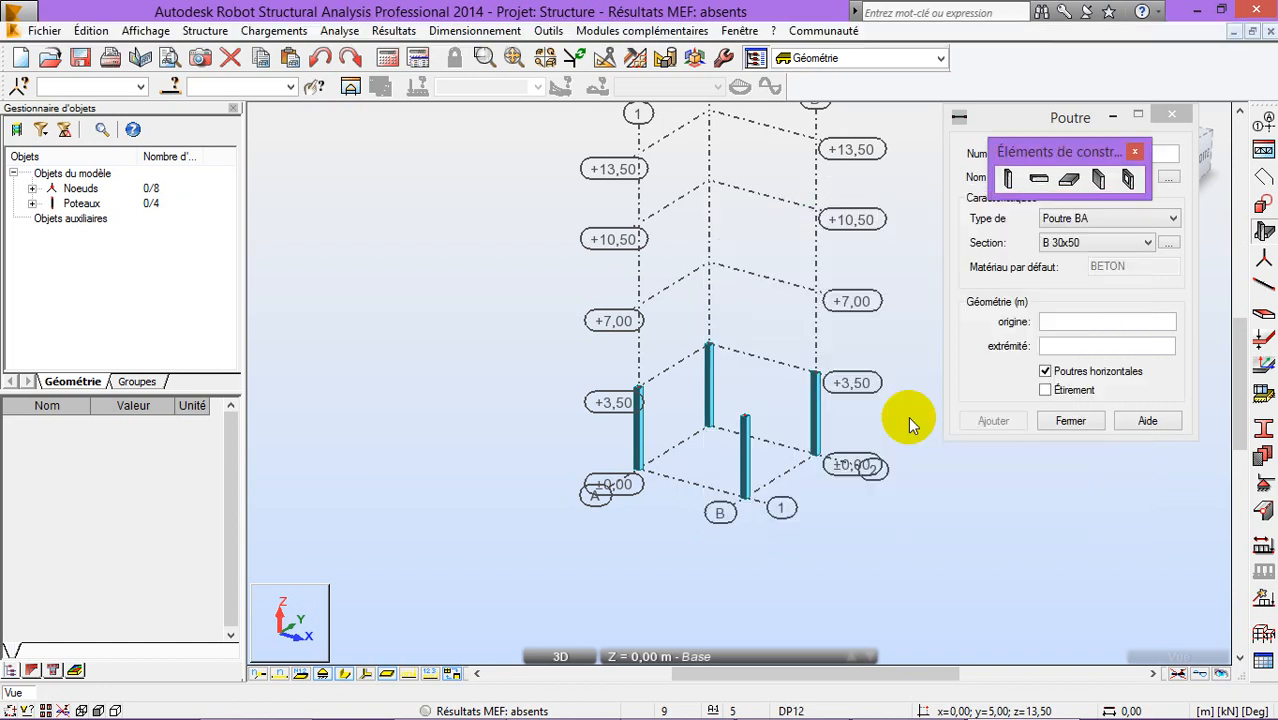
pyautogui.click(1004, 280)
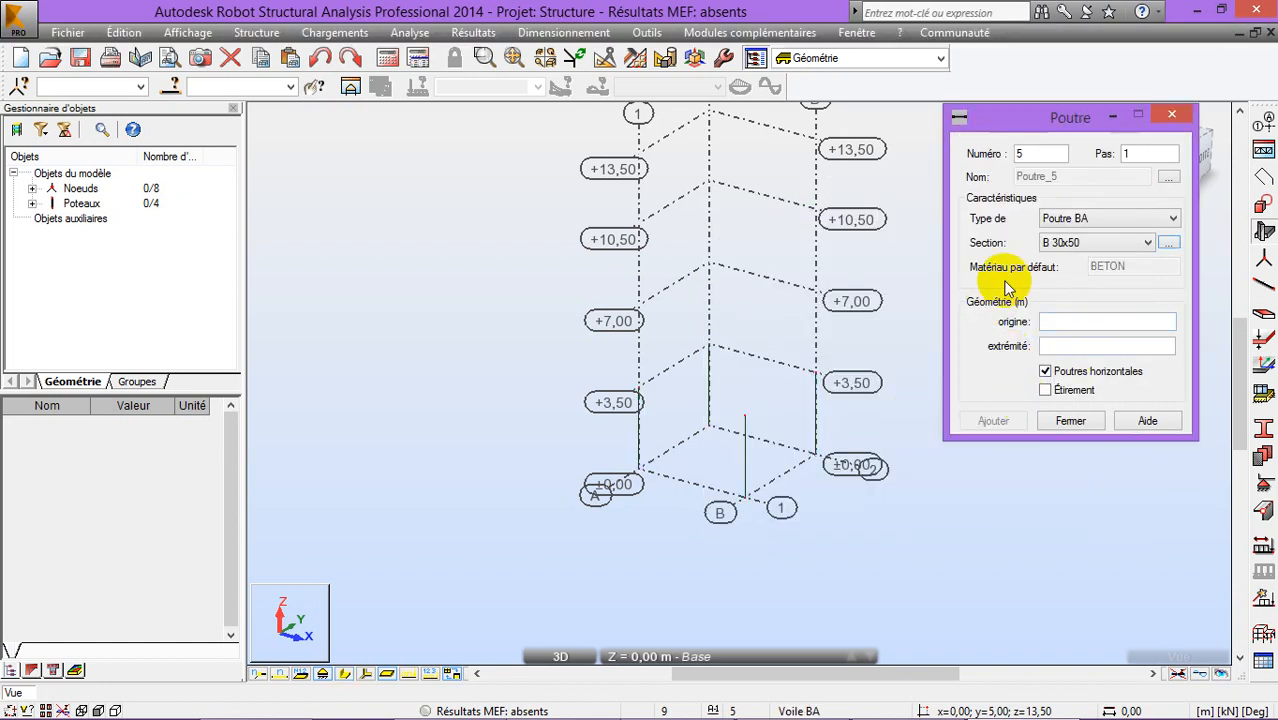
# Draw four B 30x50 beams between the column tops at the +3.50 level, closing the rectangle along lines A, B, 1 and 2
pyautogui.moveTo(1056, 129); pyautogui.dragTo(1010, 135)
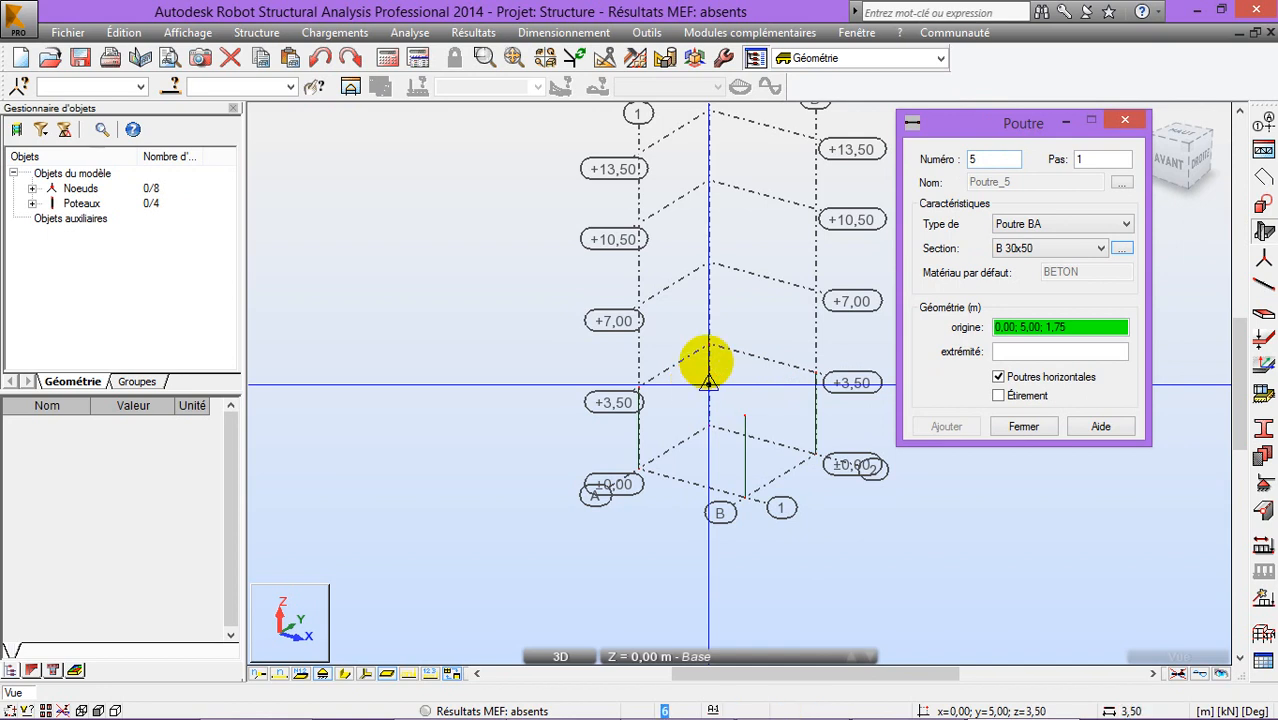
pyautogui.click(814, 373)
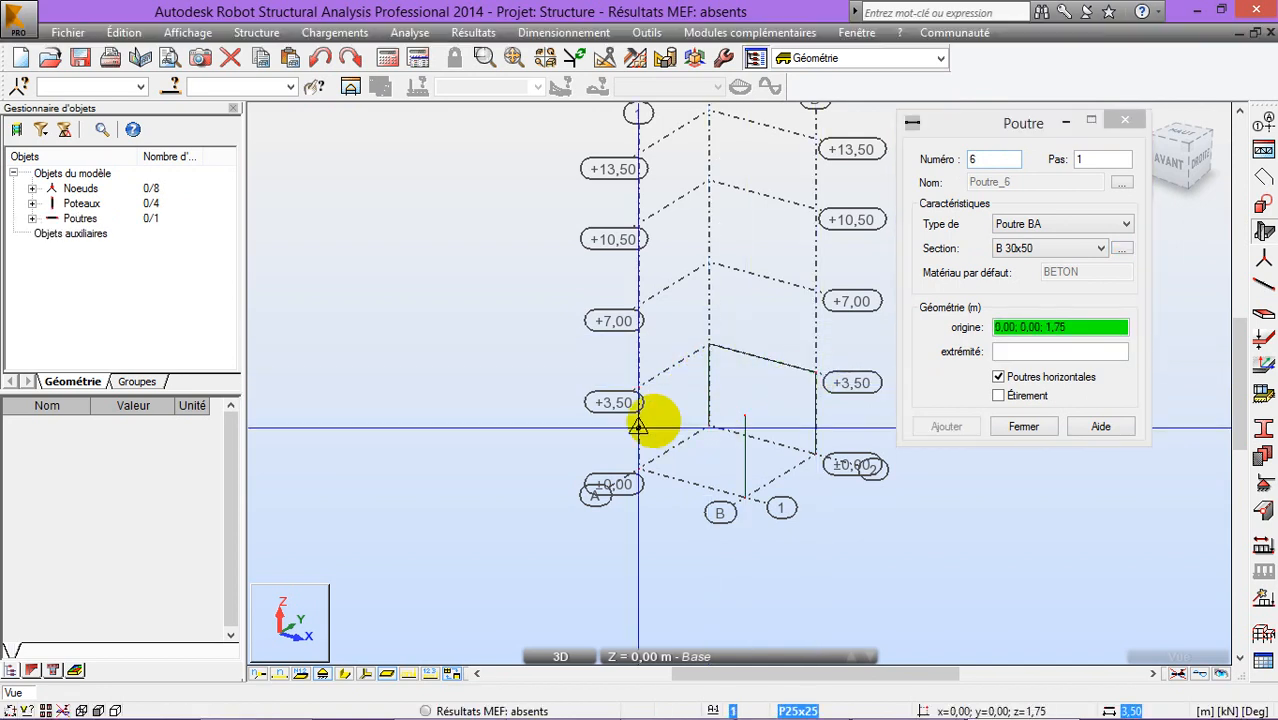
pyautogui.click(638, 385)
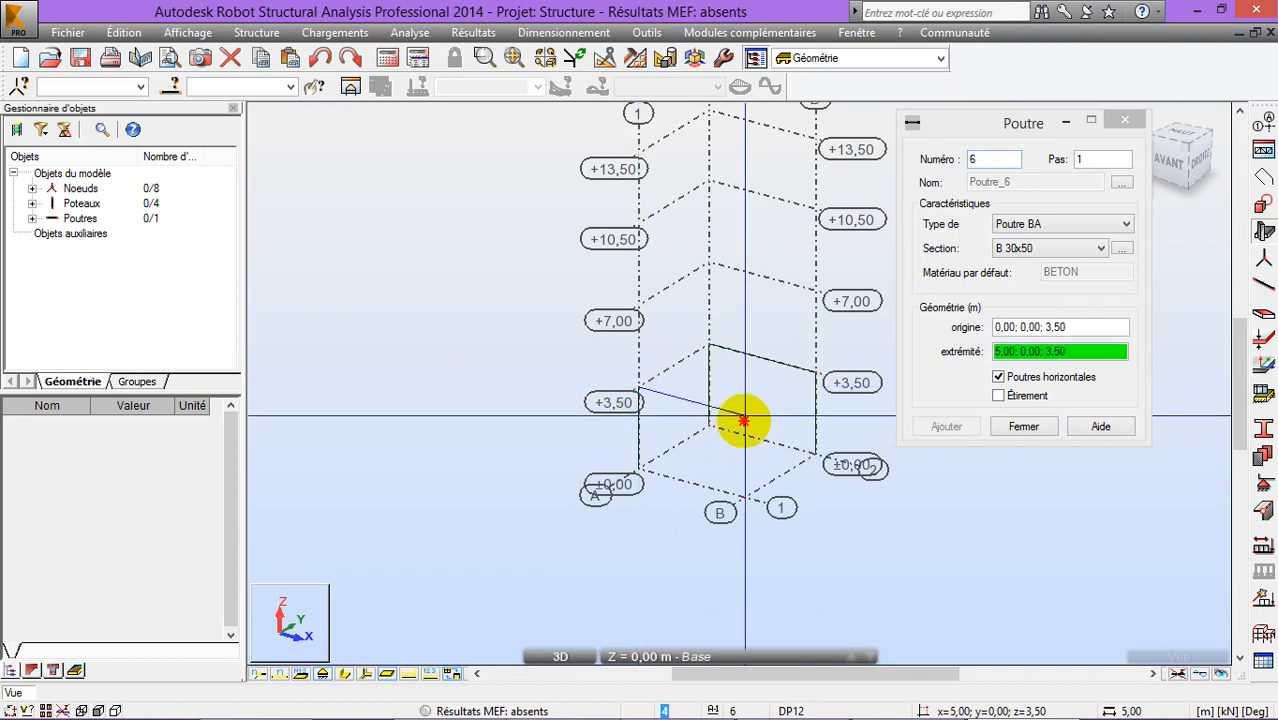
pyautogui.click(746, 418)
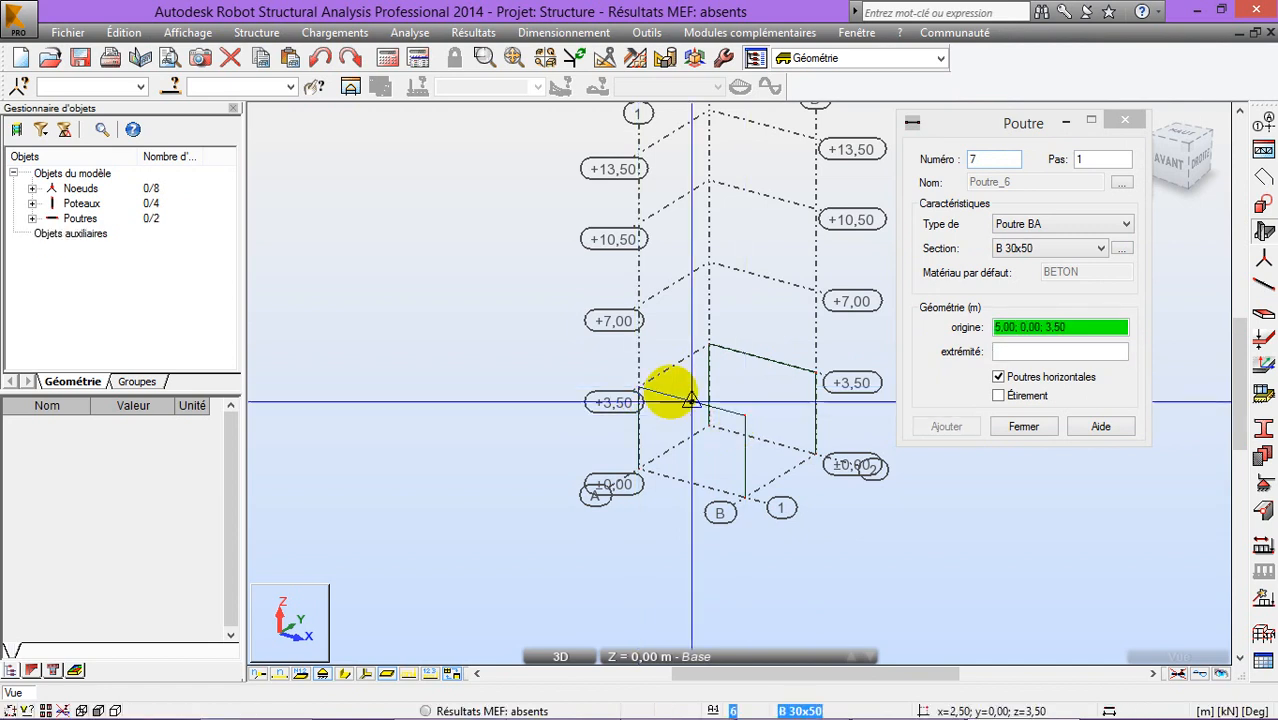
pyautogui.click(638, 385)
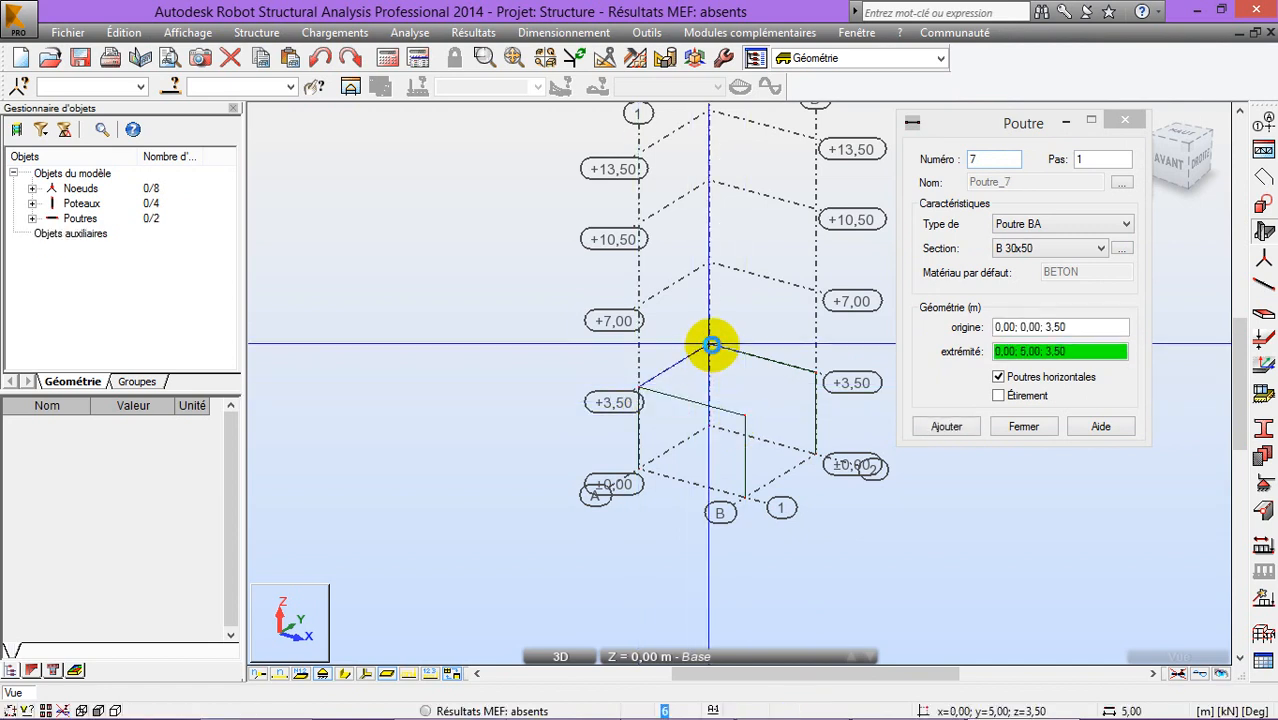
pyautogui.click(710, 345)
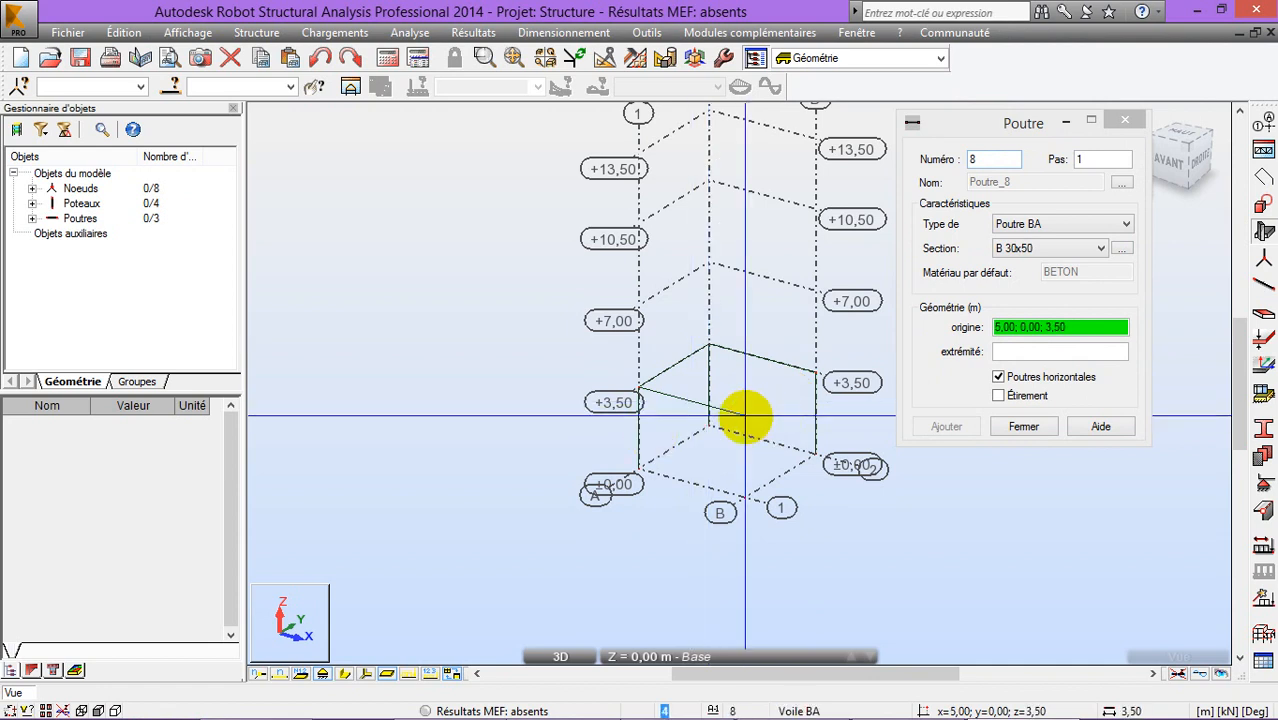
pyautogui.click(745, 413)
pyautogui.click(815, 372)
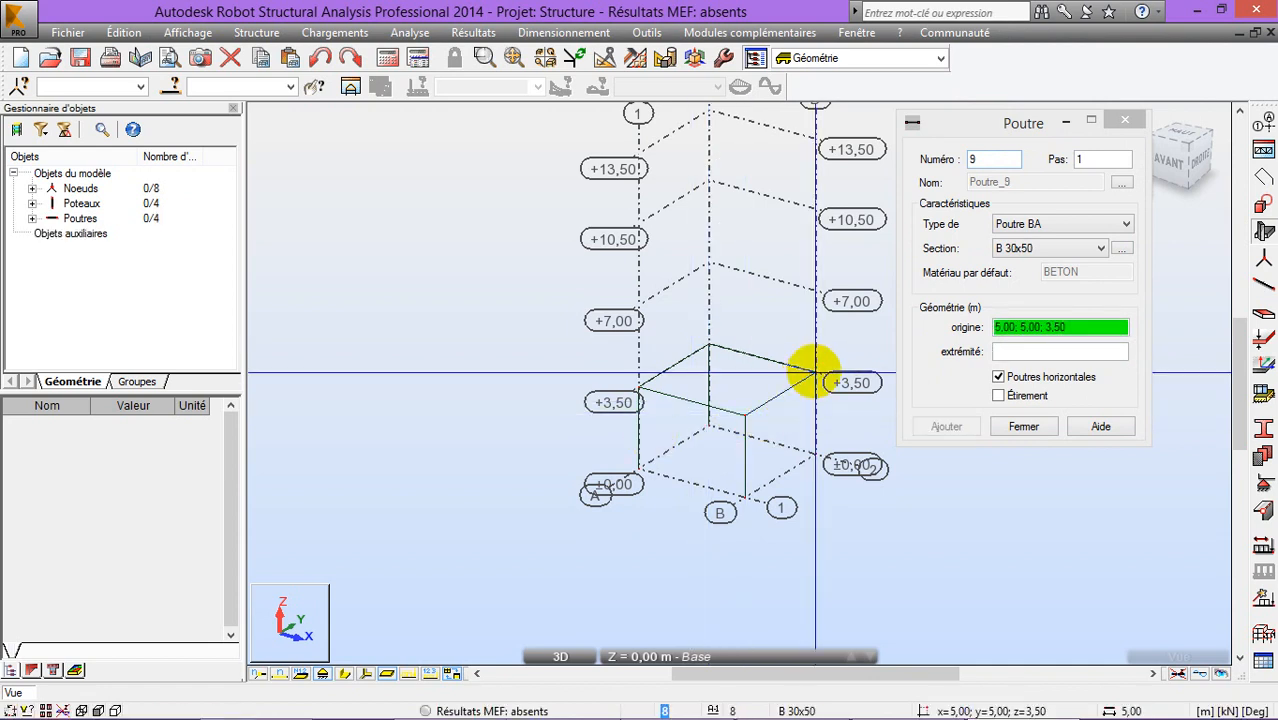
pyautogui.click(1125, 120)
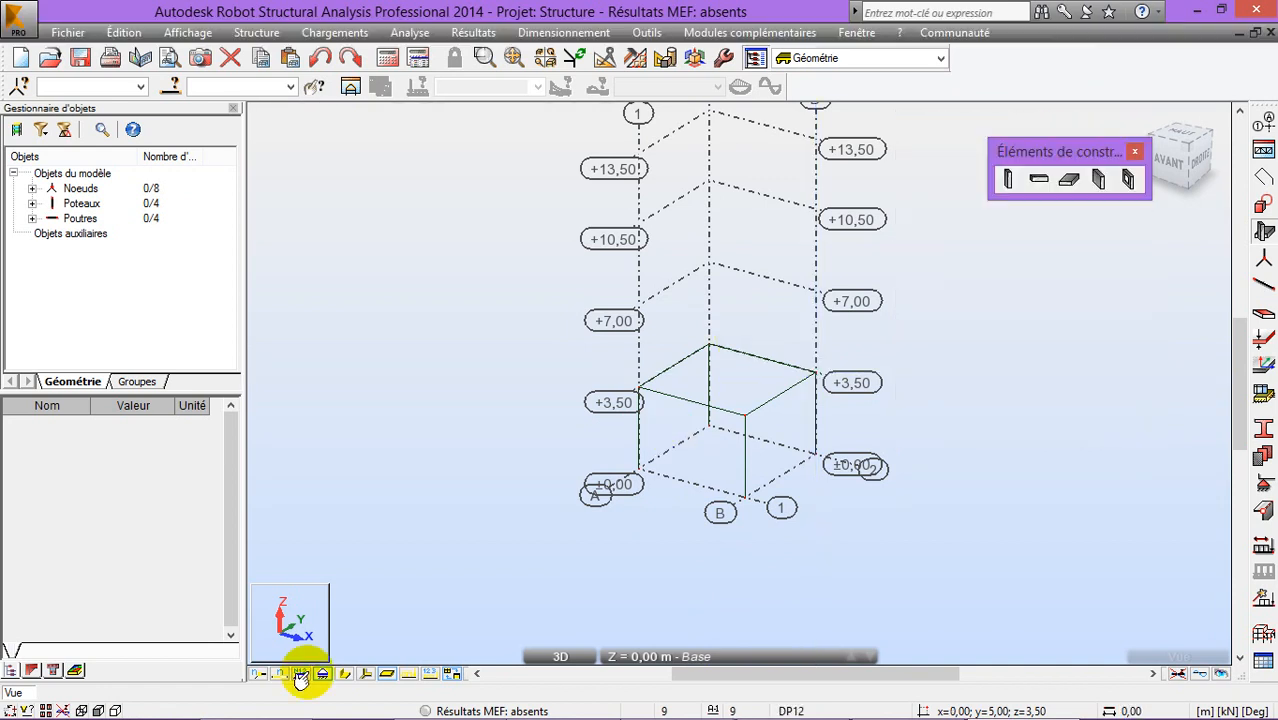
# Display the section shapes of the bars and examine the column and beam frame in 3D from several sides
pyautogui.click(348, 674)
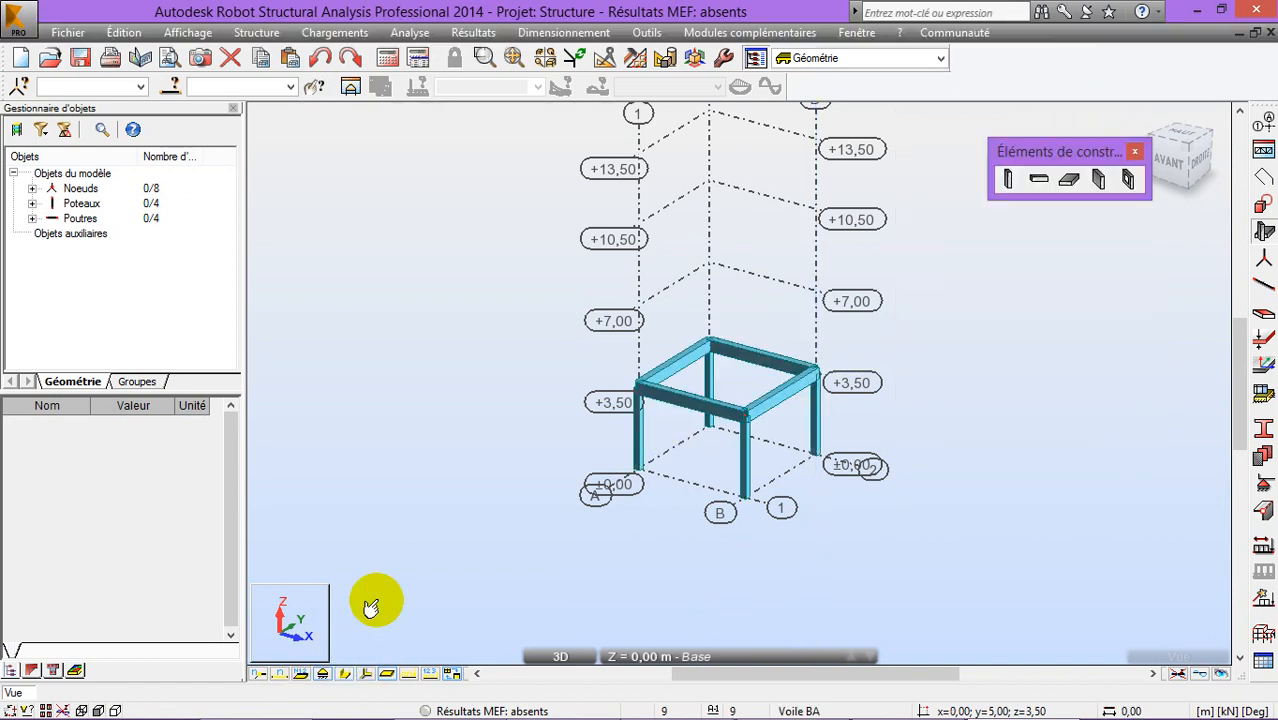
pyautogui.rightClick(460, 423)
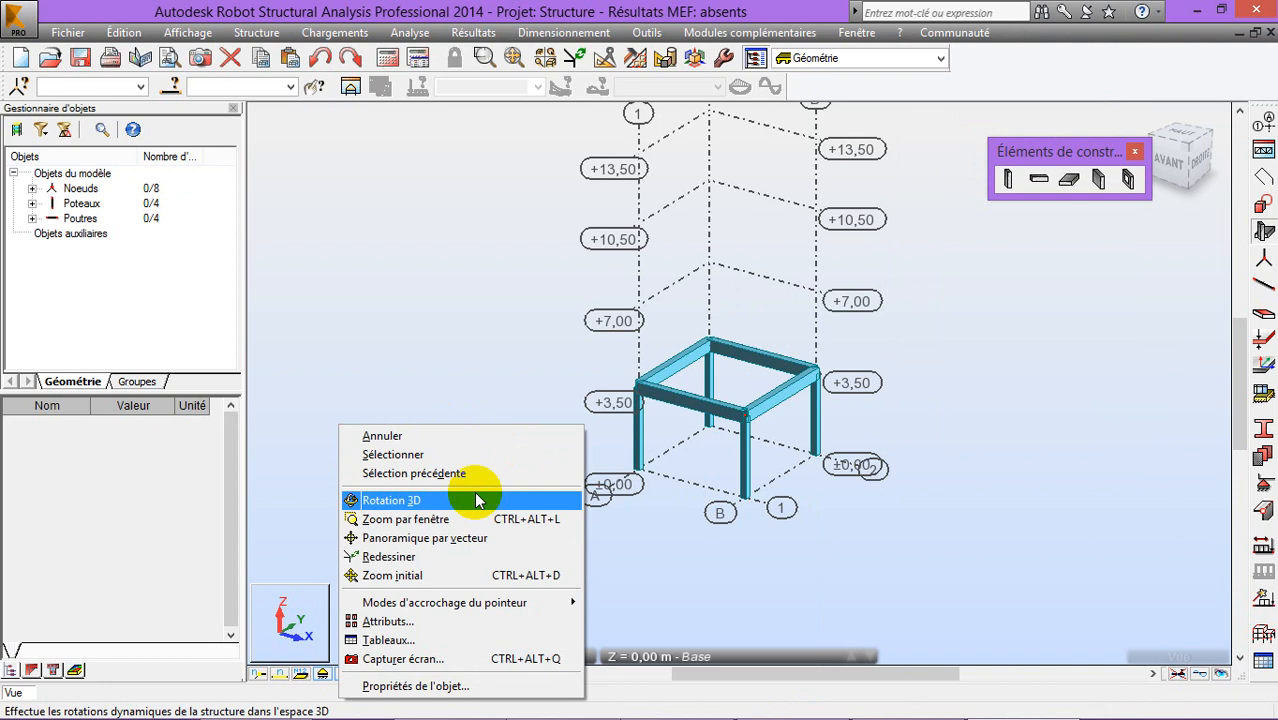
pyautogui.click(441, 499)
pyautogui.moveTo(434, 403); pyautogui.dragTo(572, 383)
pyautogui.scroll(5, 802, 416)
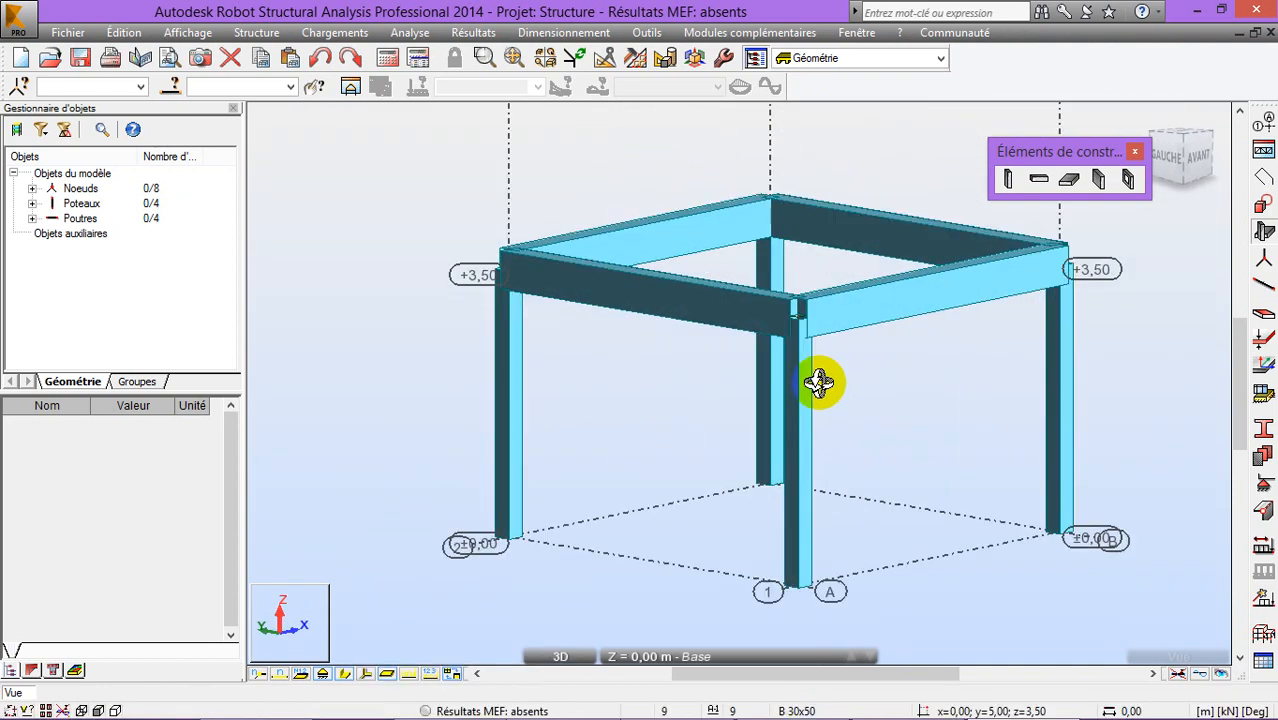
pyautogui.scroll(-5, 840, 401)
pyautogui.moveTo(876, 423); pyautogui.dragTo(685, 456)
pyautogui.scroll(-2, 850, 442)
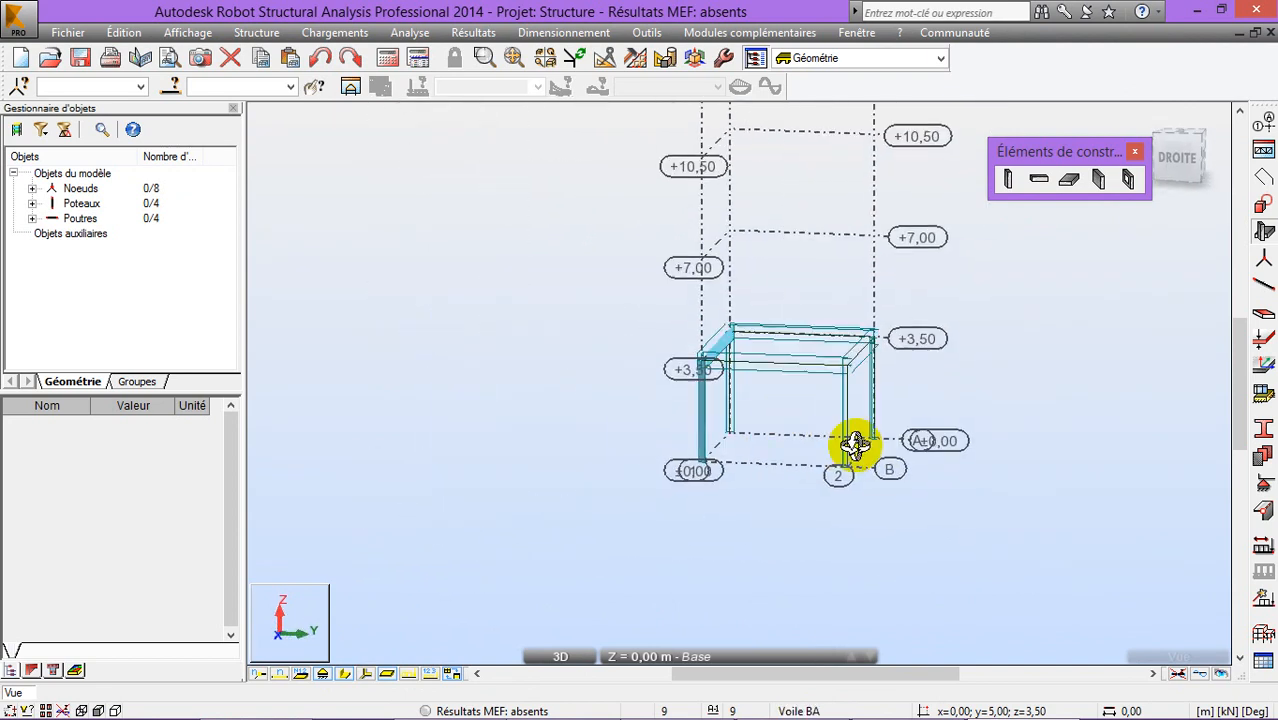
pyautogui.scroll(3, 802, 402)
# Delete all four B 30x50 beams at the +3.50 level, leaving the columns in place
pyautogui.moveTo(844, 242); pyautogui.dragTo(765, 371)
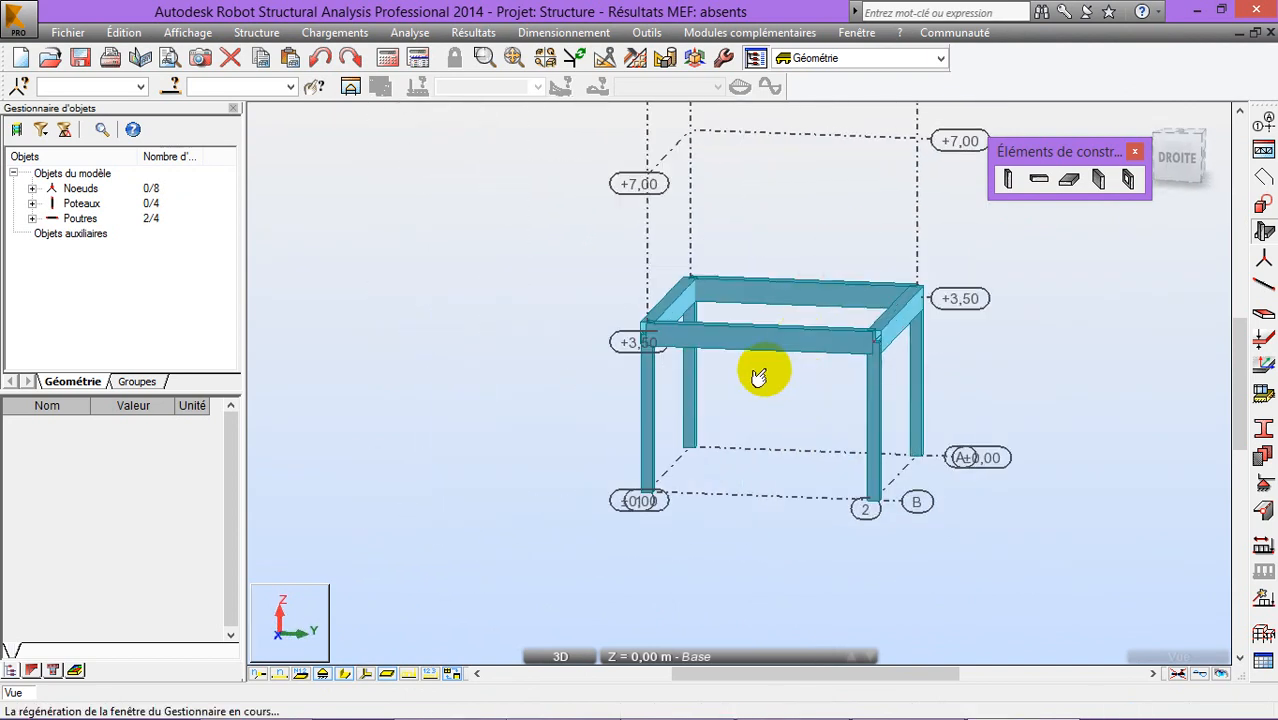
pyautogui.moveTo(765, 570); pyautogui.dragTo(630, 576, button='middle')
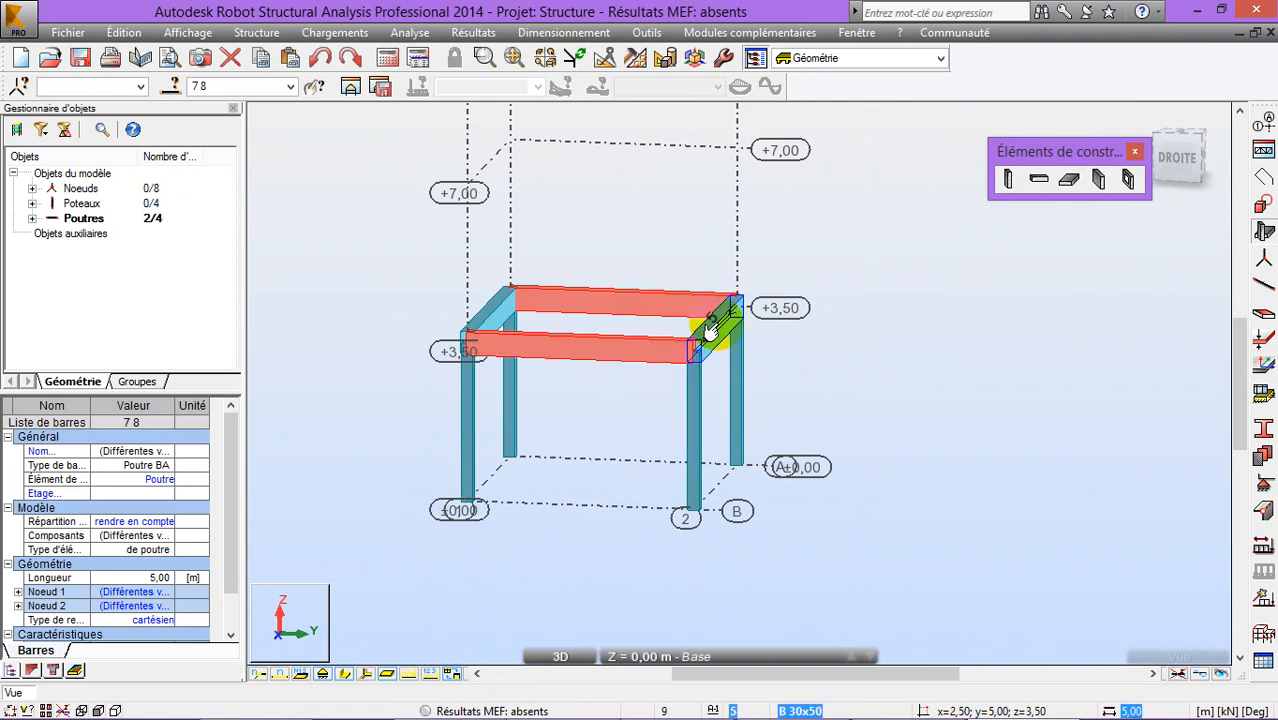
pyautogui.press('Delete')
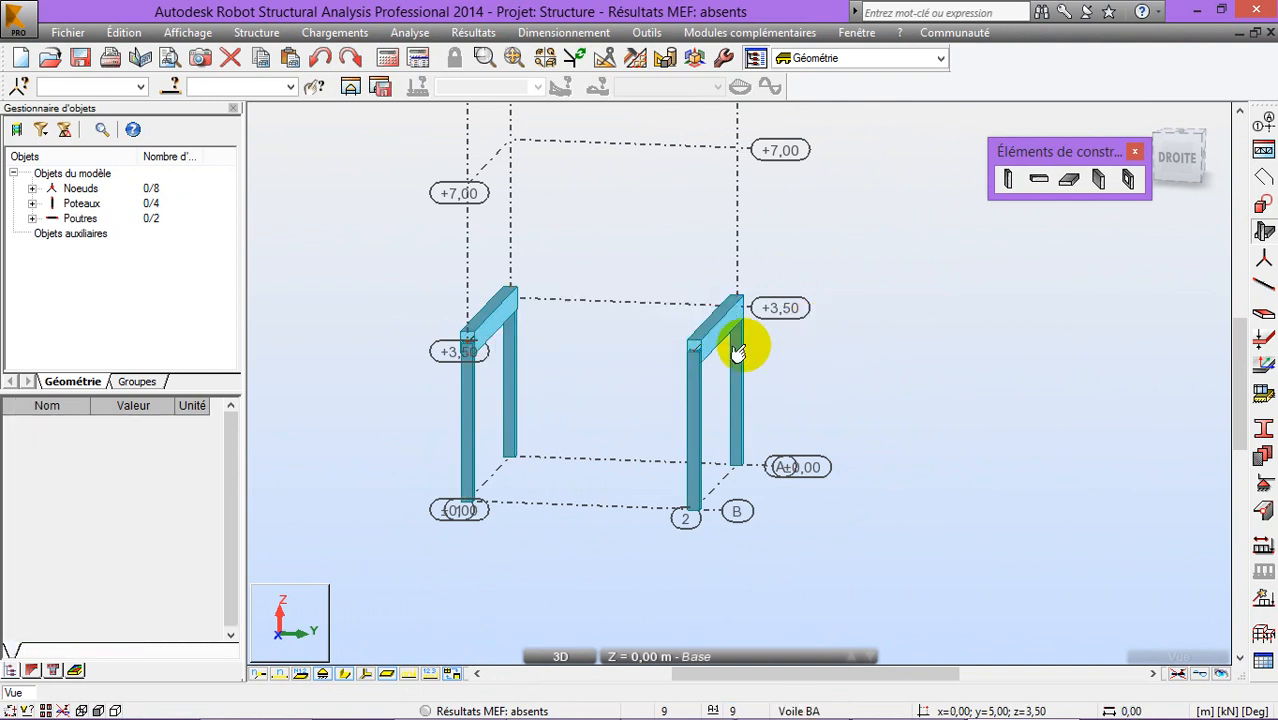
pyautogui.click(727, 326)
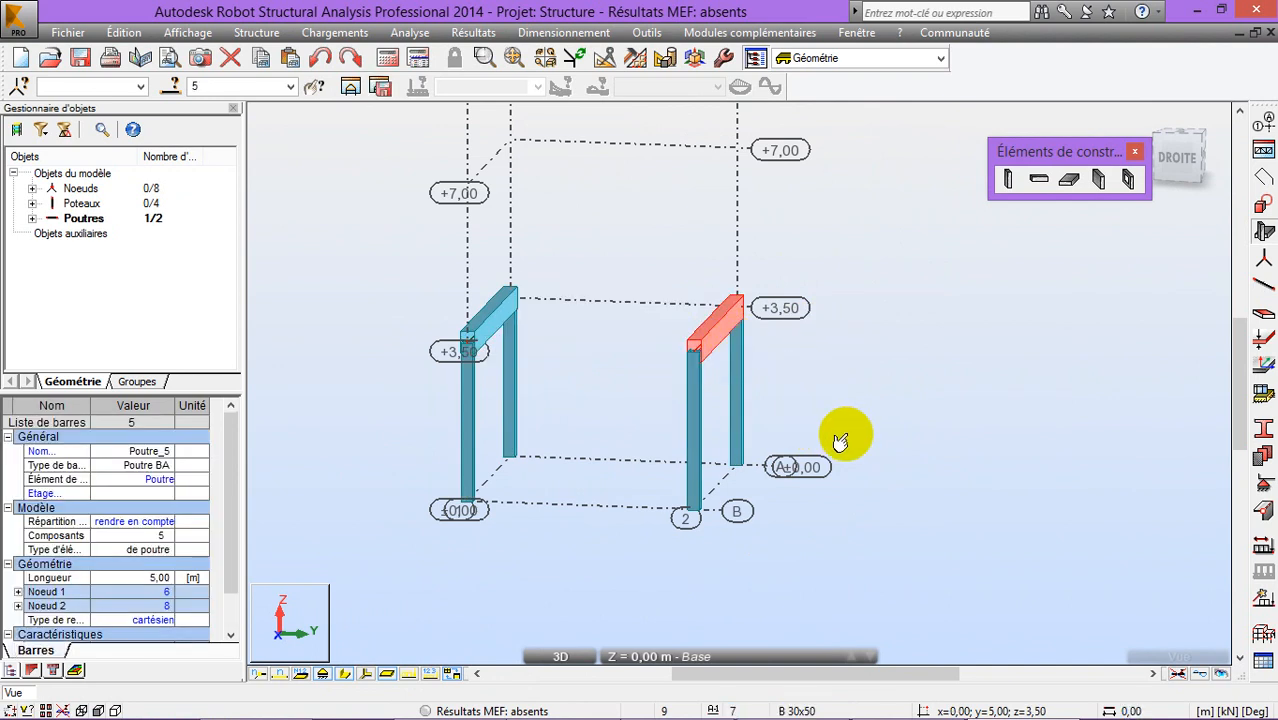
pyautogui.press('Delete')
pyautogui.click(510, 318)
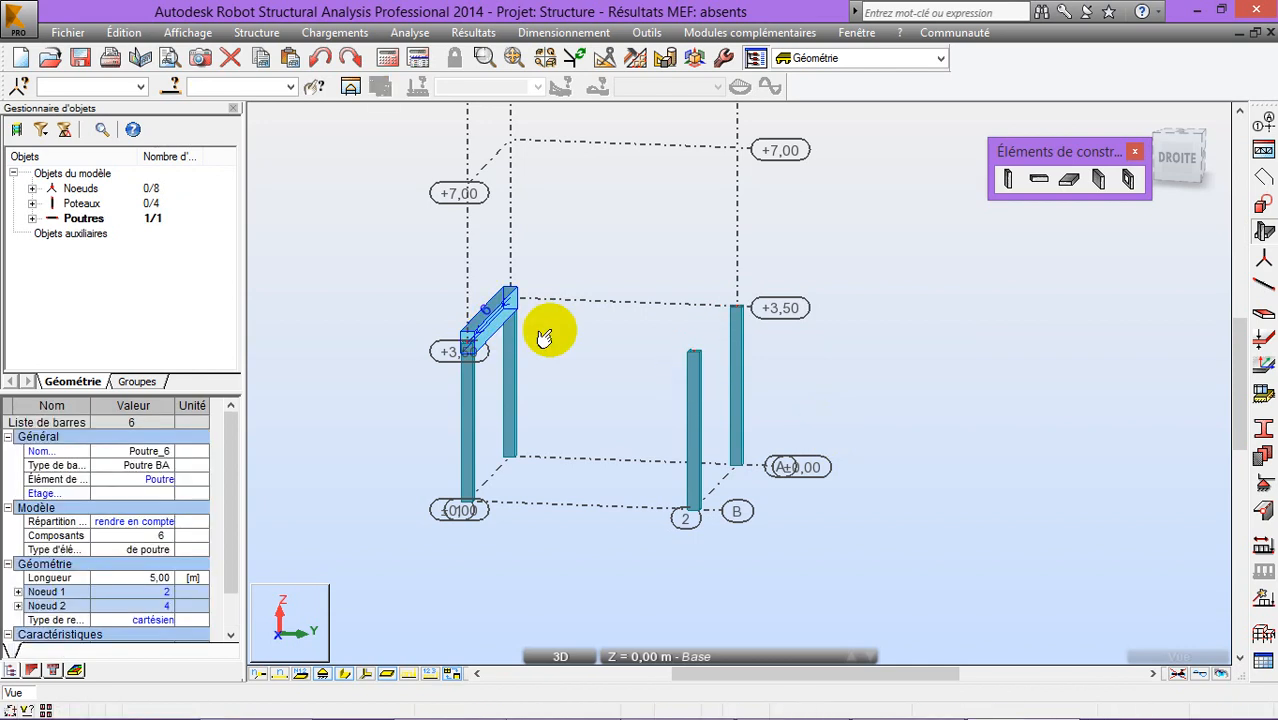
pyautogui.press('Delete')
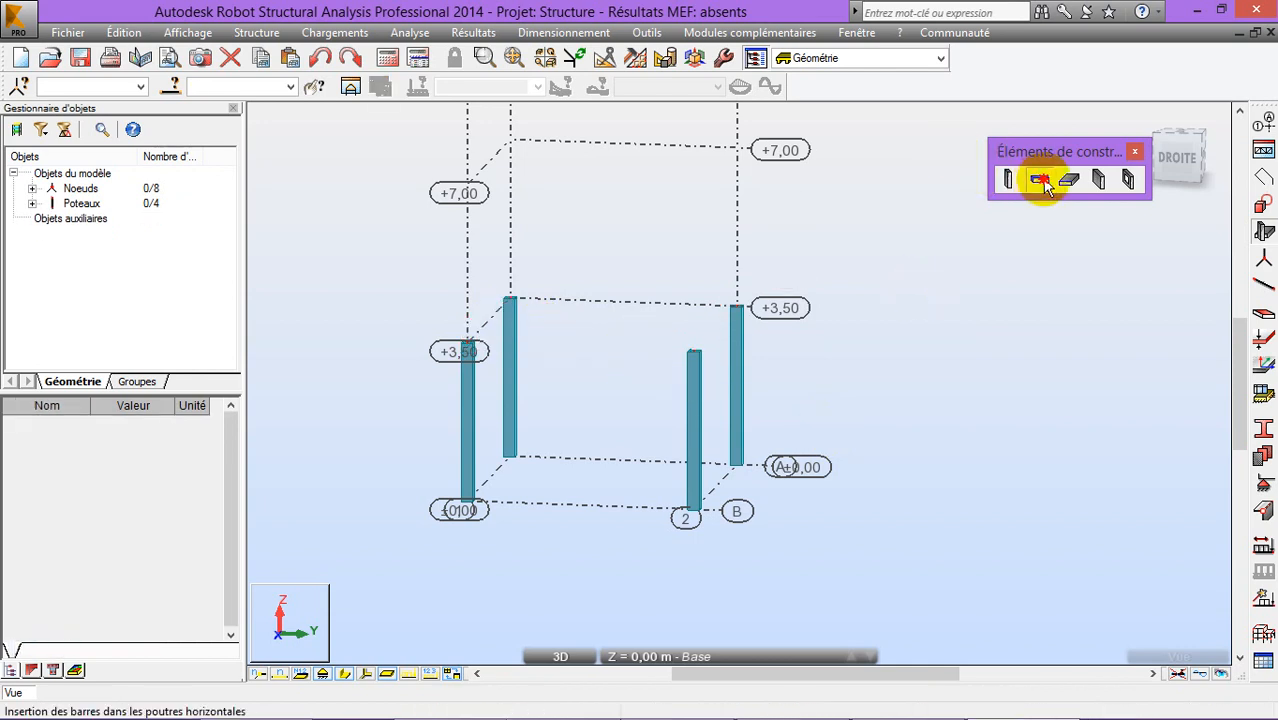
# Start a new Poutre BA beam and define a rectangular section named PO25*25 with b 25 cm and h 25 cm
pyautogui.click(1039, 178)
pyautogui.click(1020, 255)
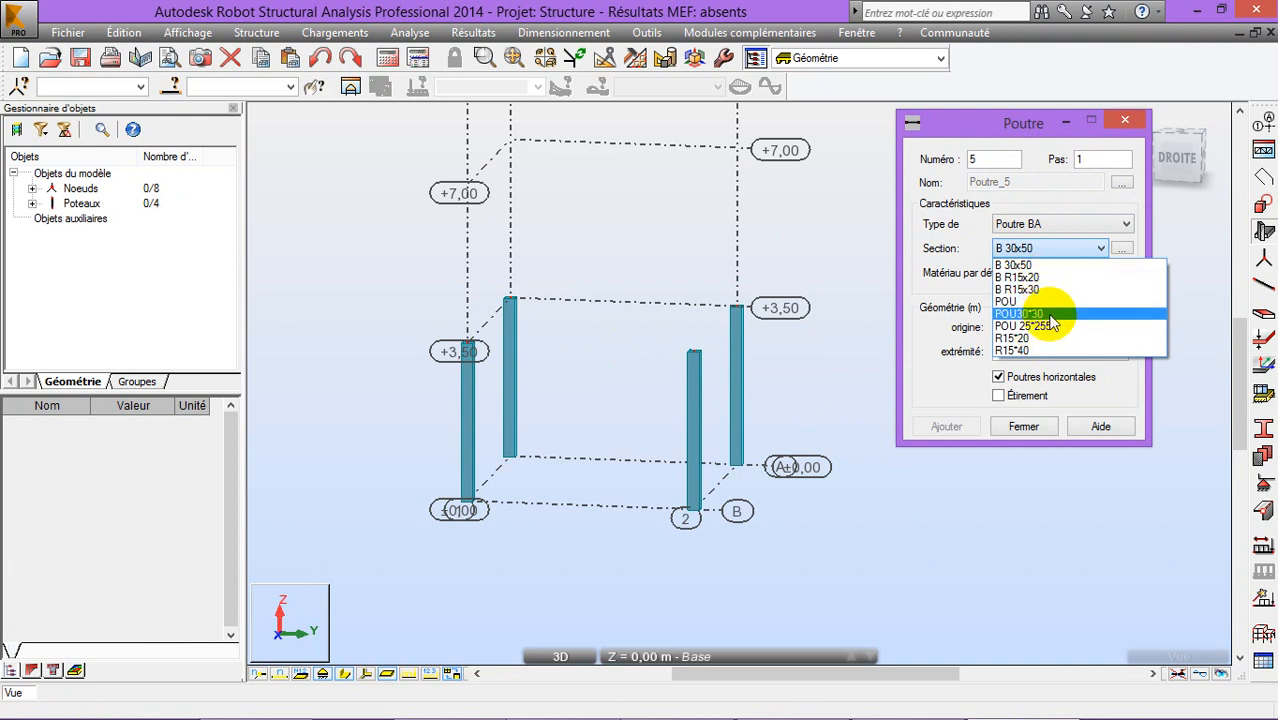
pyautogui.click(1094, 252)
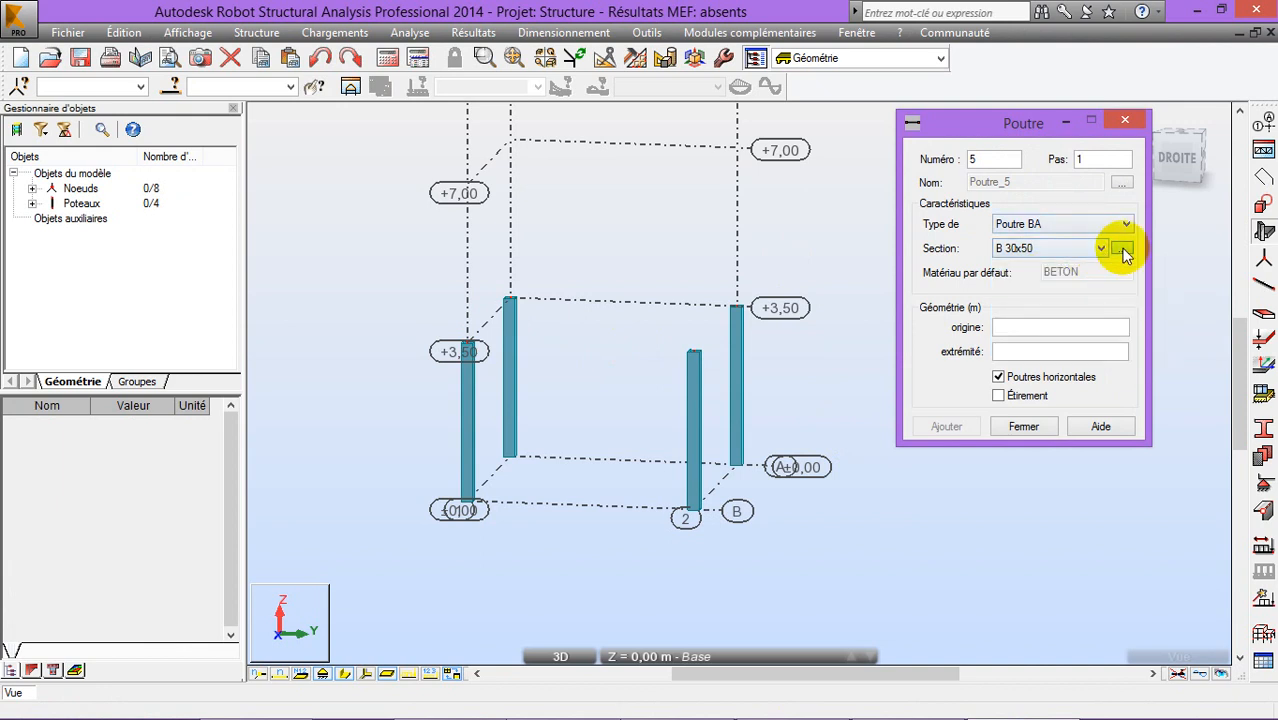
pyautogui.click(1122, 249)
pyautogui.click(810, 116)
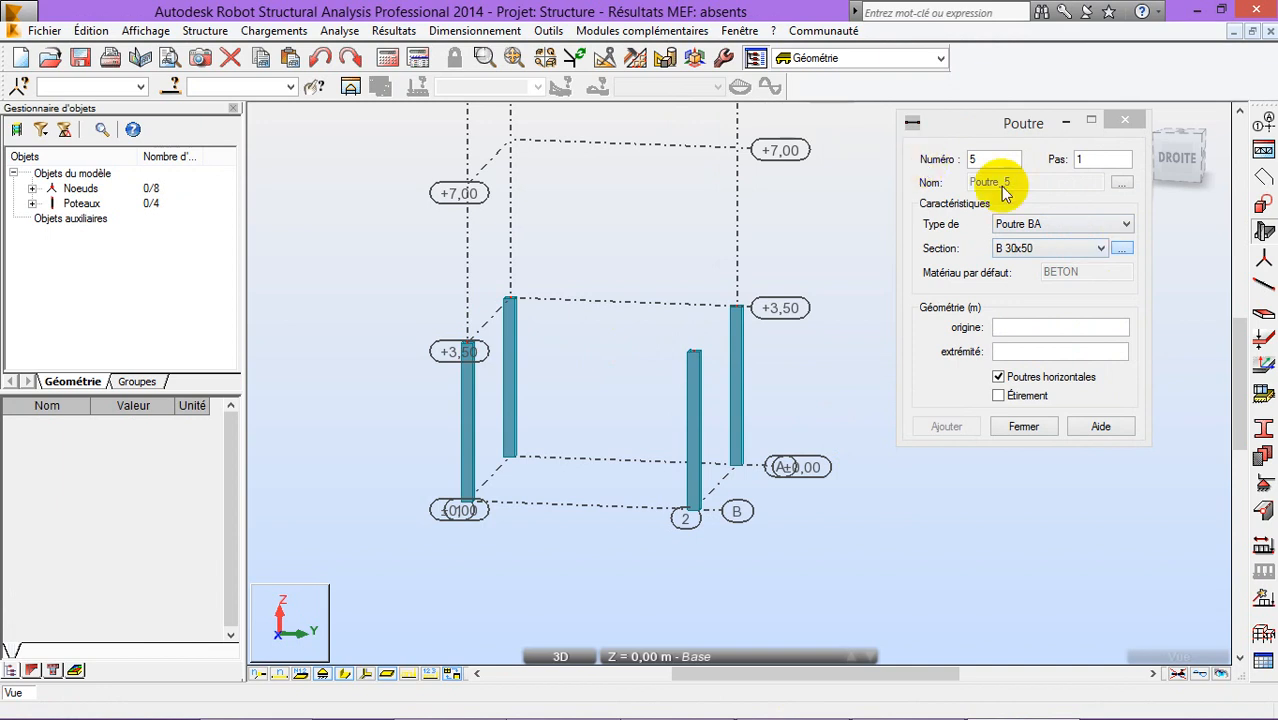
pyautogui.click(1122, 249)
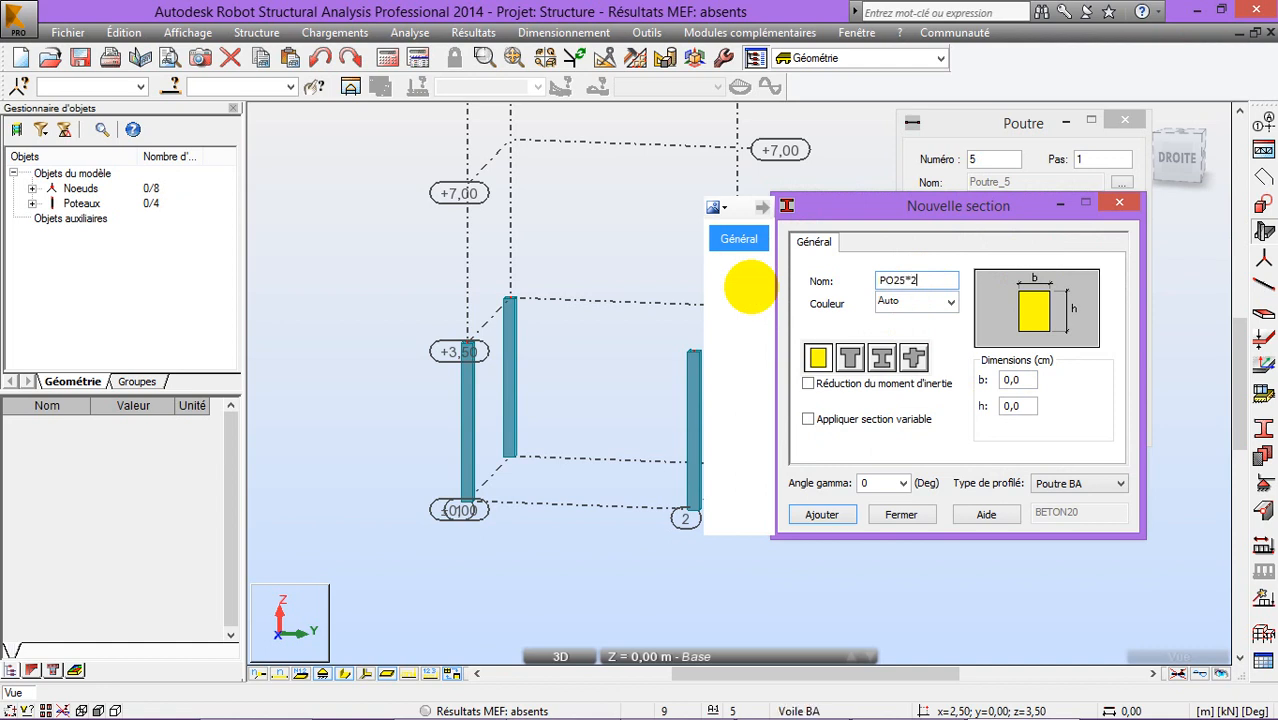
pyautogui.click(1015, 380)
pyautogui.write('25')
pyautogui.click(1013, 405)
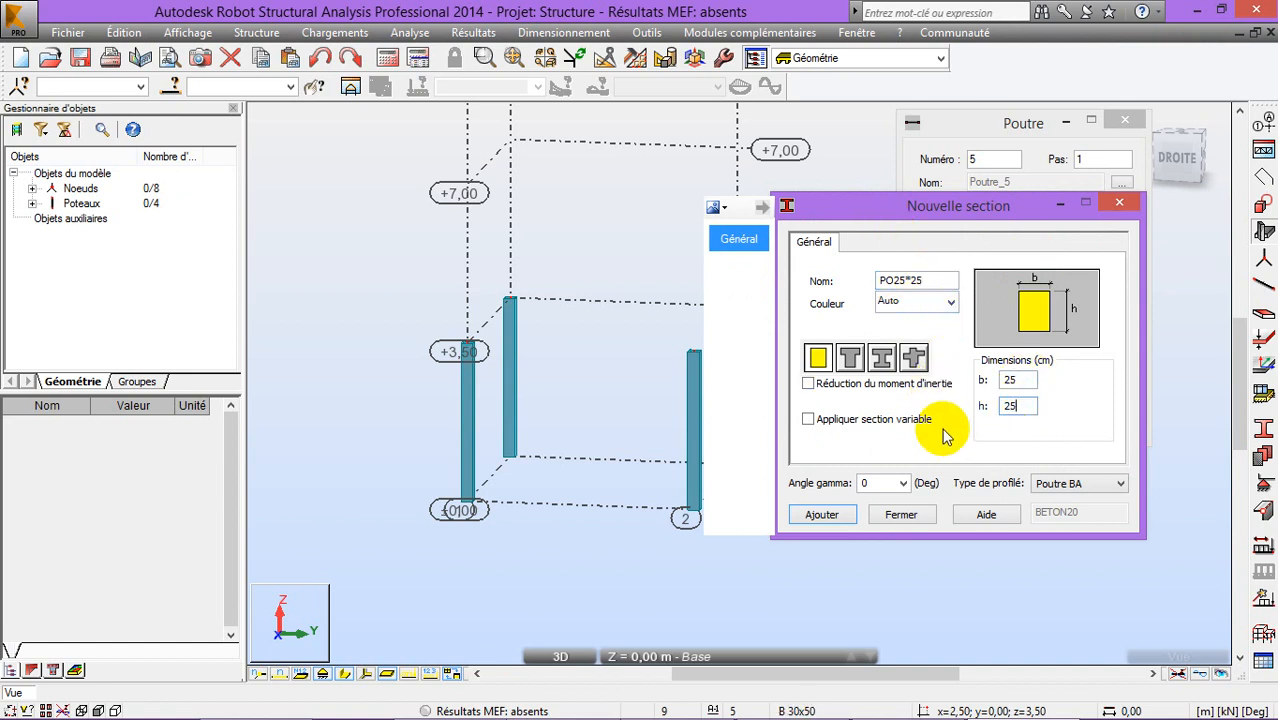
pyautogui.click(822, 514)
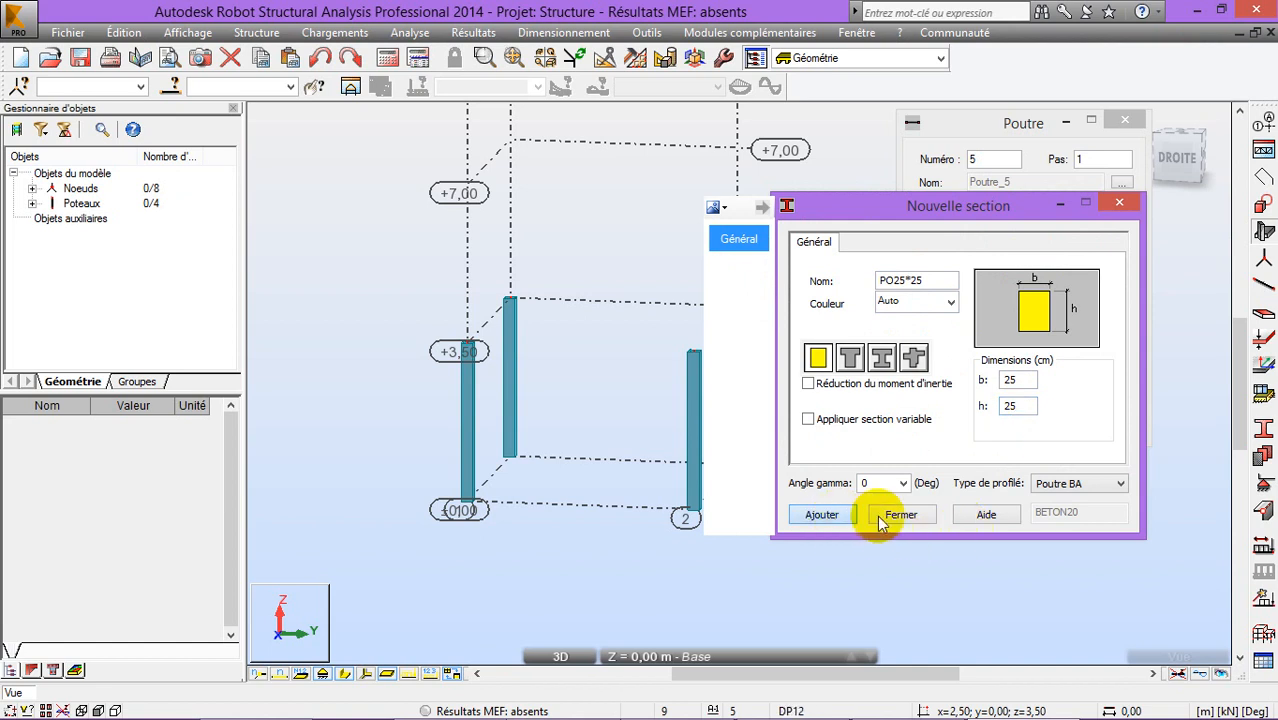
pyautogui.click(899, 515)
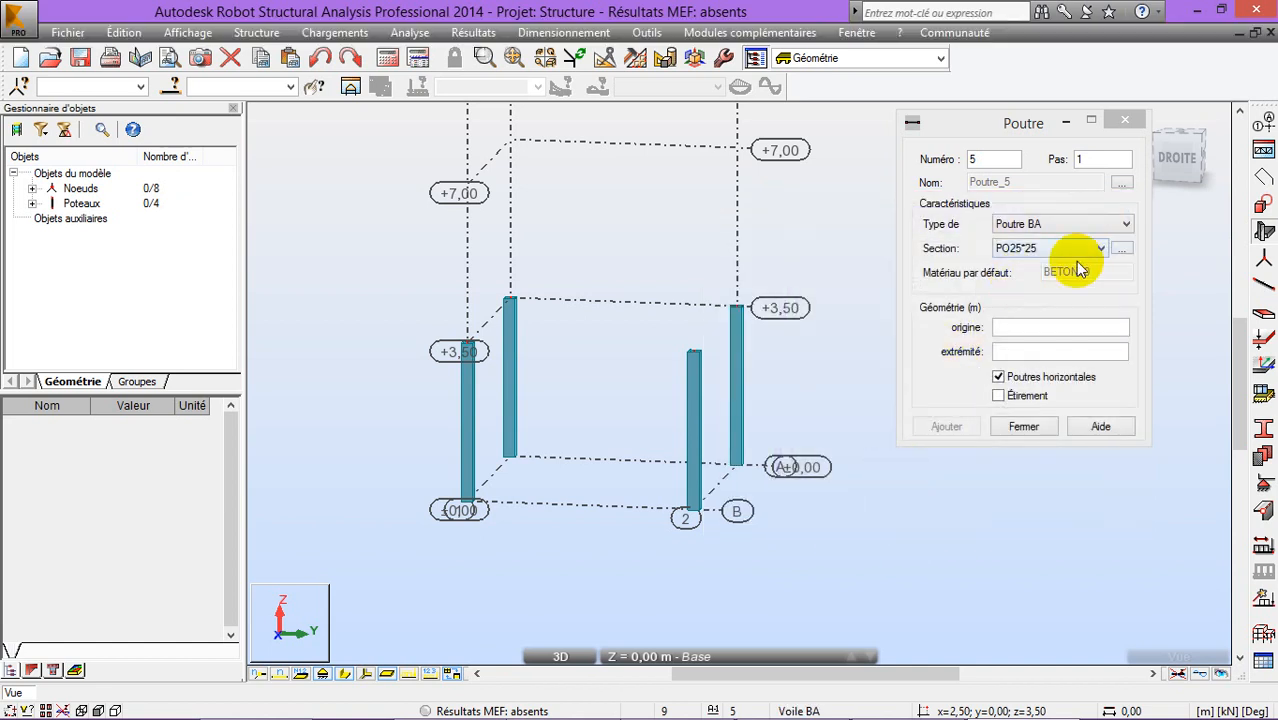
# Draw four PO25*25 beams joining the column tops at +3.50 along lines A, B, 1 and 2, and finish beam placement
pyautogui.click(1012, 298)
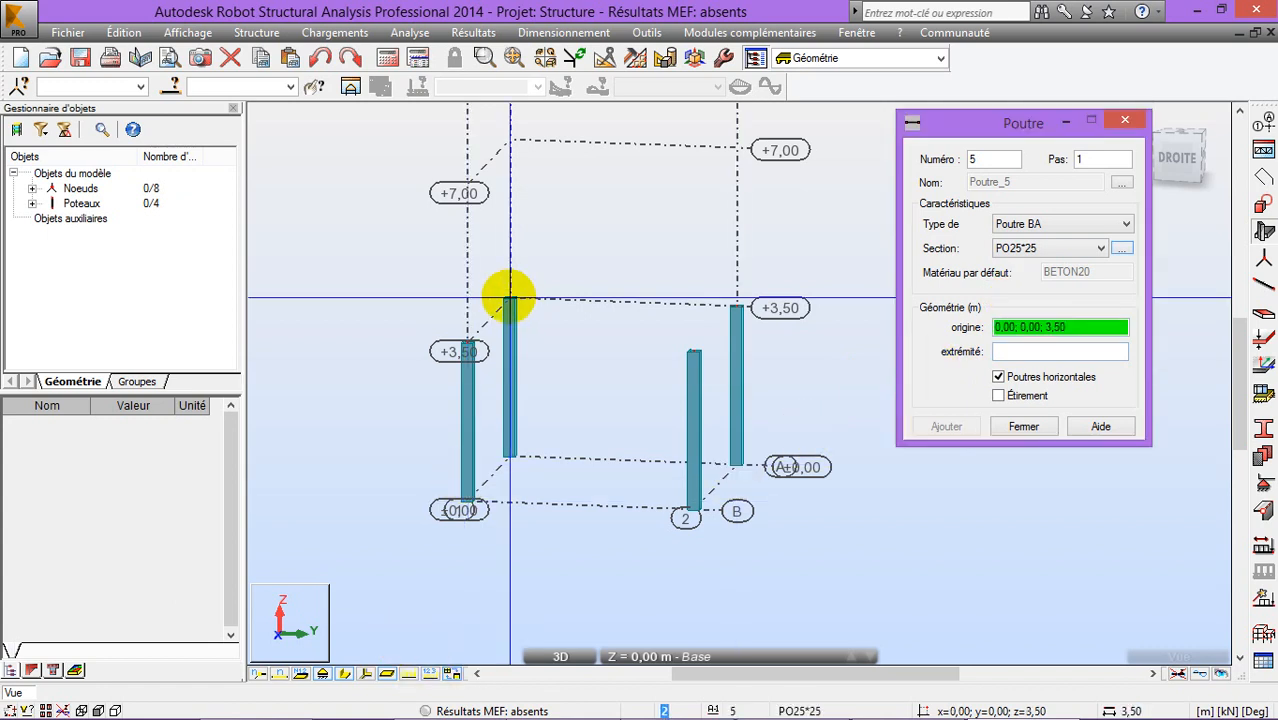
pyautogui.click(510, 298)
pyautogui.click(735, 305)
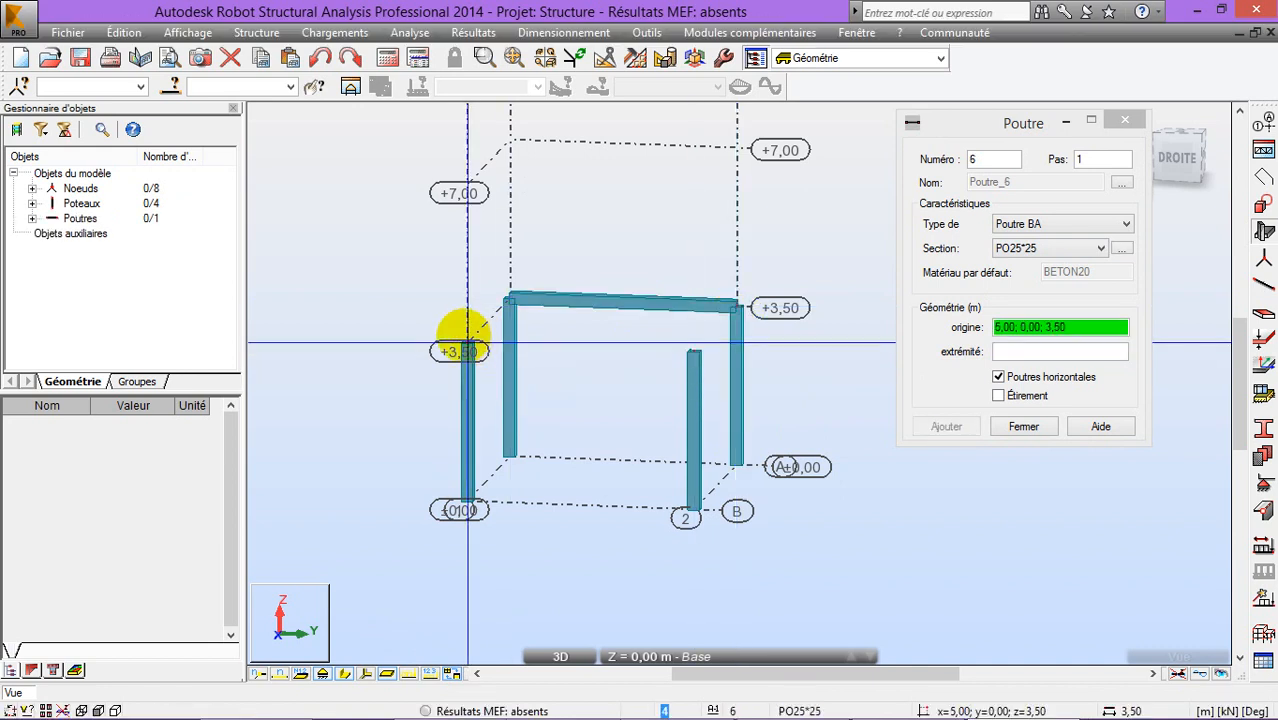
pyautogui.click(466, 343)
pyautogui.click(690, 352)
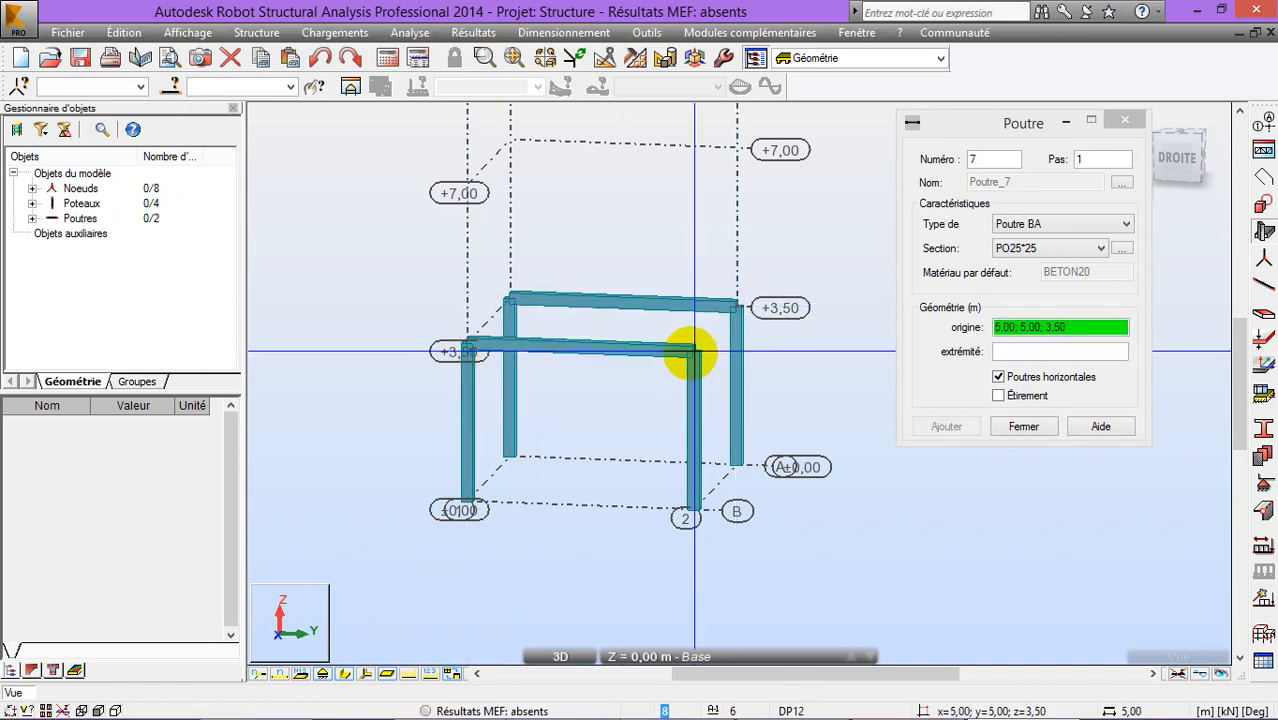
pyautogui.click(466, 343)
pyautogui.click(510, 297)
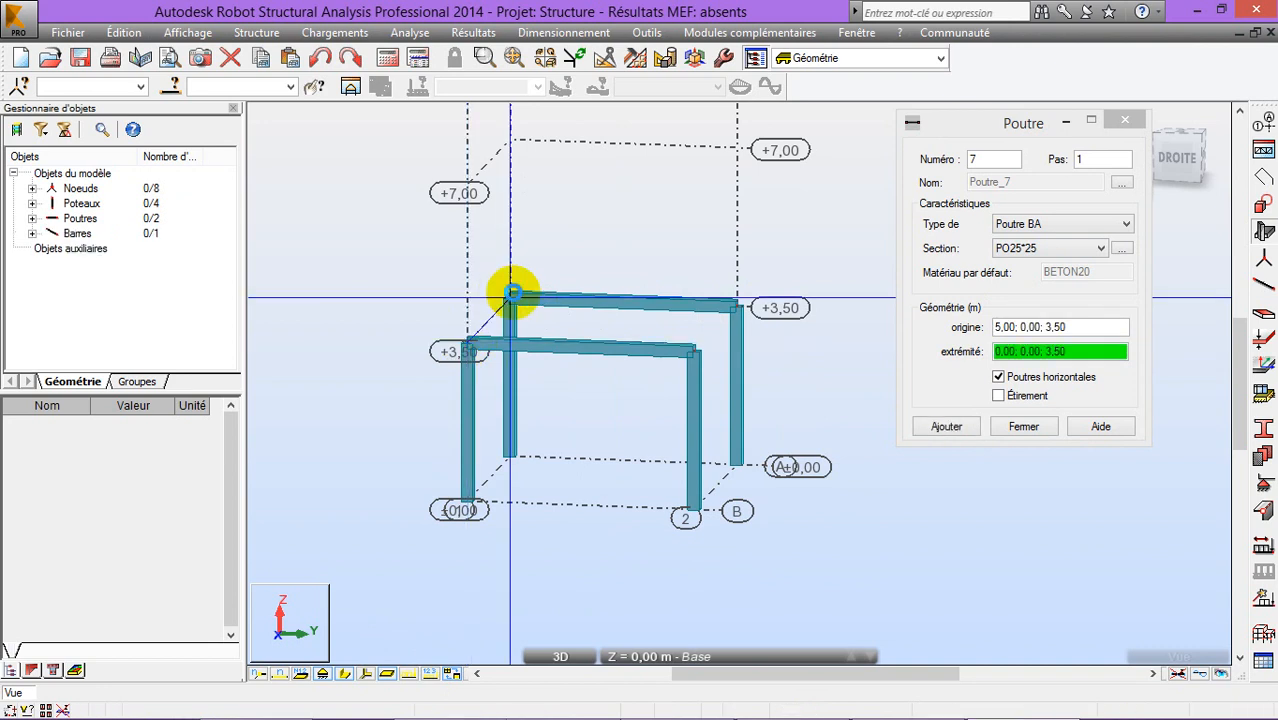
pyautogui.click(694, 351)
pyautogui.click(737, 304)
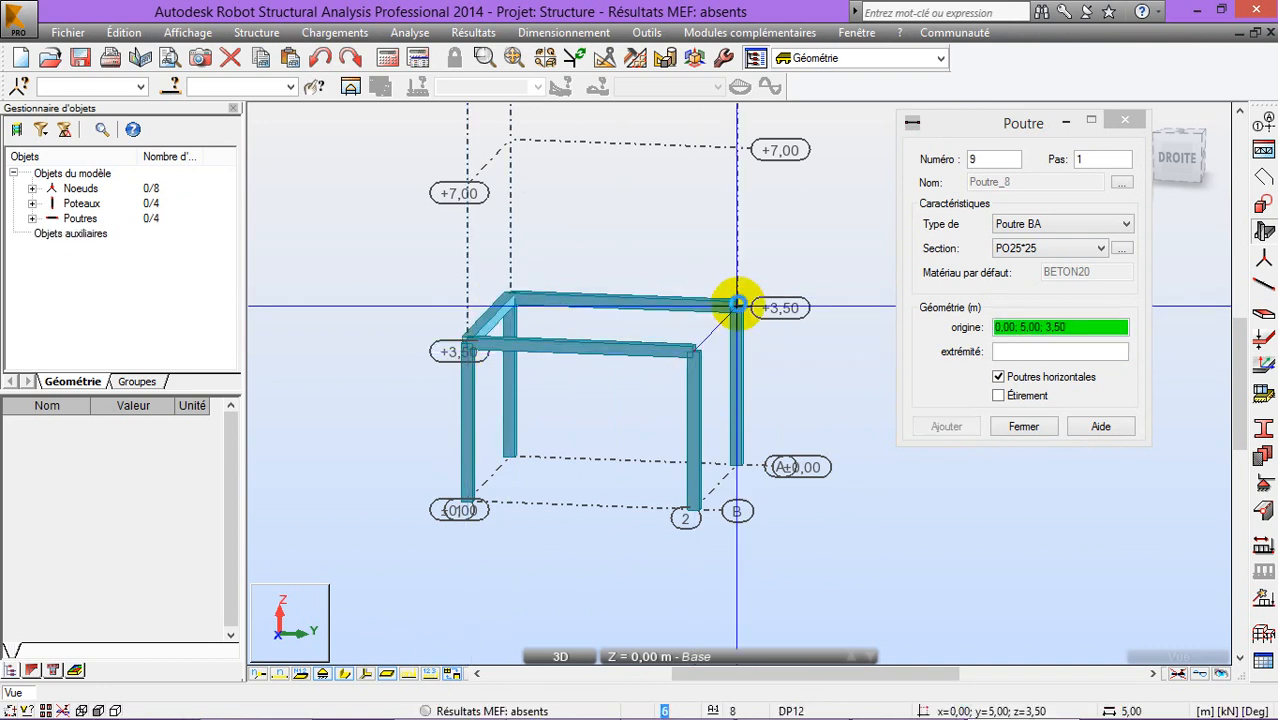
pyautogui.click(1124, 120)
# Copy the entire first-storey frame of columns and beams upward once by a translation of 0,00; 0,00; 3,50 m to level +7,00
pyautogui.rightClick(847, 310)
pyautogui.click(850, 387)
pyautogui.moveTo(910, 371); pyautogui.dragTo(845, 371)
pyautogui.press('Escape')
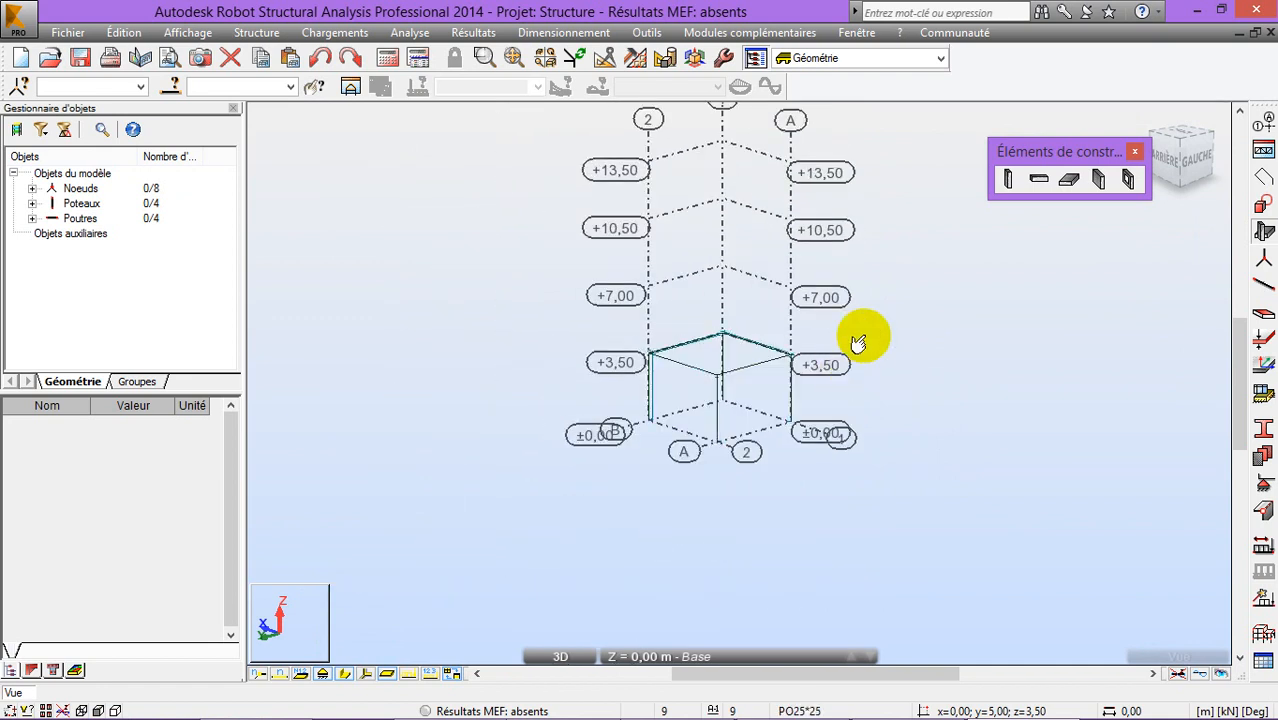
pyautogui.hotkey('ctrl', 'a')
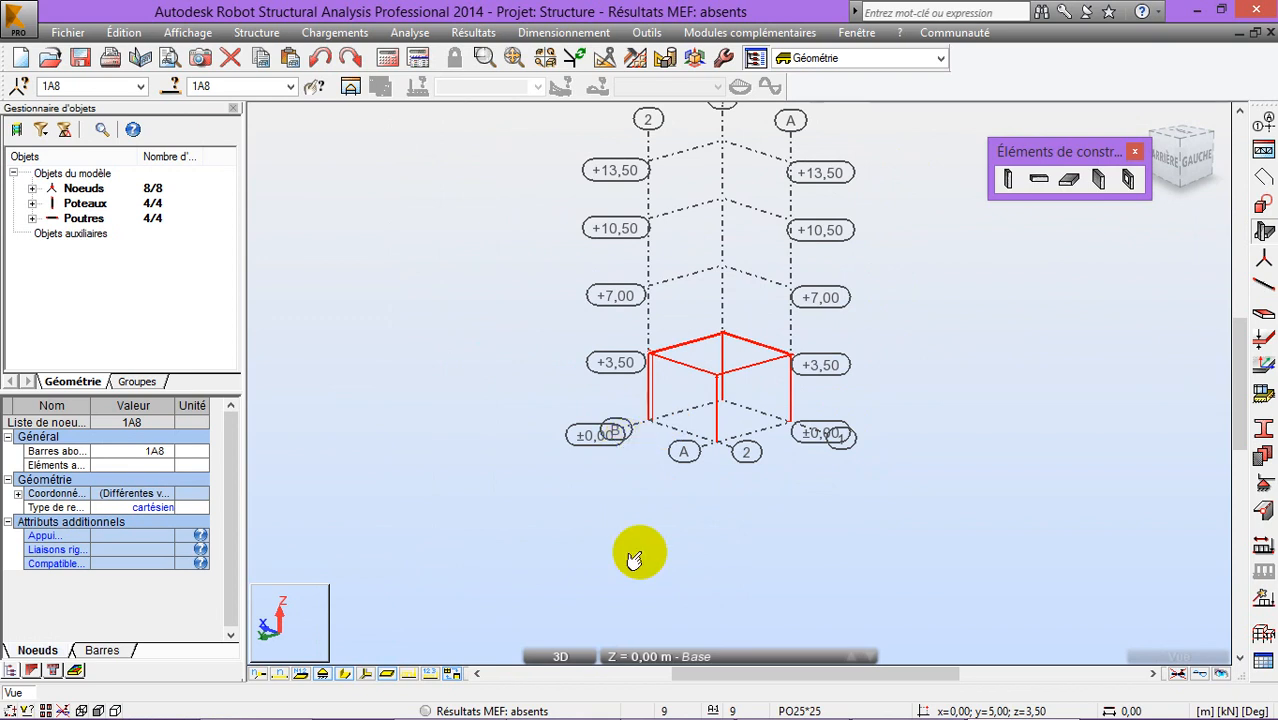
pyautogui.click(606, 58)
pyautogui.click(257, 99)
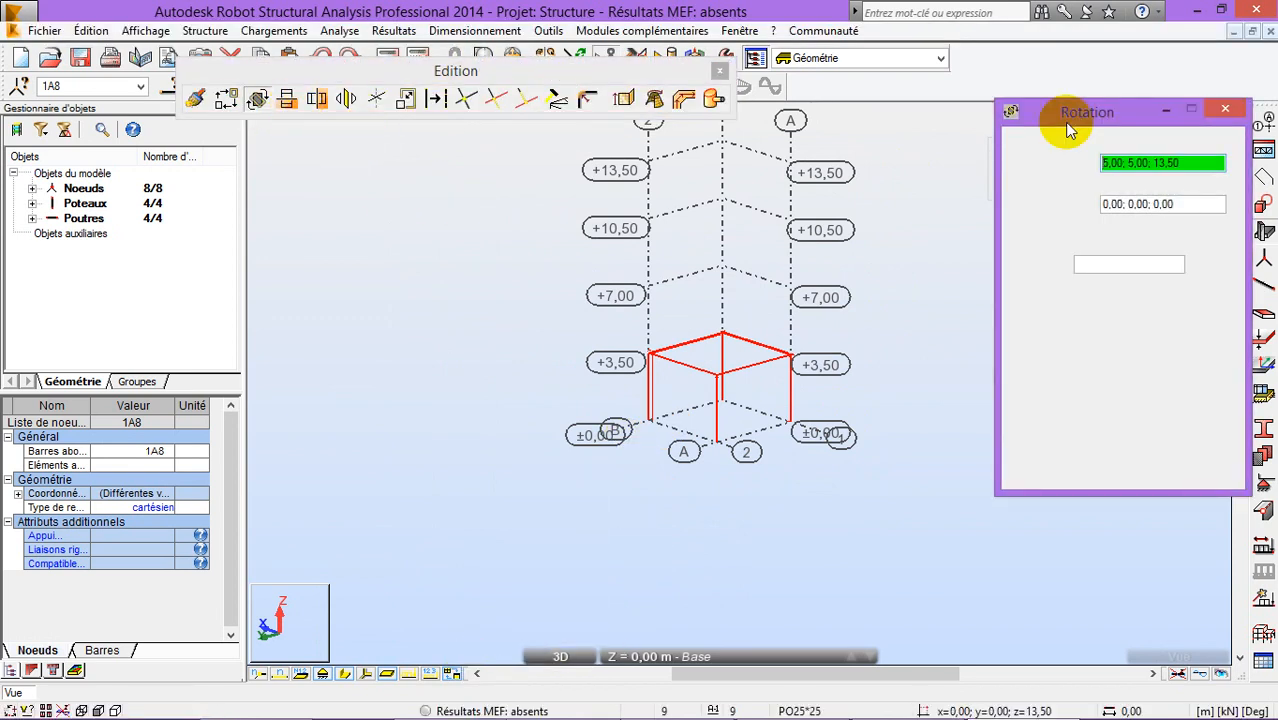
pyautogui.click(1228, 112)
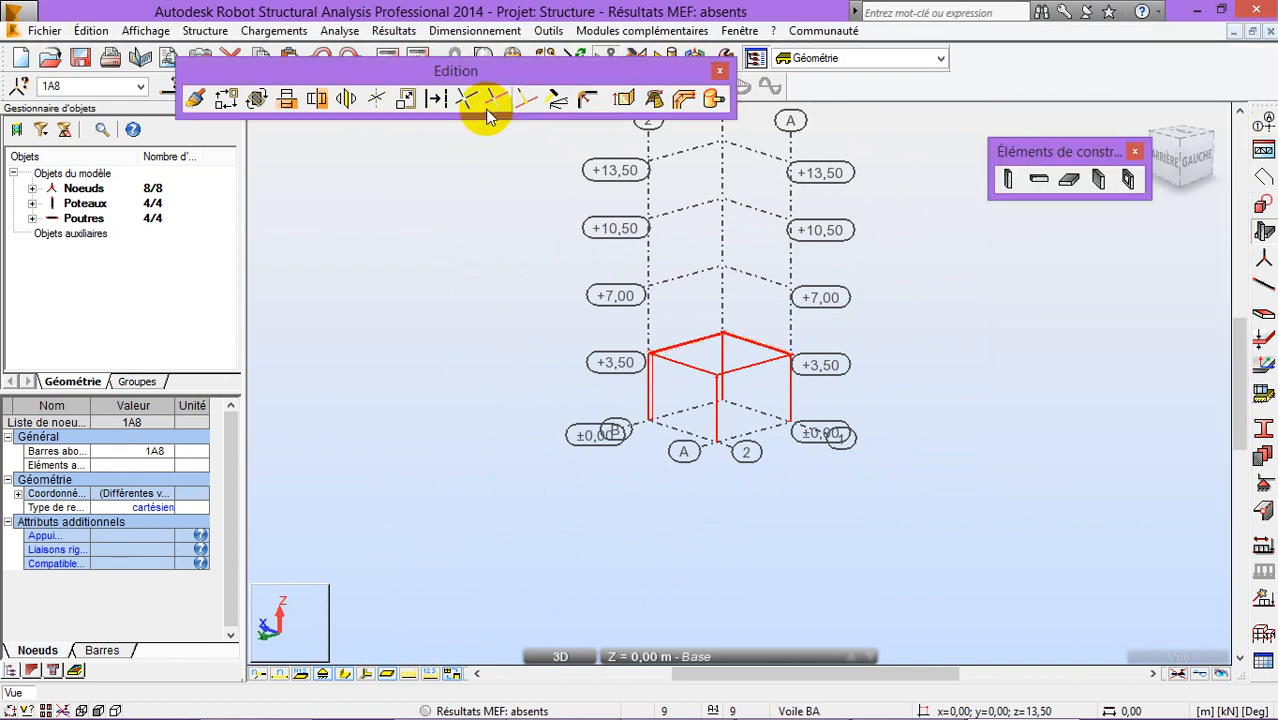
pyautogui.click(225, 99)
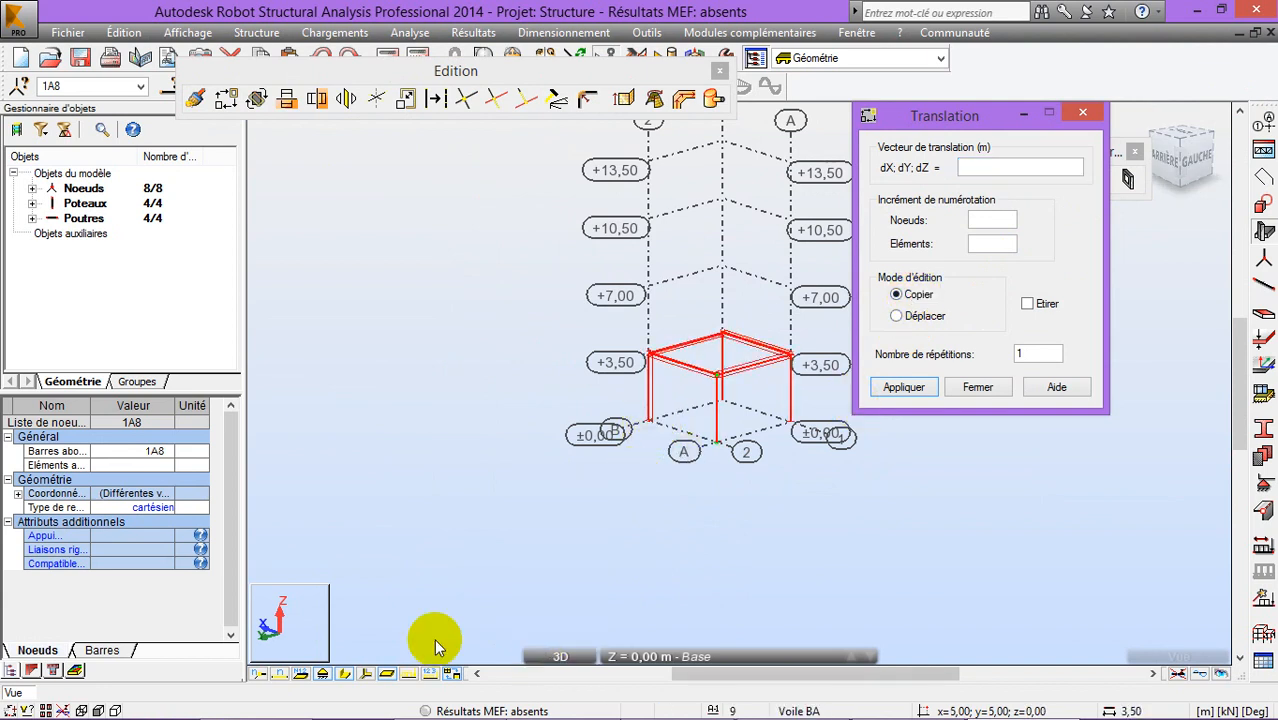
pyautogui.click(360, 675)
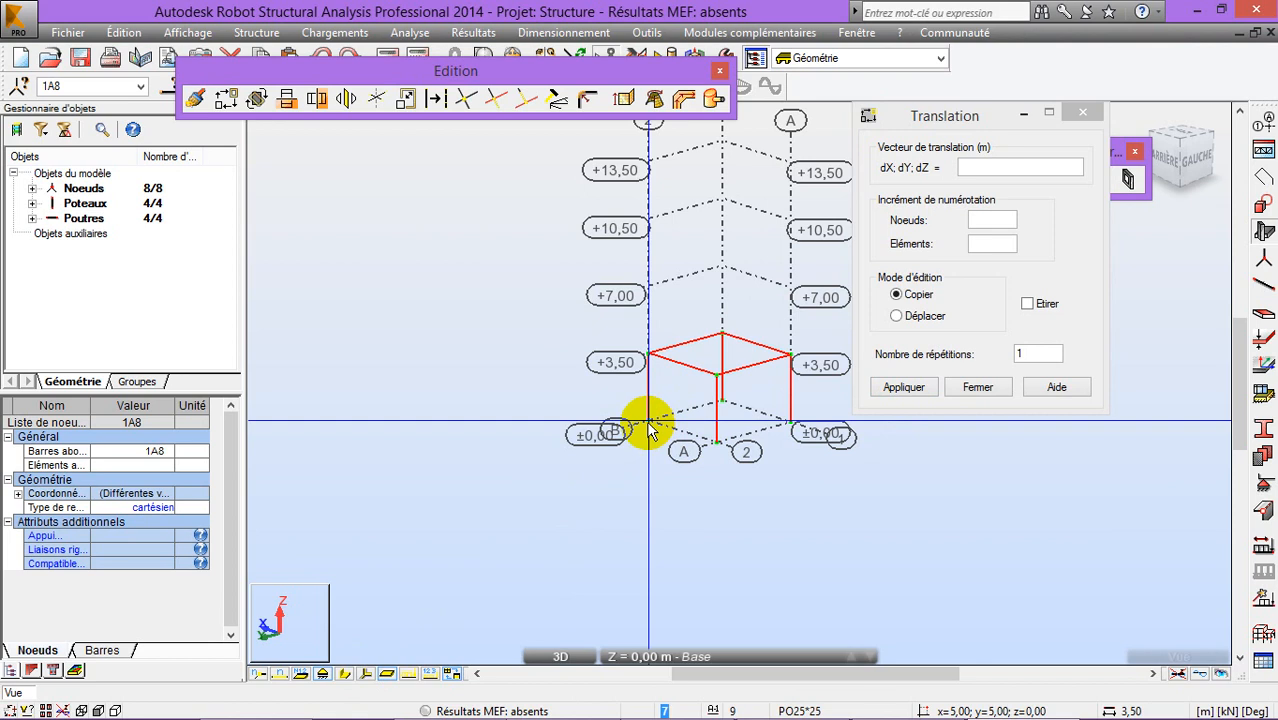
pyautogui.click(648, 430)
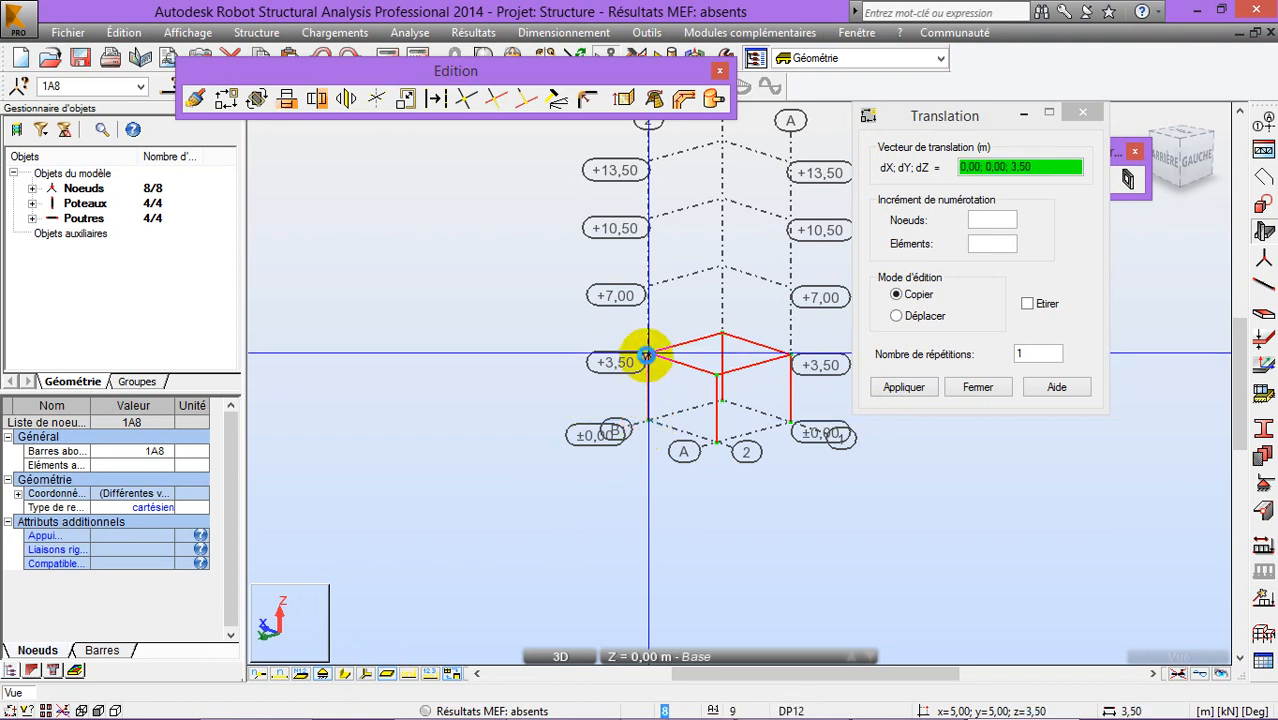
pyautogui.click(647, 356)
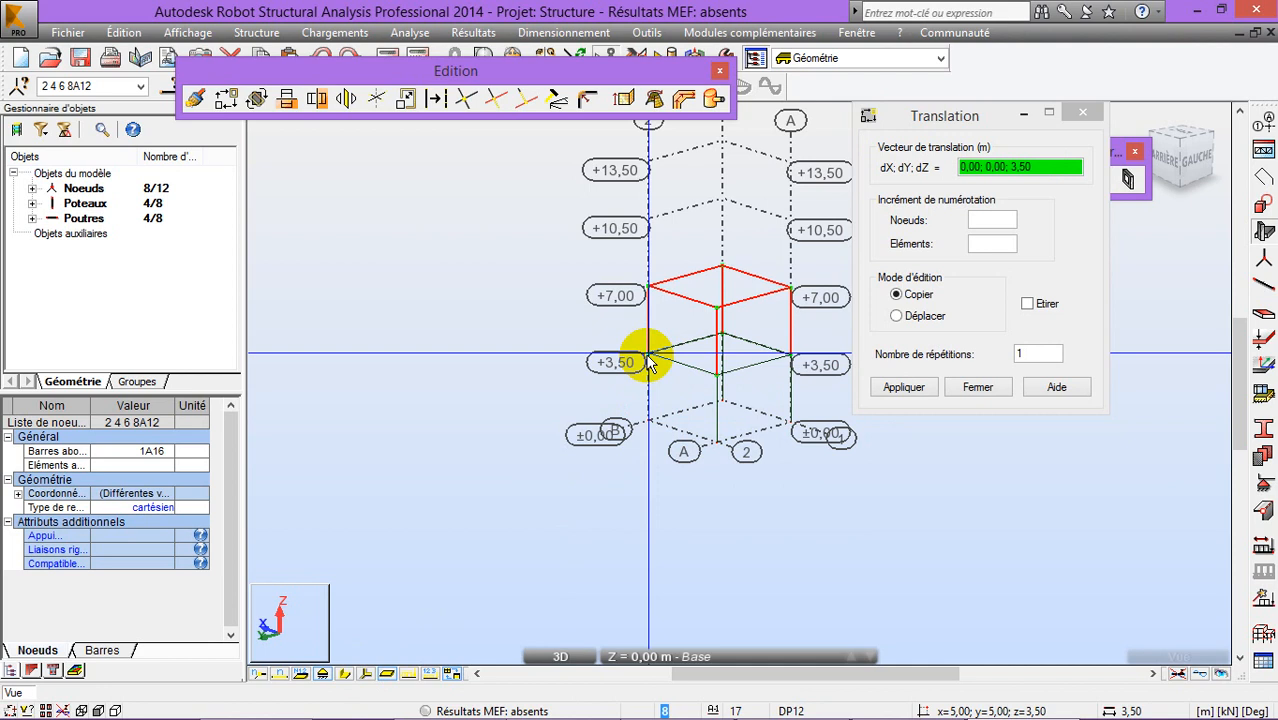
pyautogui.moveTo(648, 362); pyautogui.dragTo(630, 565, button='middle')
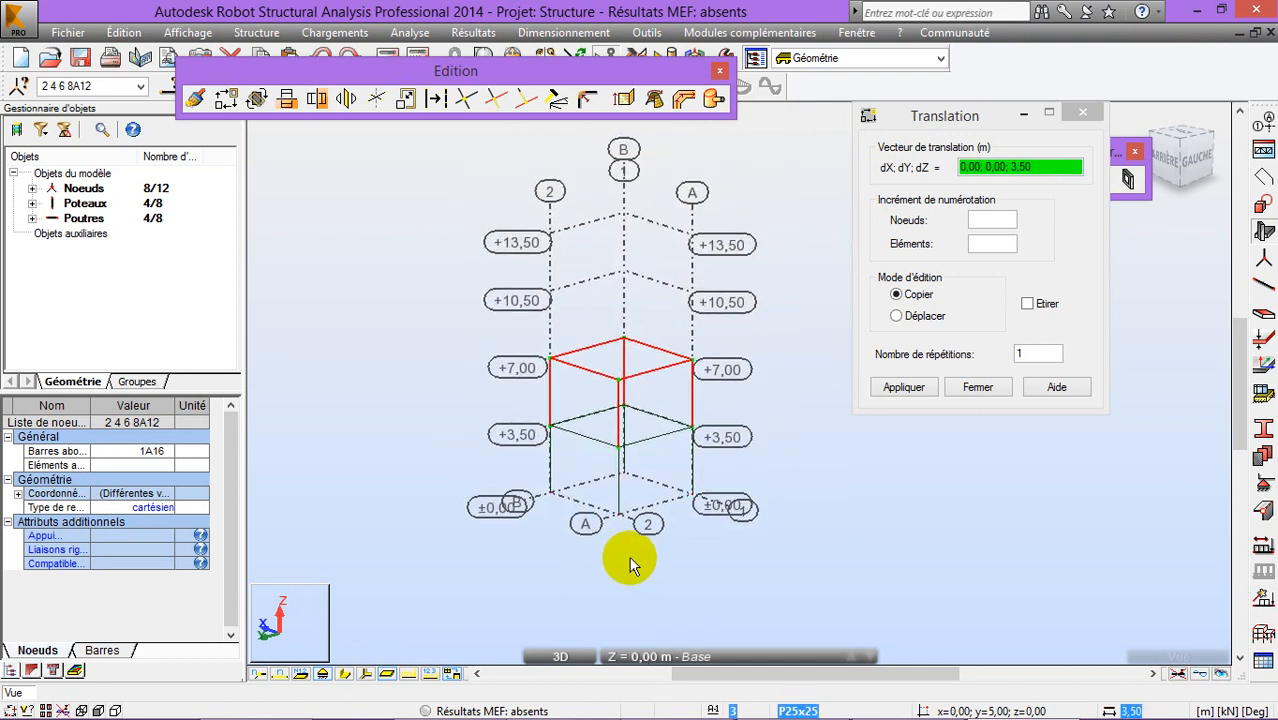
pyautogui.click(1090, 113)
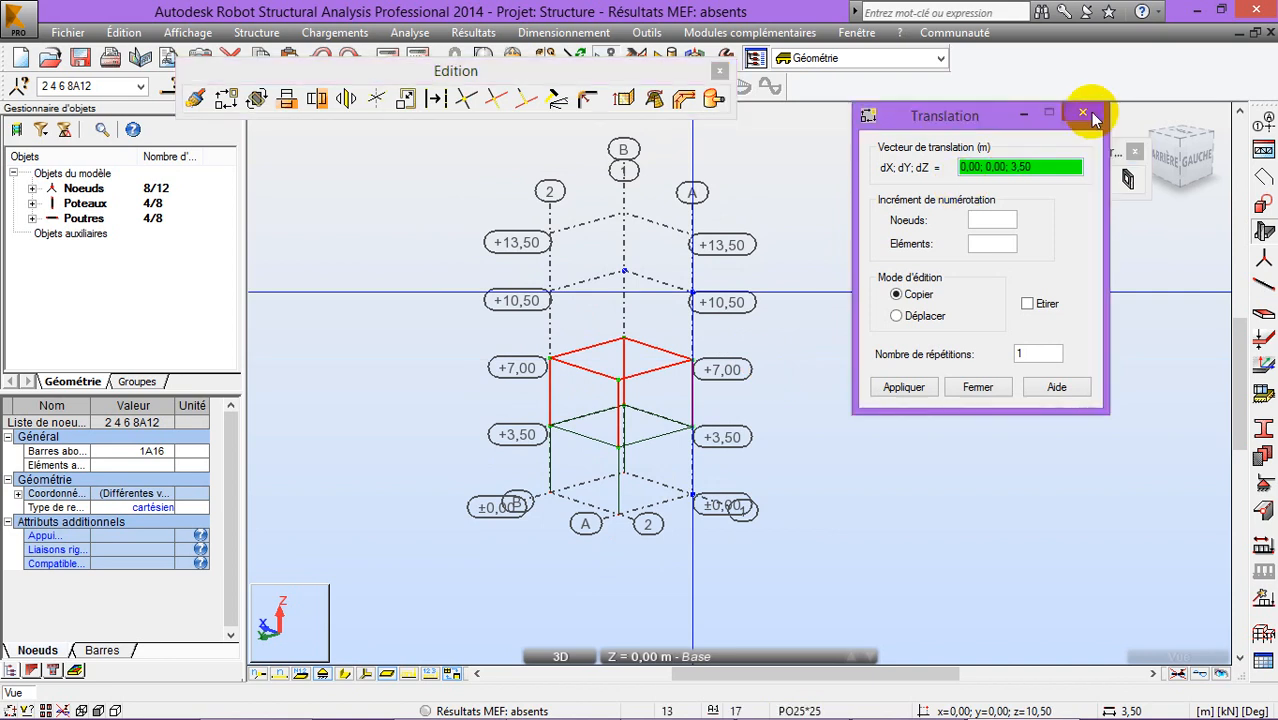
pyautogui.click(1083, 113)
# Copy only the four columns between +3,50 and +7,00 upward by a translation of 0,00; 0,00; 3,50 m to level +10,50
pyautogui.click(835, 380)
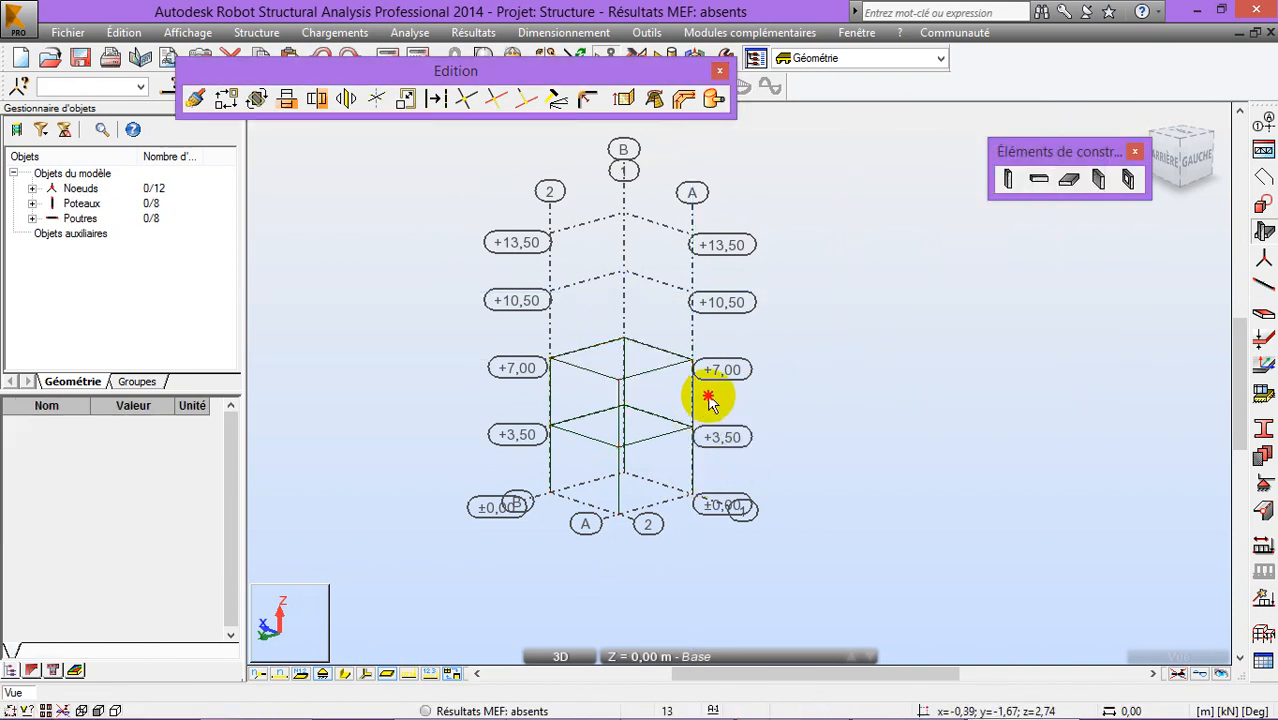
pyautogui.click(529, 414)
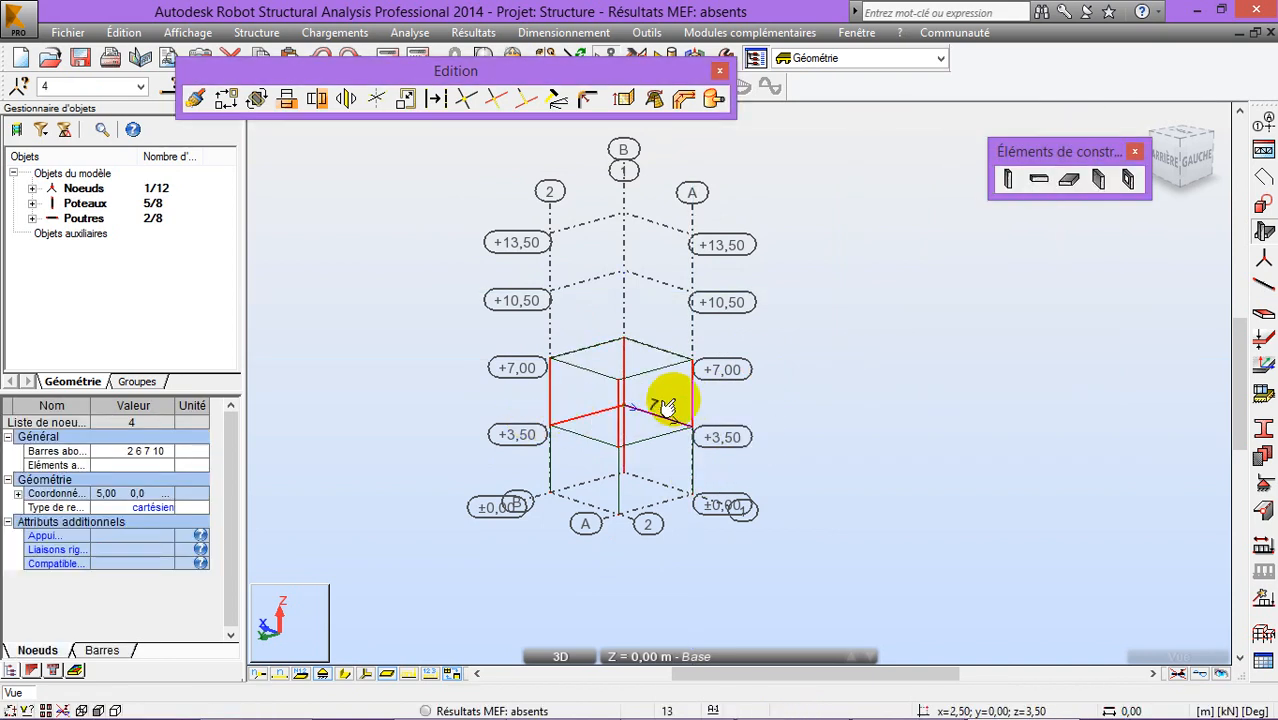
pyautogui.click(775, 404)
pyautogui.moveTo(567, 400); pyautogui.dragTo(527, 400)
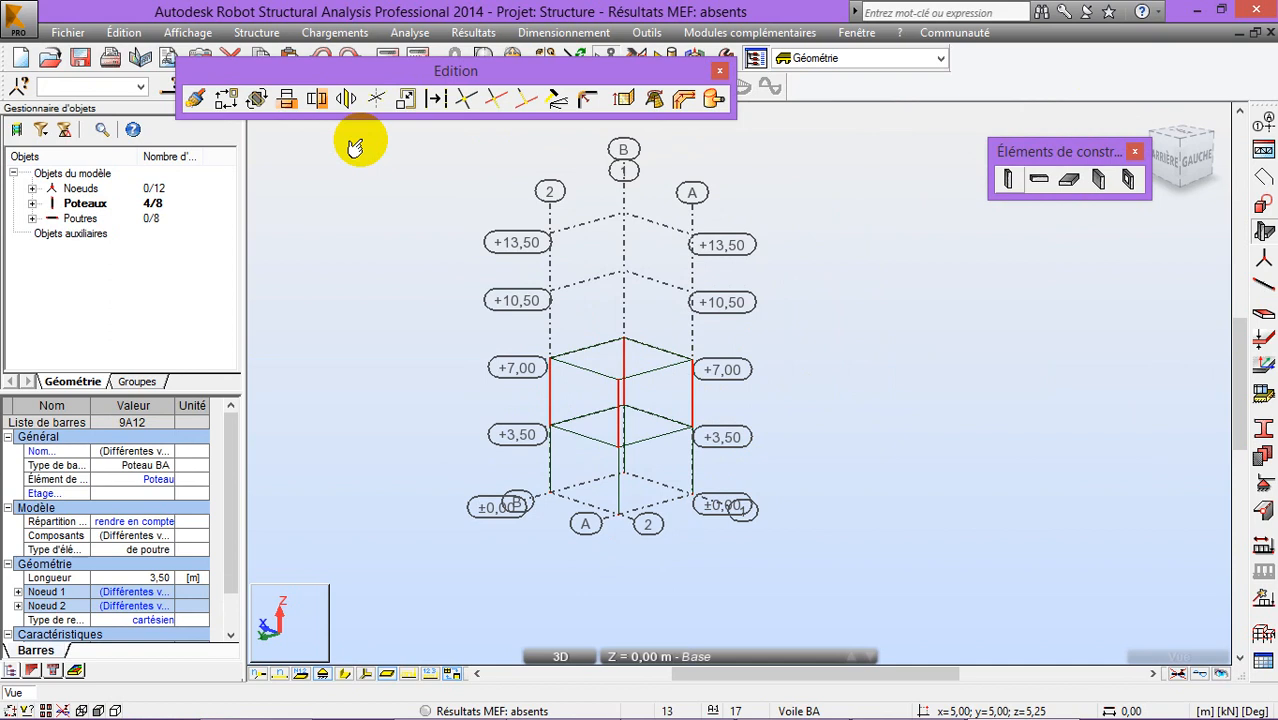
pyautogui.click(234, 104)
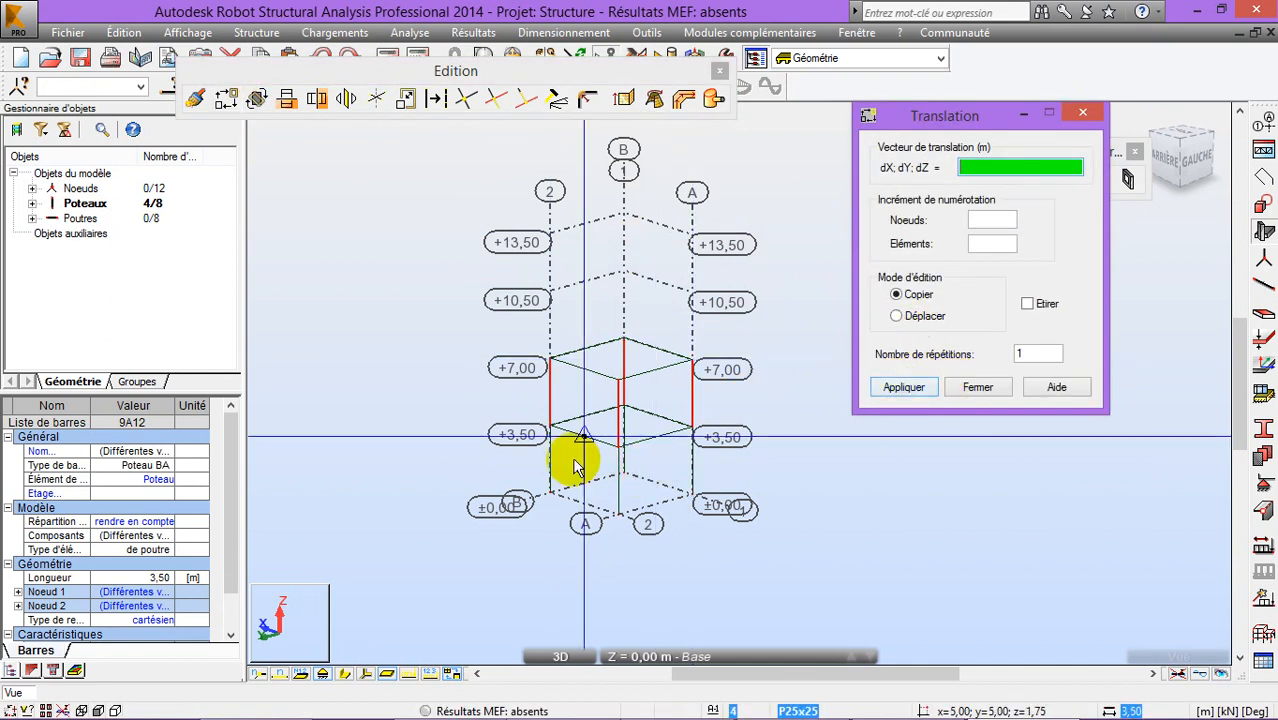
pyautogui.click(553, 428)
pyautogui.click(553, 366)
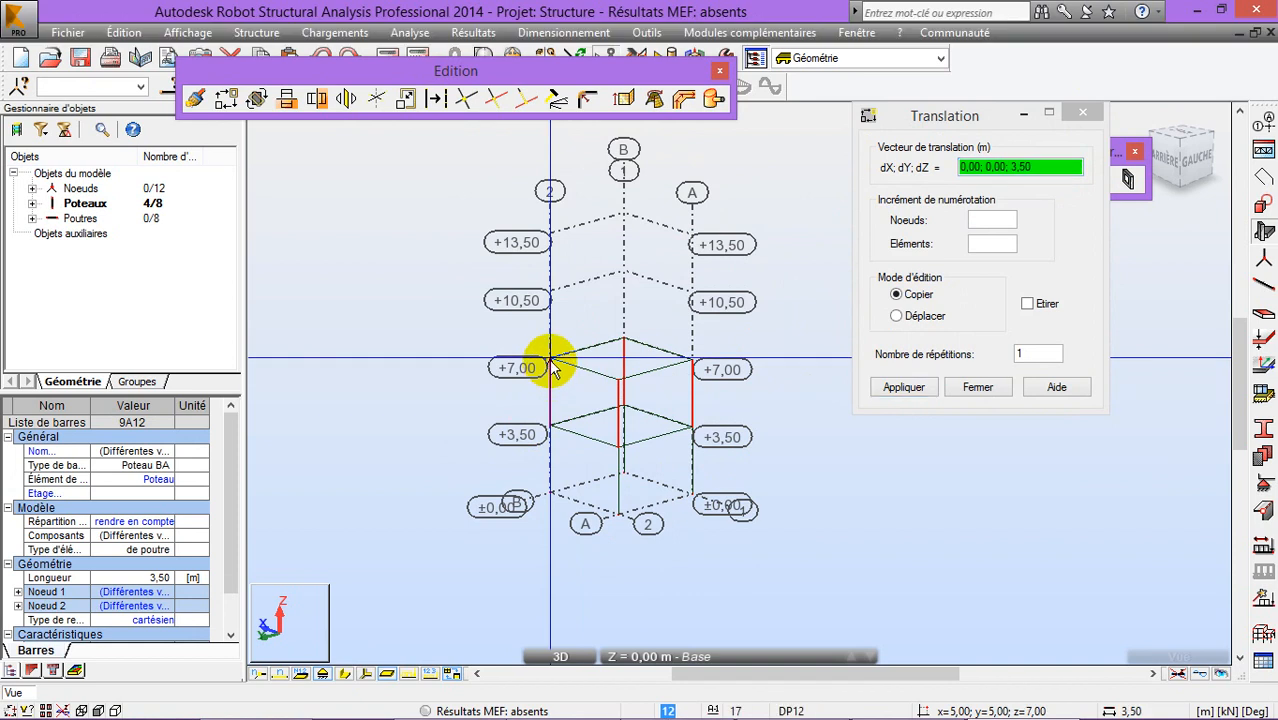
pyautogui.rightClick(451, 290)
pyautogui.click(451, 366)
pyautogui.moveTo(442, 337); pyautogui.dragTo(588, 323)
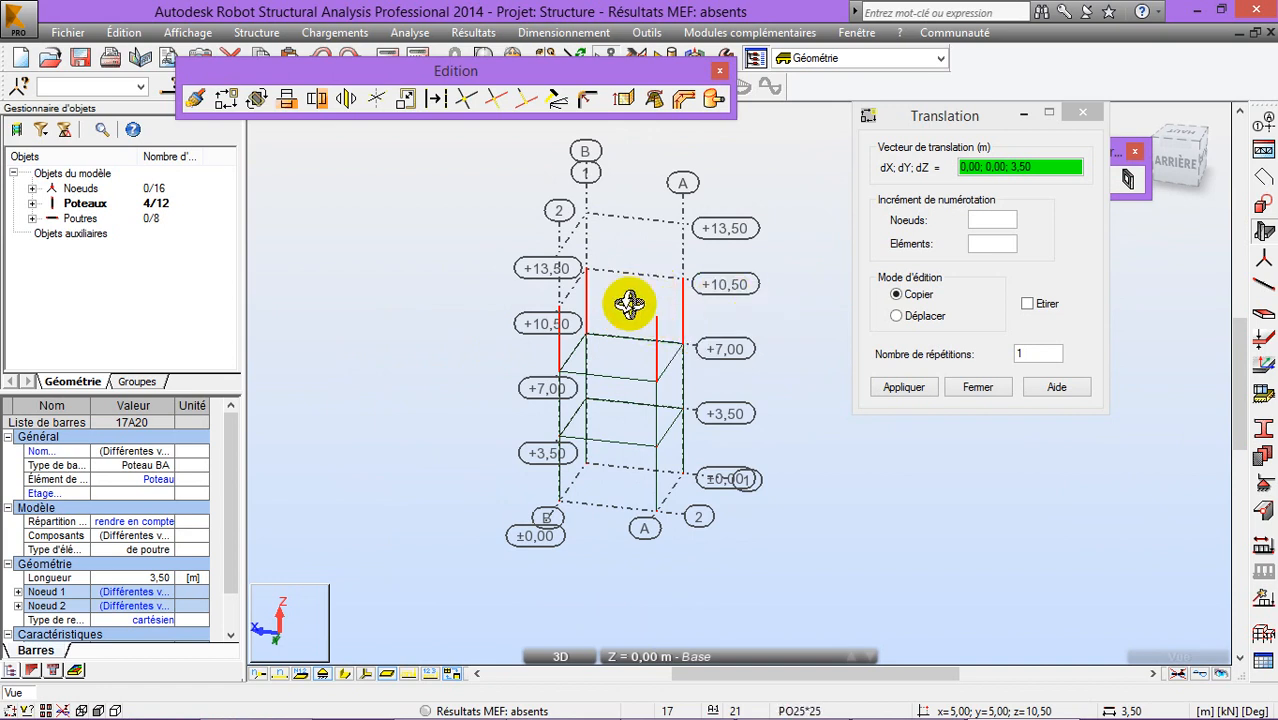
pyautogui.click(570, 333)
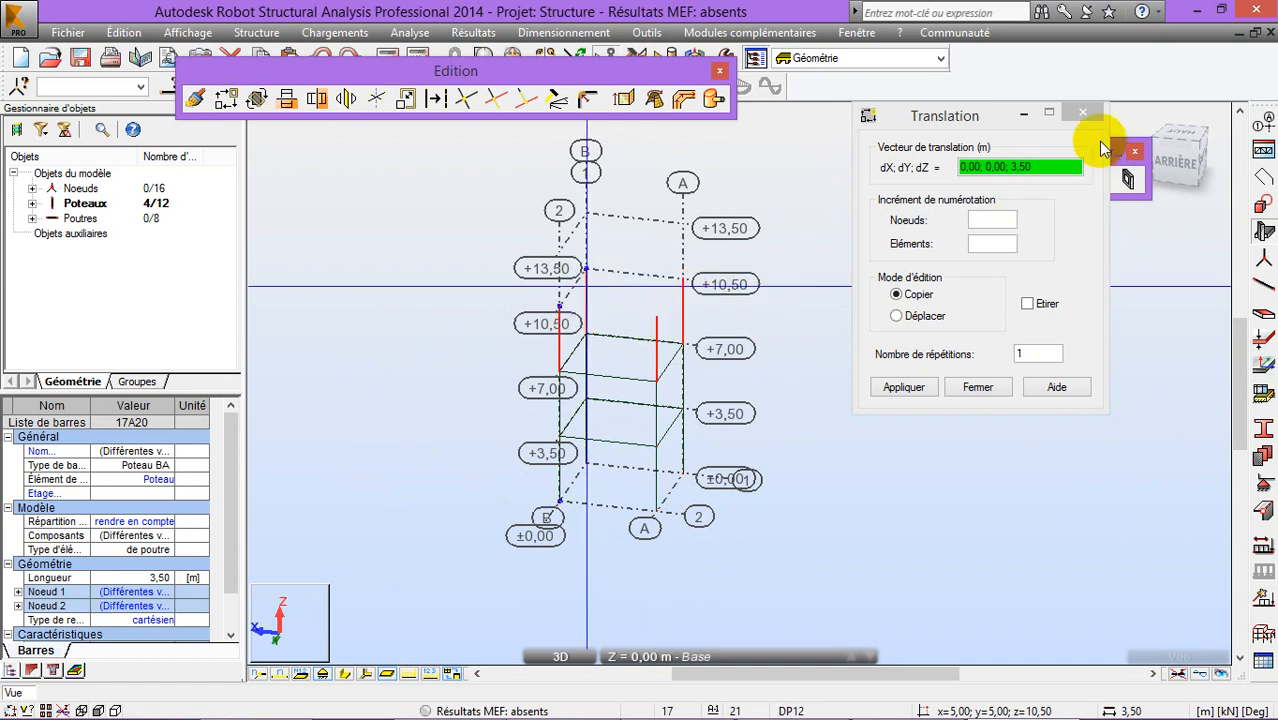
pyautogui.click(1083, 112)
# Start a new Poutre BA beam and define a rectangular section B R25x40 with b 25 cm and h 40 cm
pyautogui.click(1010, 177)
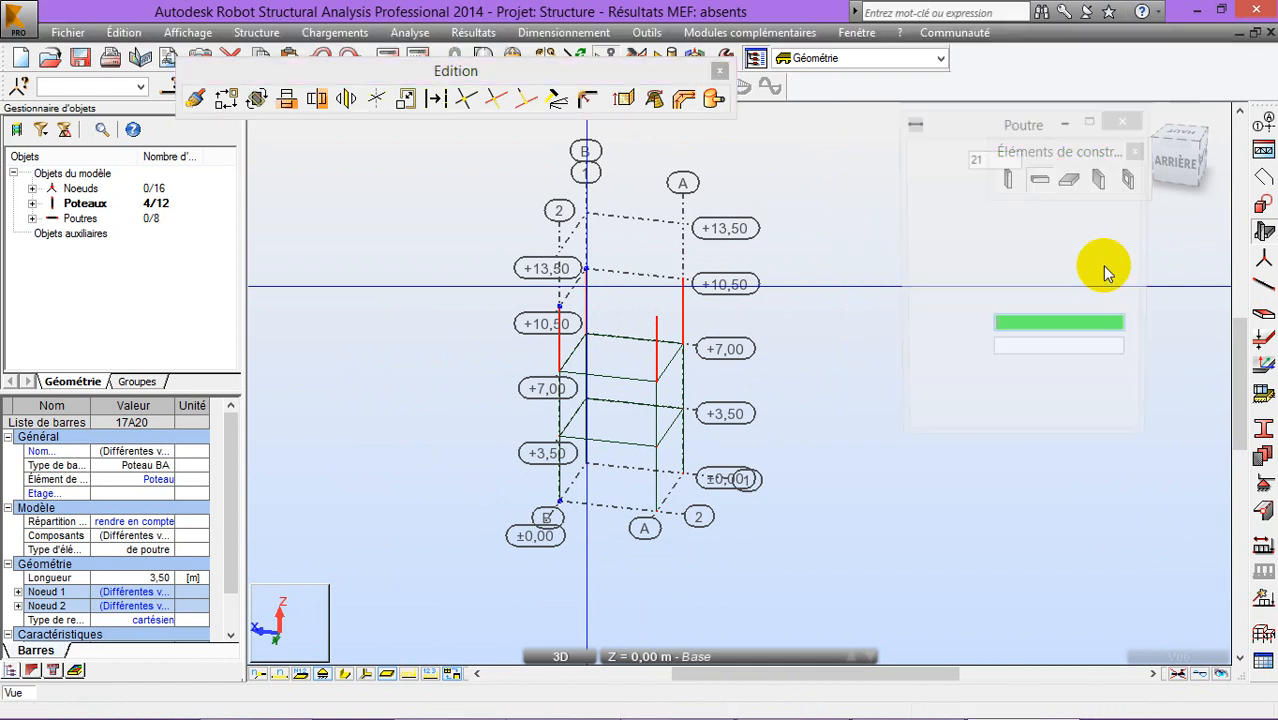
pyautogui.click(1119, 250)
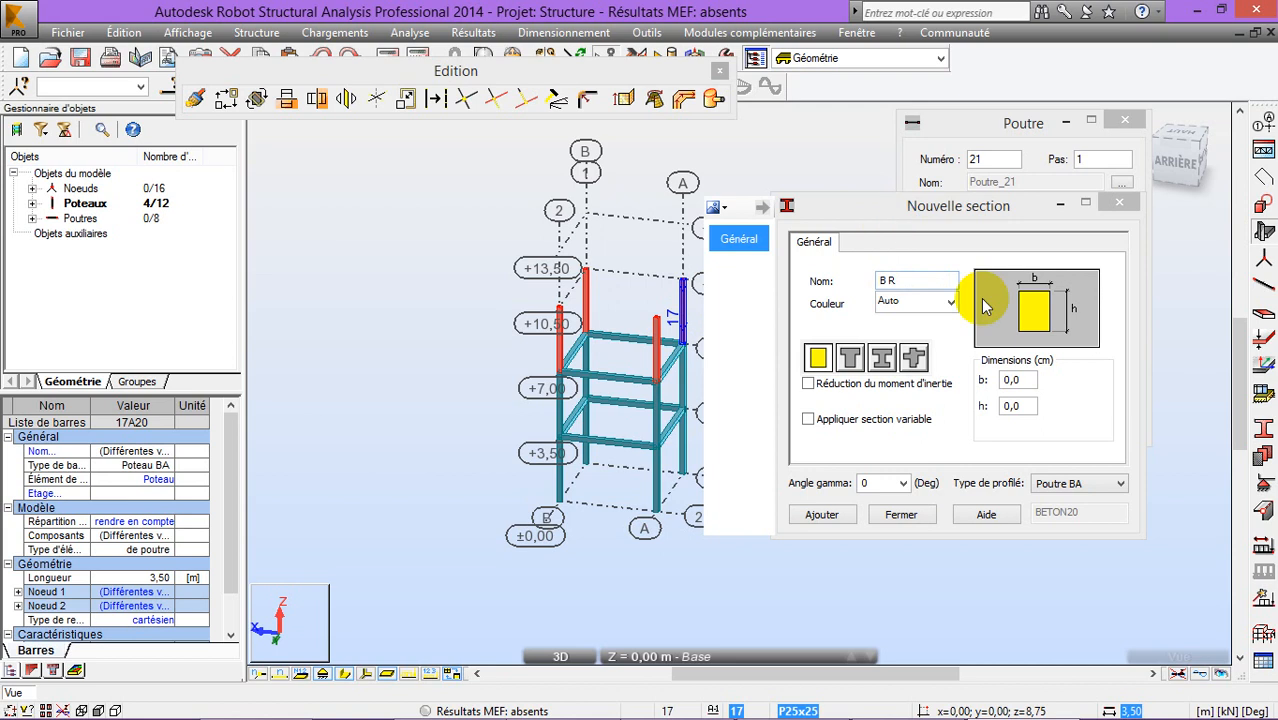
pyautogui.click(1025, 382)
pyautogui.write('2')
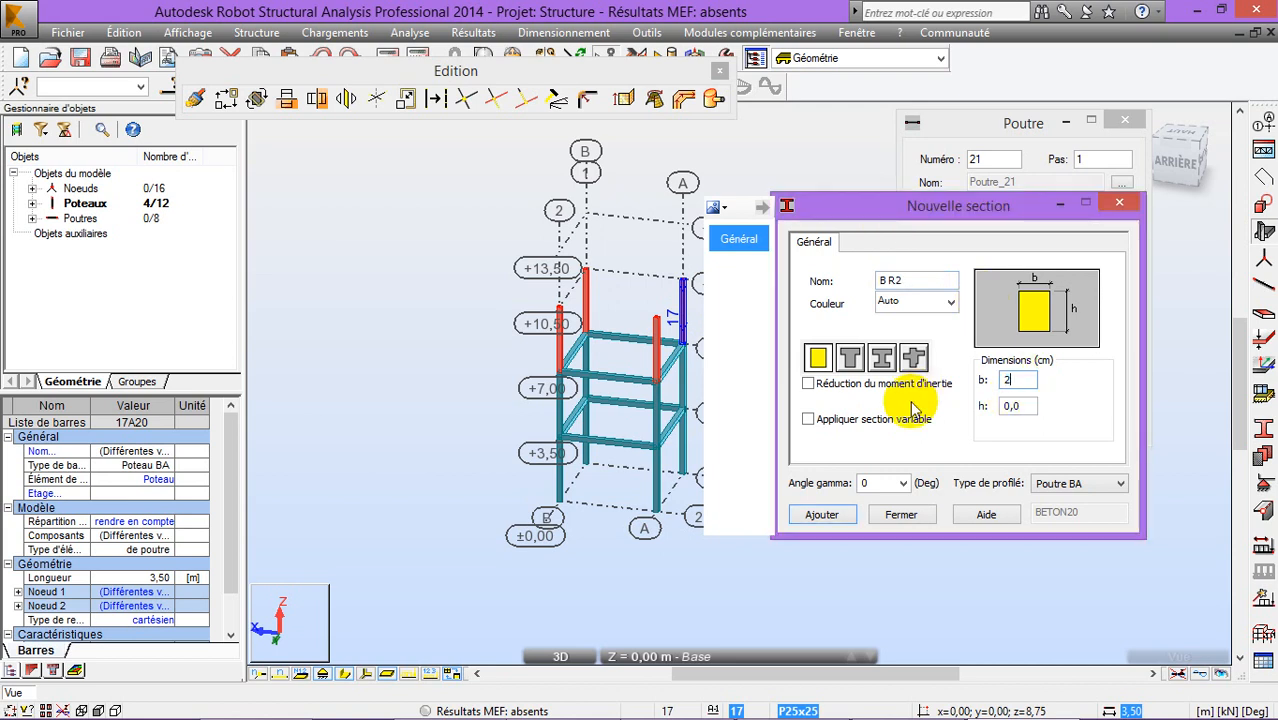
pyautogui.write('5')
pyautogui.press('Tab')
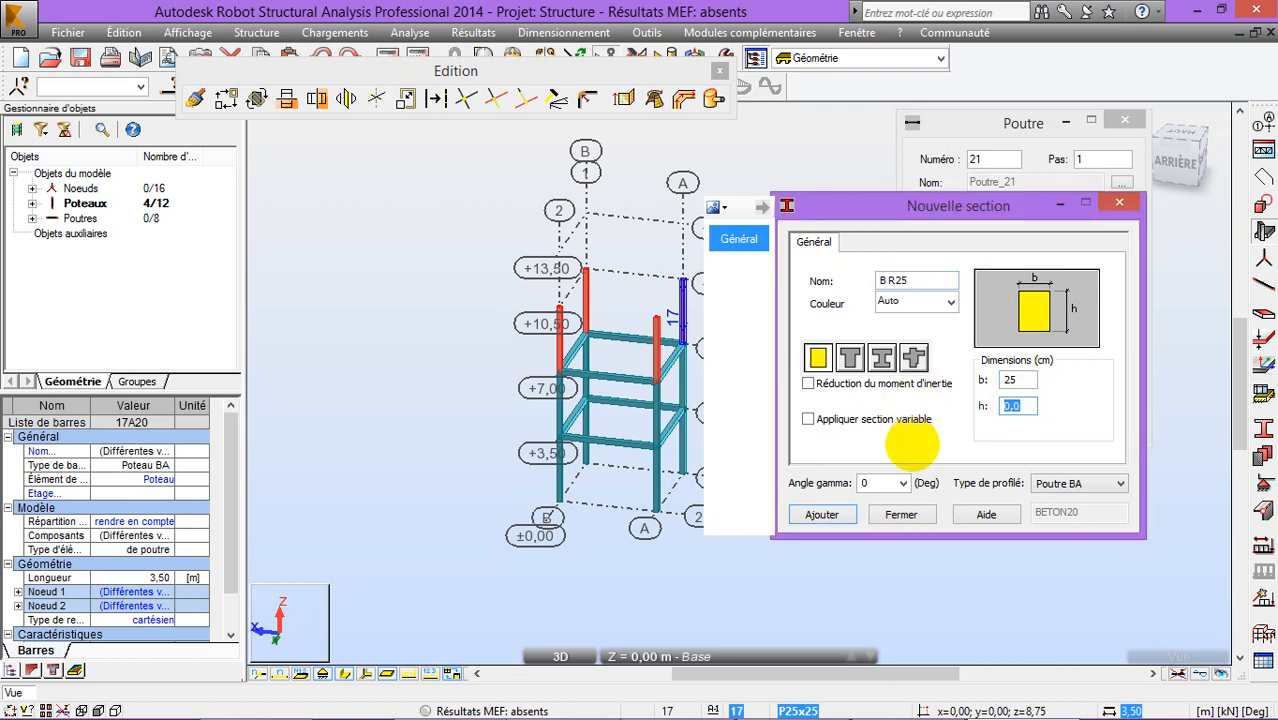
pyautogui.click(840, 528)
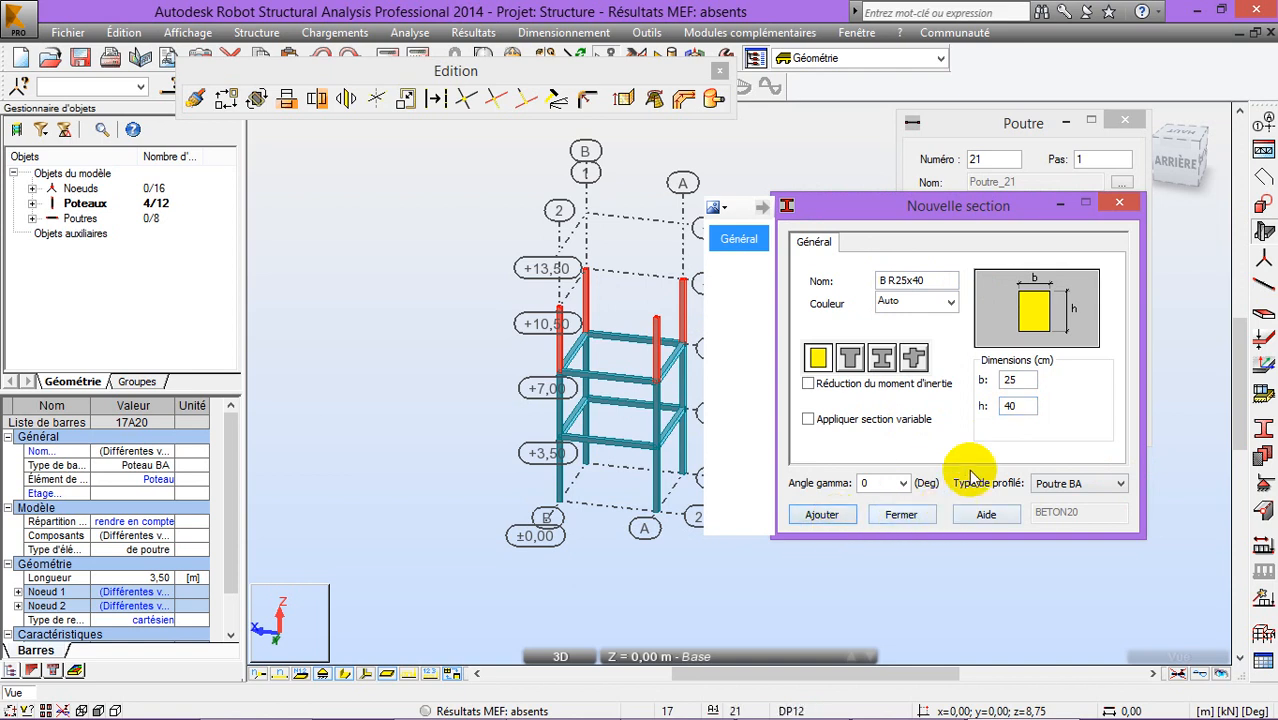
pyautogui.click(905, 515)
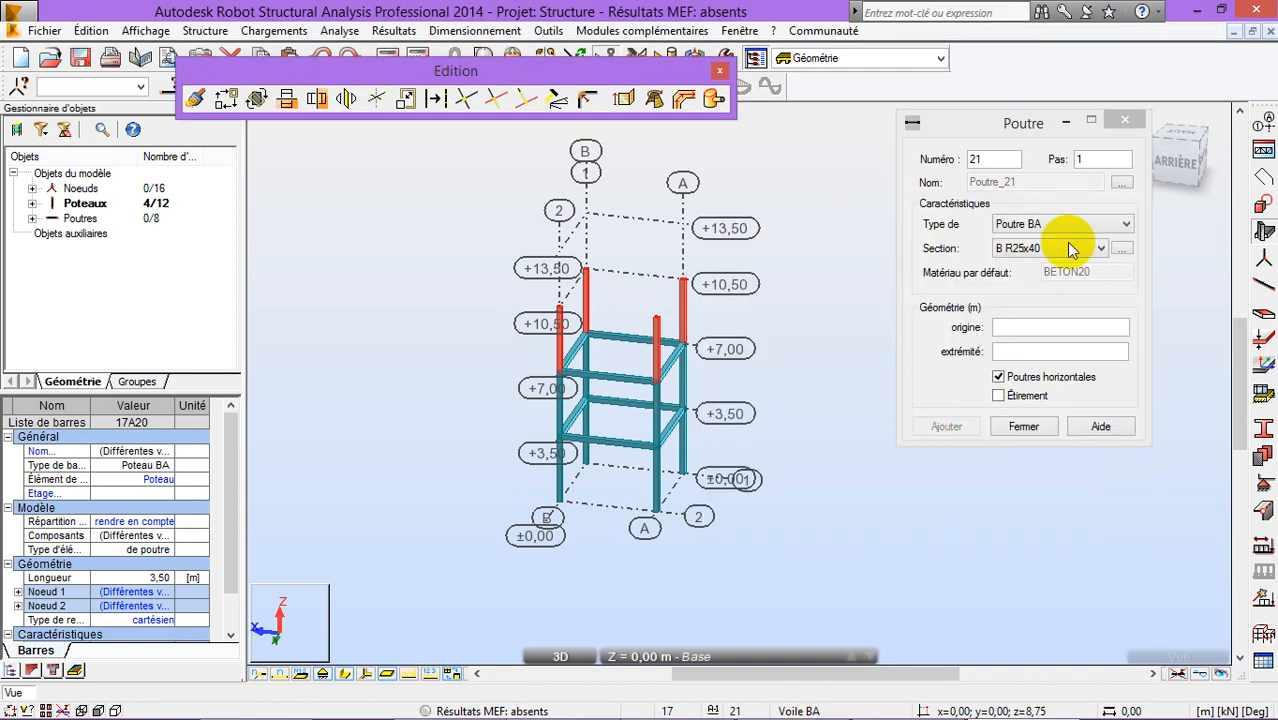
# Draw four B R25x40 beams joining the column tops around the perimeter at +10,50, and finish beam placement
pyautogui.click(956, 371)
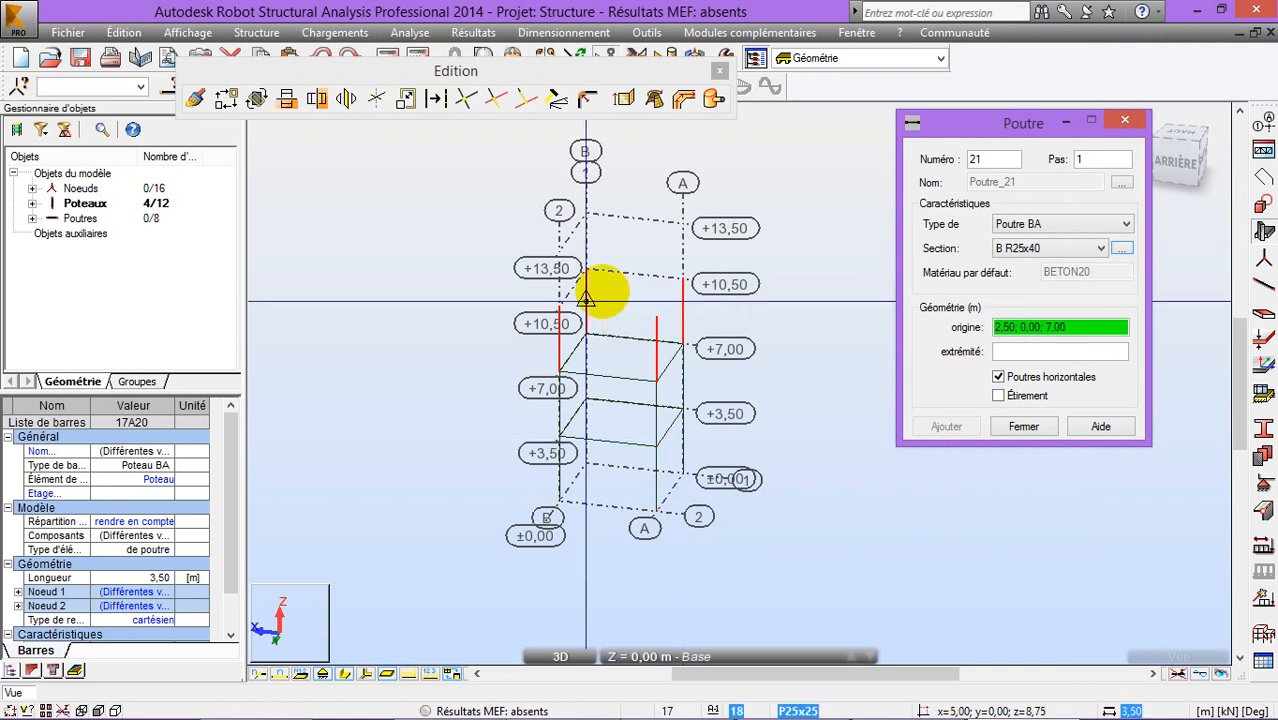
pyautogui.click(585, 268)
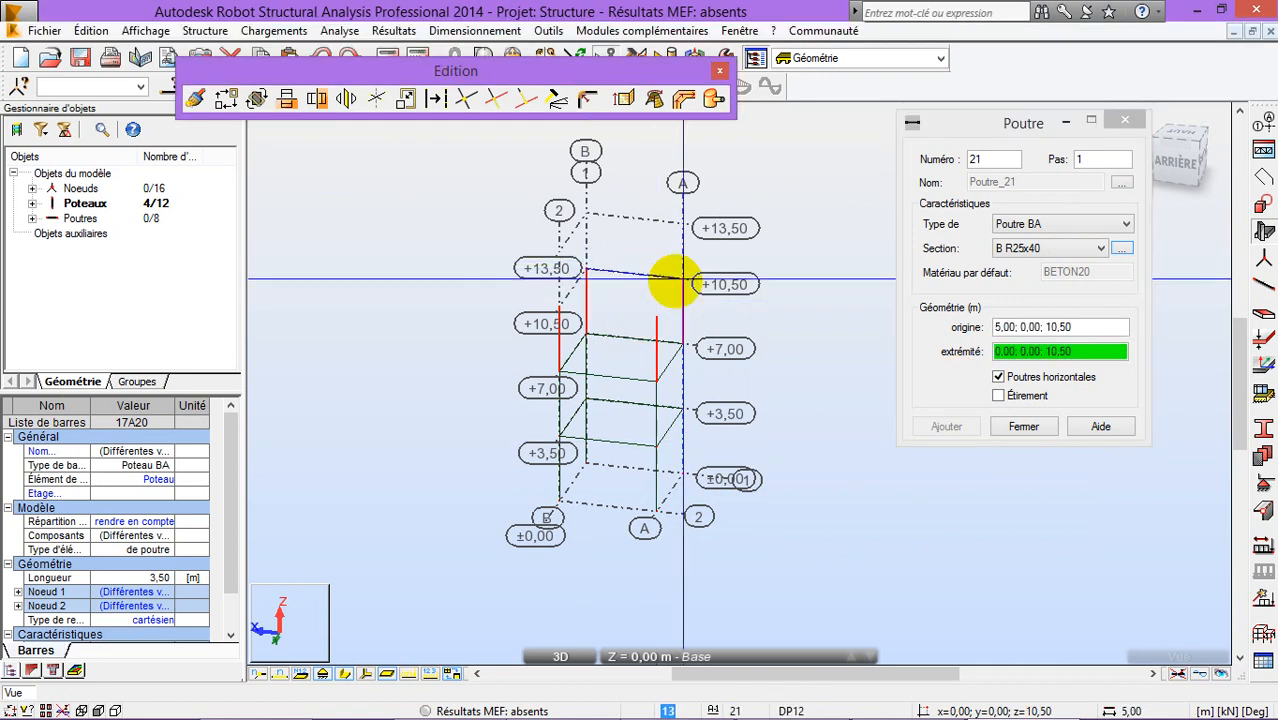
pyautogui.click(679, 281)
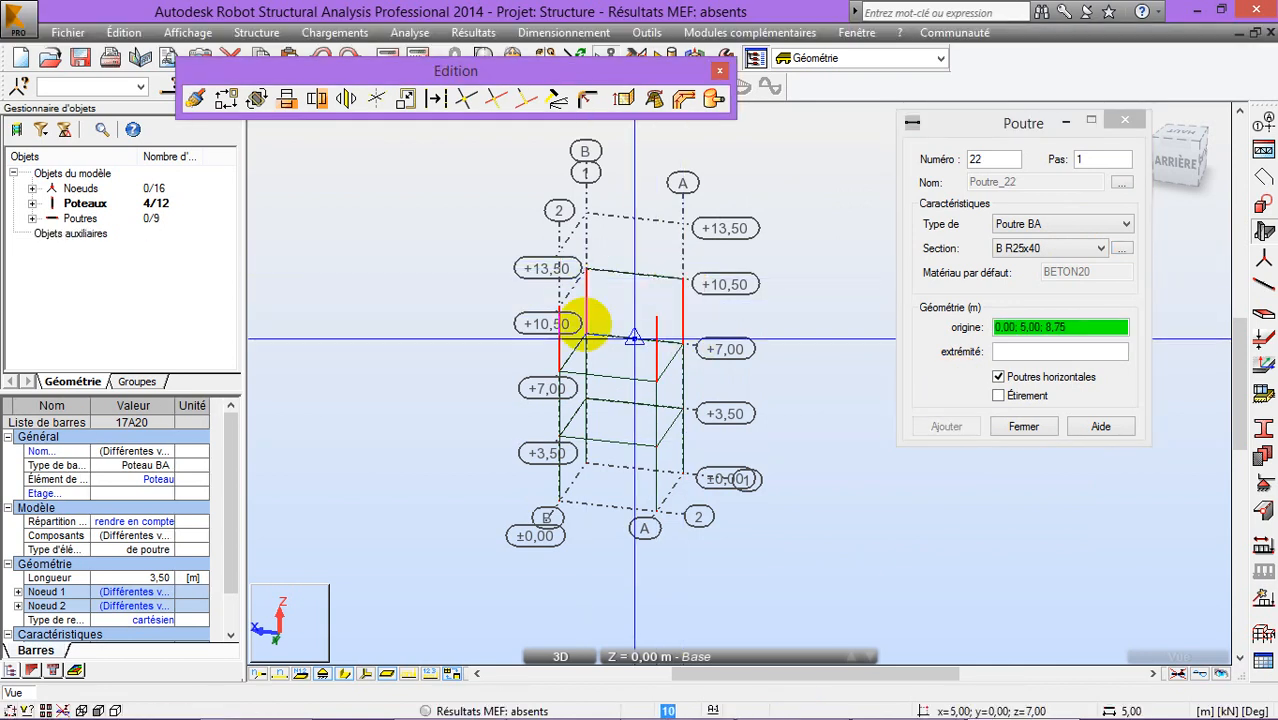
pyautogui.click(564, 302)
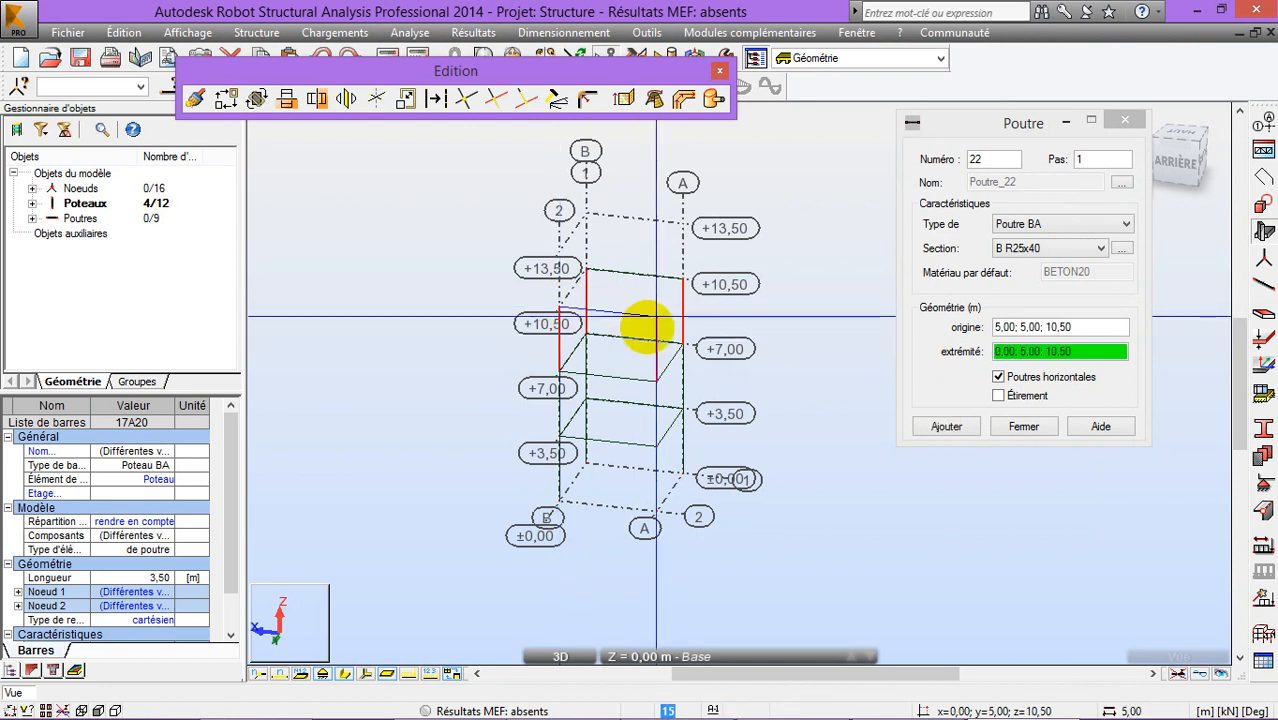
pyautogui.click(655, 320)
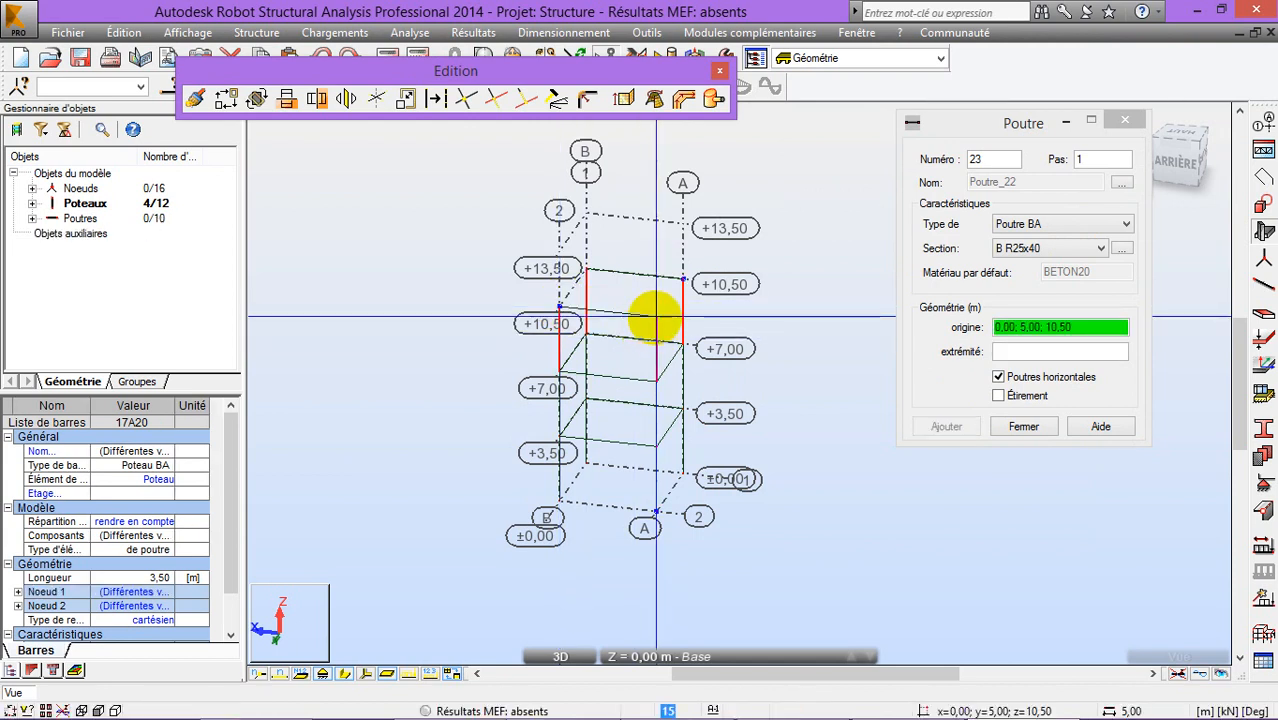
pyautogui.click(558, 304)
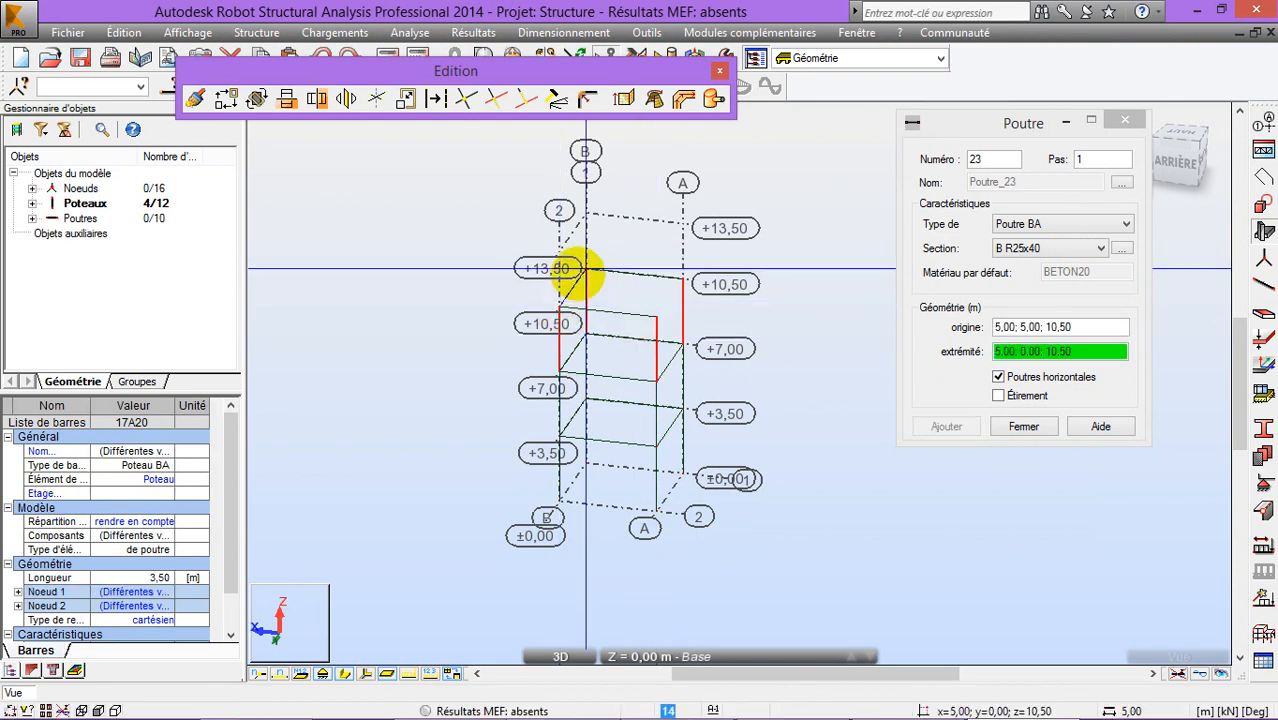
pyautogui.click(583, 268)
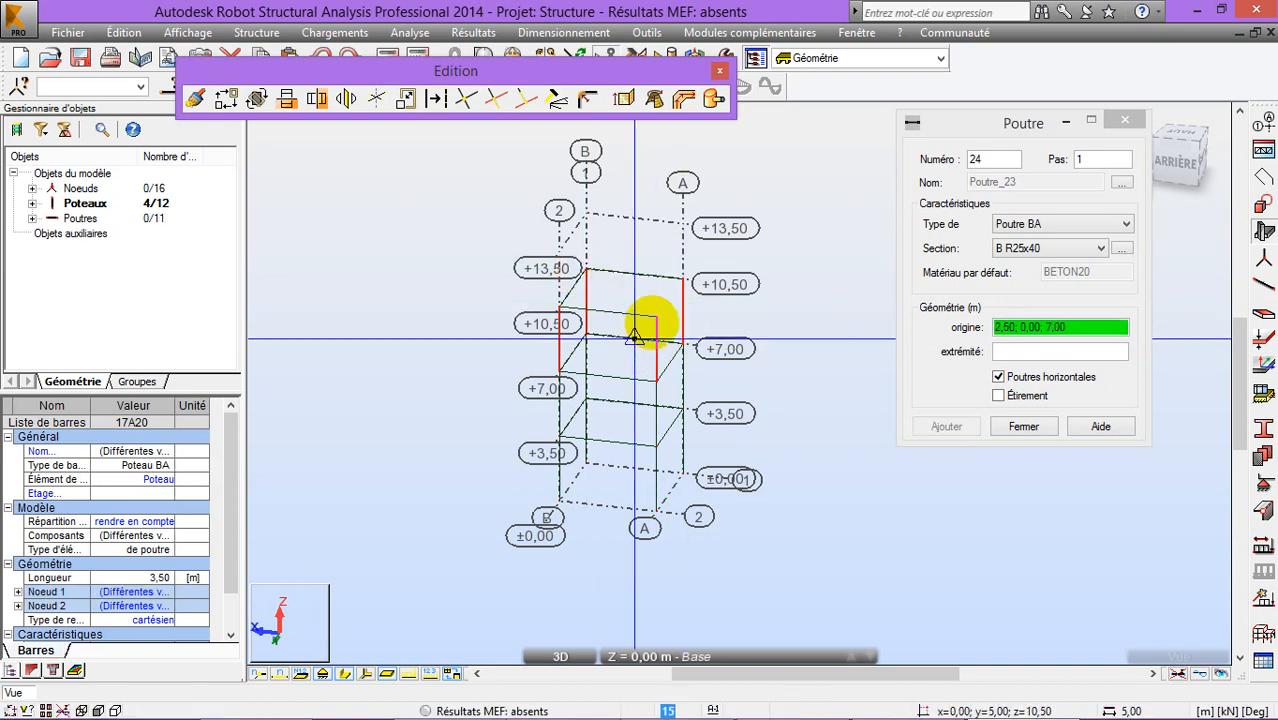
pyautogui.click(653, 315)
pyautogui.click(679, 277)
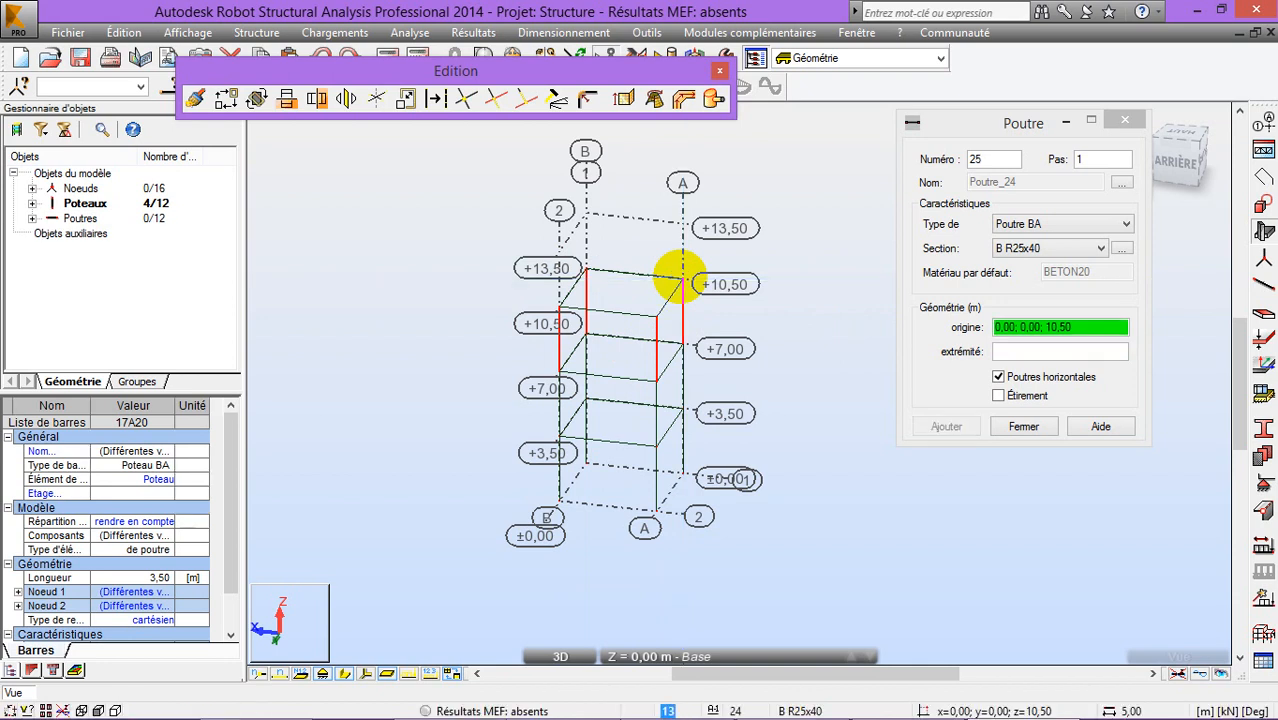
pyautogui.click(1118, 122)
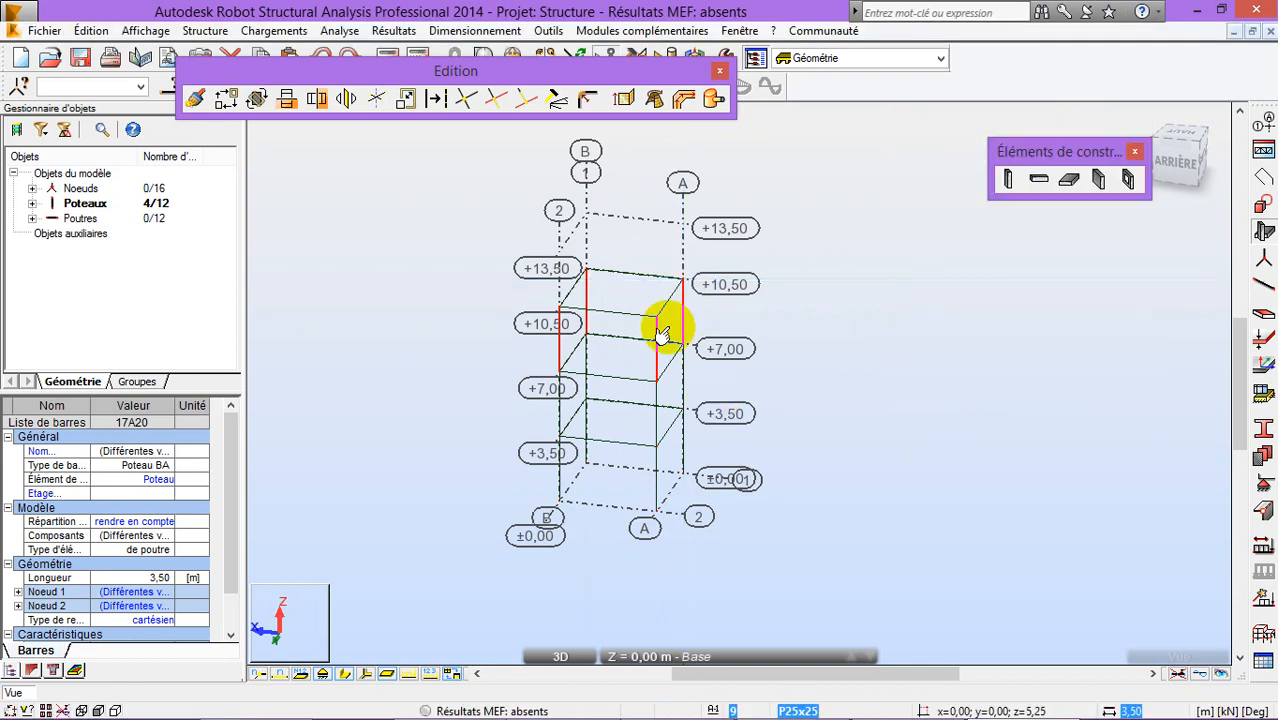
# Put away the geometry editing and construction element tool palettes to clear the model view
pyautogui.click(719, 70)
pyautogui.rightClick(843, 313)
pyautogui.click(855, 365)
pyautogui.moveTo(862, 341); pyautogui.dragTo(648, 283)
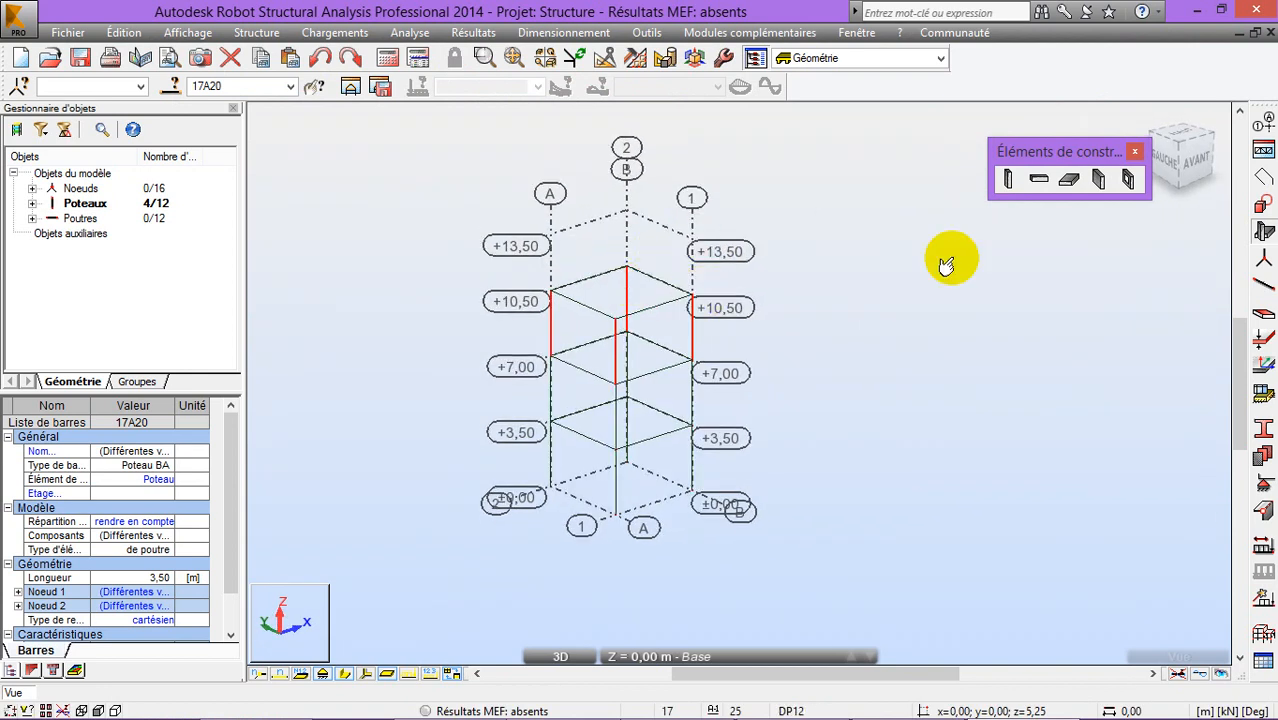
pyautogui.click(1128, 178)
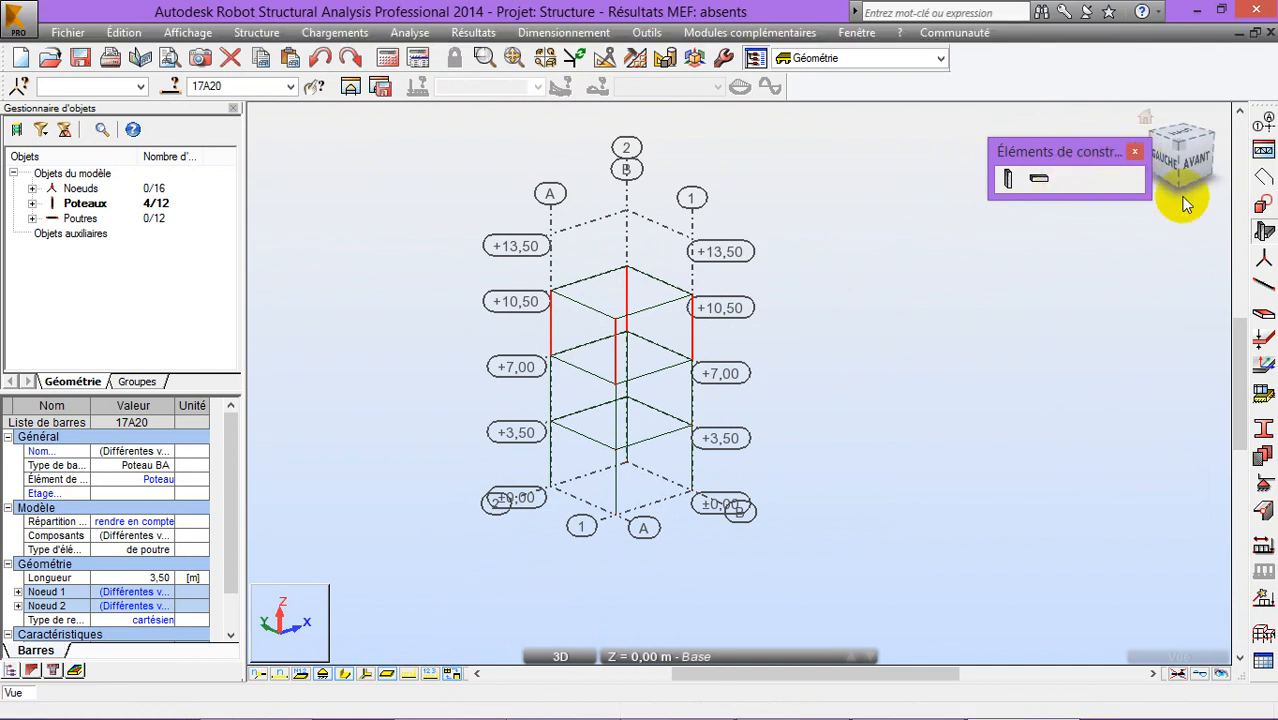
pyautogui.click(1263, 235)
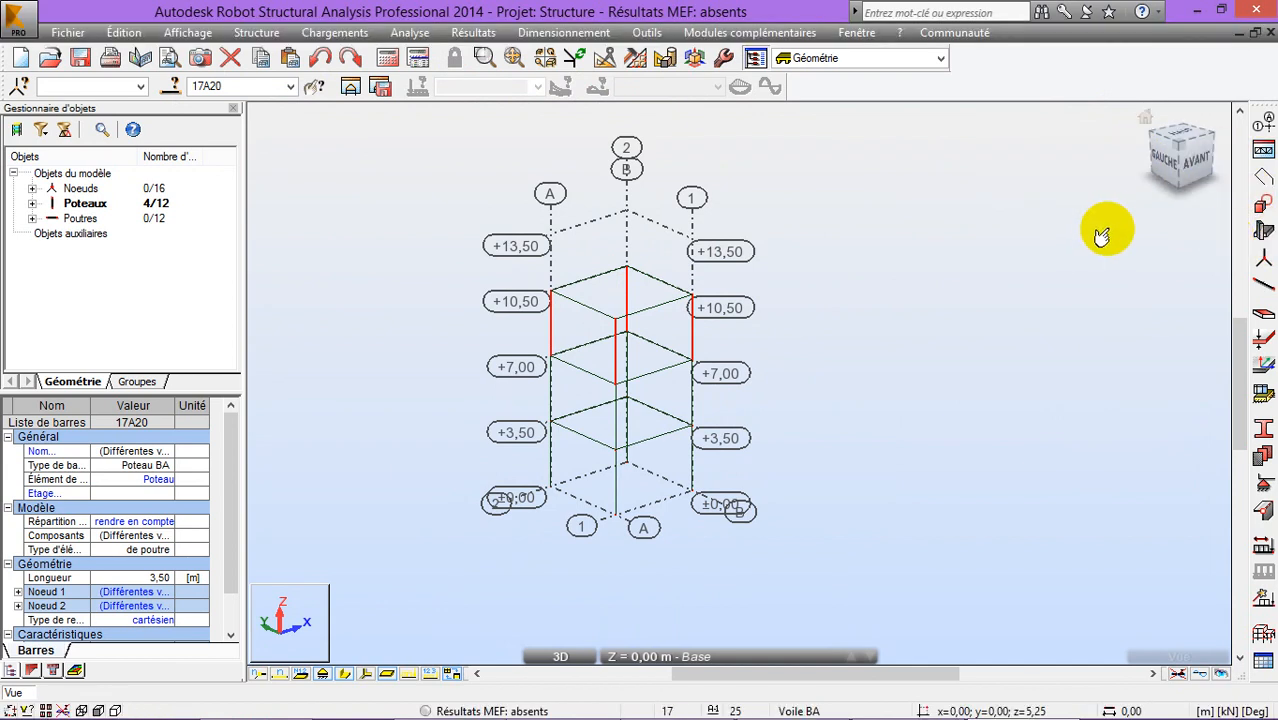
# Start a new floor (Plancher) with thickness DP12 and define its shape by Rectangle
pyautogui.click(1265, 287)
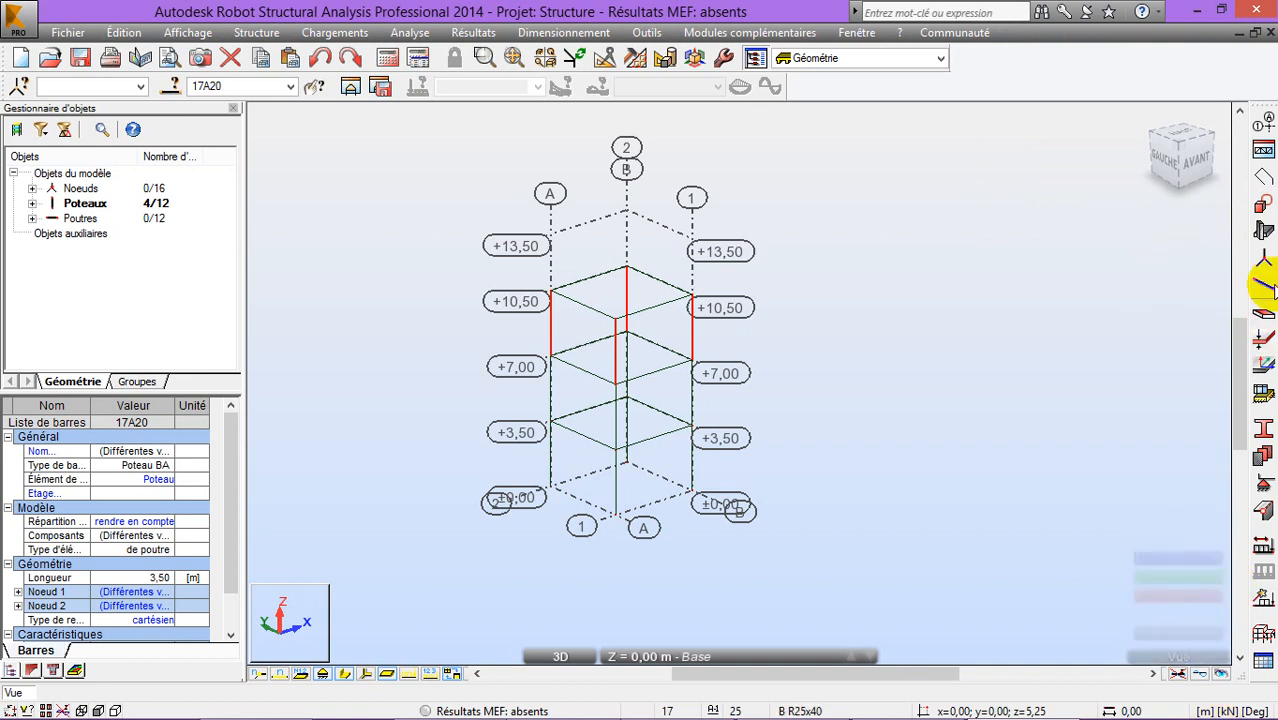
pyautogui.click(1263, 229)
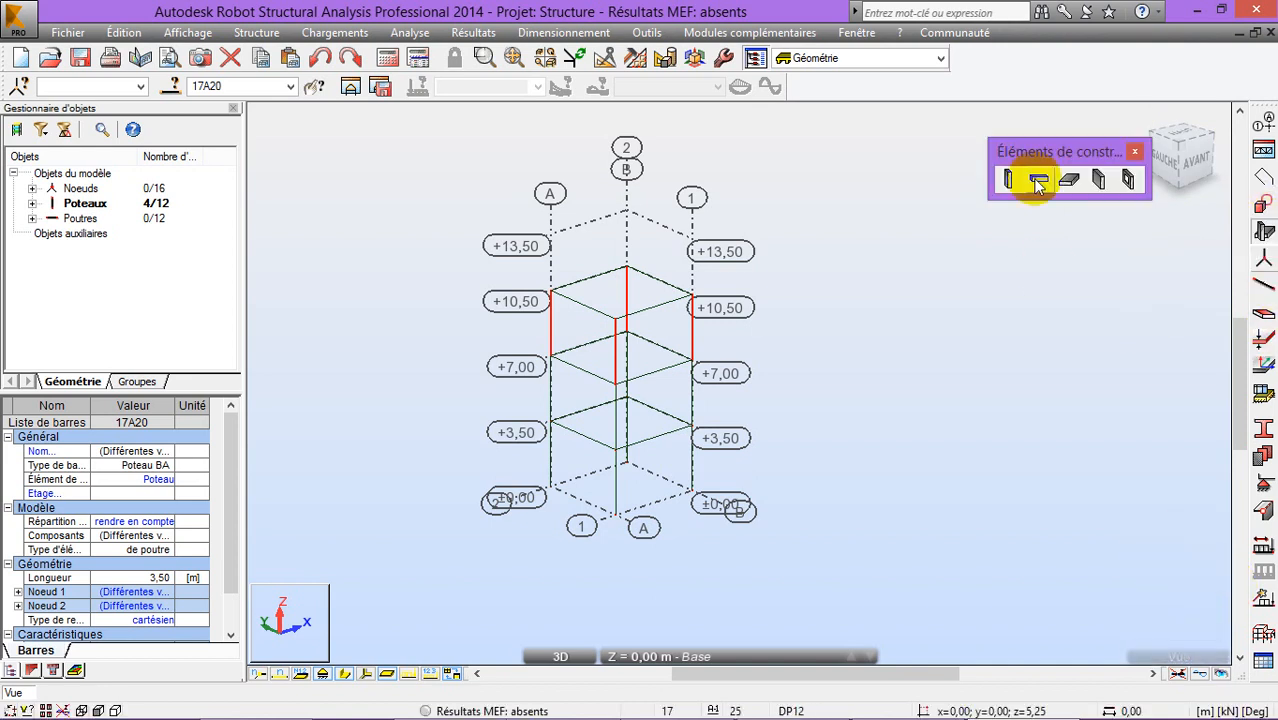
pyautogui.click(1069, 179)
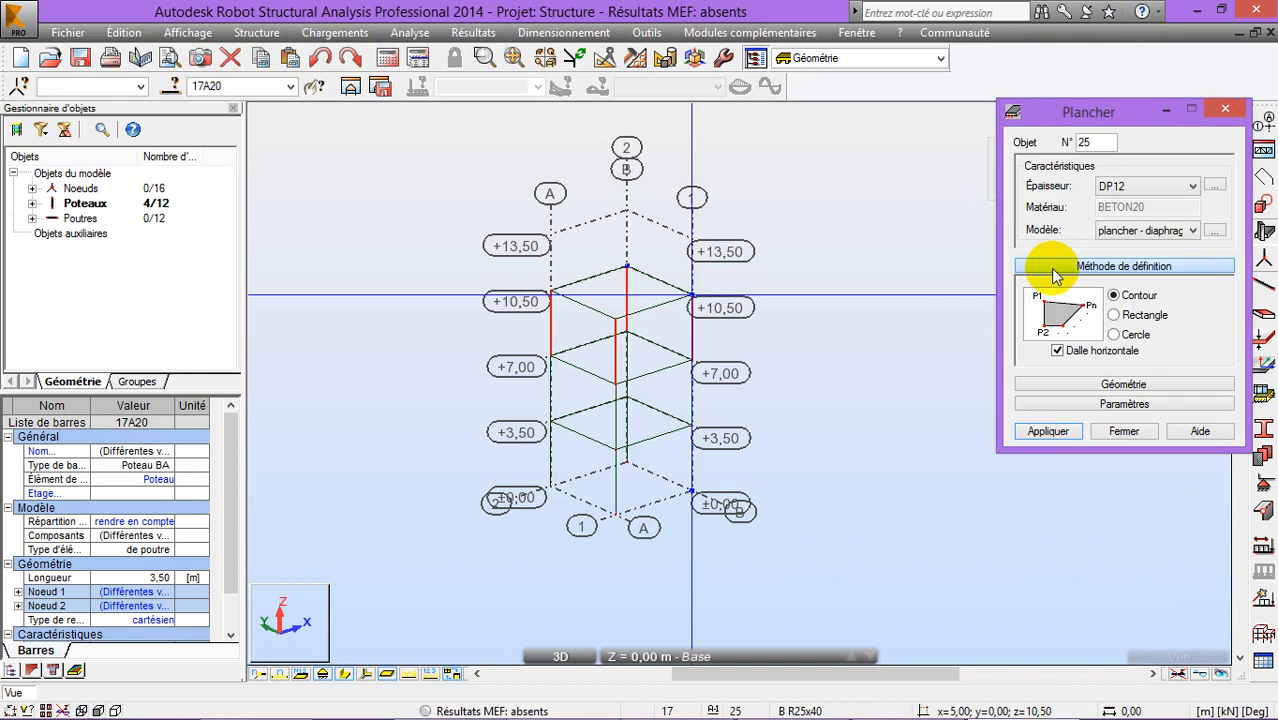
pyautogui.click(1147, 187)
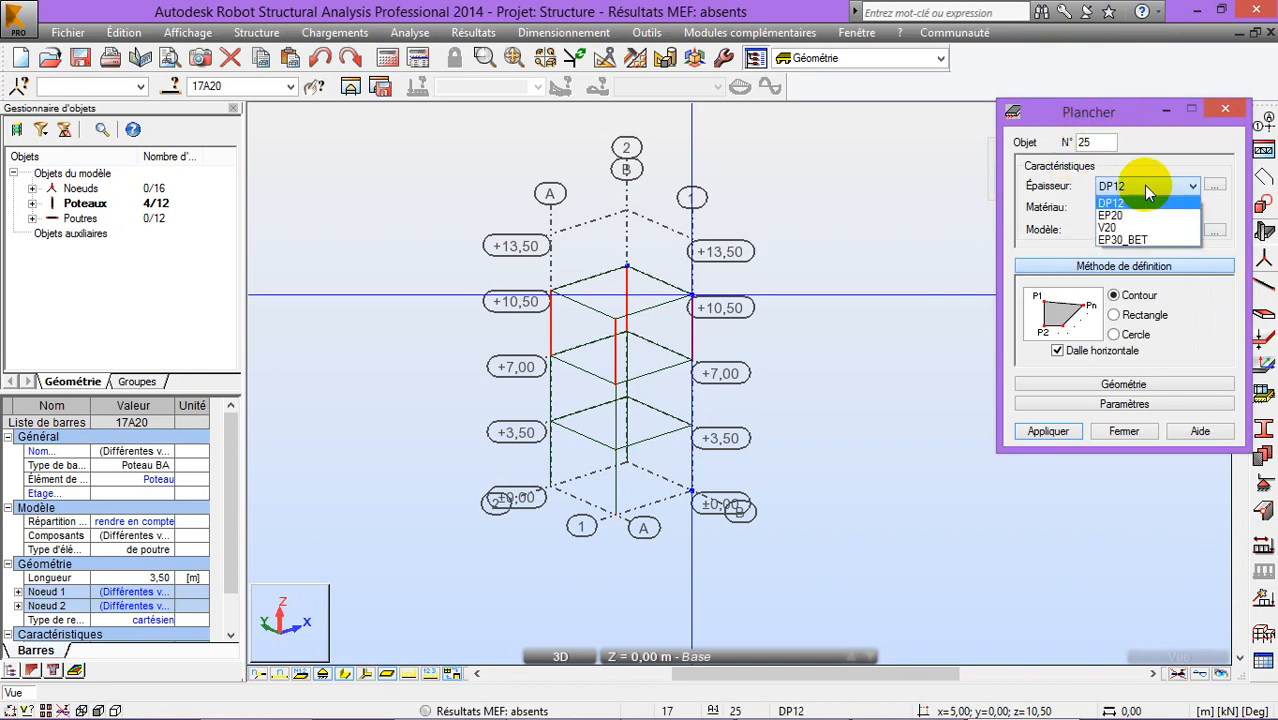
pyautogui.click(1147, 190)
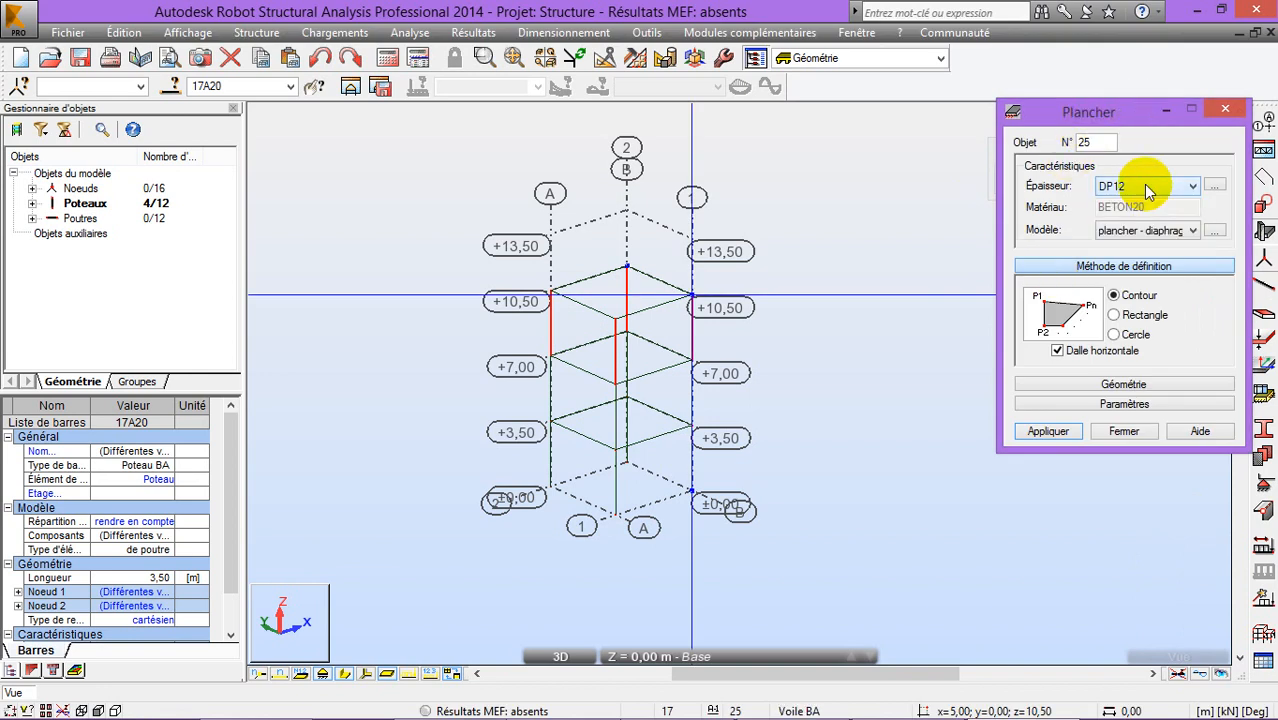
pyautogui.click(1145, 314)
# Try the WILL calculation model for the floor and inspect its panel parameters
pyautogui.click(1192, 231)
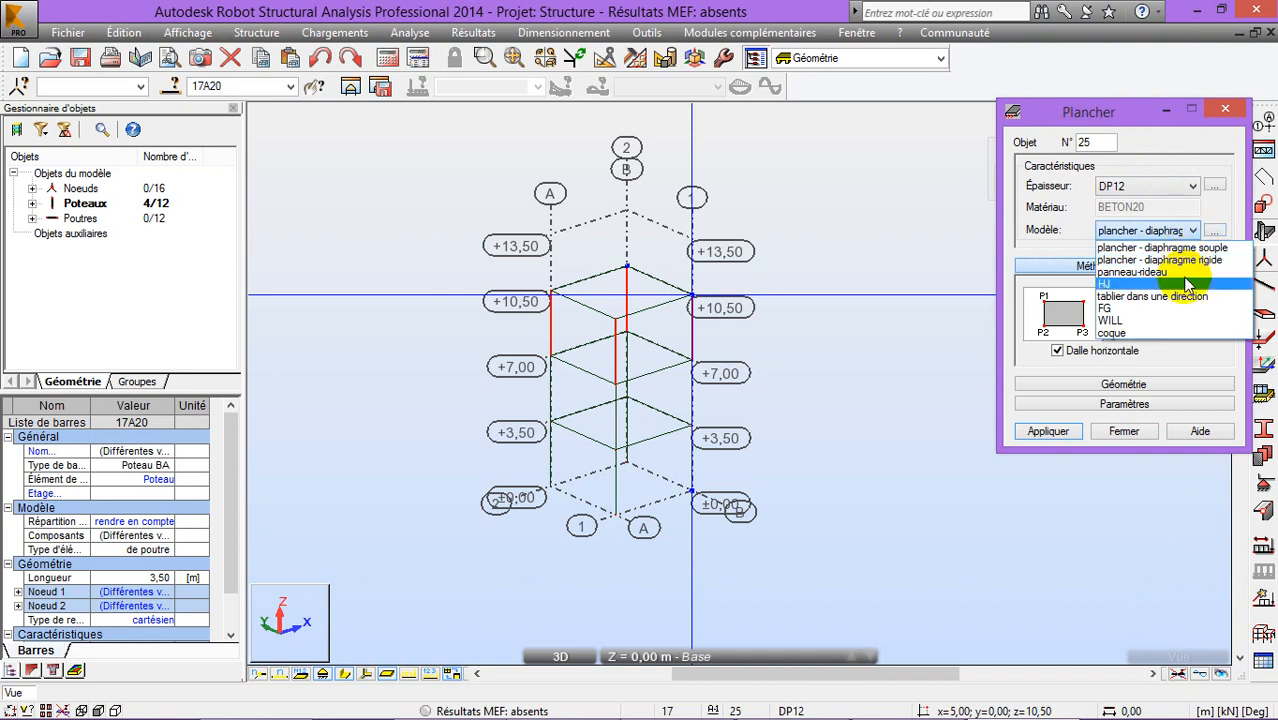
pyautogui.click(1185, 320)
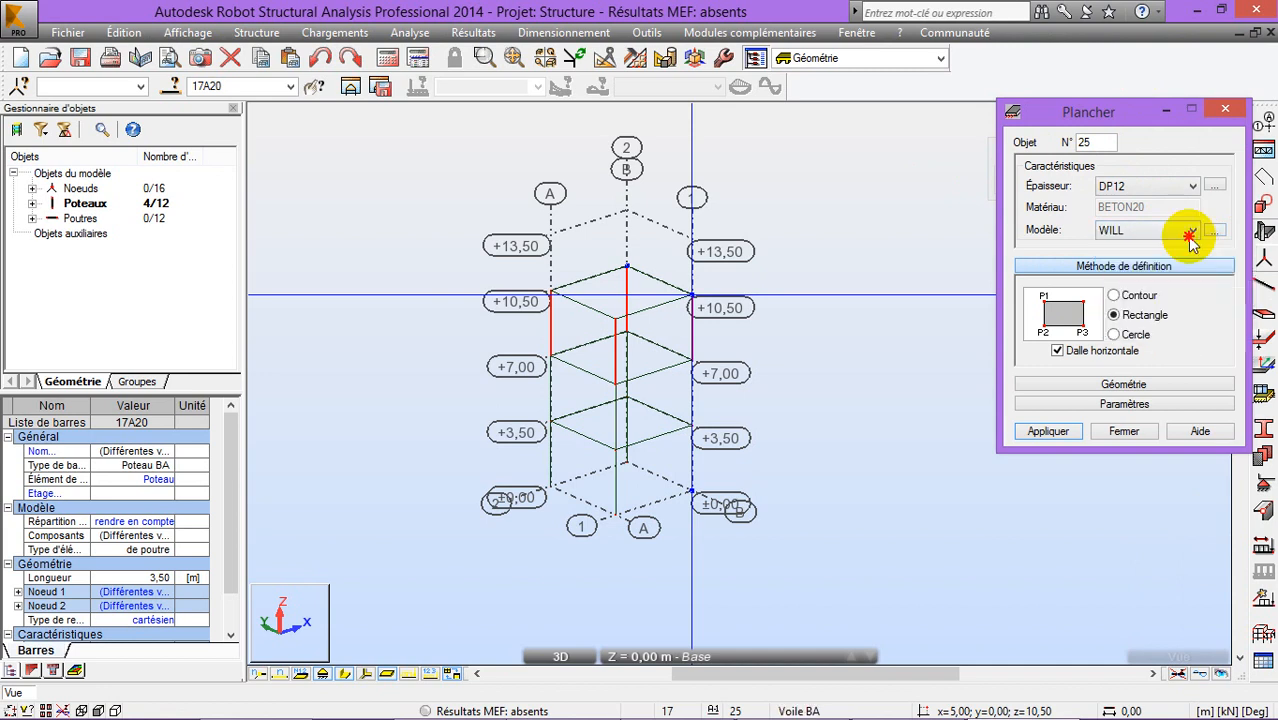
pyautogui.click(1212, 231)
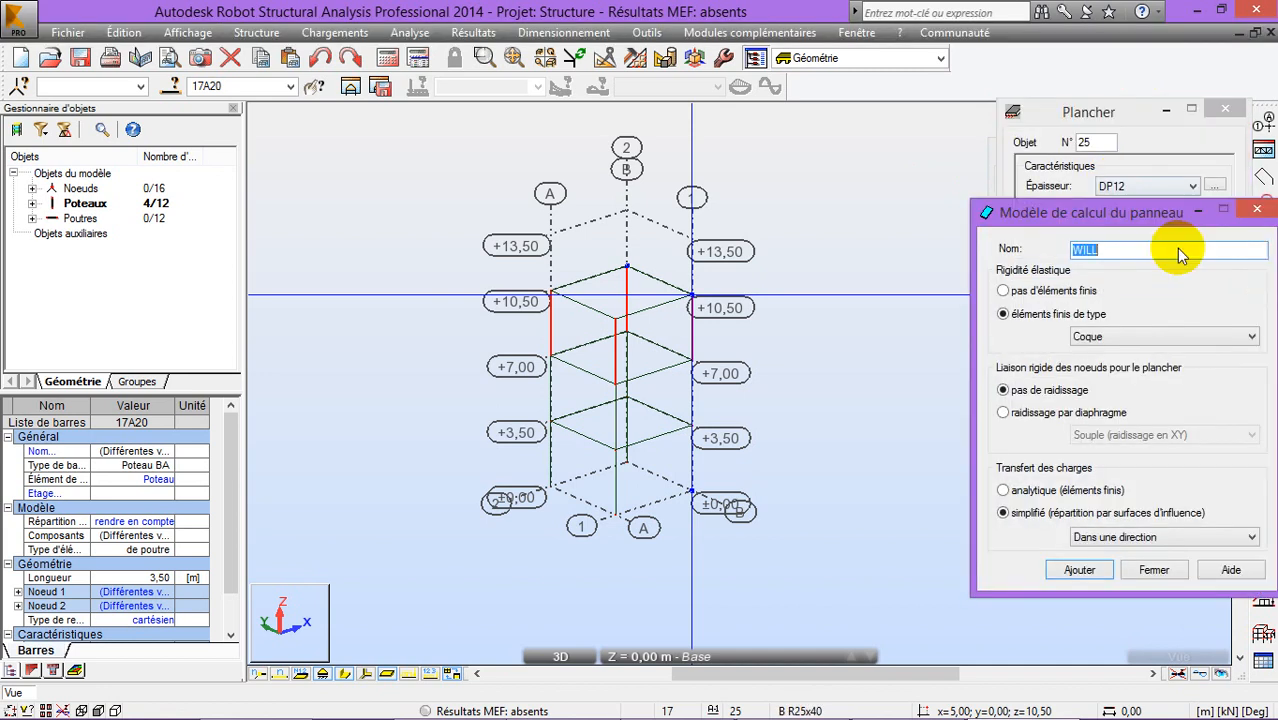
pyautogui.moveTo(1087, 178); pyautogui.dragTo(929, 135)
pyautogui.click(1055, 134)
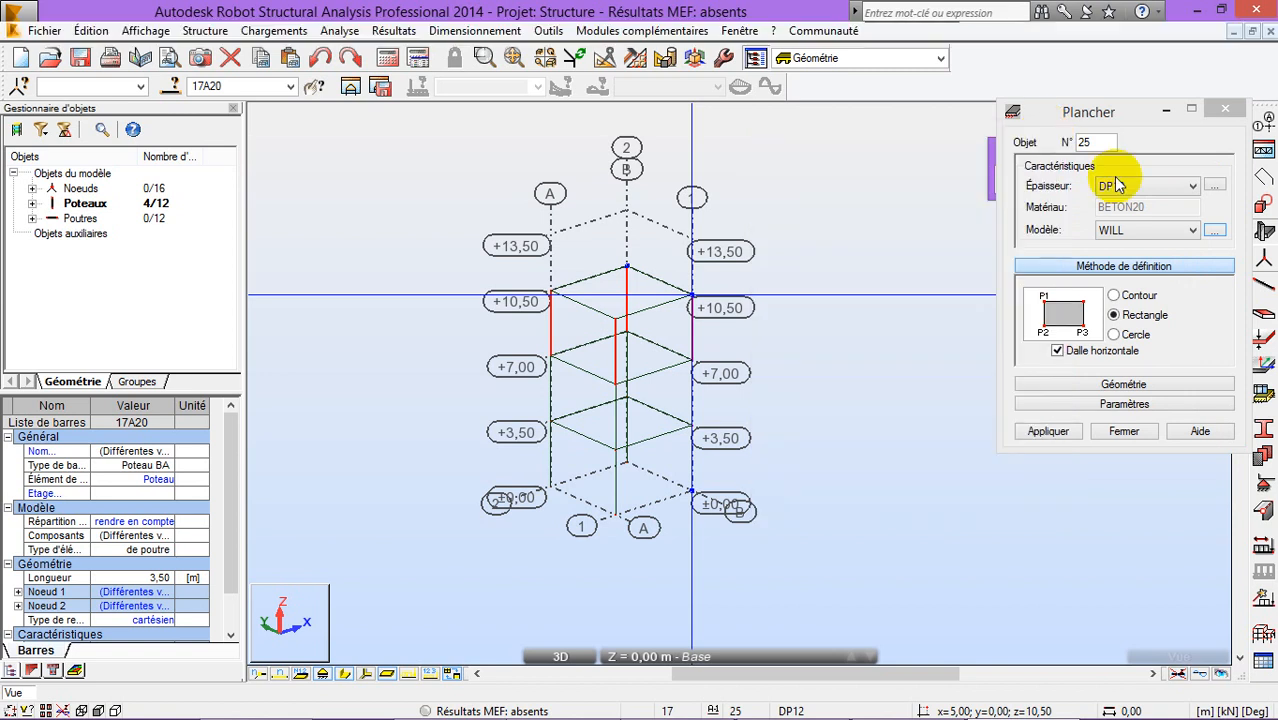
# Set the floor's calculation model to coque and review its panel parameters
pyautogui.click(1193, 231)
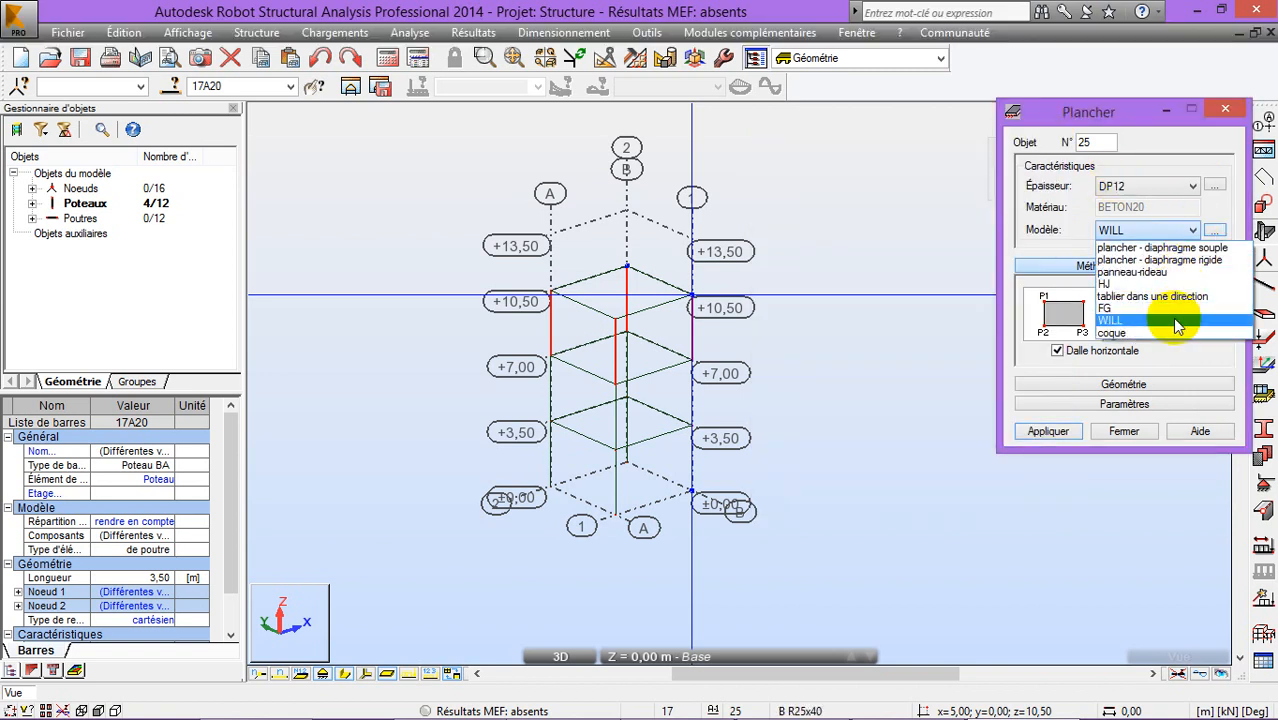
pyautogui.click(1174, 333)
pyautogui.click(1213, 230)
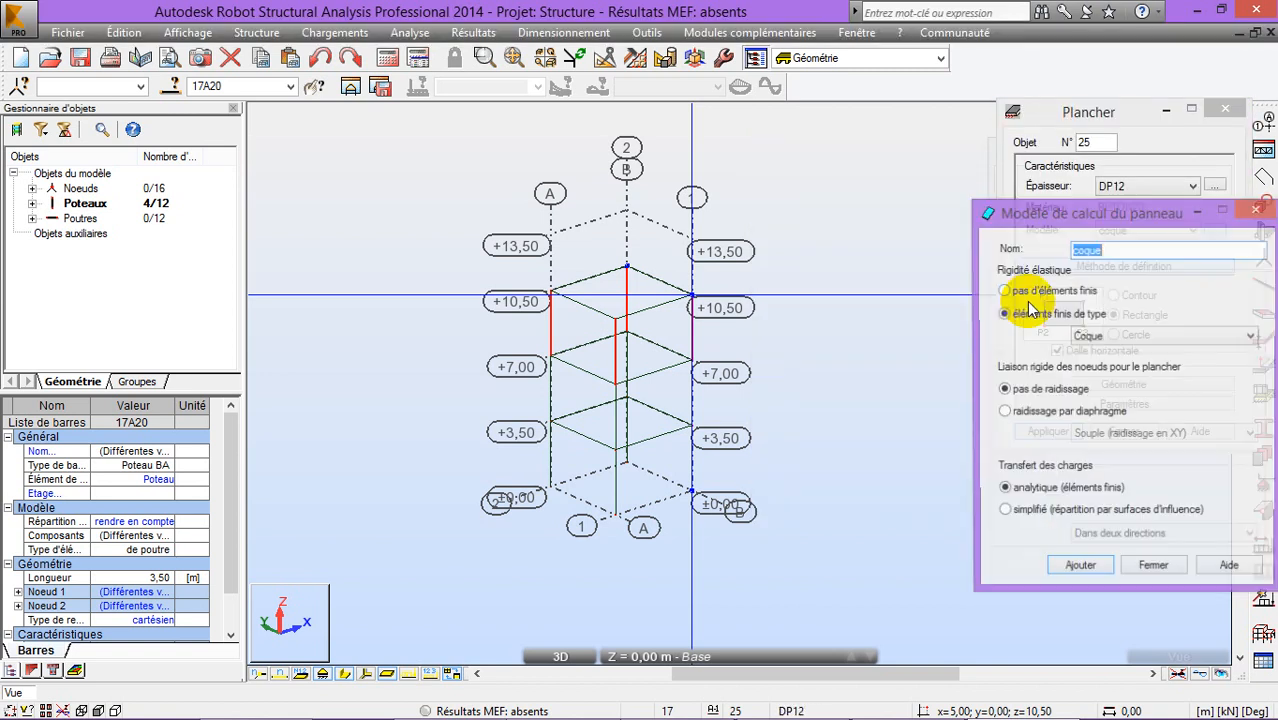
pyautogui.moveTo(1120, 213); pyautogui.dragTo(806, 155)
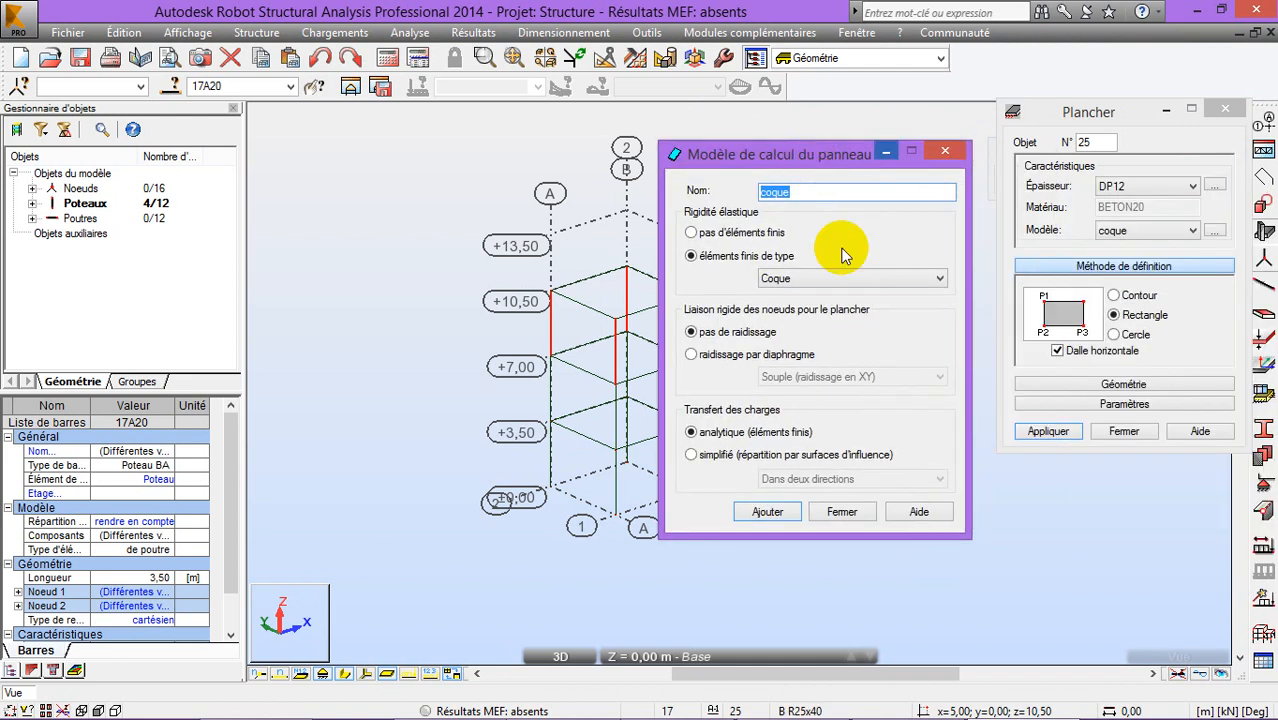
pyautogui.click(946, 152)
pyautogui.click(1226, 108)
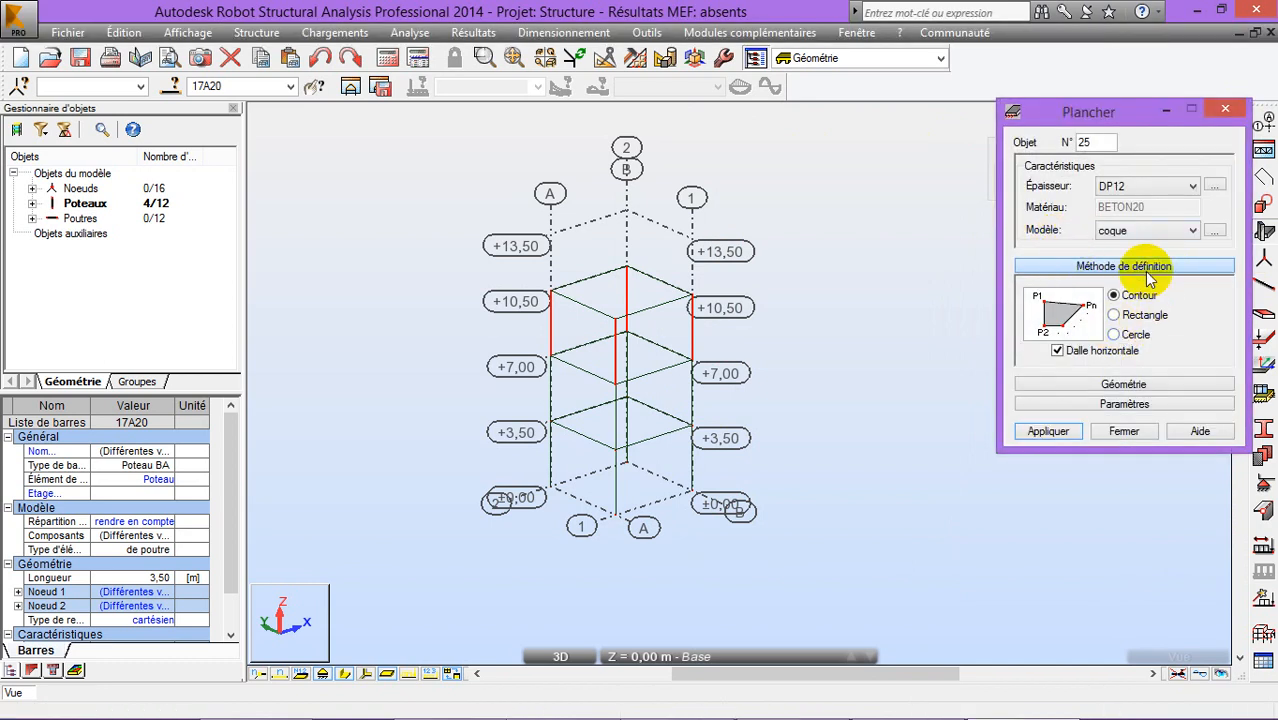
# Reopen the coque model's parameters beside the floor settings and set the floor's definition method to Rectangle
pyautogui.click(1216, 230)
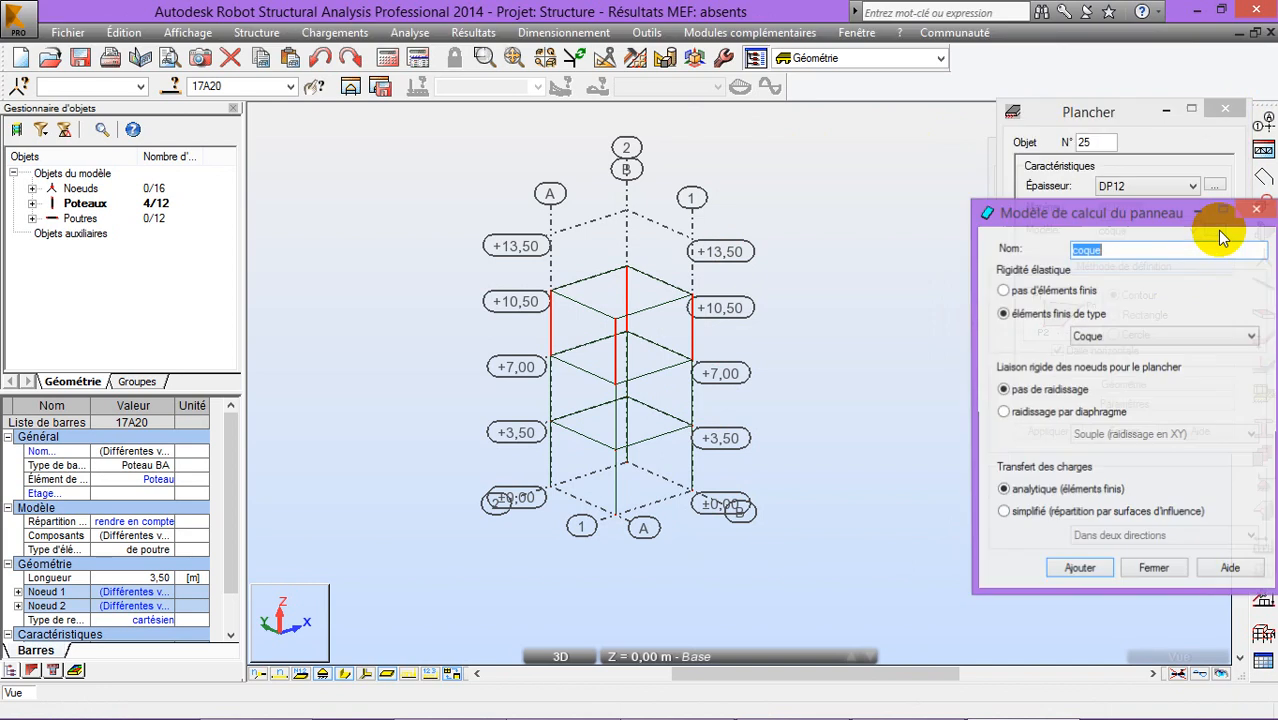
pyautogui.click(1147, 186)
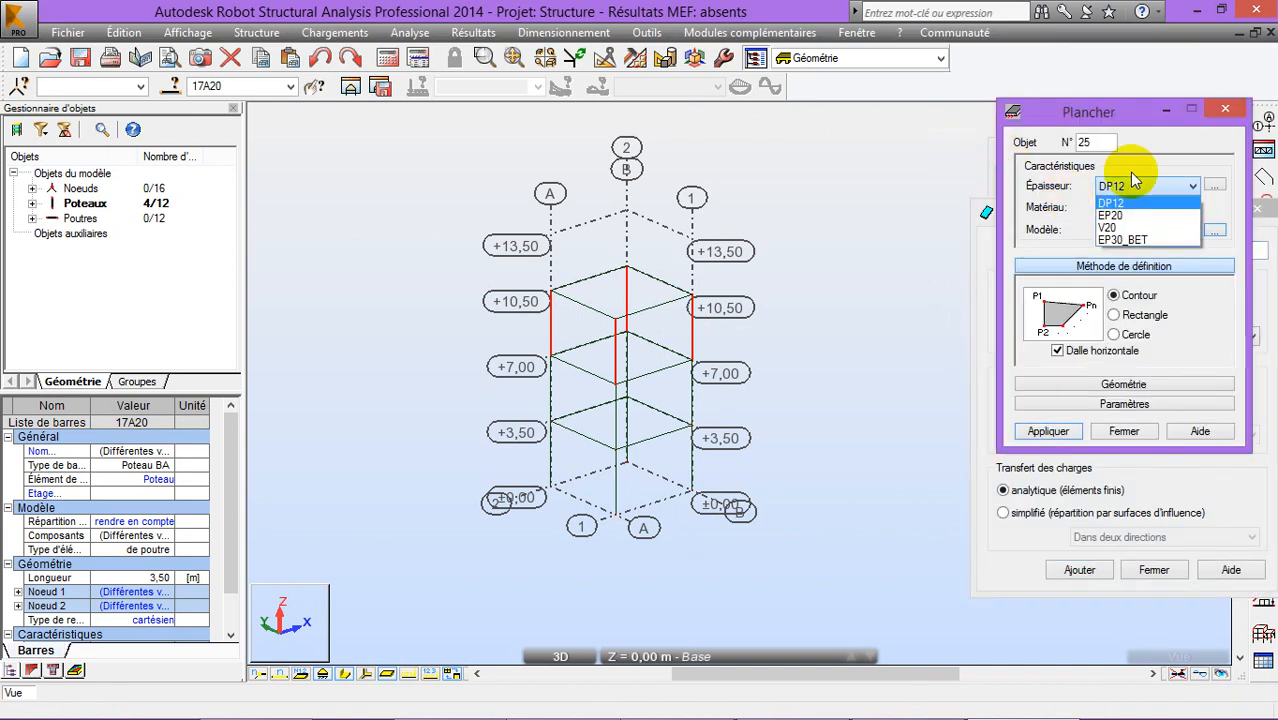
pyautogui.click(1120, 118)
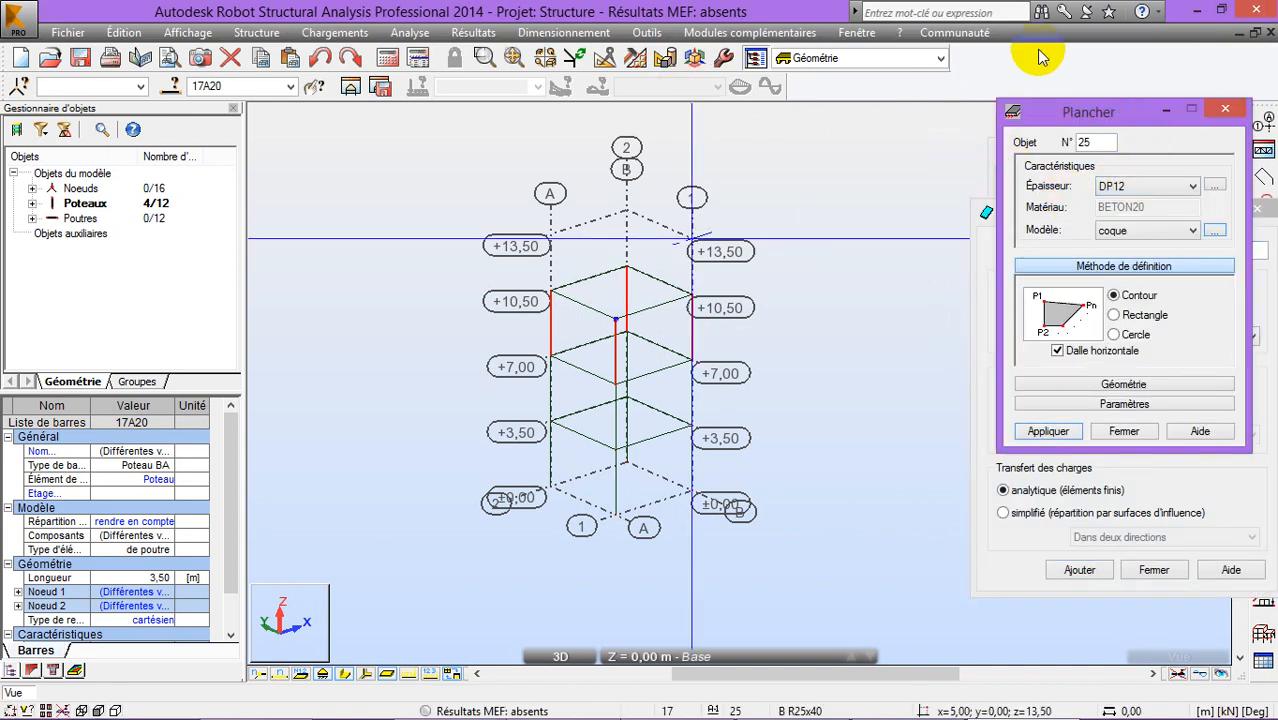
pyautogui.moveTo(1090, 112); pyautogui.dragTo(774, 173)
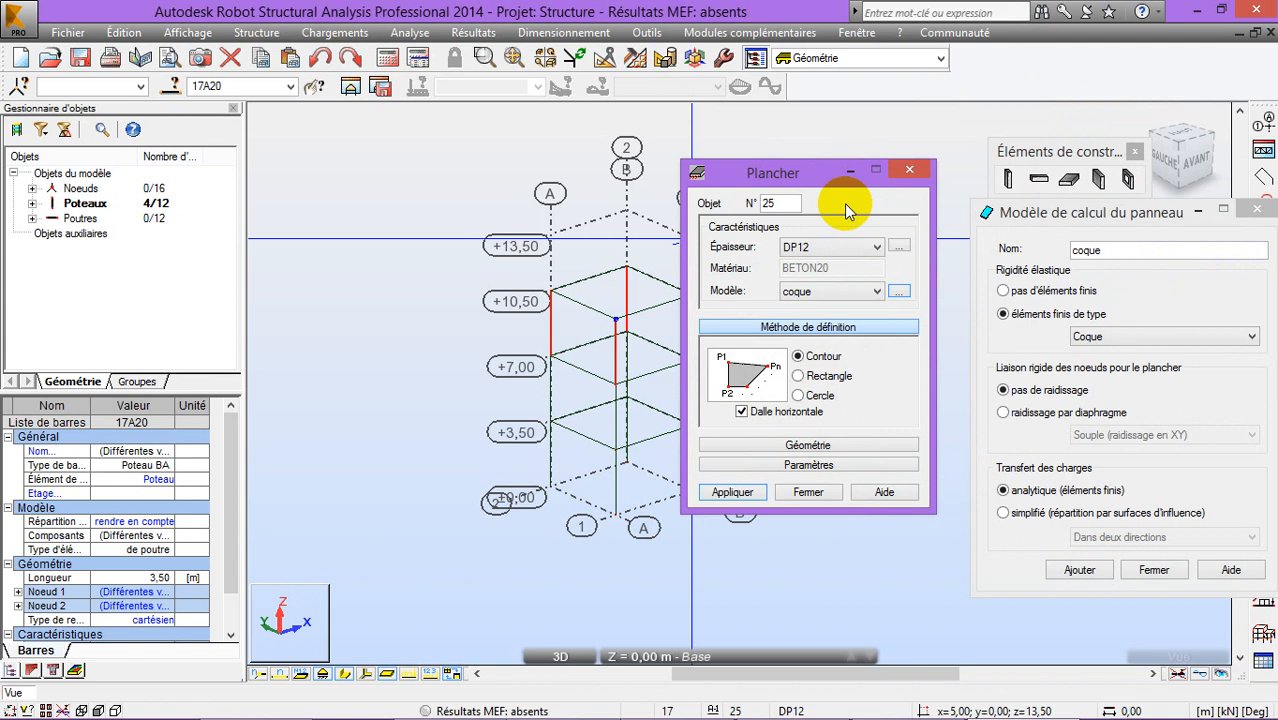
pyautogui.click(826, 377)
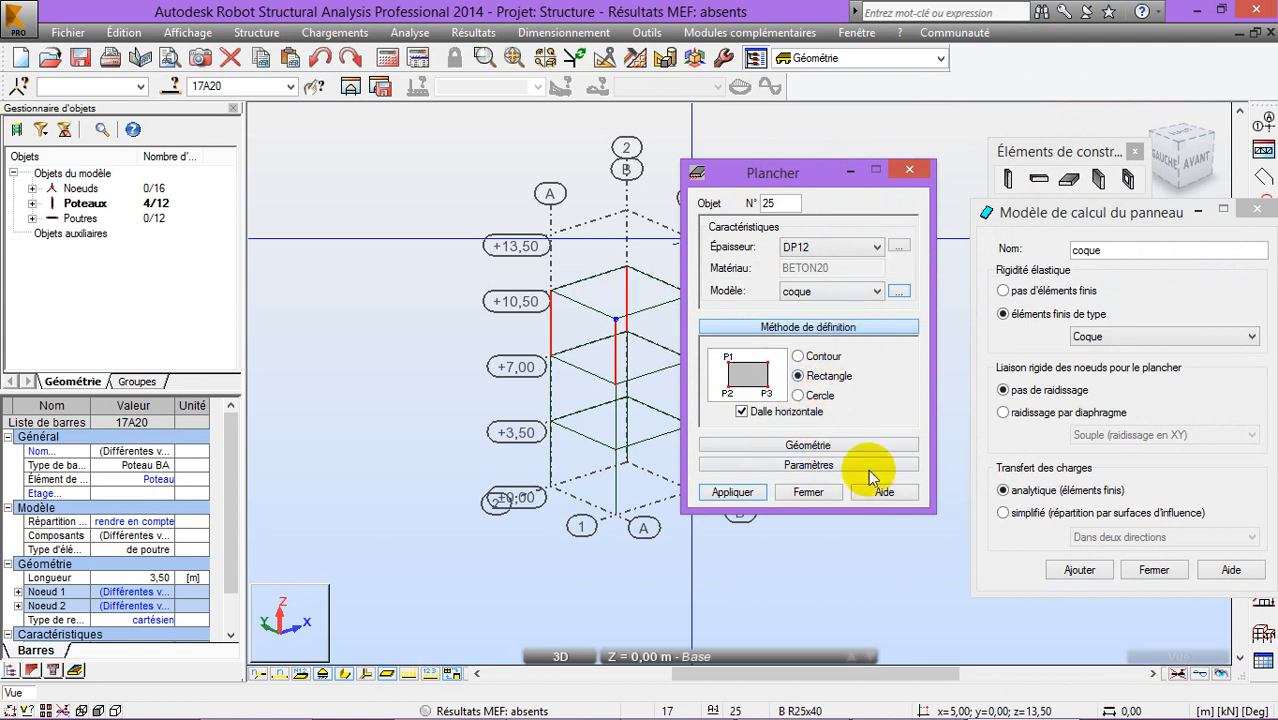
# Start a new slab thickness named DP25 with a uniform thickness of 25 cm
pyautogui.click(897, 248)
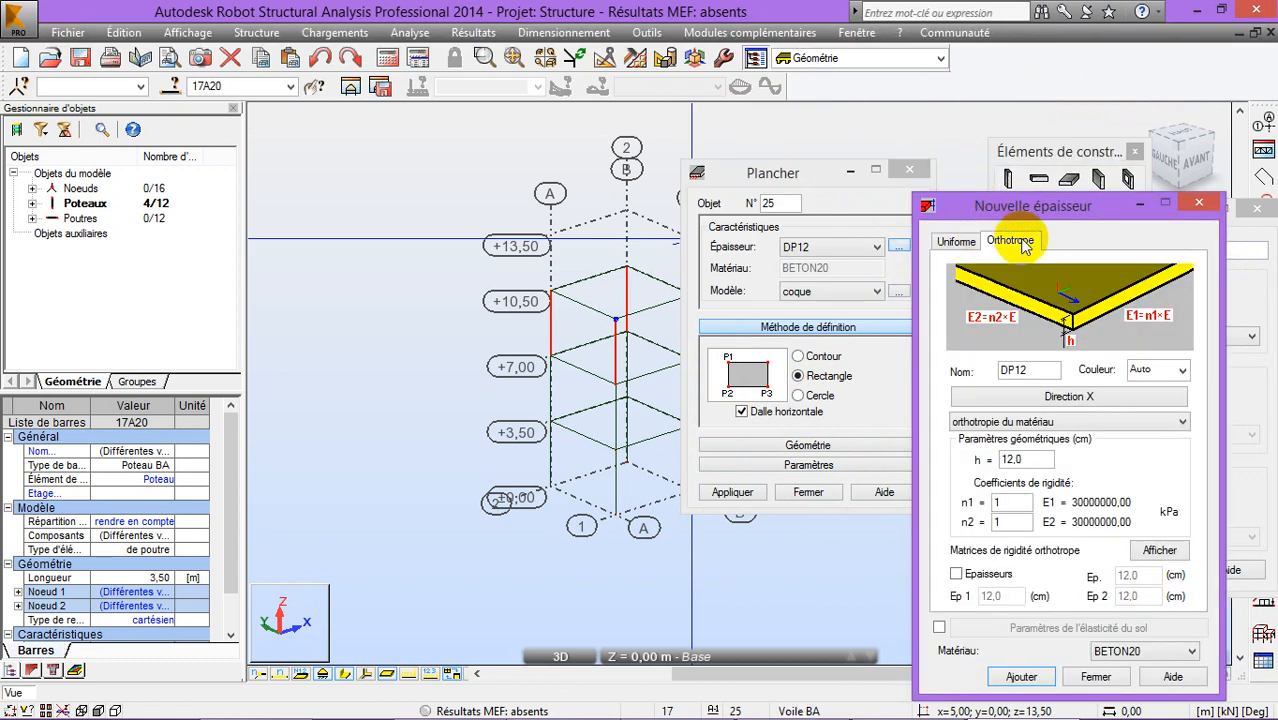
pyautogui.moveTo(1048, 213); pyautogui.dragTo(758, 108)
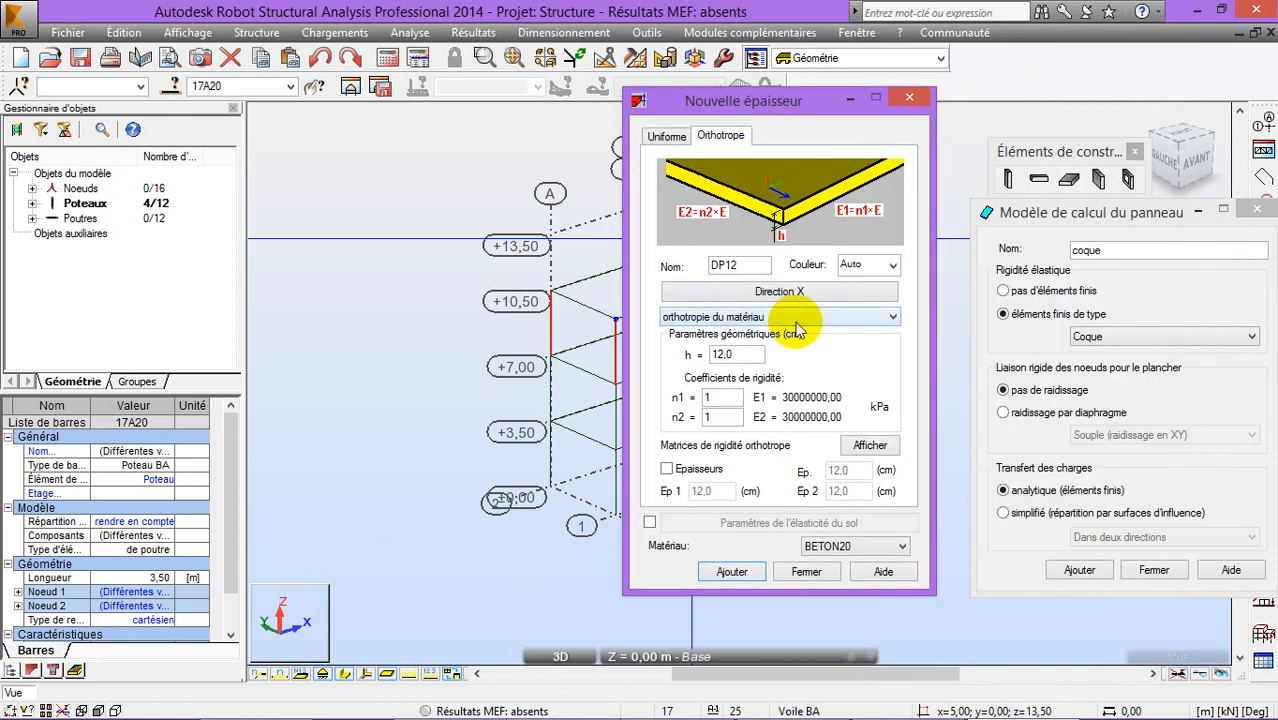
pyautogui.click(666, 136)
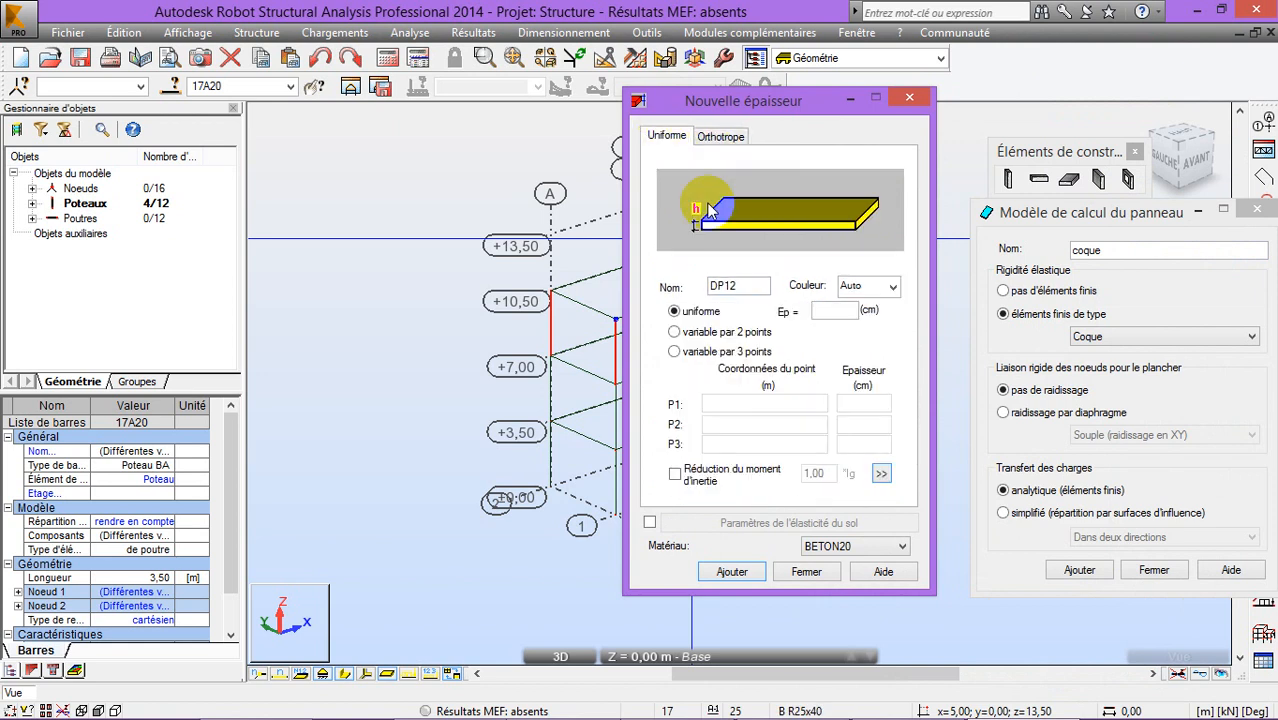
pyautogui.moveTo(743, 289); pyautogui.dragTo(688, 286)
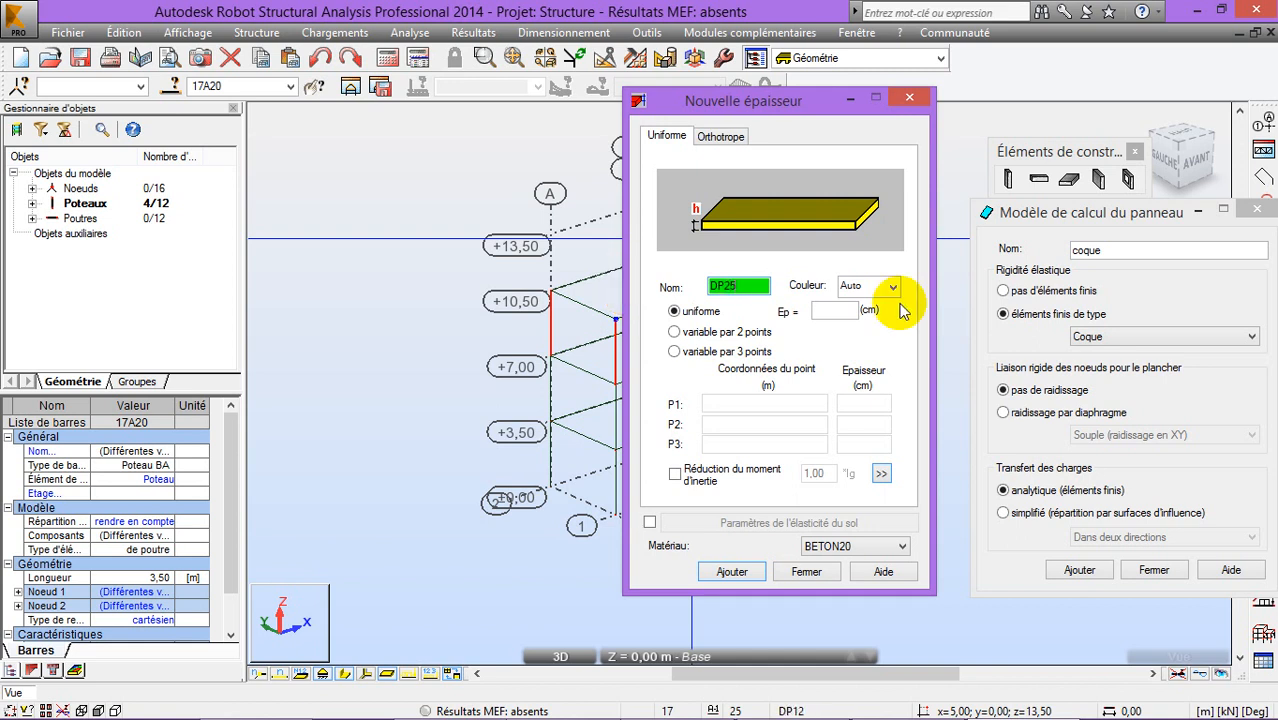
pyautogui.click(840, 311)
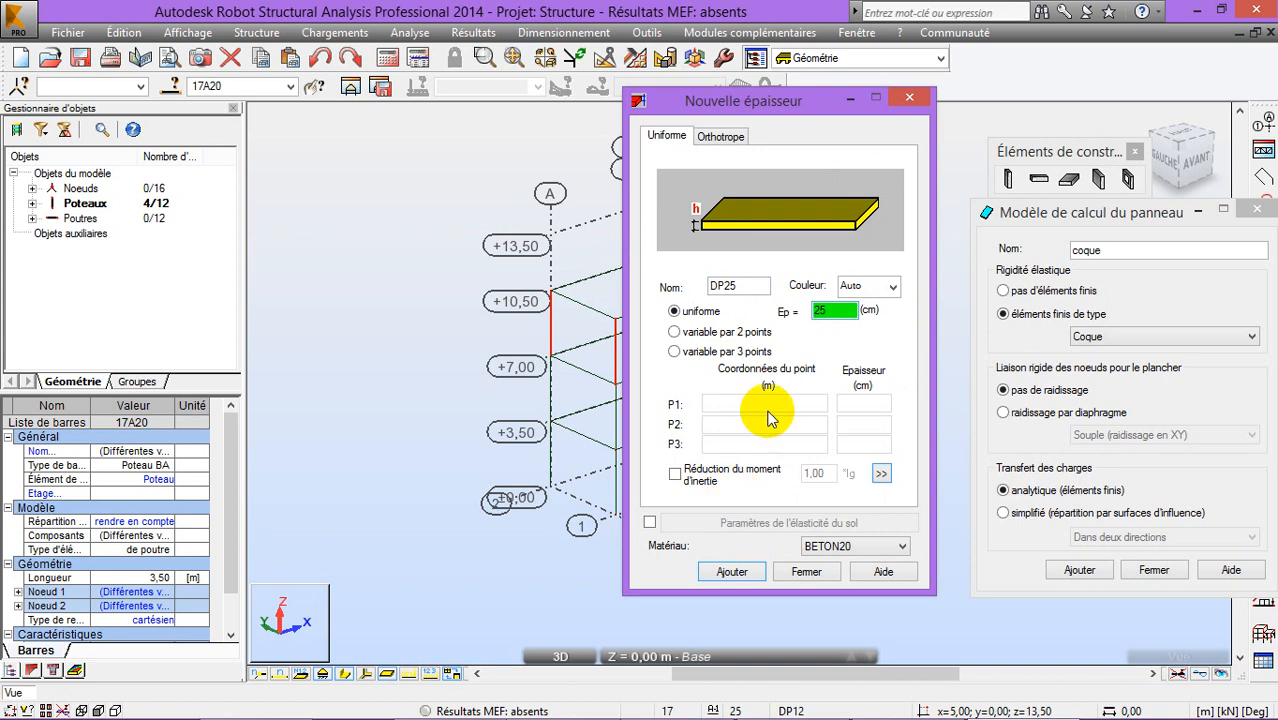
# Set DP25's orthotropic height h to 25 cm, enable Epaisseurs, and add the thickness
pyautogui.click(706, 137)
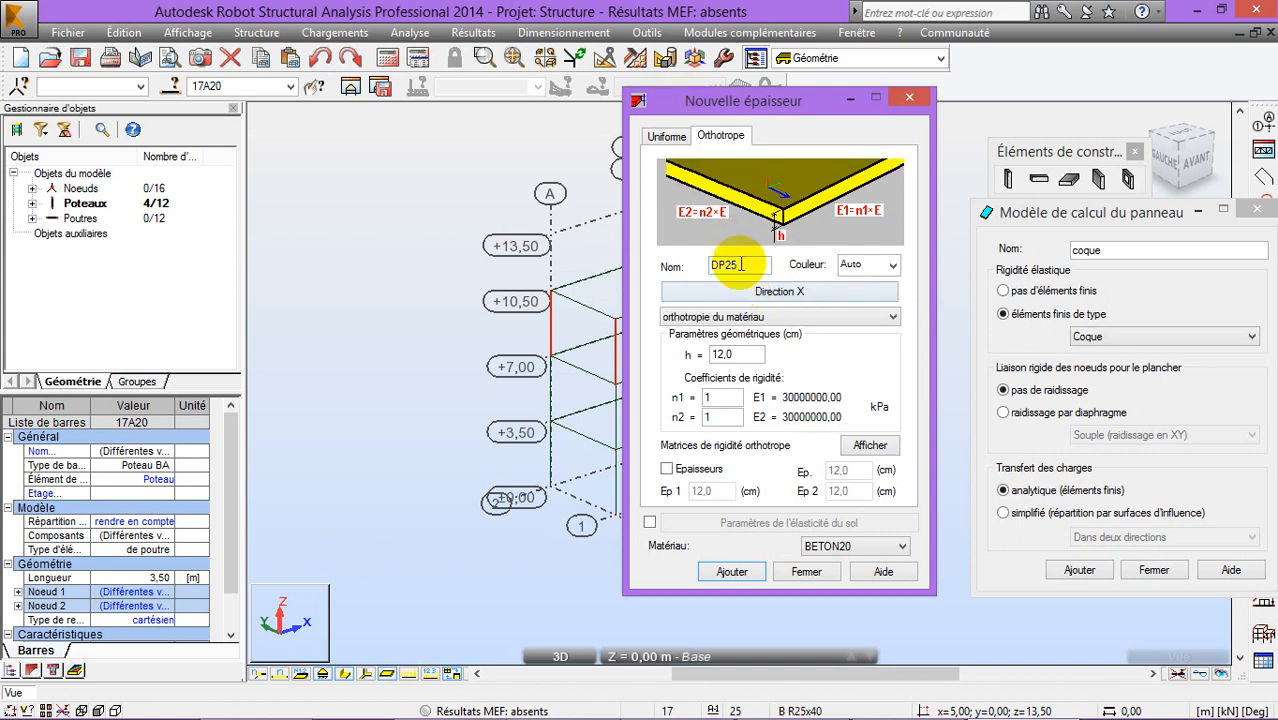
pyautogui.doubleClick(735, 354)
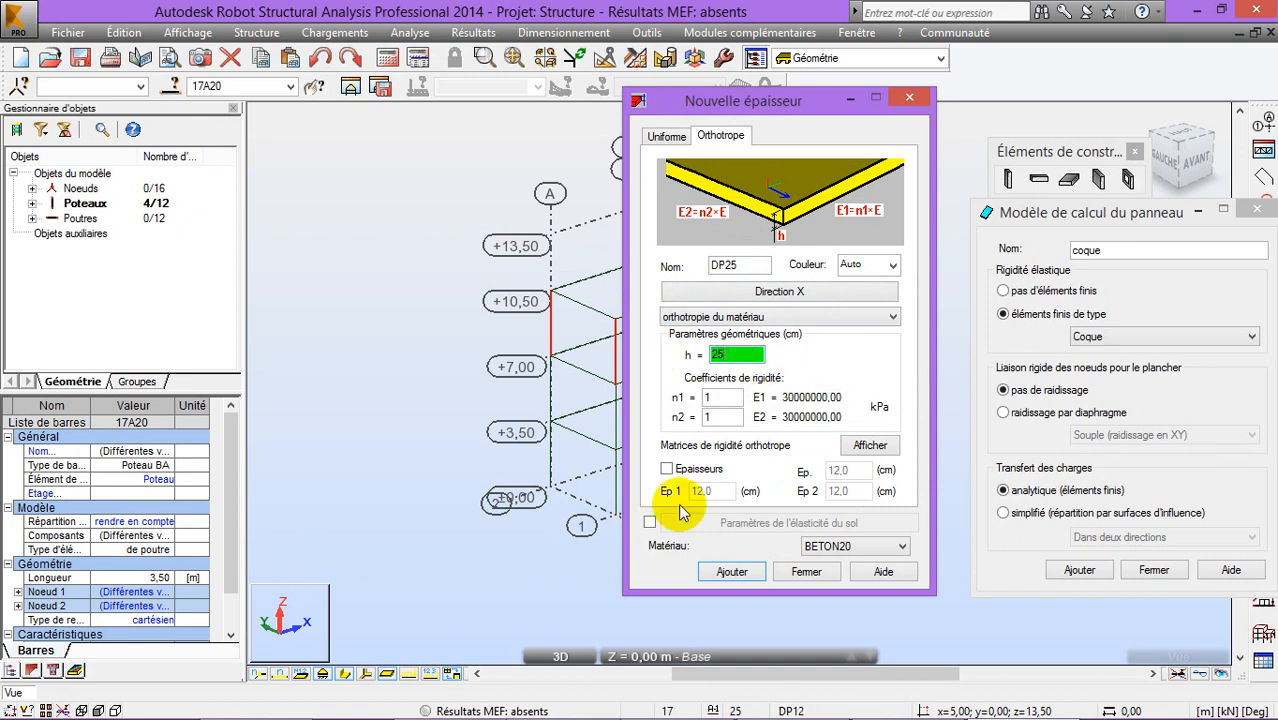
pyautogui.click(690, 469)
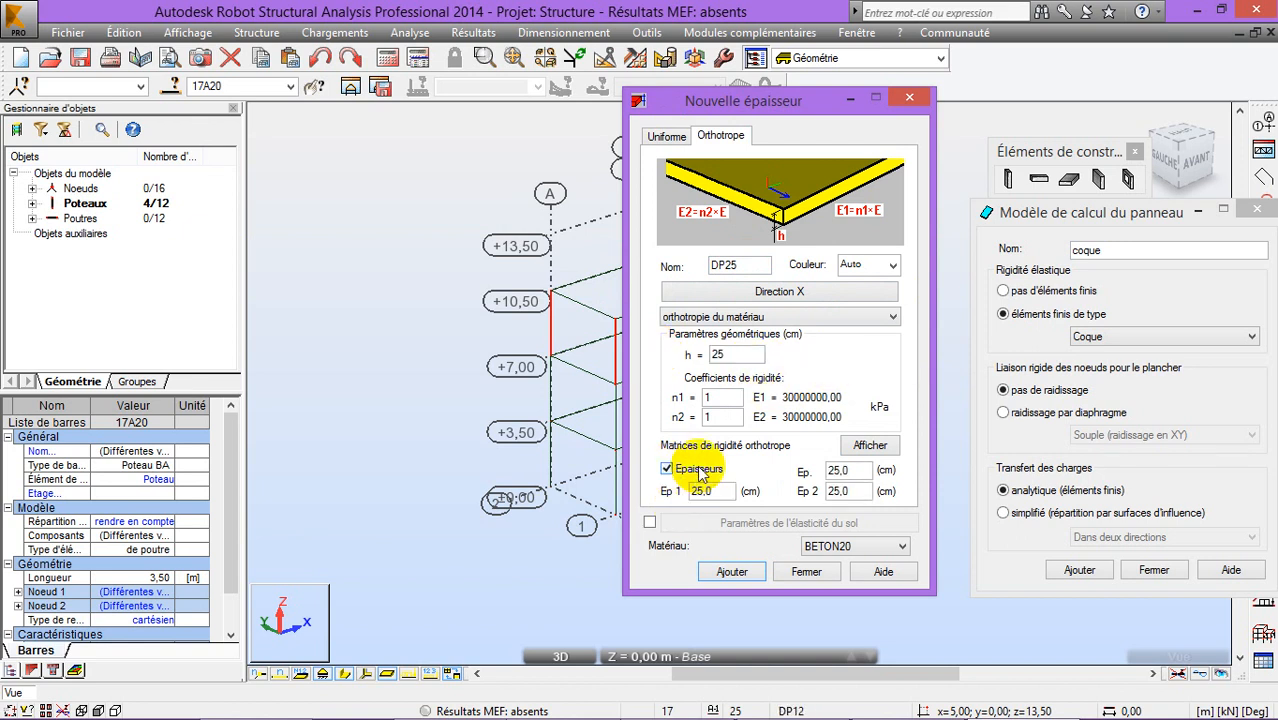
pyautogui.click(750, 578)
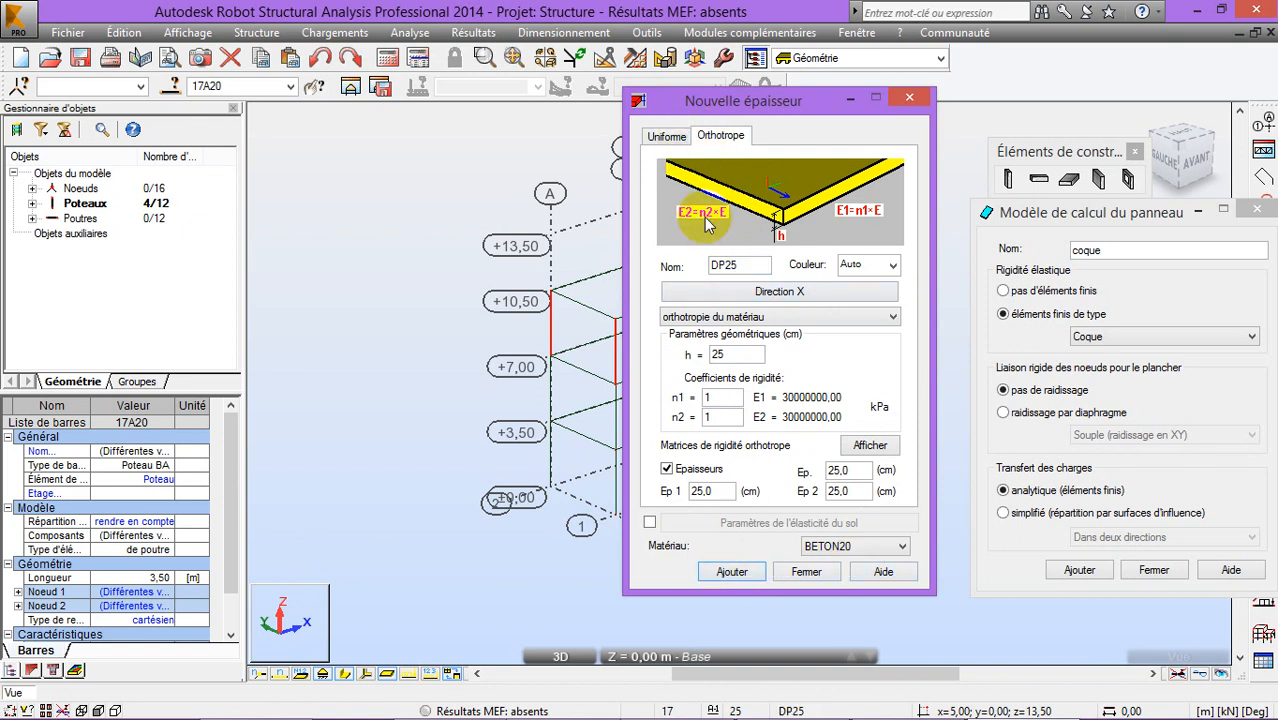
# Define another uniform thickness named DP15 with Ep set to 15 cm
pyautogui.click(665, 135)
pyautogui.moveTo(754, 291); pyautogui.dragTo(785, 308)
pyautogui.write('1')
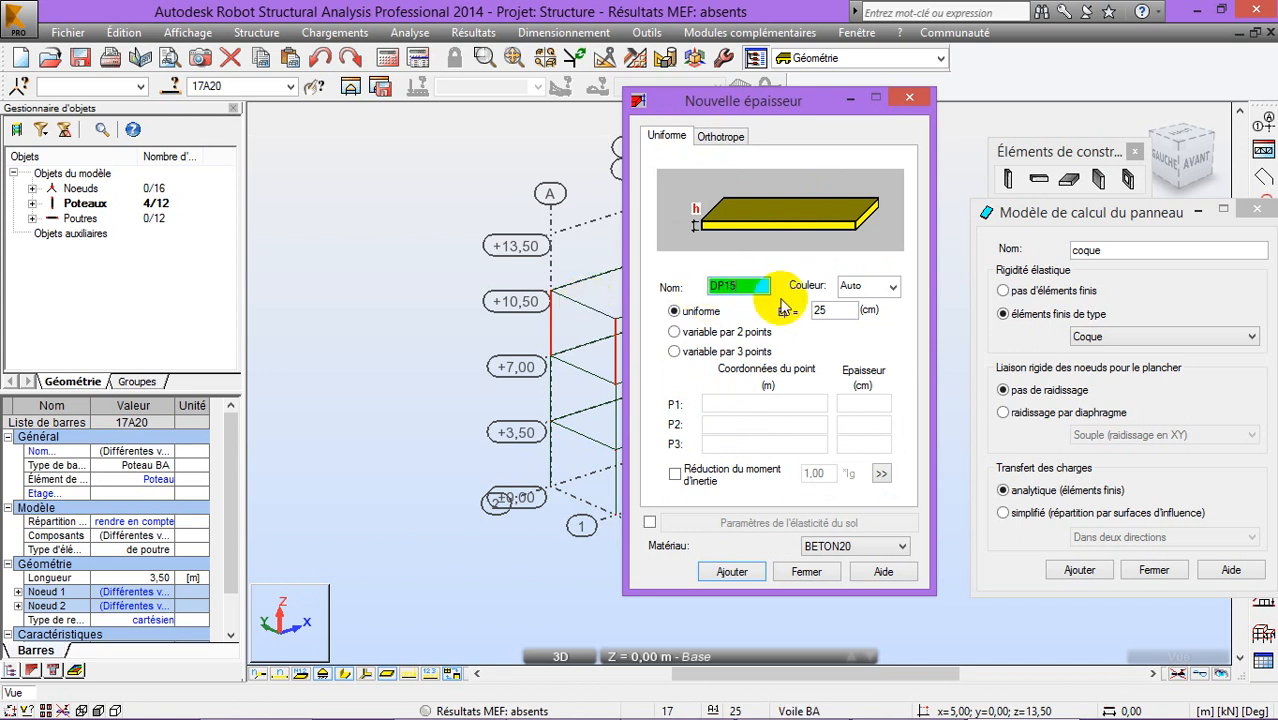
pyautogui.write('5')
pyautogui.doubleClick(836, 312)
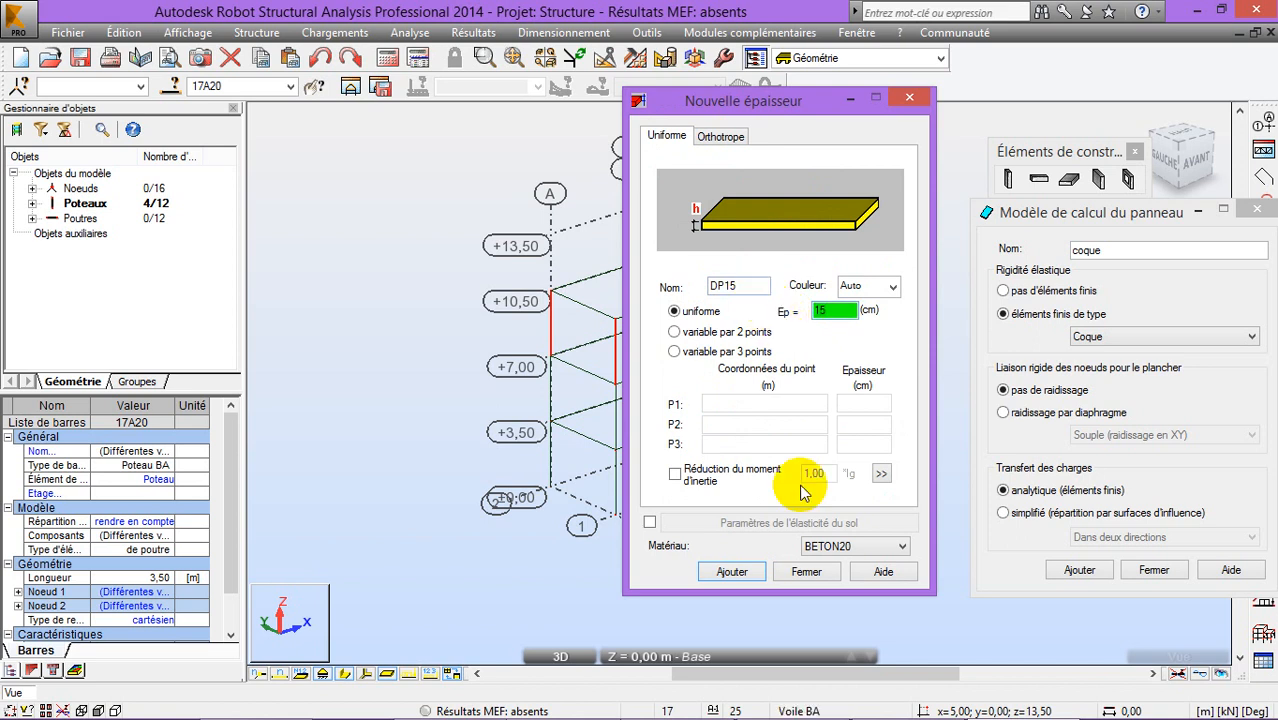
# Set DP15's orthotropic height h to 15 cm and keep the Epaisseurs option enabled
pyautogui.click(722, 137)
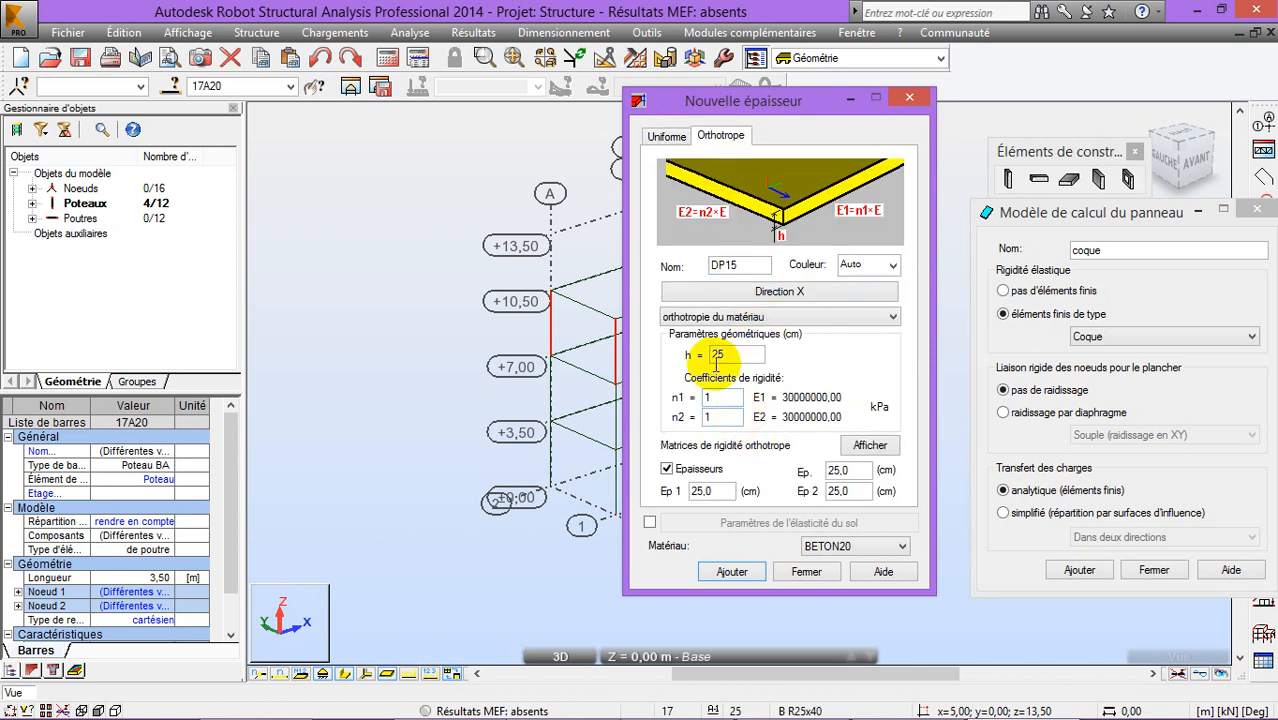
pyautogui.doubleClick(733, 357)
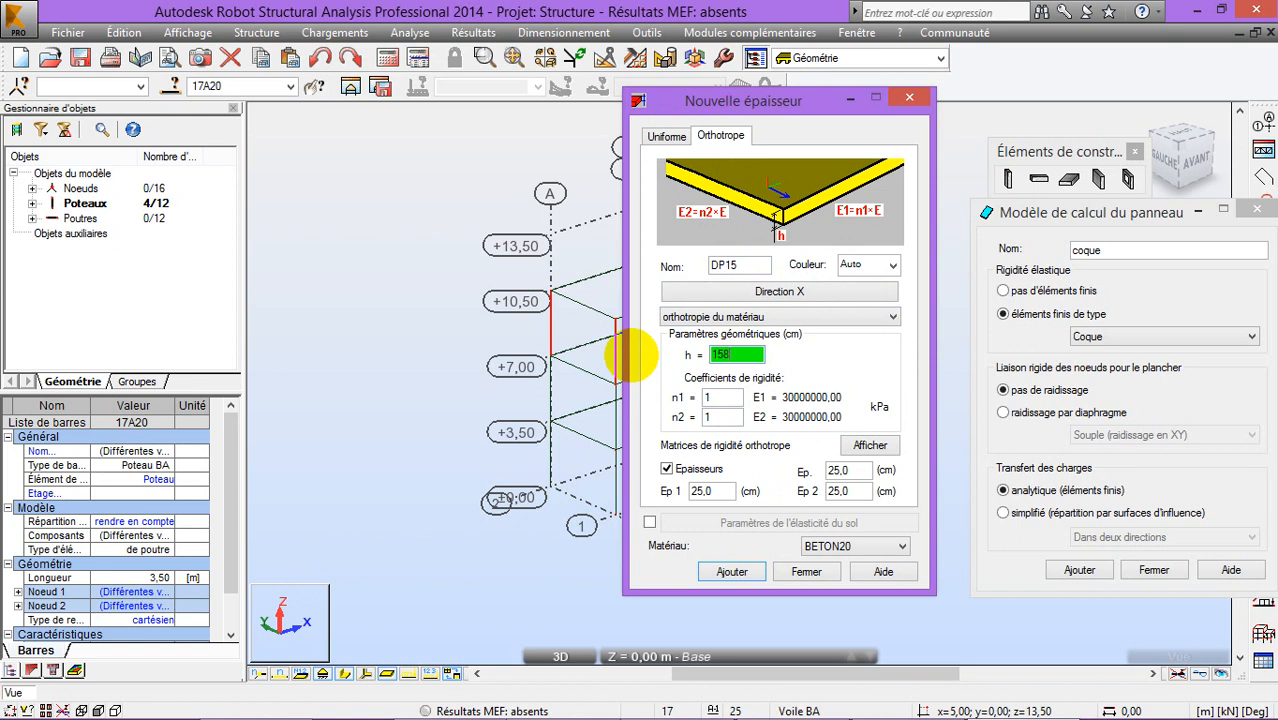
pyautogui.moveTo(745, 355); pyautogui.dragTo(629, 365)
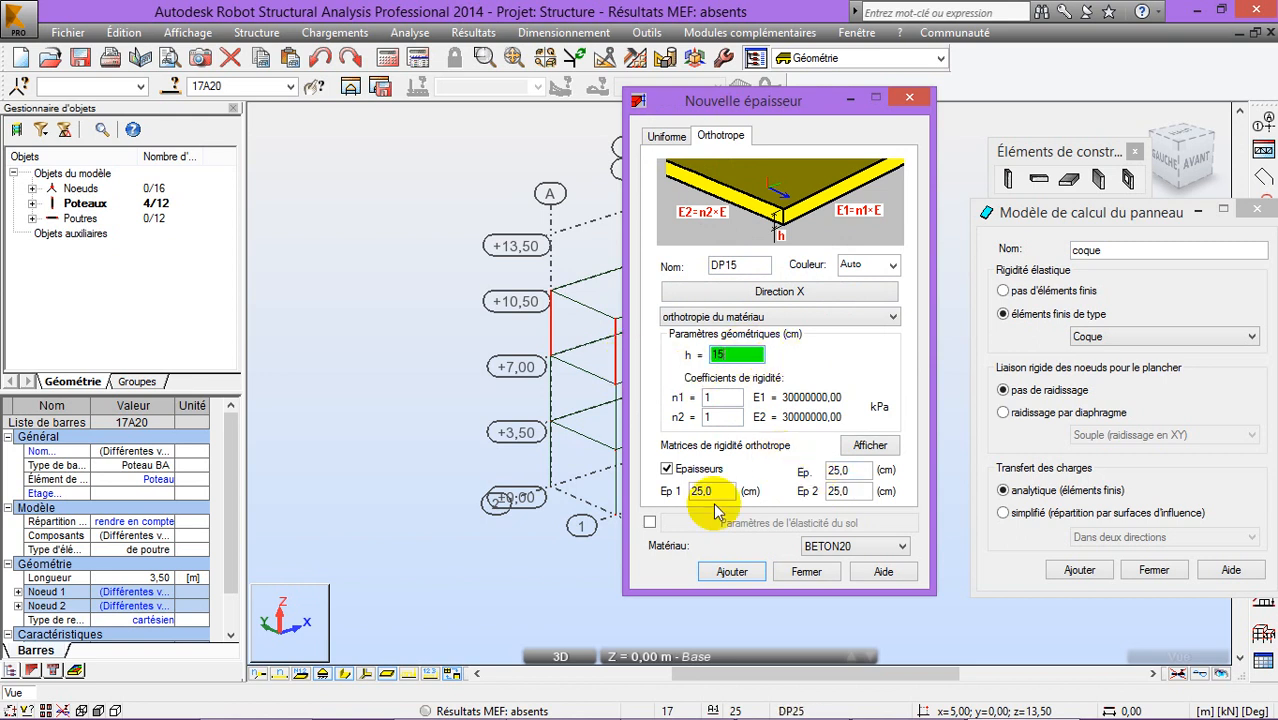
pyautogui.click(686, 470)
pyautogui.click(688, 470)
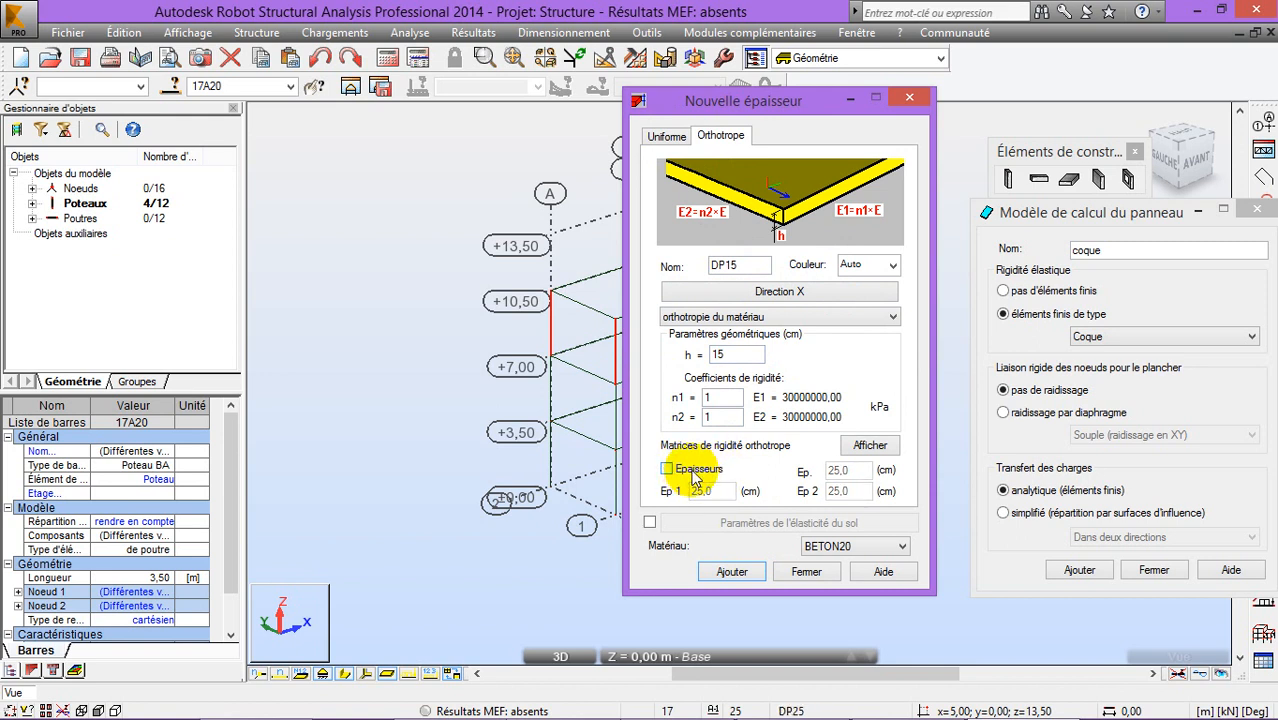
# Set DP15's Ep 1, Ep. and Ep 2 values to 15 cm, add the thickness and close its definition
pyautogui.click(711, 489)
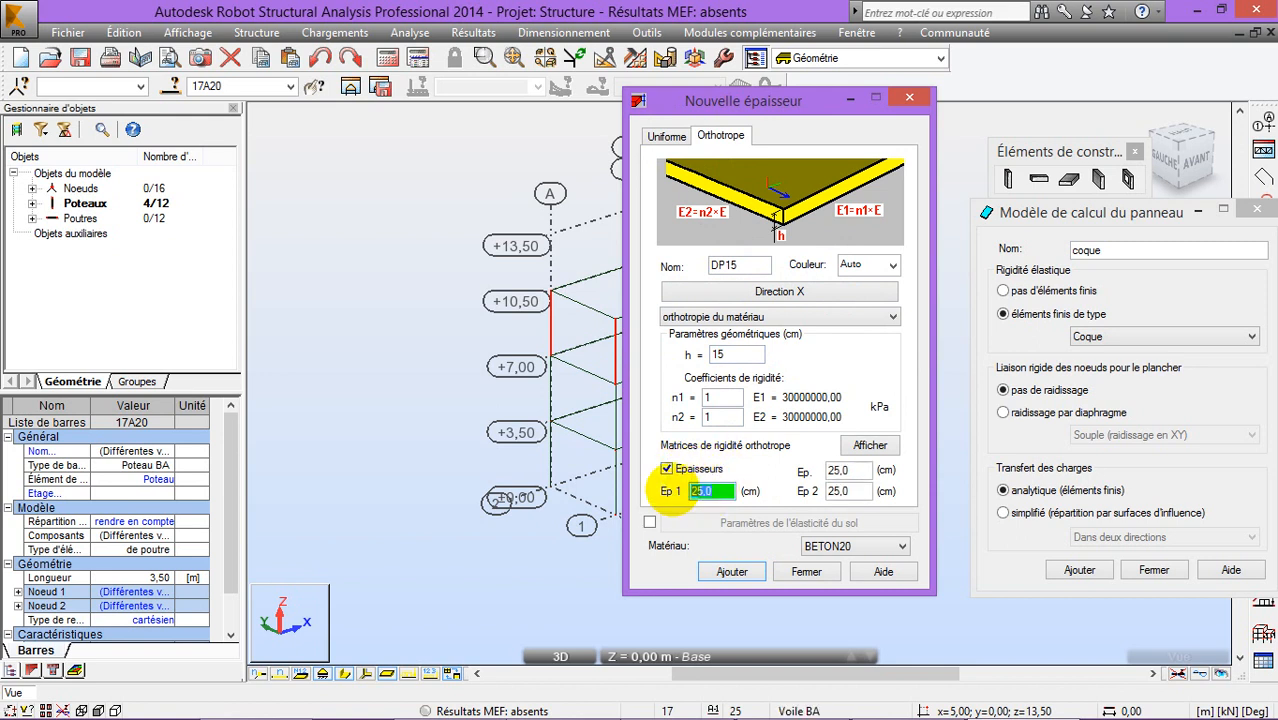
pyautogui.write('5')
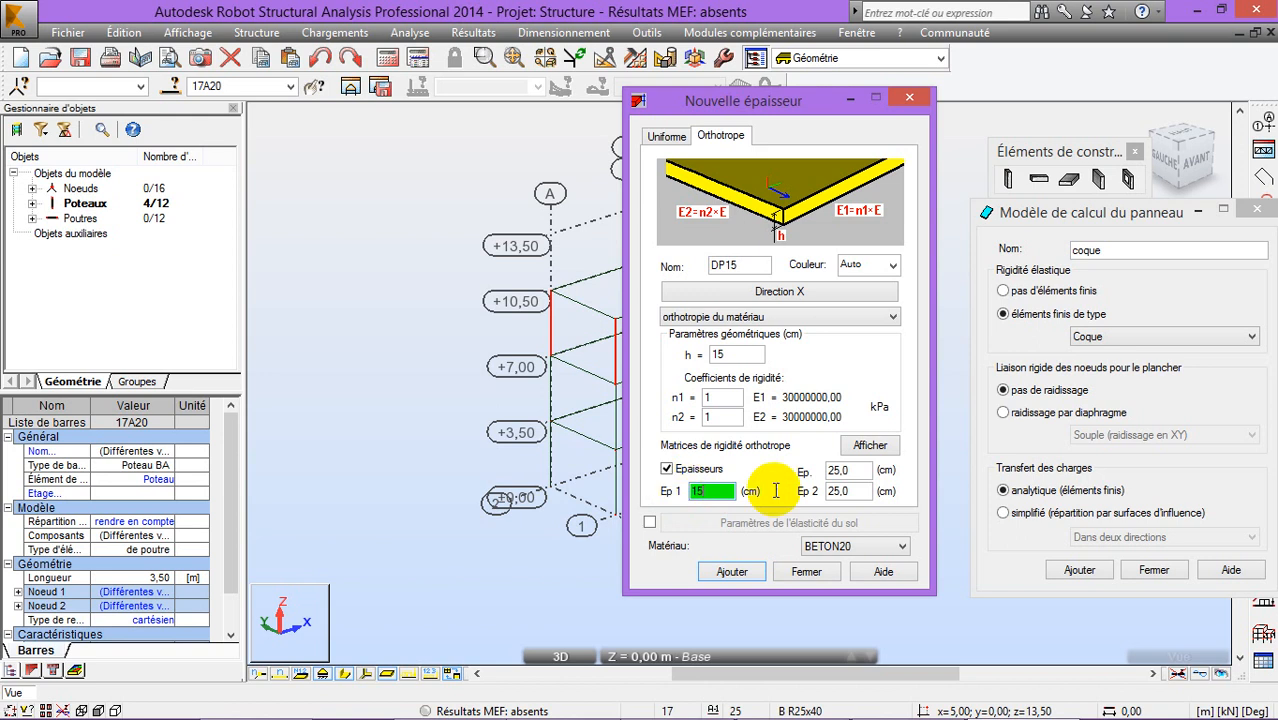
pyautogui.click(848, 470)
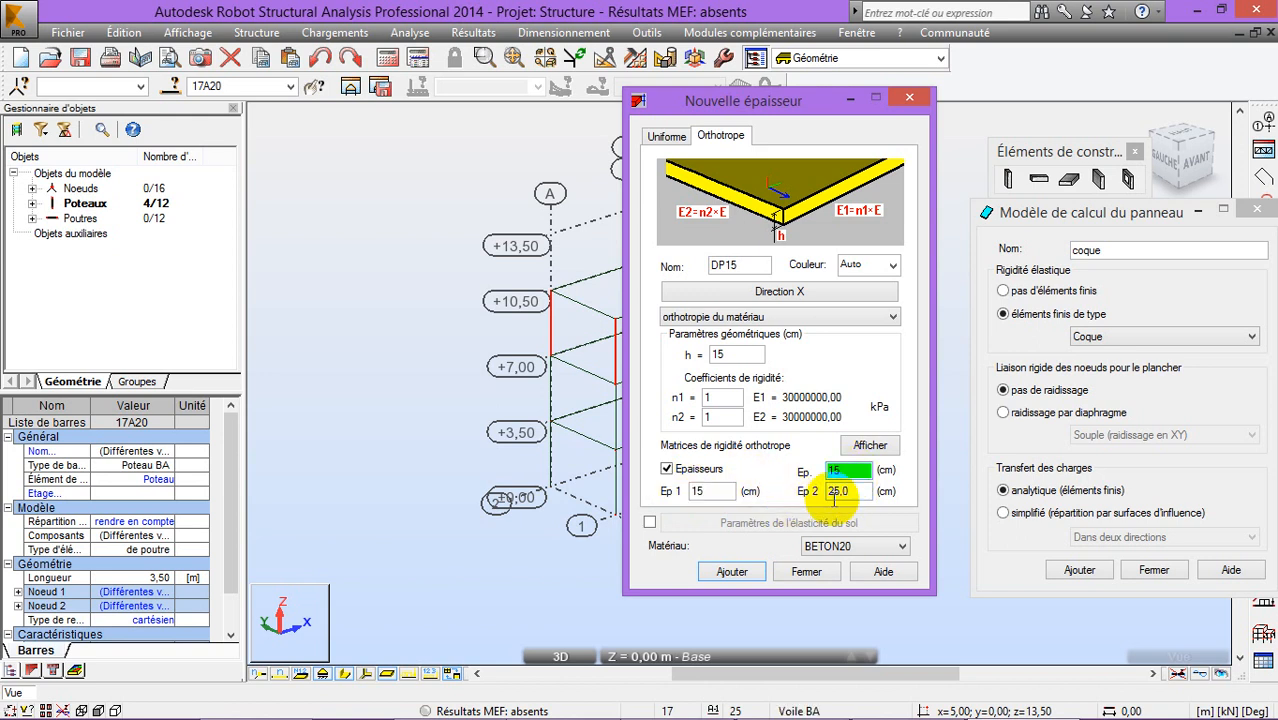
pyautogui.press('Tab')
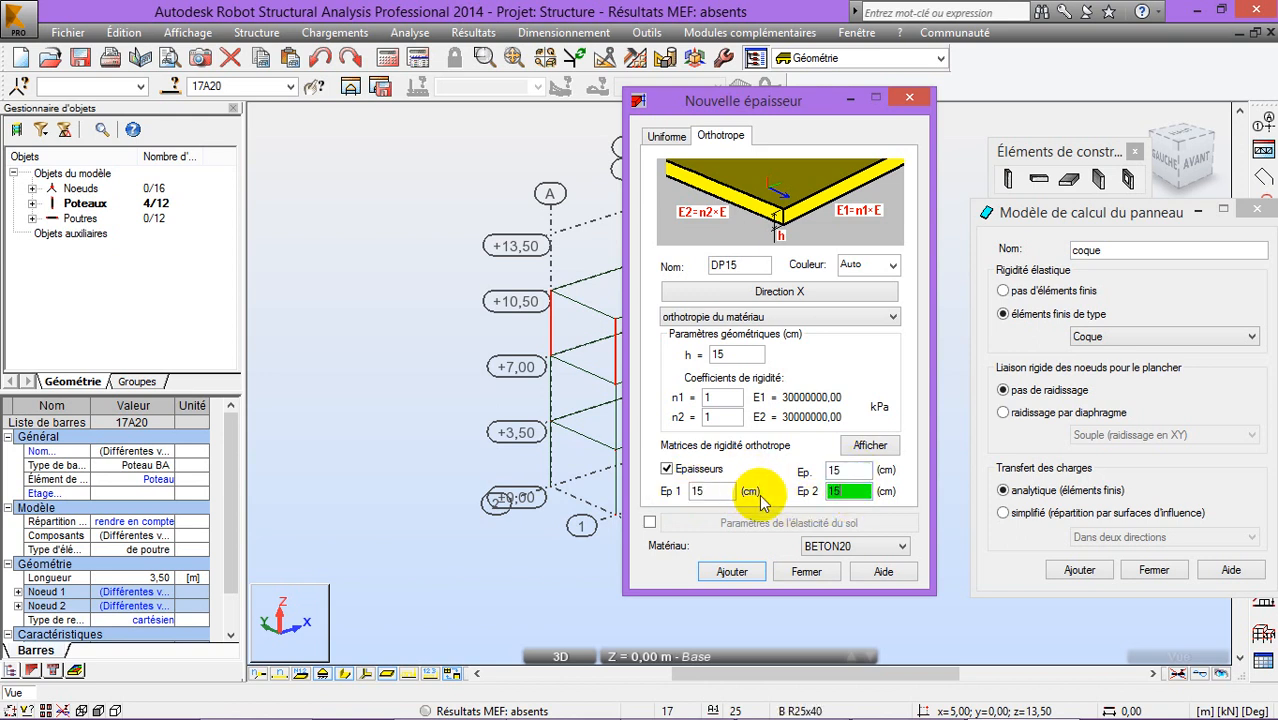
pyautogui.click(668, 470)
pyautogui.click(668, 470)
pyautogui.click(732, 571)
pyautogui.click(805, 571)
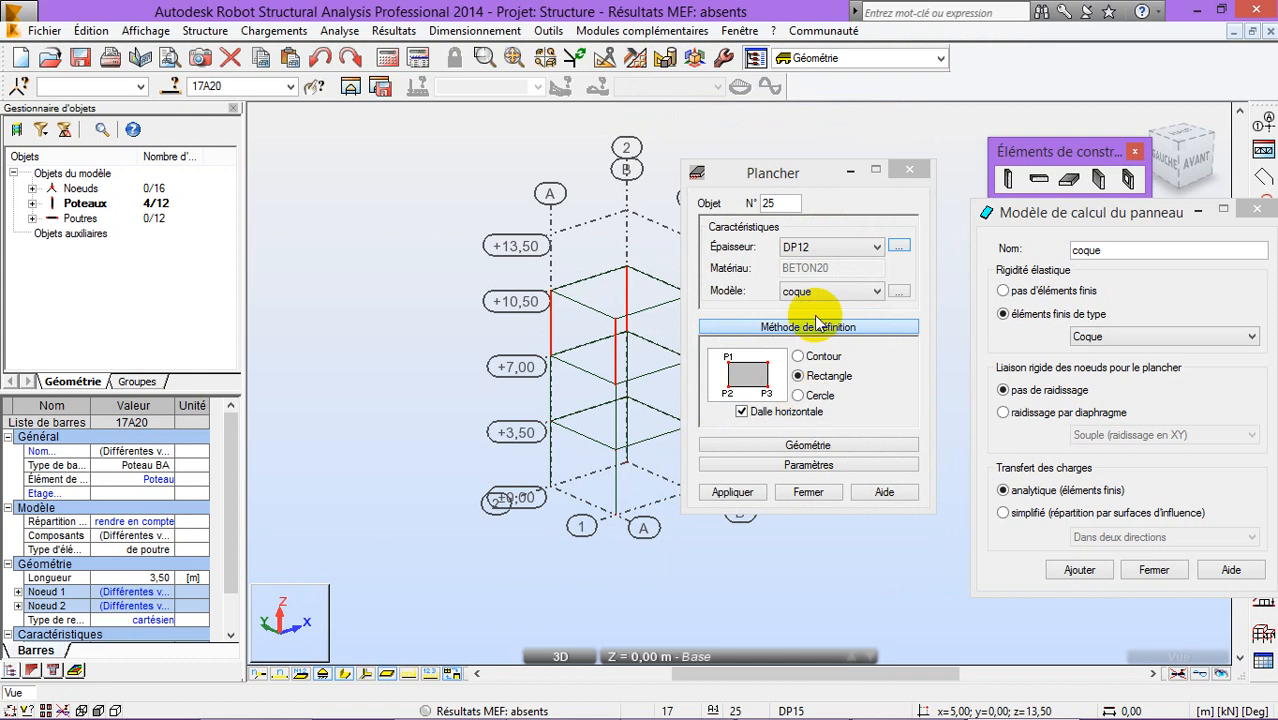
# Create a rectangular floor slab with thickness DP25 and the coque model across the column tops at level +10,50
pyautogui.moveTo(805, 177); pyautogui.dragTo(997, 146)
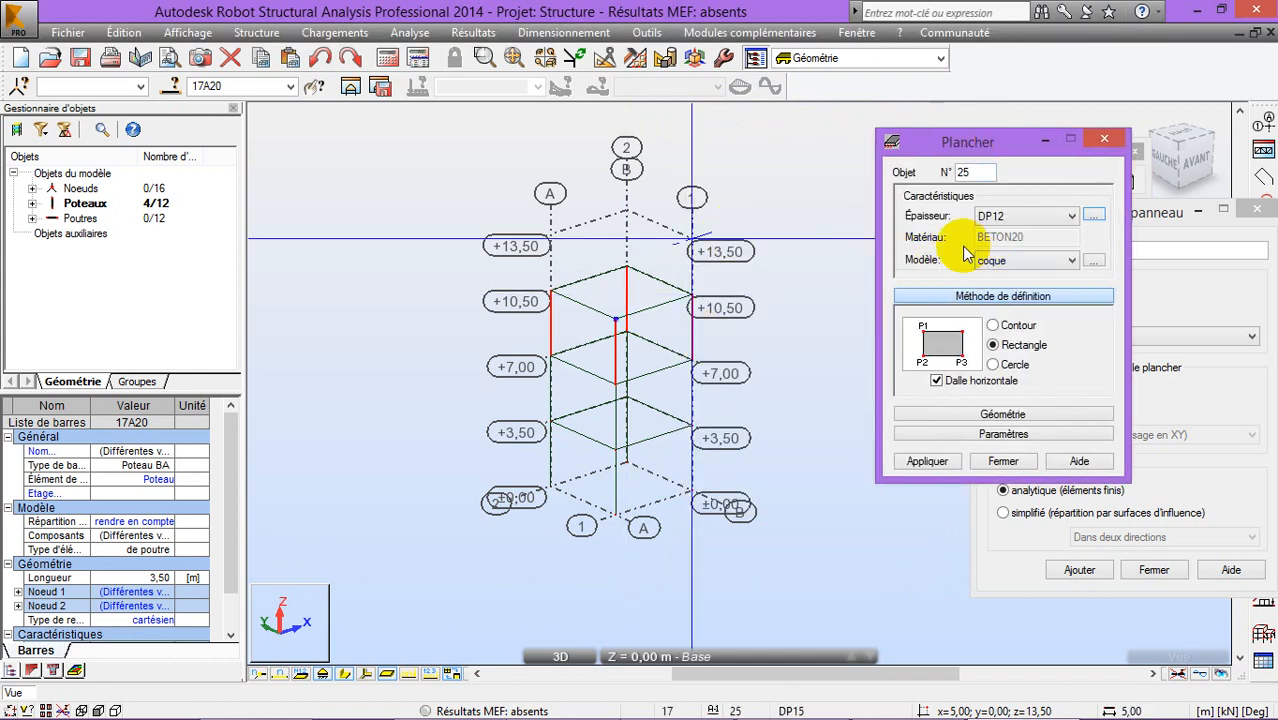
pyautogui.click(1025, 218)
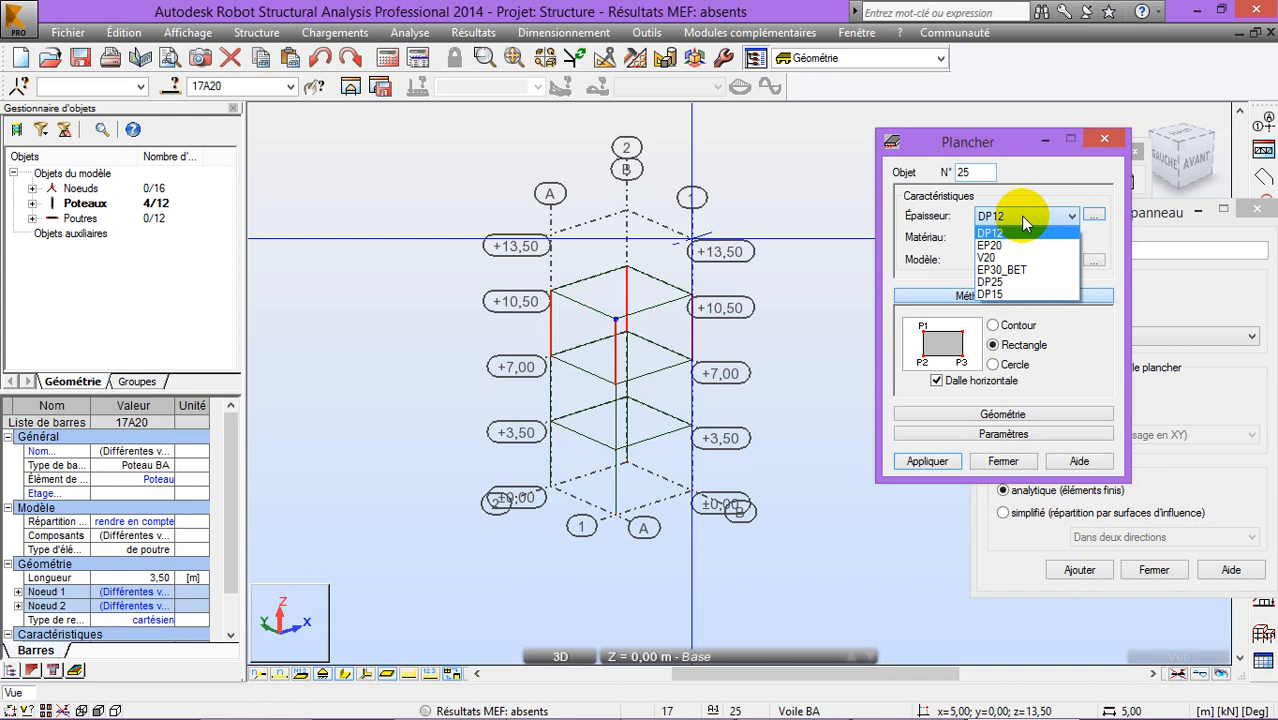
pyautogui.click(1030, 282)
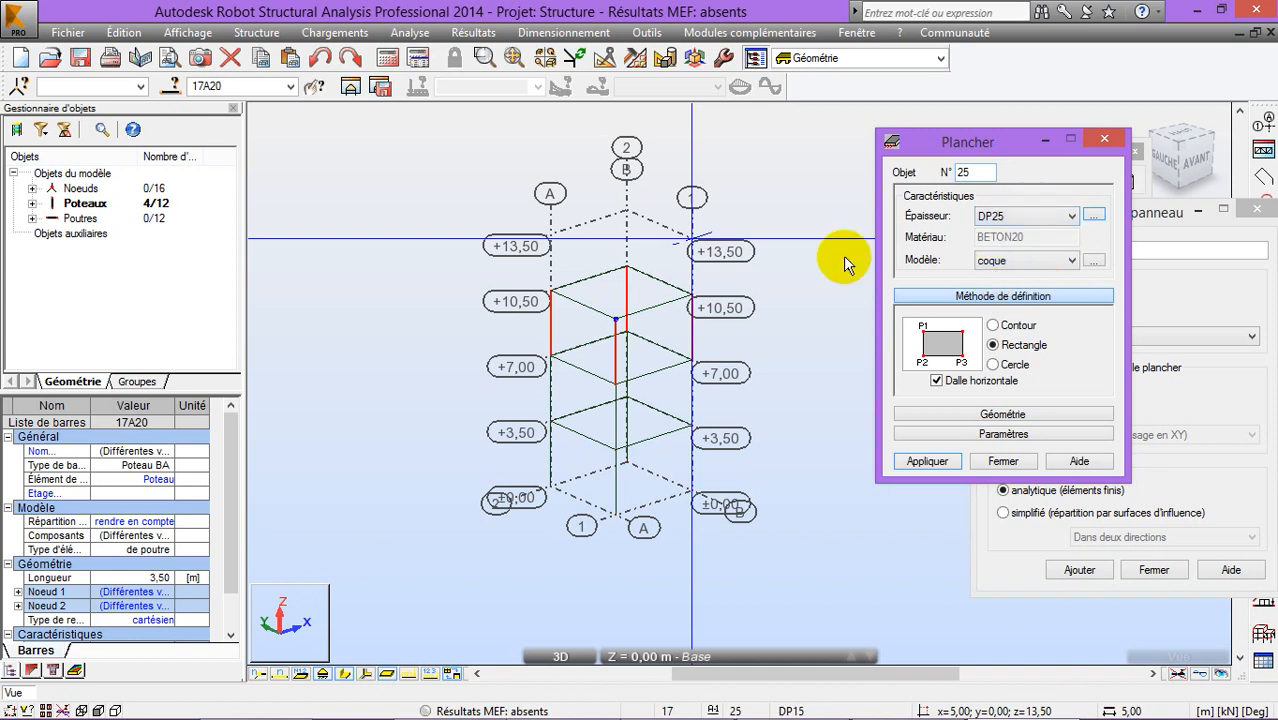
pyautogui.click(553, 293)
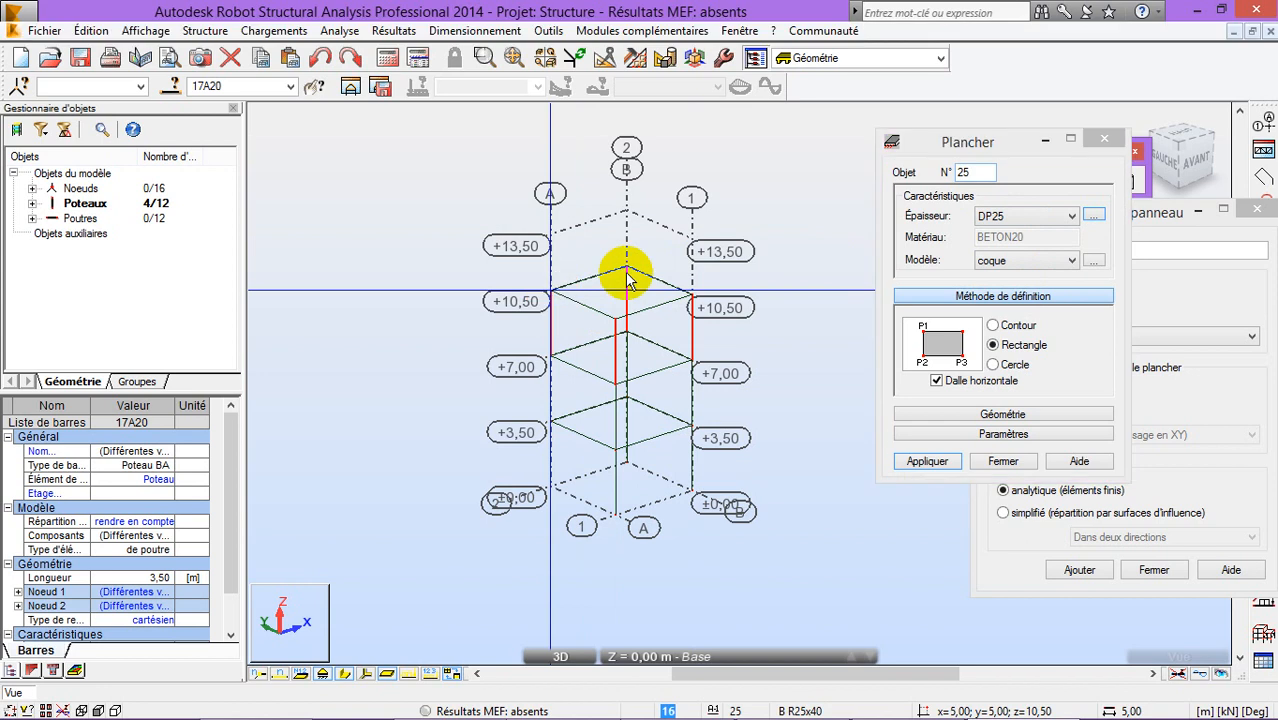
pyautogui.click(693, 294)
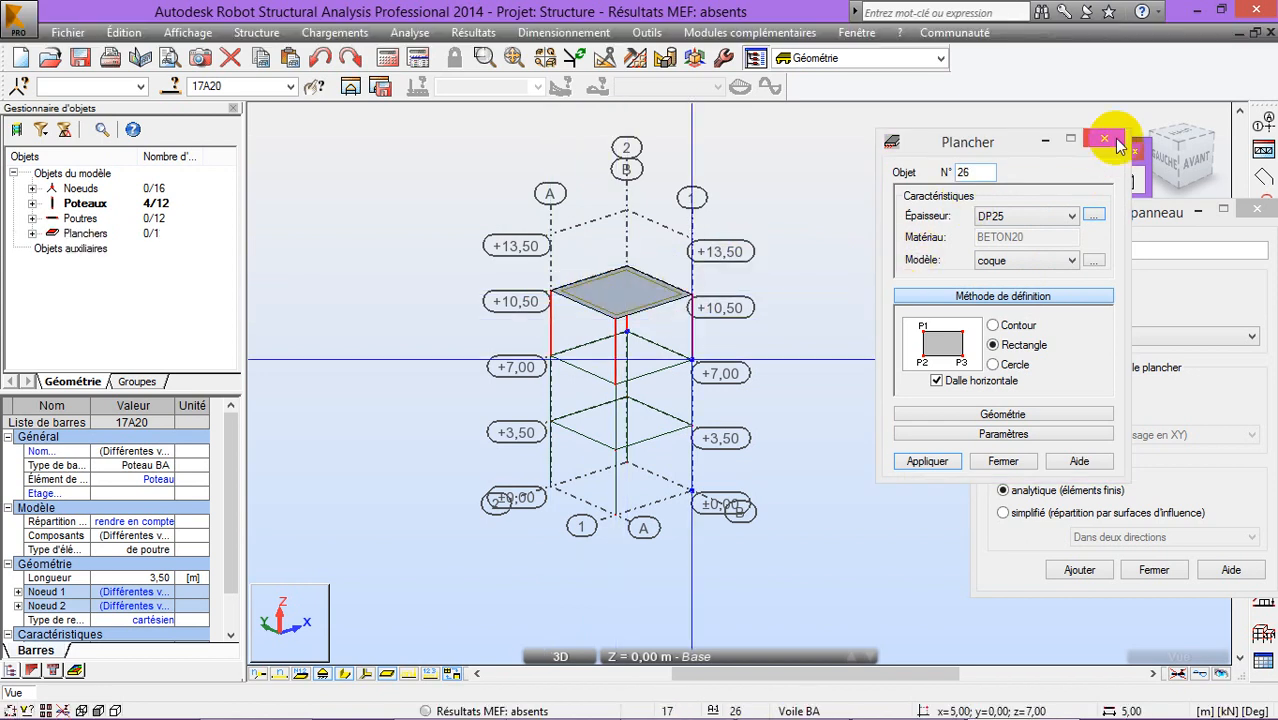
pyautogui.moveTo(981, 149); pyautogui.dragTo(985, 155)
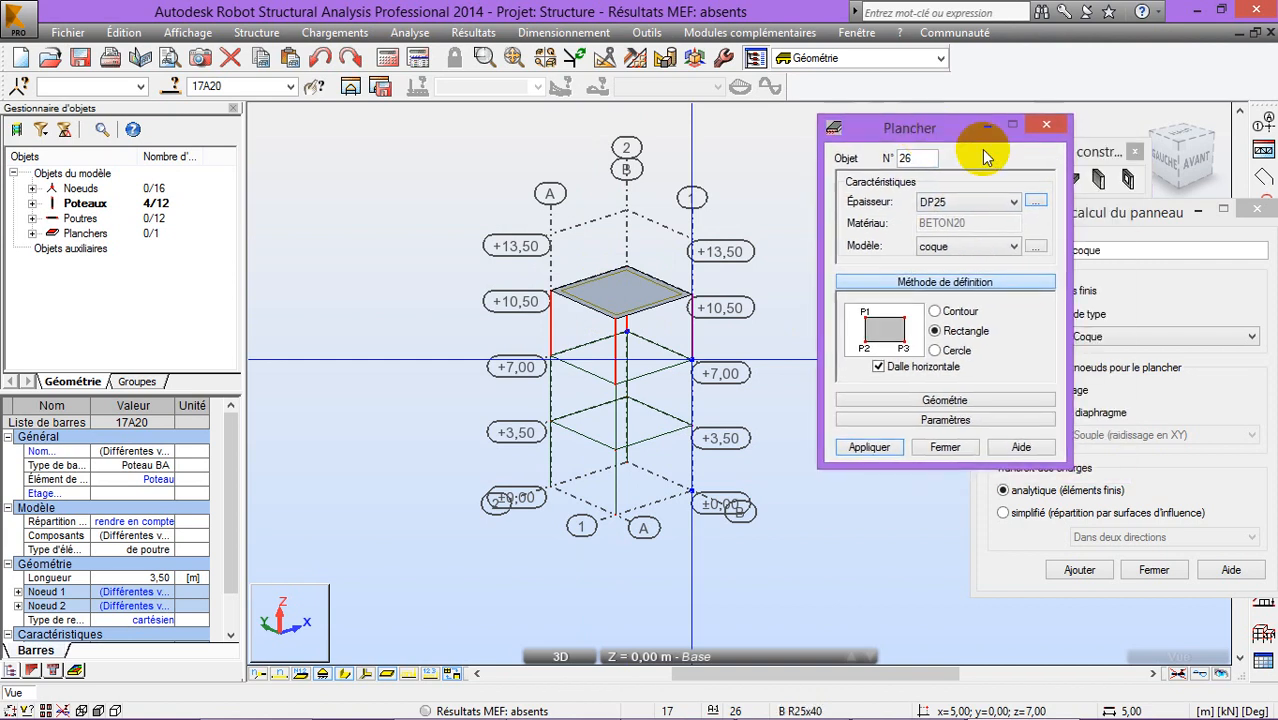
pyautogui.click(1046, 125)
# Build four upward walls with thickness EP20 along the edges of the slab at level +10,50
pyautogui.click(1100, 178)
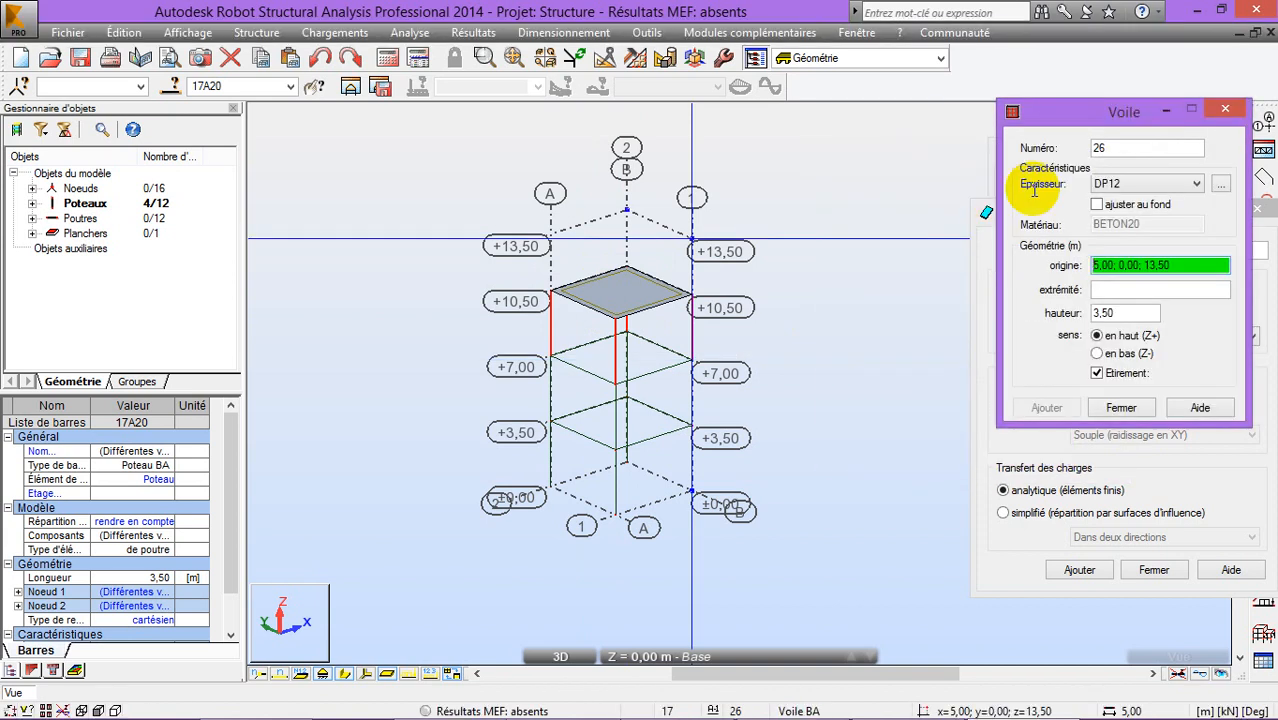
pyautogui.moveTo(1085, 129); pyautogui.dragTo(837, 129)
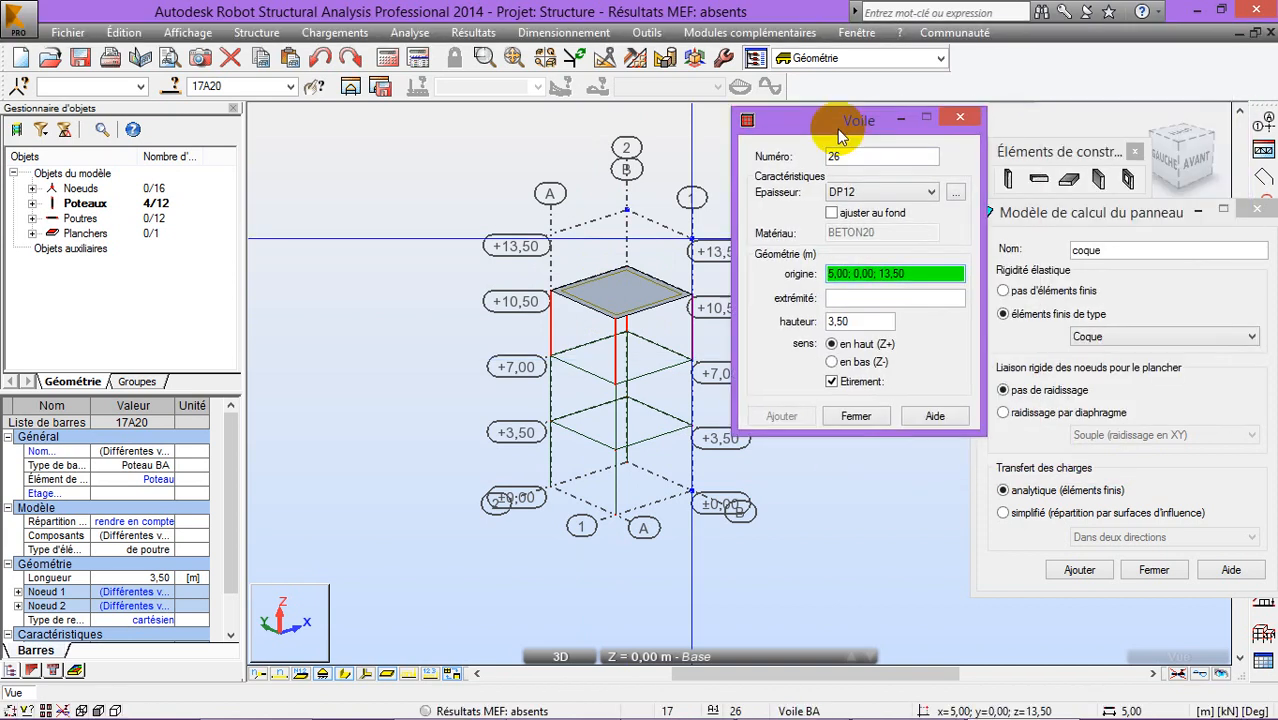
pyautogui.click(864, 191)
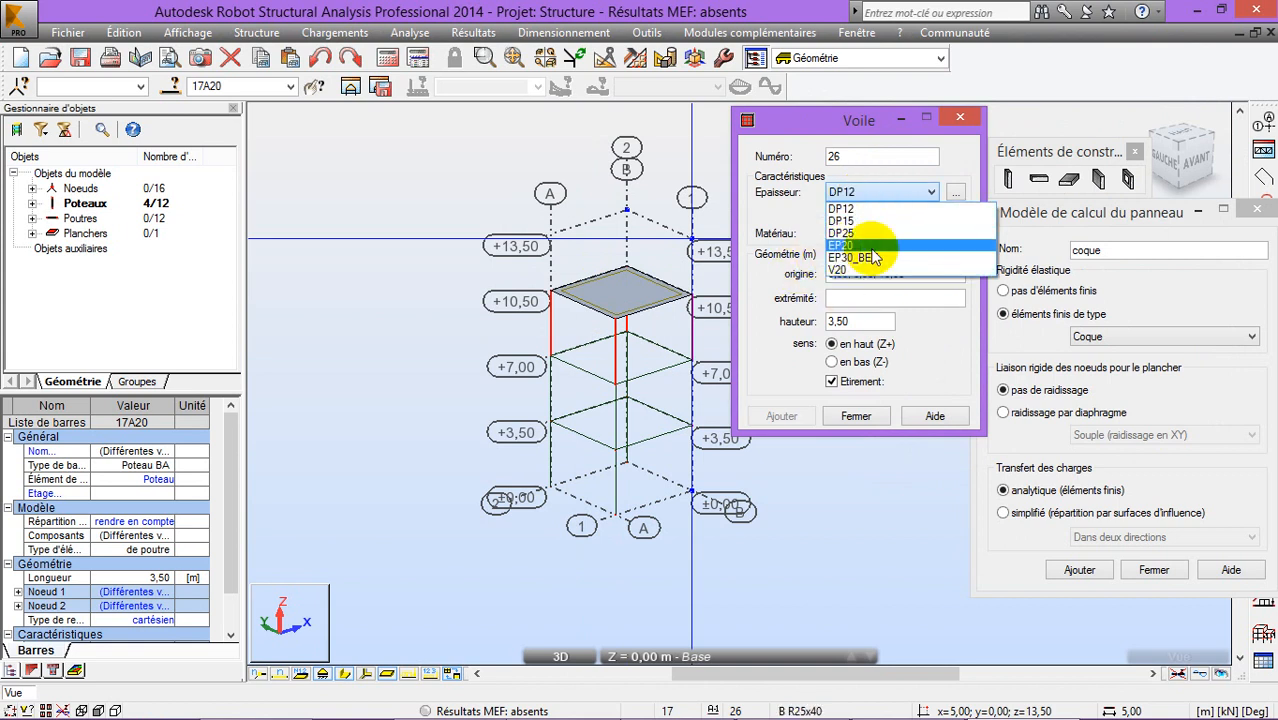
pyautogui.click(859, 247)
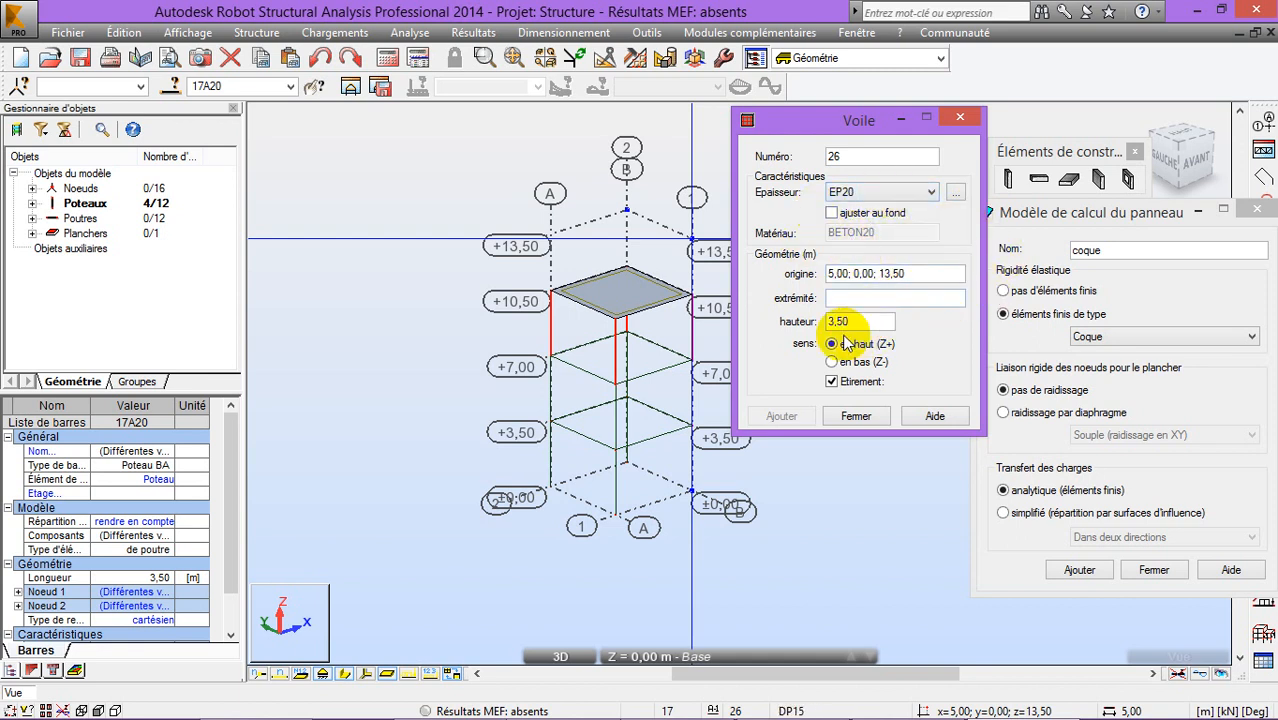
pyautogui.moveTo(811, 122); pyautogui.dragTo(936, 131)
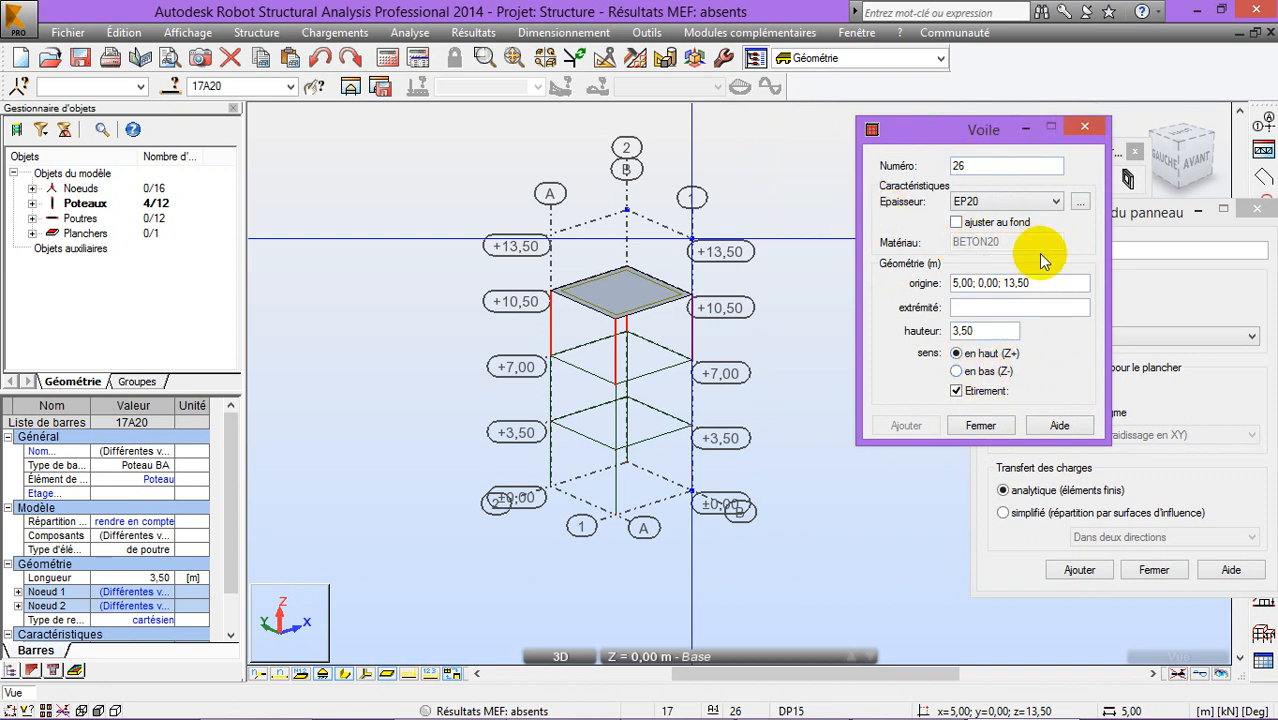
pyautogui.click(672, 297)
pyautogui.click(548, 289)
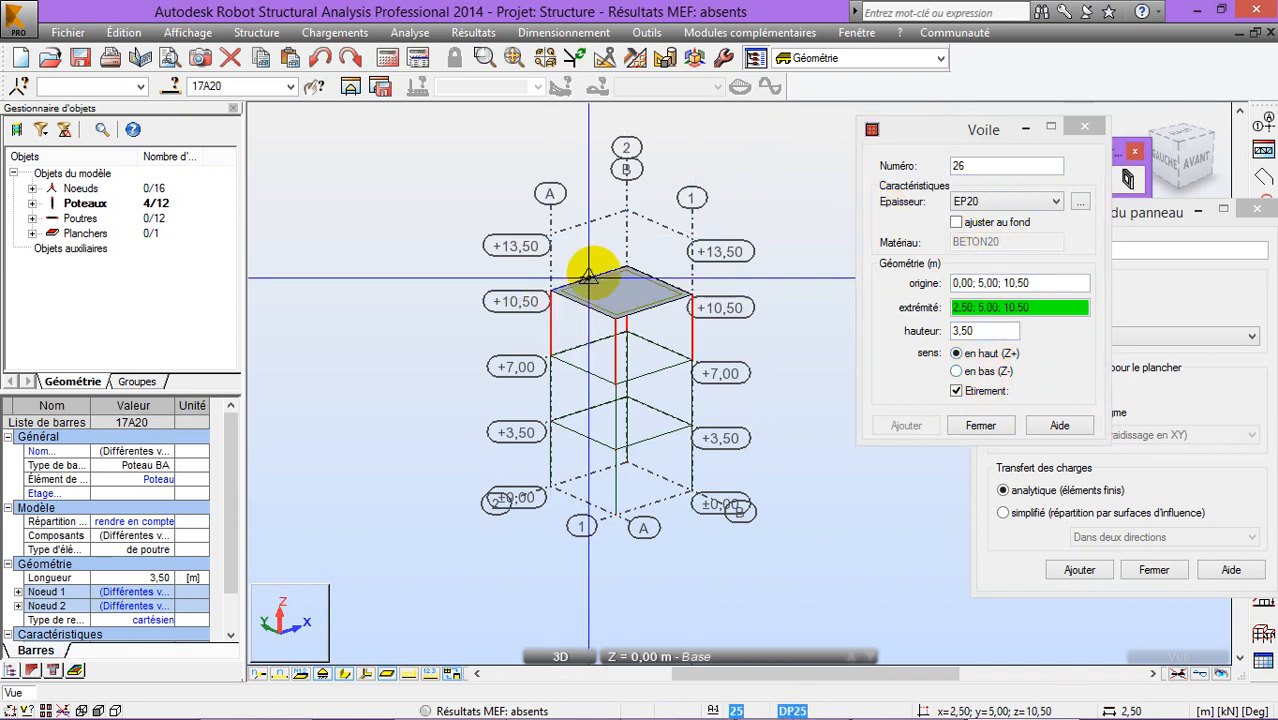
pyautogui.click(624, 267)
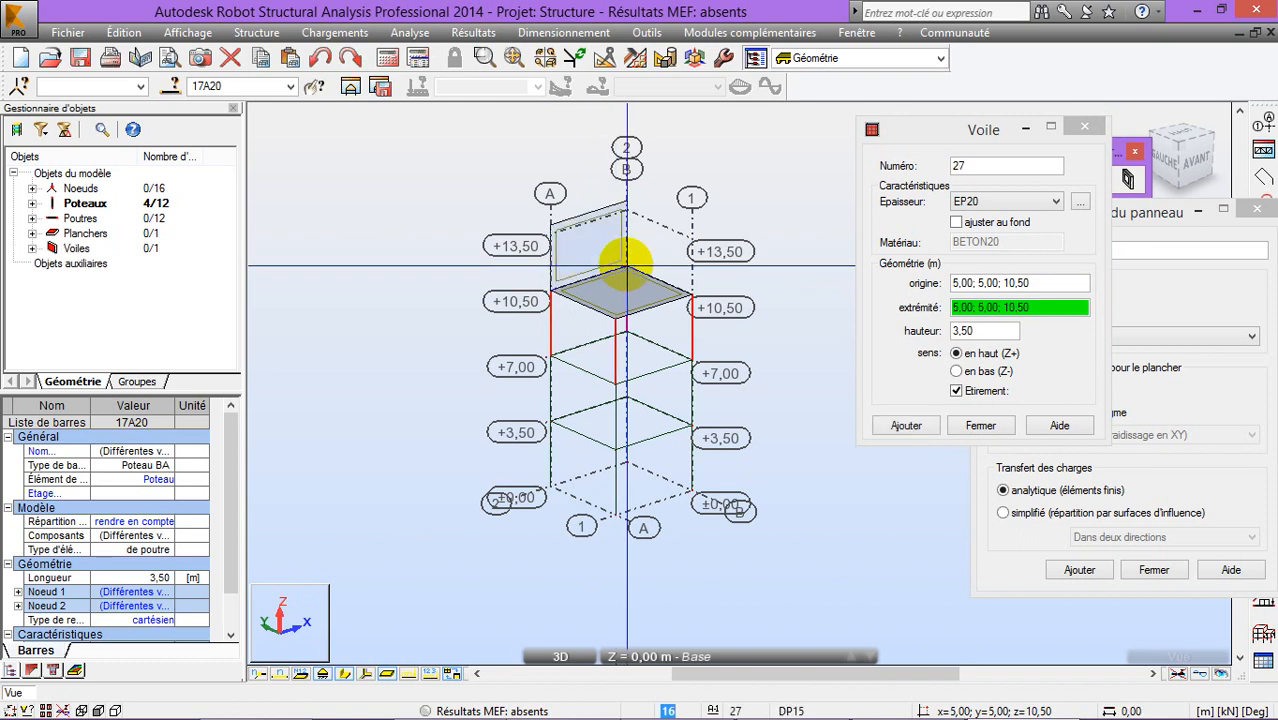
pyautogui.click(690, 291)
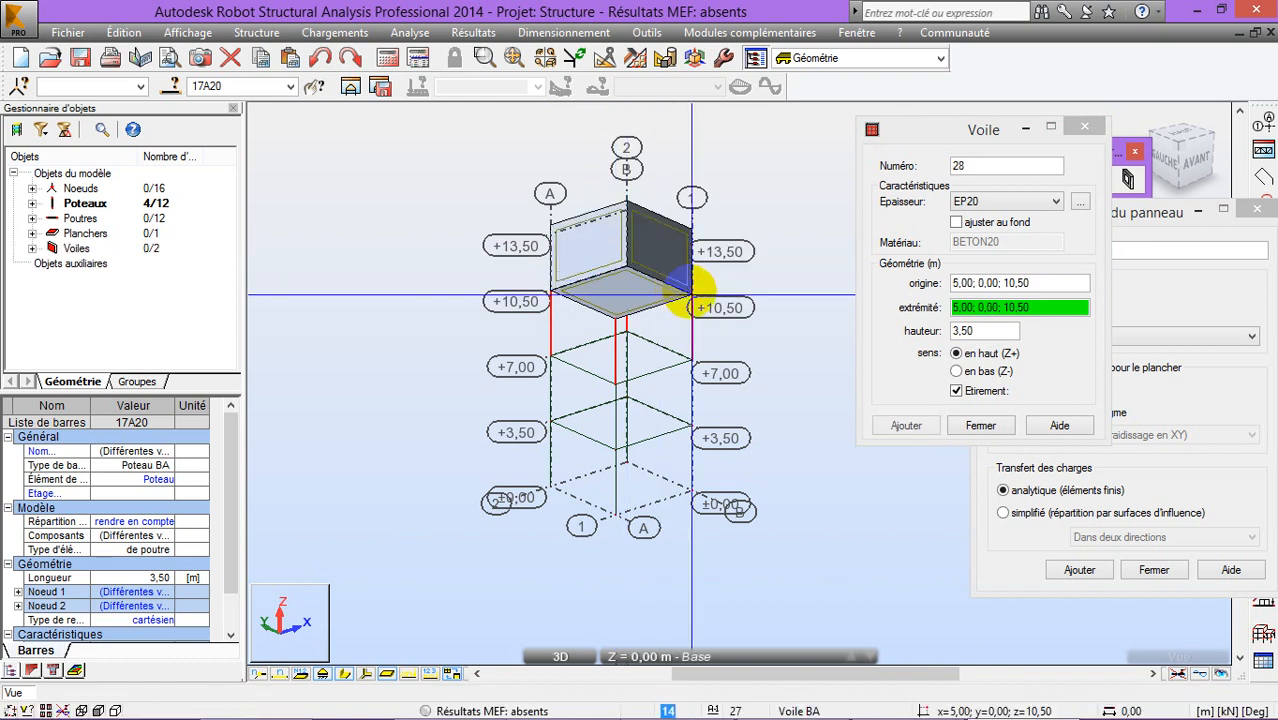
pyautogui.click(617, 318)
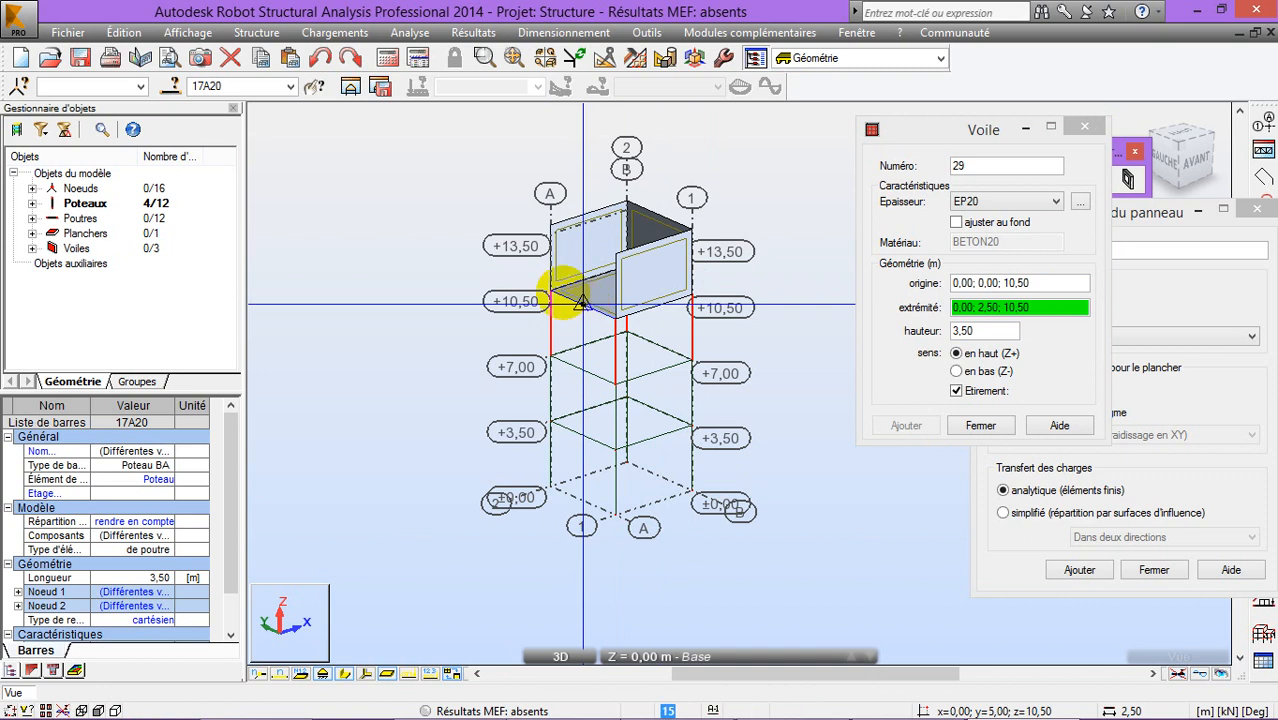
pyautogui.click(549, 290)
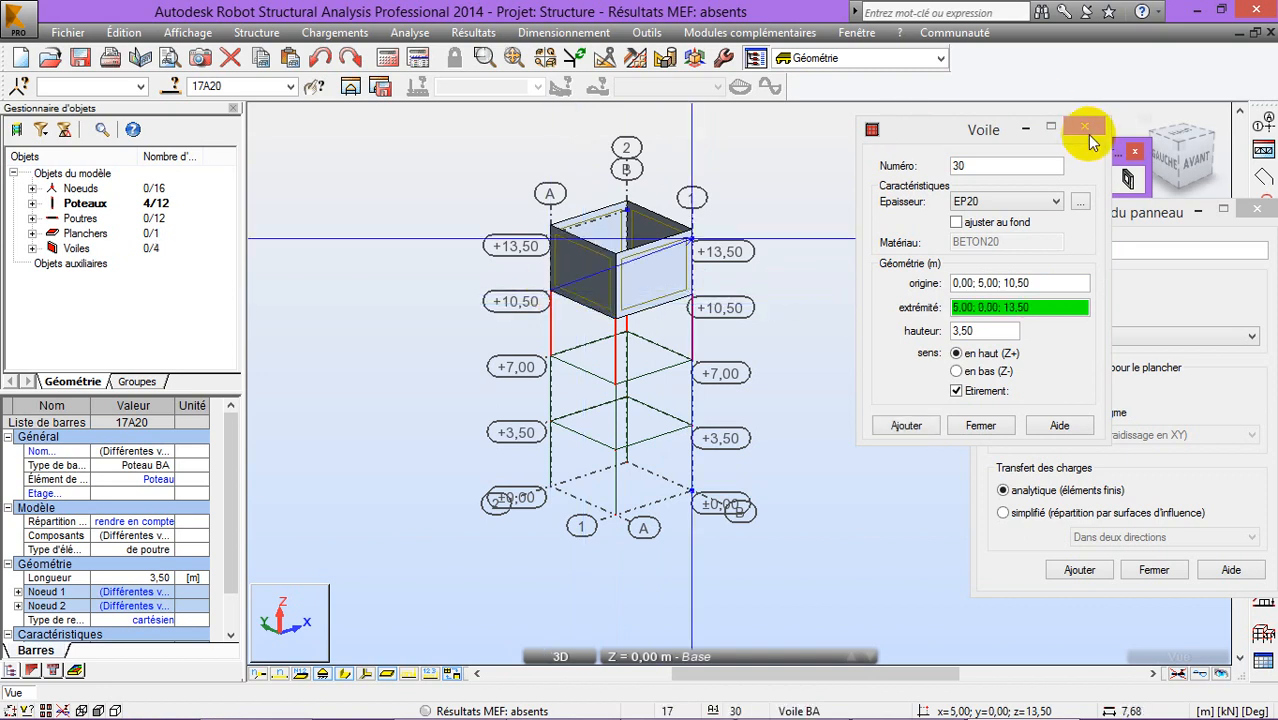
pyautogui.click(1080, 129)
# Cover the tank with a rectangular floor slab of thickness DP15 spanning the top corners of the four walls
pyautogui.rightClick(445, 218)
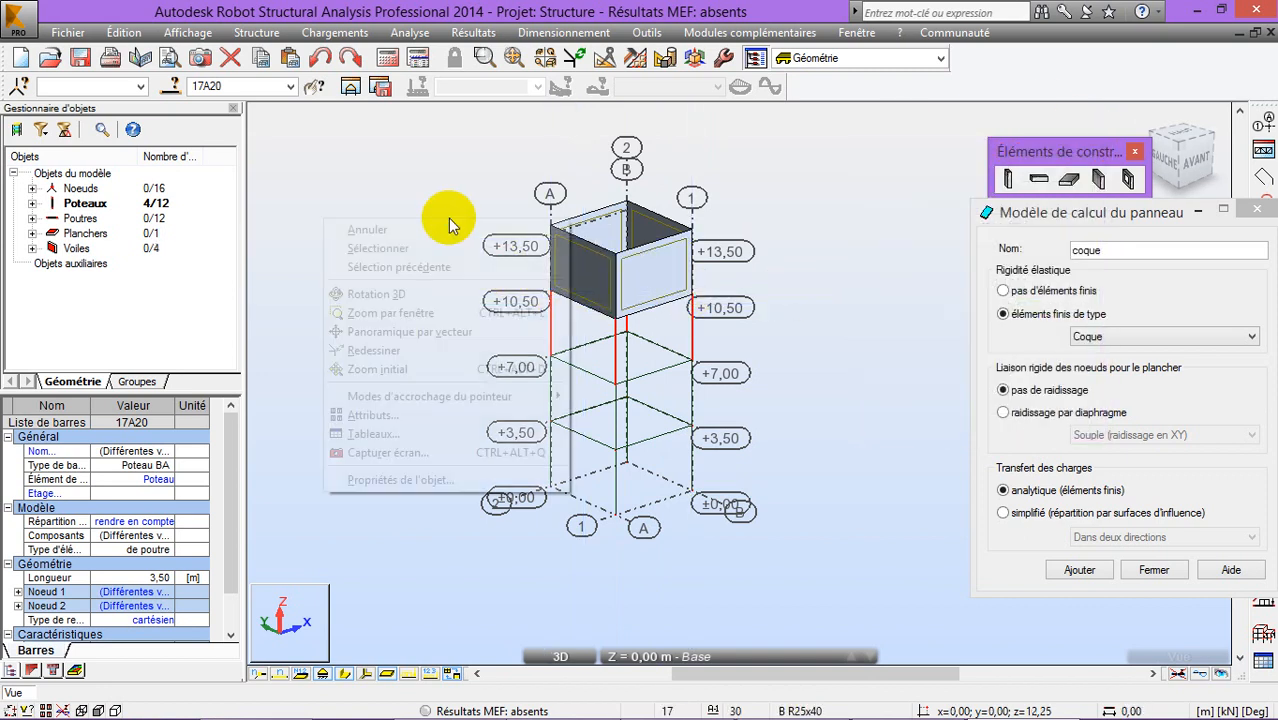
pyautogui.click(400, 293)
pyautogui.moveTo(400, 283); pyautogui.dragTo(527, 226)
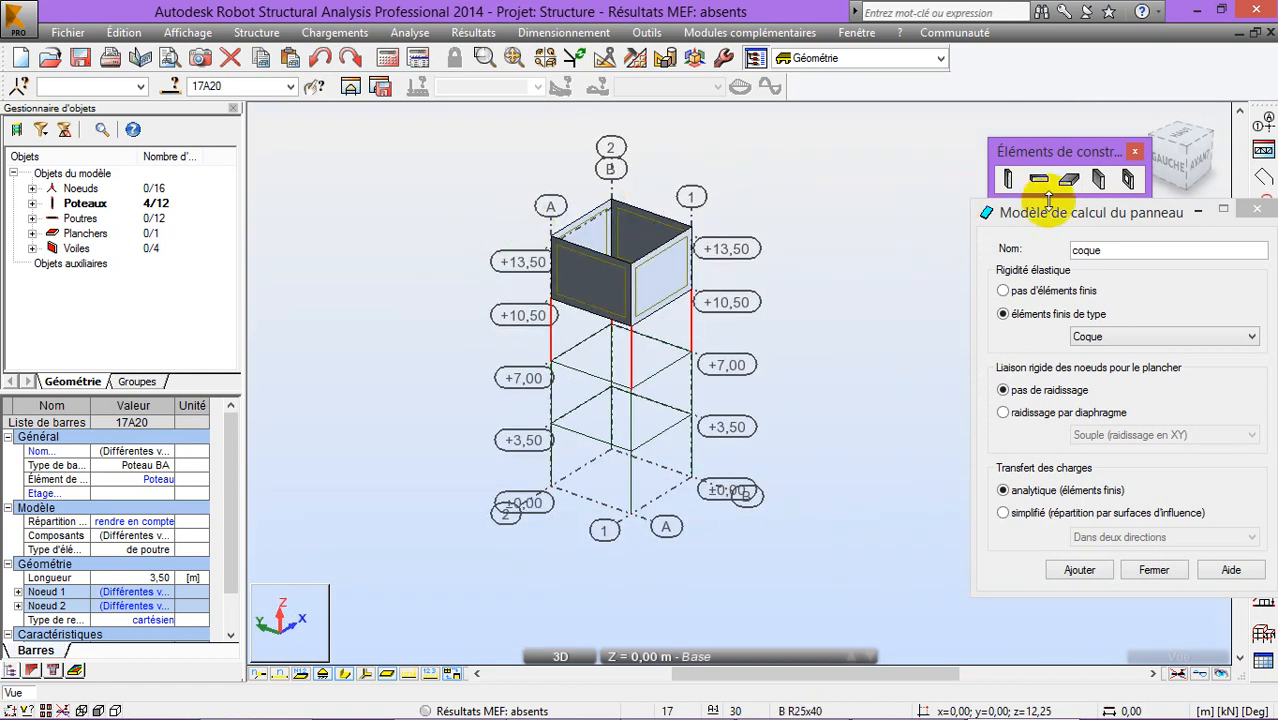
pyautogui.click(1069, 179)
pyautogui.click(1092, 129)
pyautogui.click(1069, 179)
pyautogui.click(958, 203)
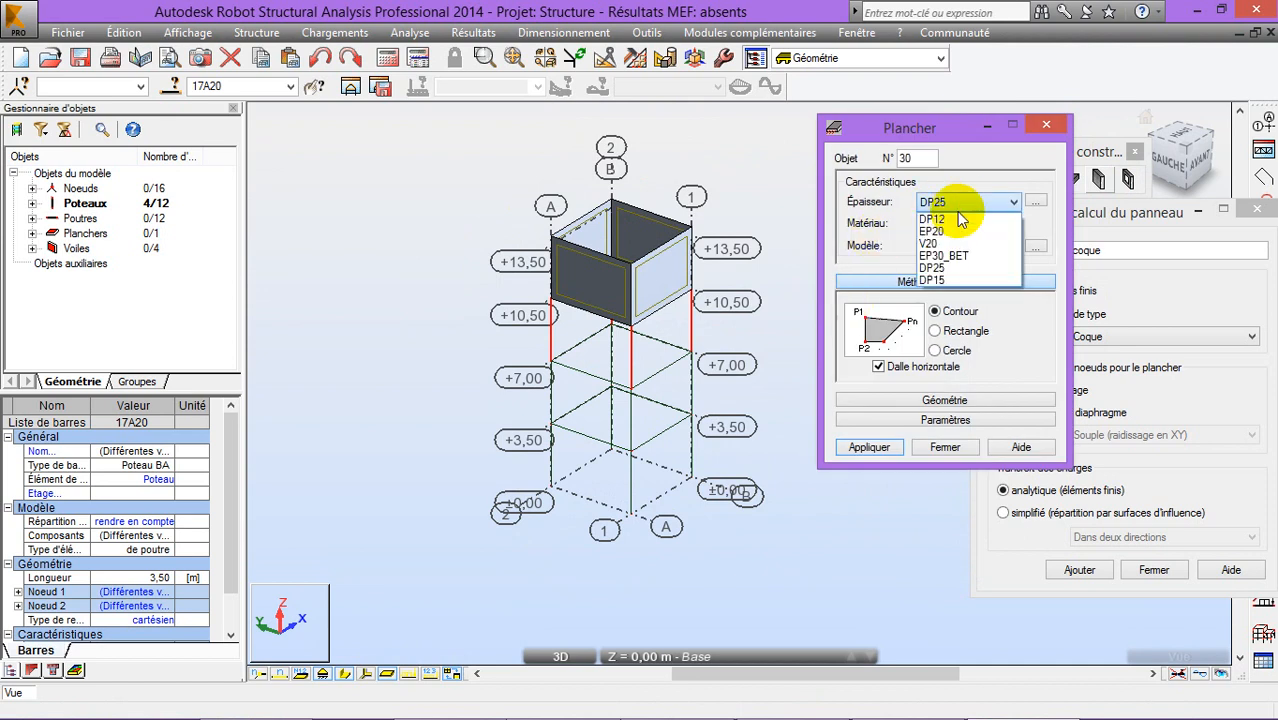
pyautogui.click(942, 280)
pyautogui.click(934, 330)
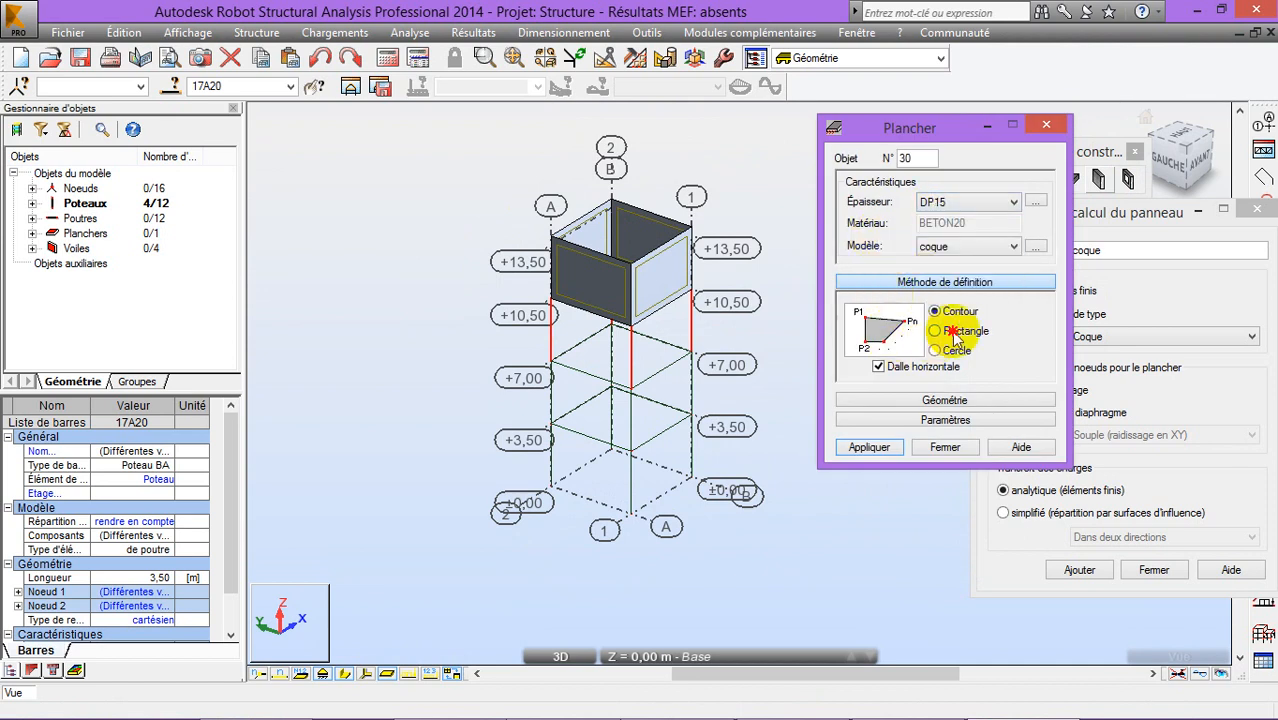
pyautogui.click(610, 200)
pyautogui.click(691, 227)
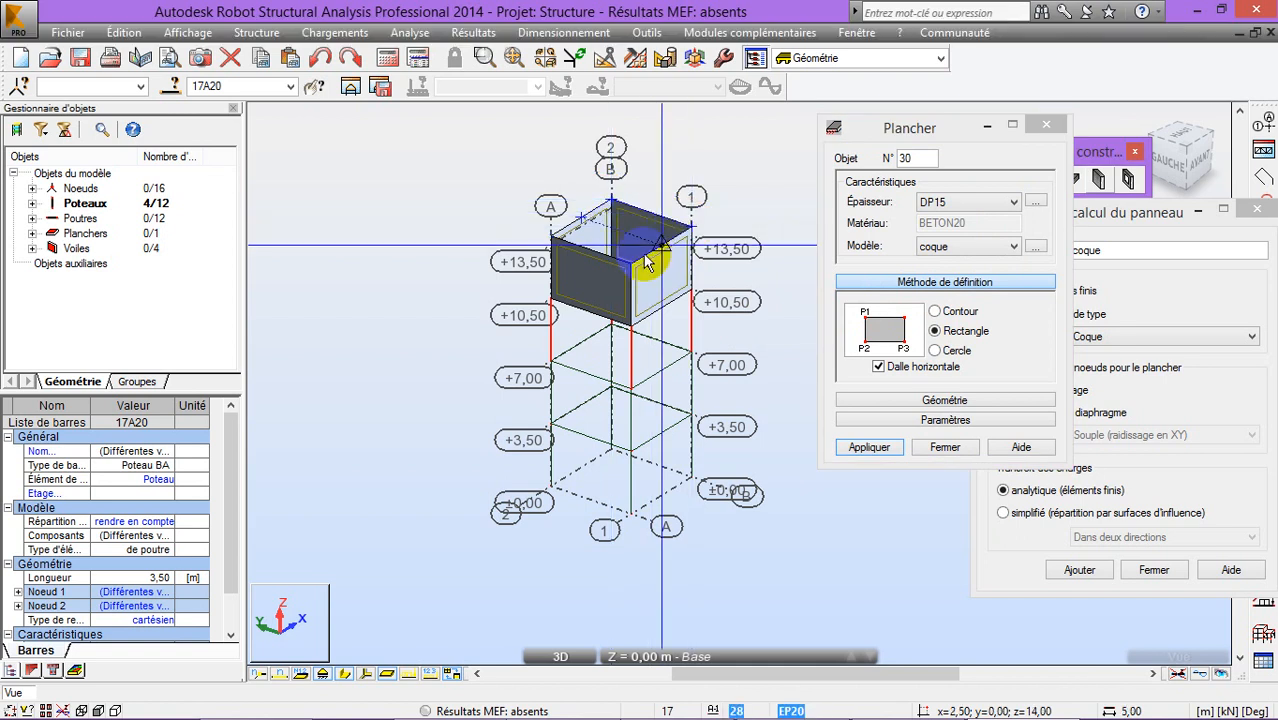
pyautogui.click(632, 272)
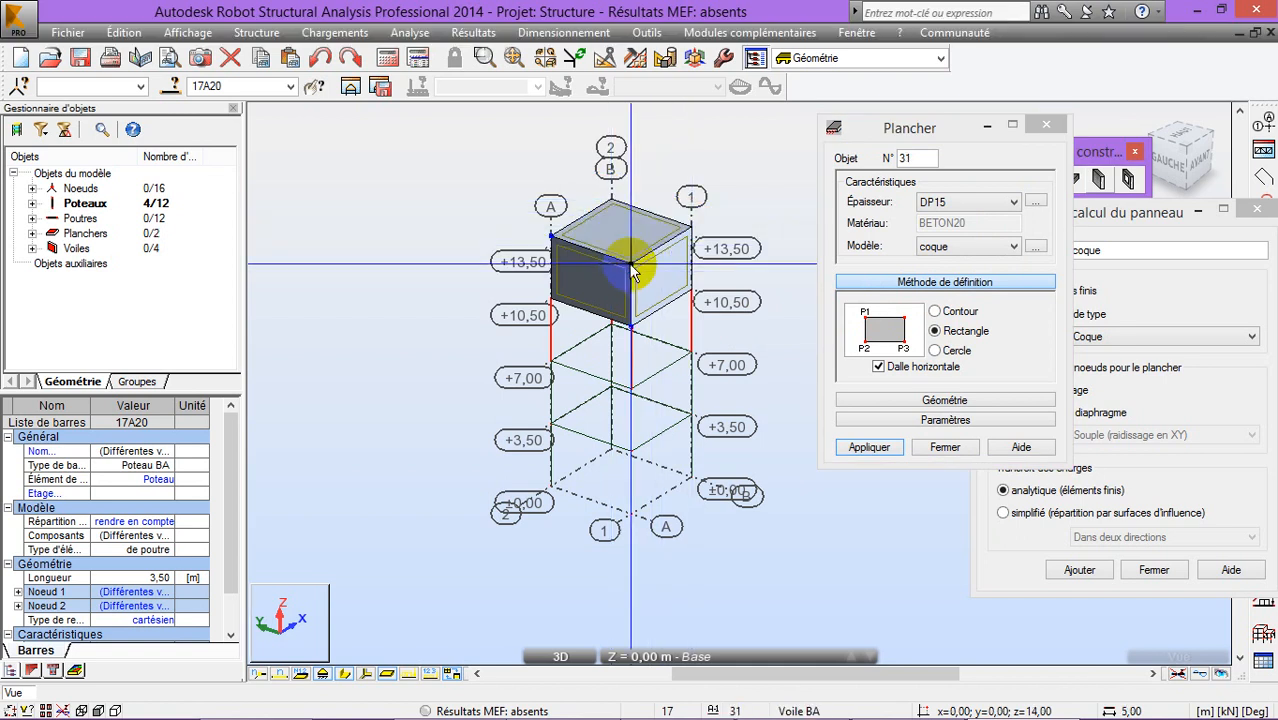
# Clear the column selection and close the floor, construction-element and panel calculation model windows
pyautogui.rightClick(417, 276)
pyautogui.click(410, 346)
pyautogui.moveTo(422, 297); pyautogui.dragTo(485, 340)
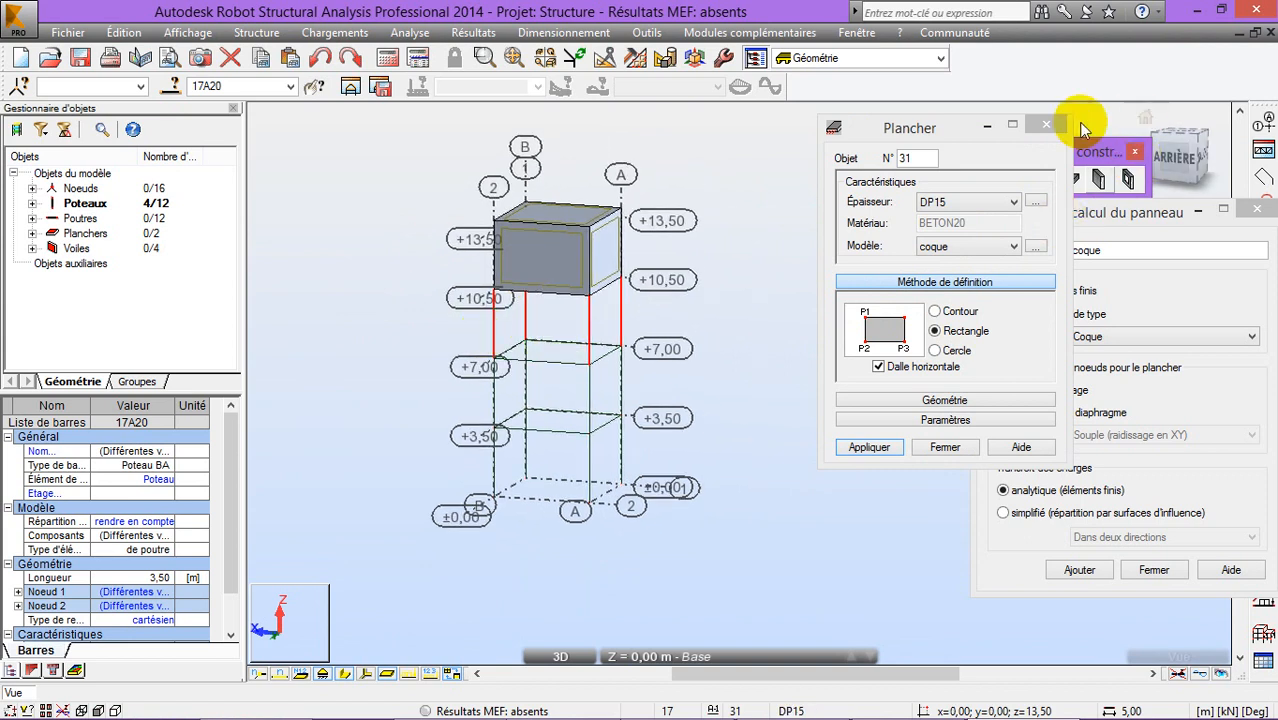
pyautogui.click(1046, 124)
pyautogui.click(844, 263)
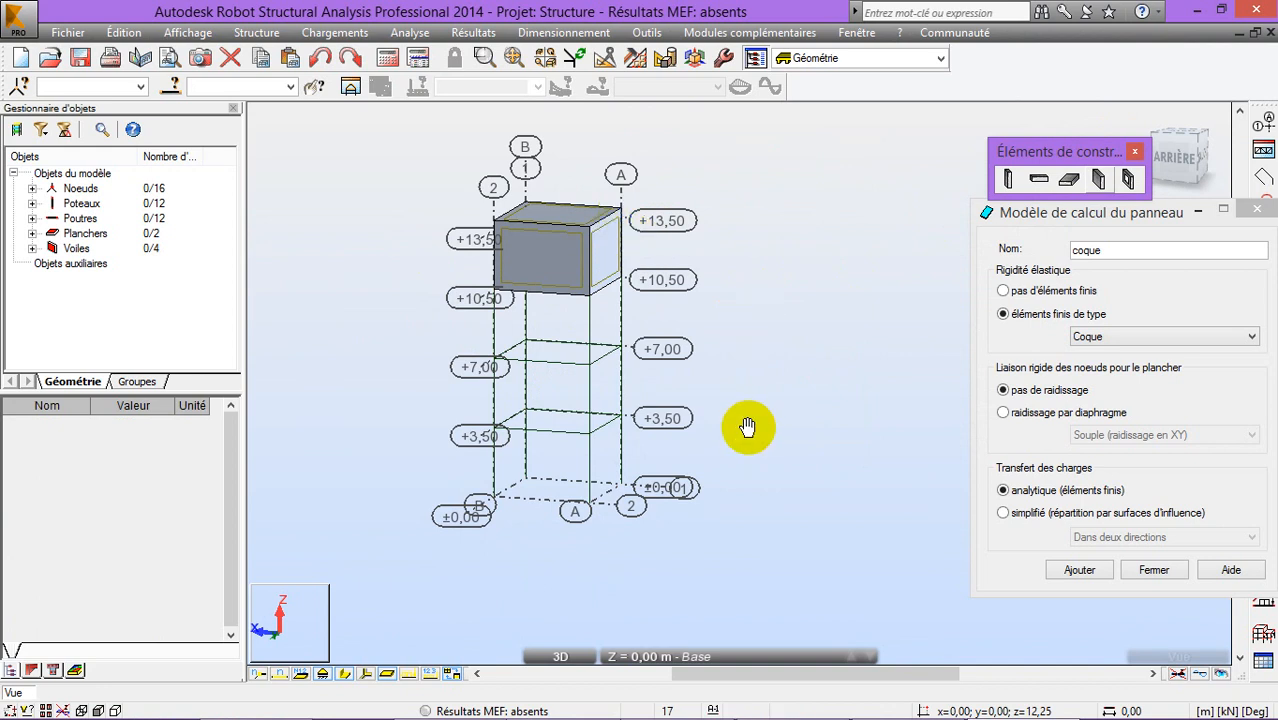
pyautogui.moveTo(747, 427); pyautogui.dragTo(840, 412)
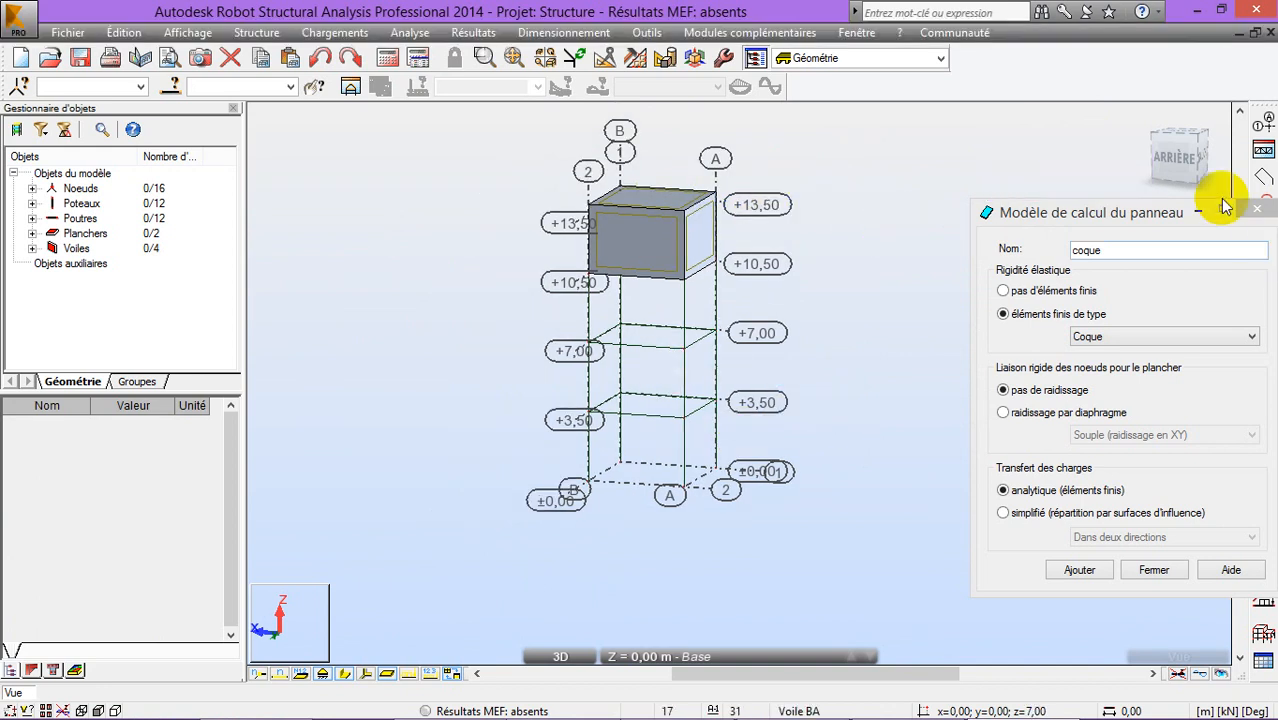
pyautogui.click(1253, 212)
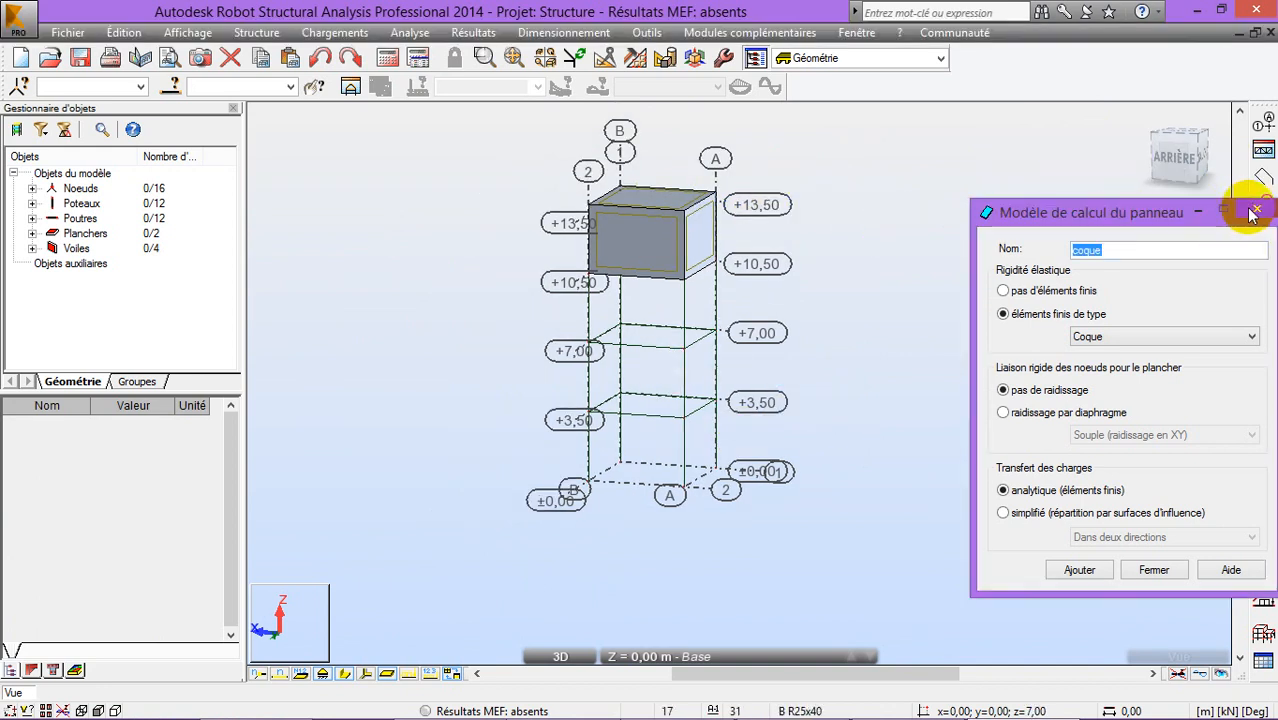
# Define a rectangular opening with height H 0.3 and width B 0.3, and turn the view to face the tank's front wall
pyautogui.click(1253, 212)
pyautogui.click(1262, 230)
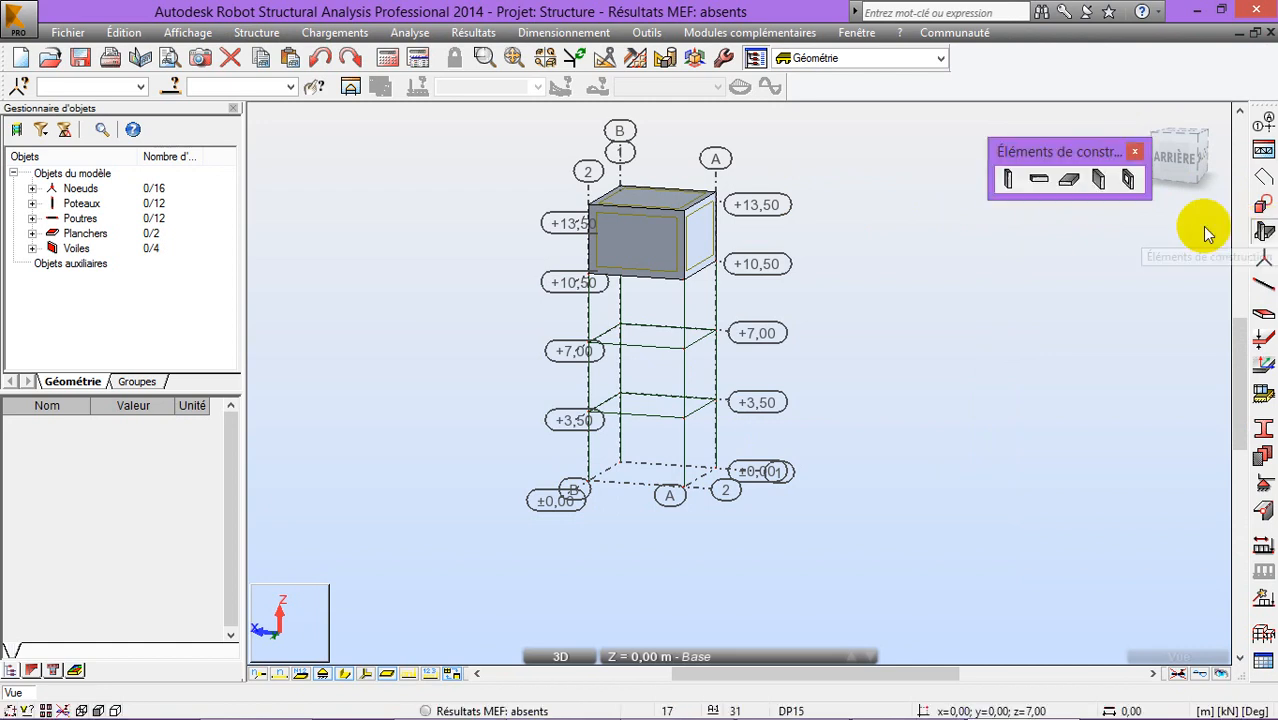
pyautogui.click(1129, 181)
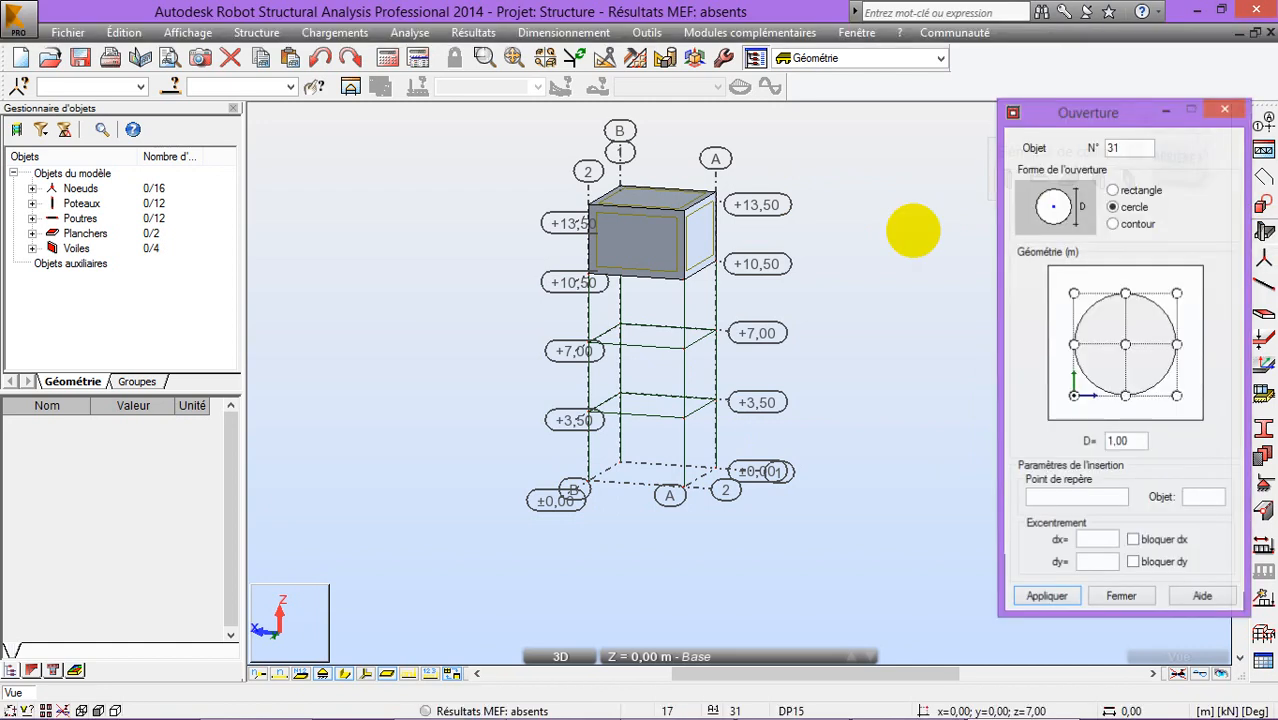
pyautogui.click(1113, 190)
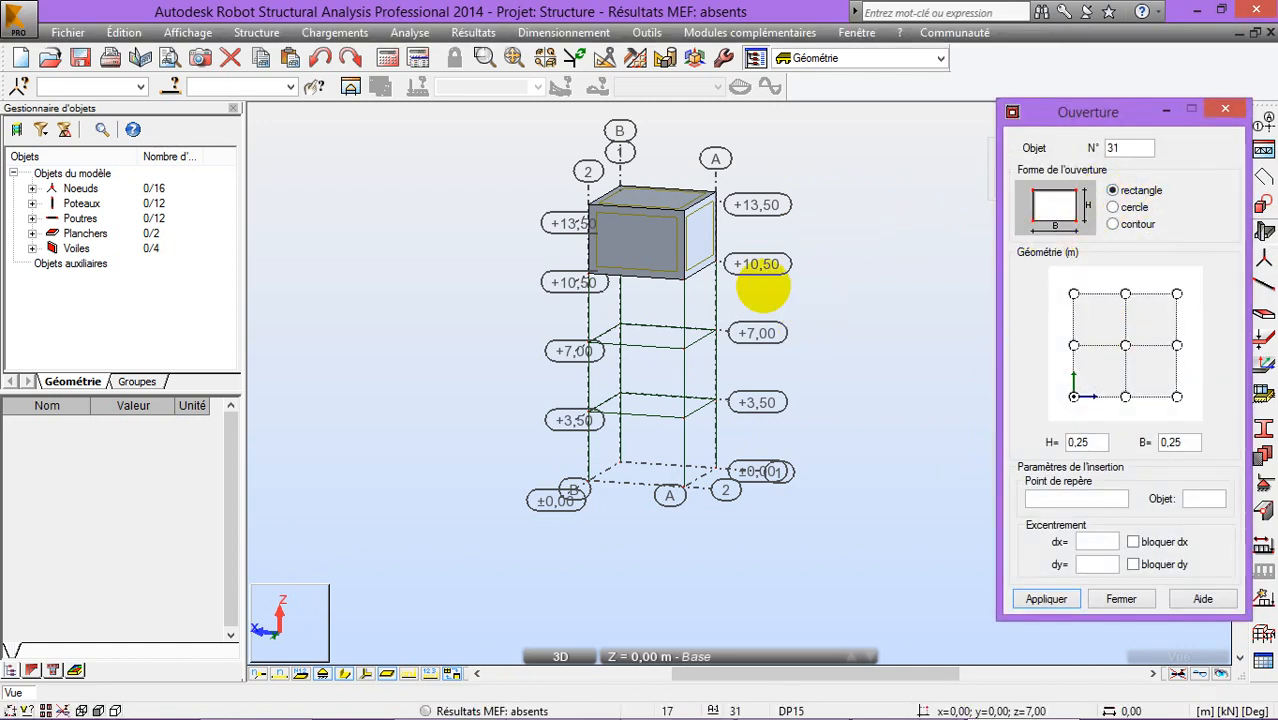
pyautogui.rightClick(385, 463)
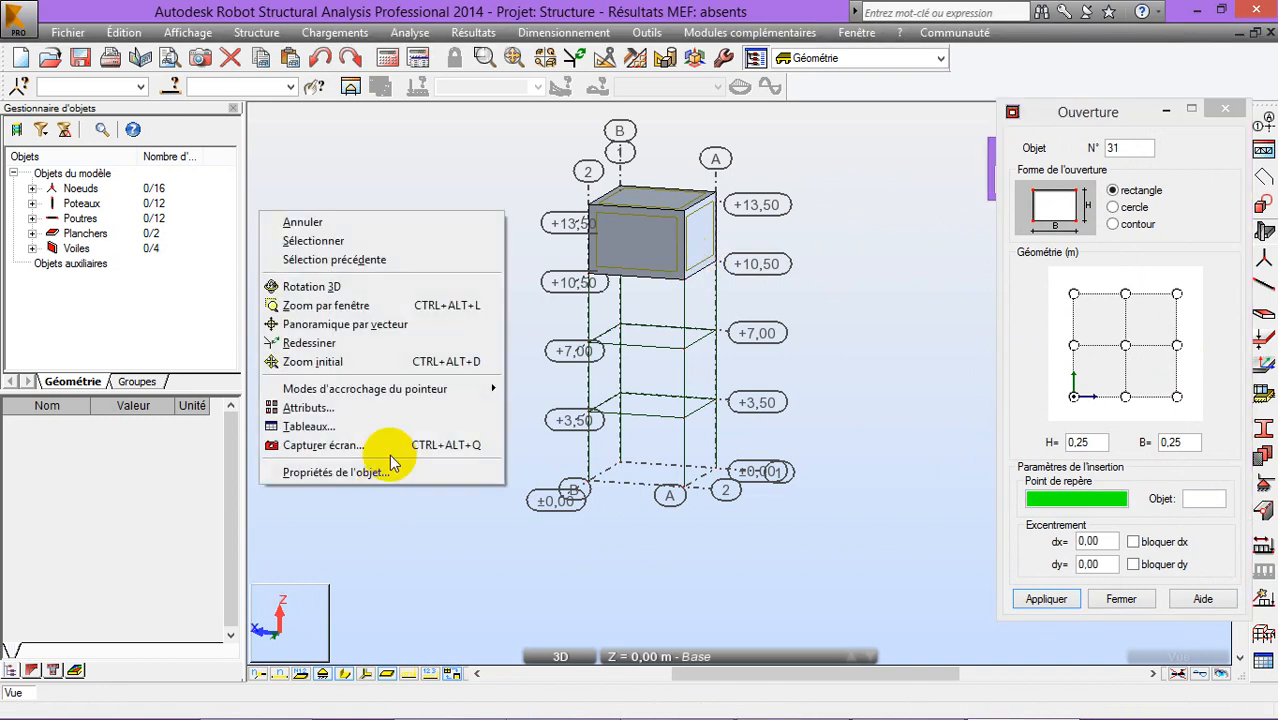
pyautogui.click(354, 286)
pyautogui.moveTo(362, 379); pyautogui.dragTo(671, 425)
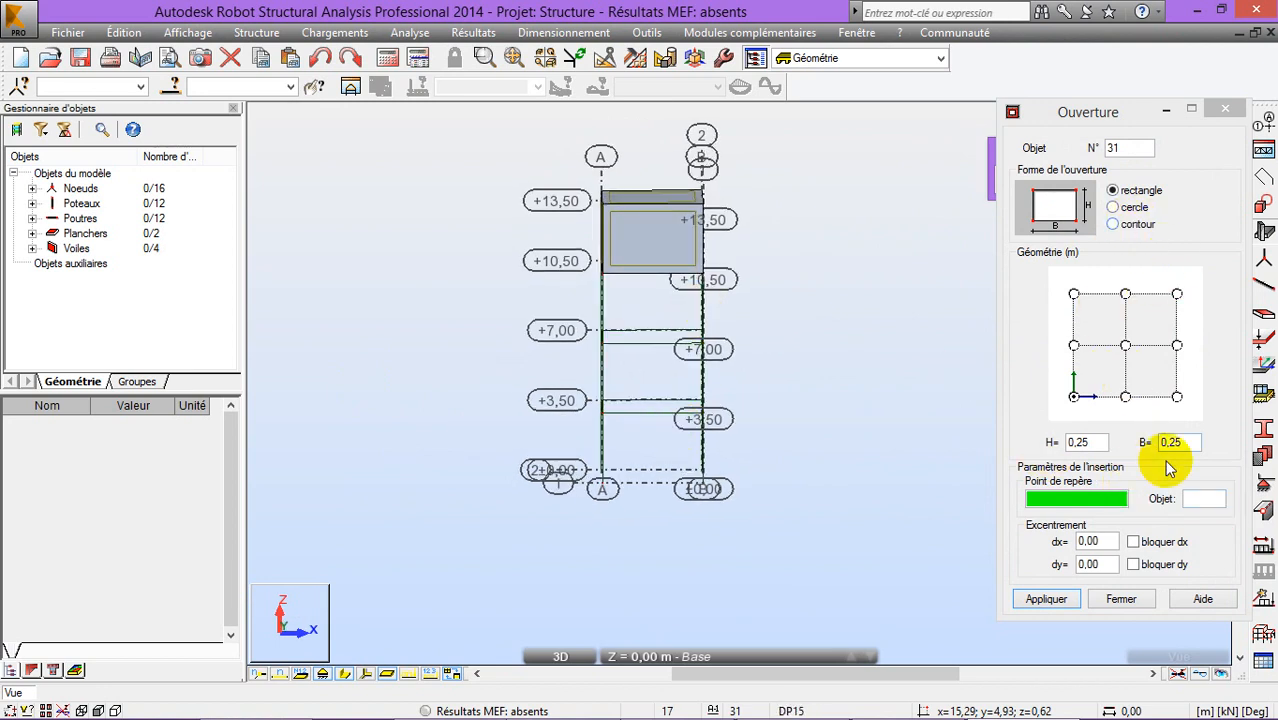
pyautogui.click(1085, 442)
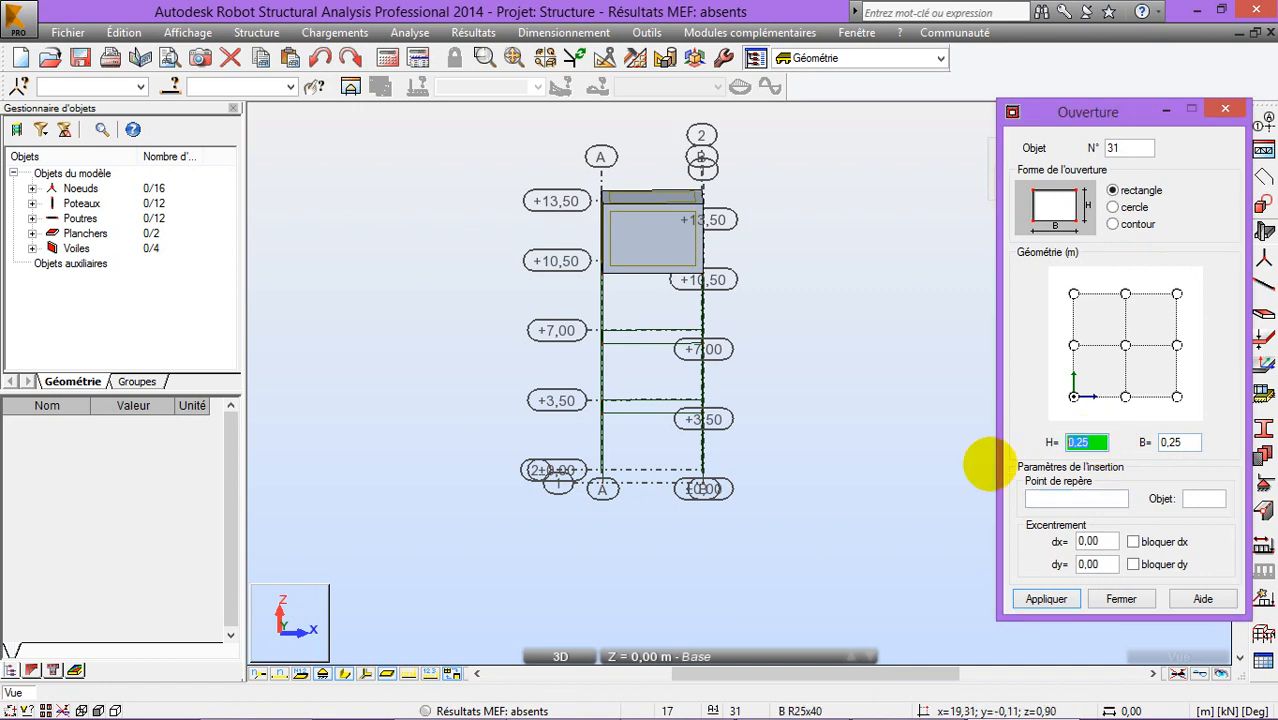
pyautogui.write('0,3')
pyautogui.click(1198, 445)
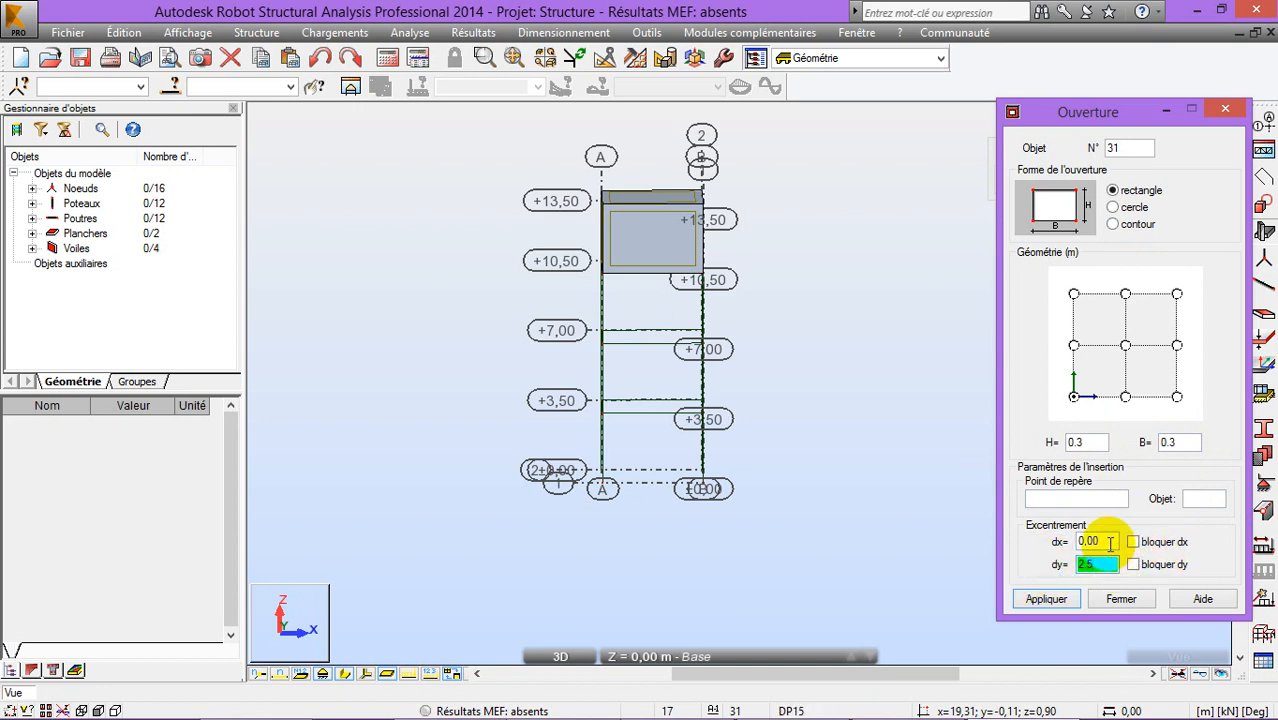
# Try to place the rectangular opening in the front tank wall with dx and dy both locked at 2.5
pyautogui.click(1099, 566)
pyautogui.moveTo(1110, 542); pyautogui.dragTo(1058, 541)
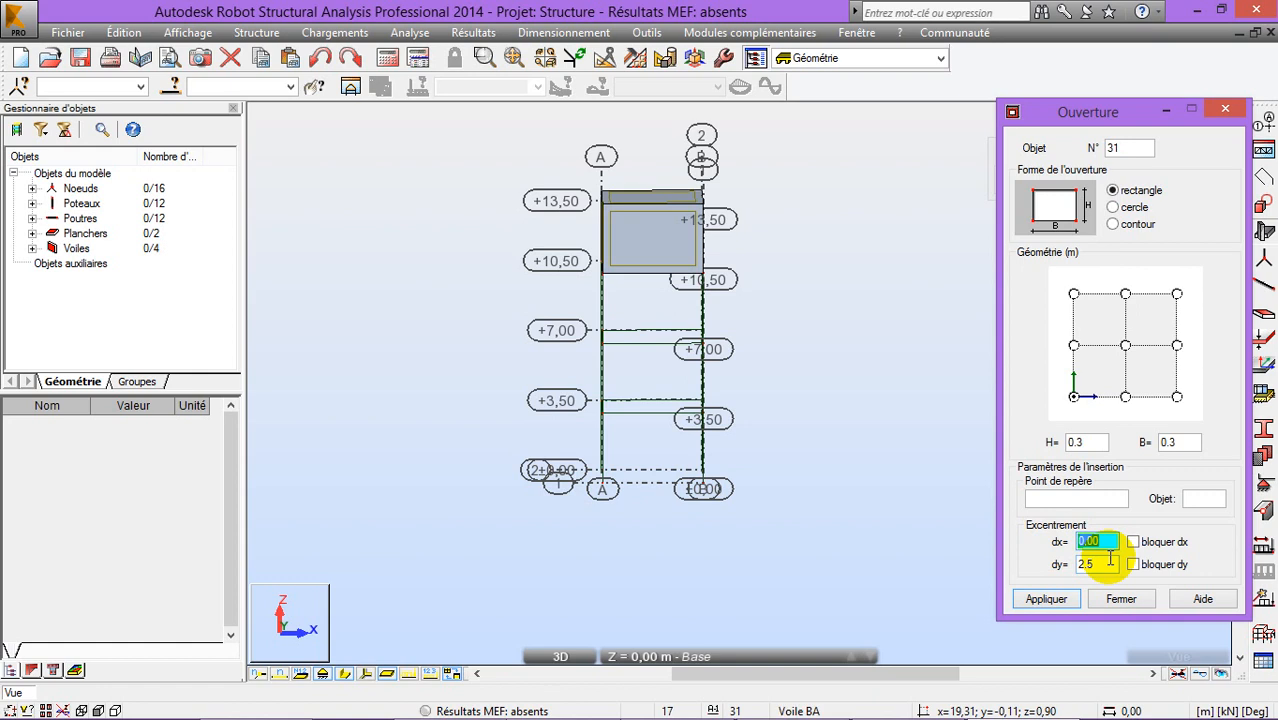
pyautogui.write('2.5')
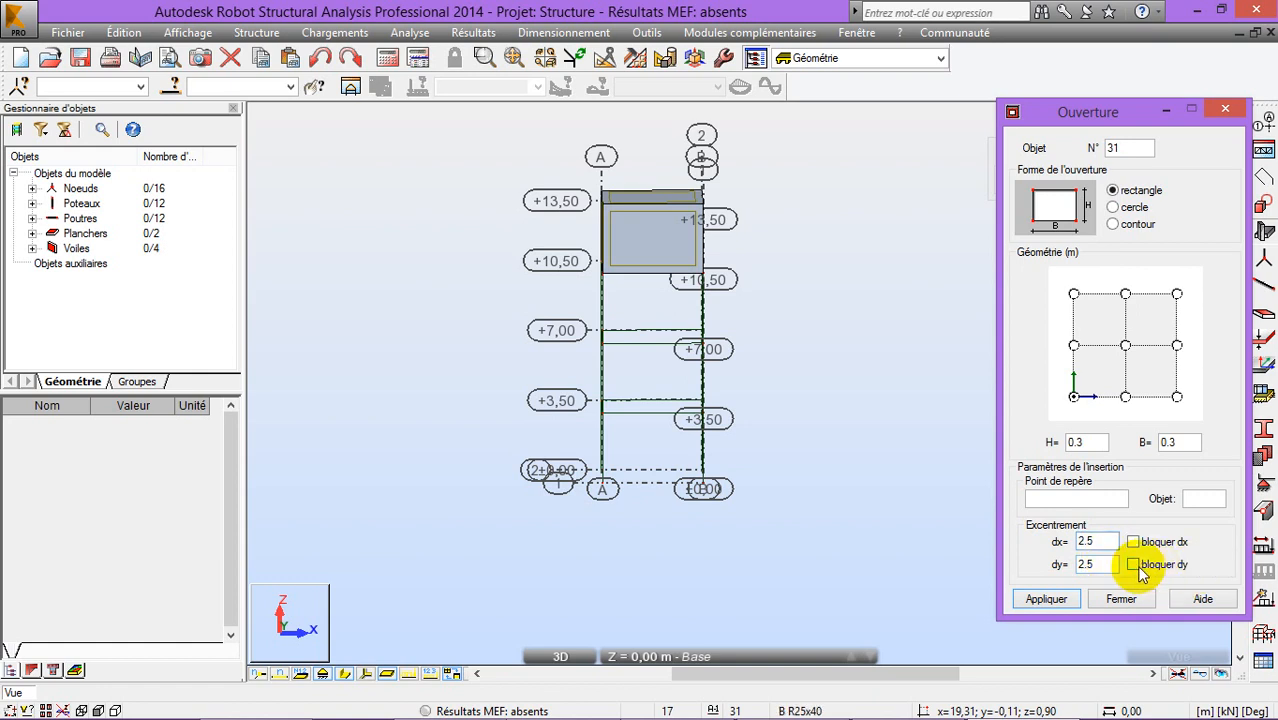
pyautogui.click(667, 238)
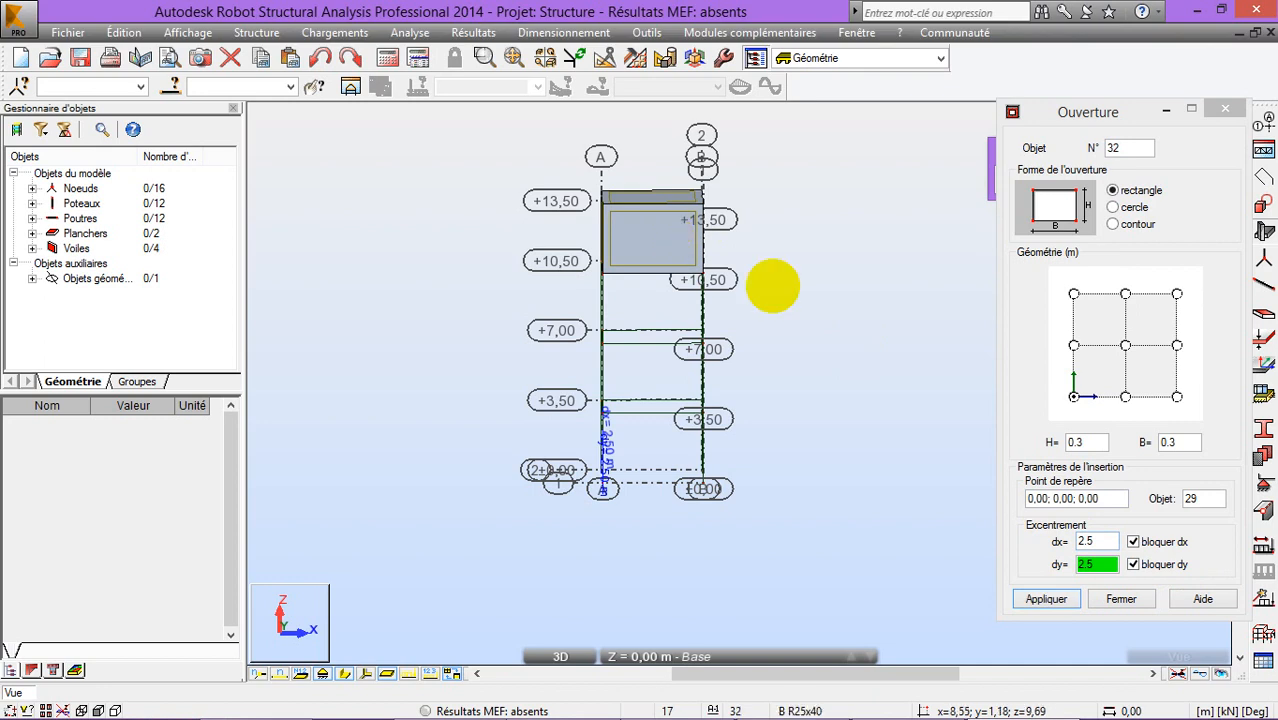
pyautogui.click(320, 58)
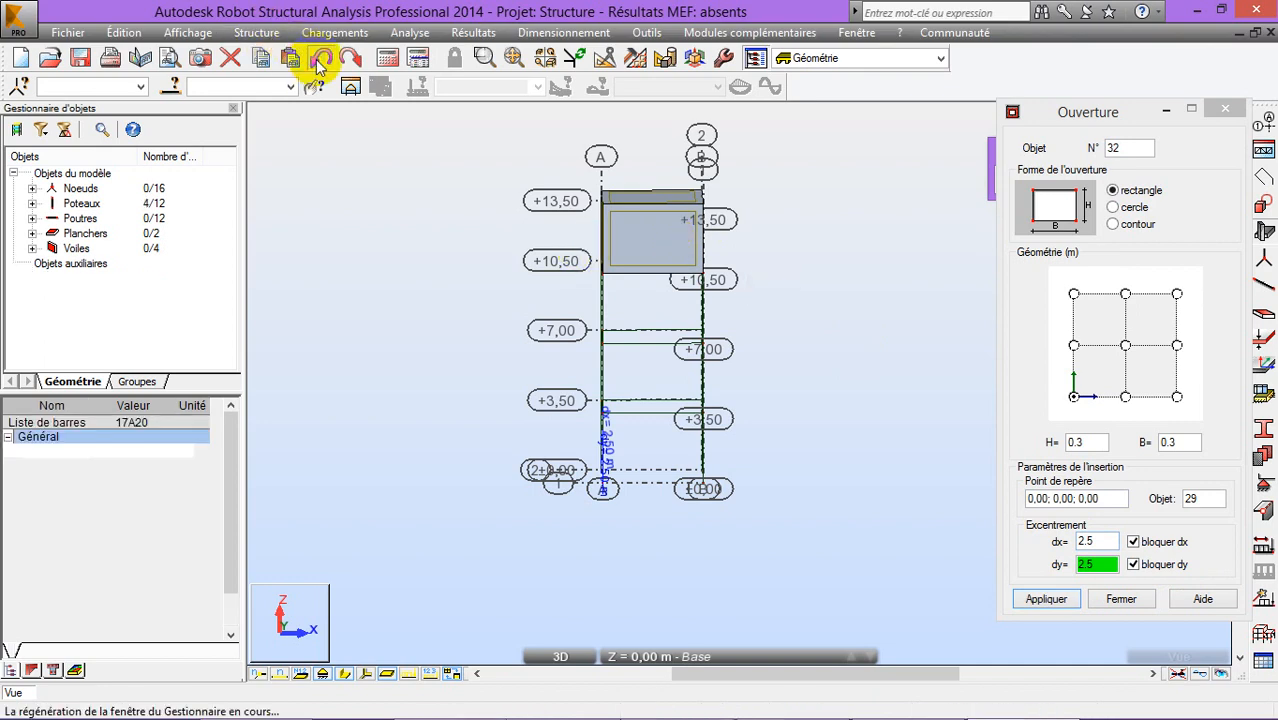
pyautogui.click(1225, 109)
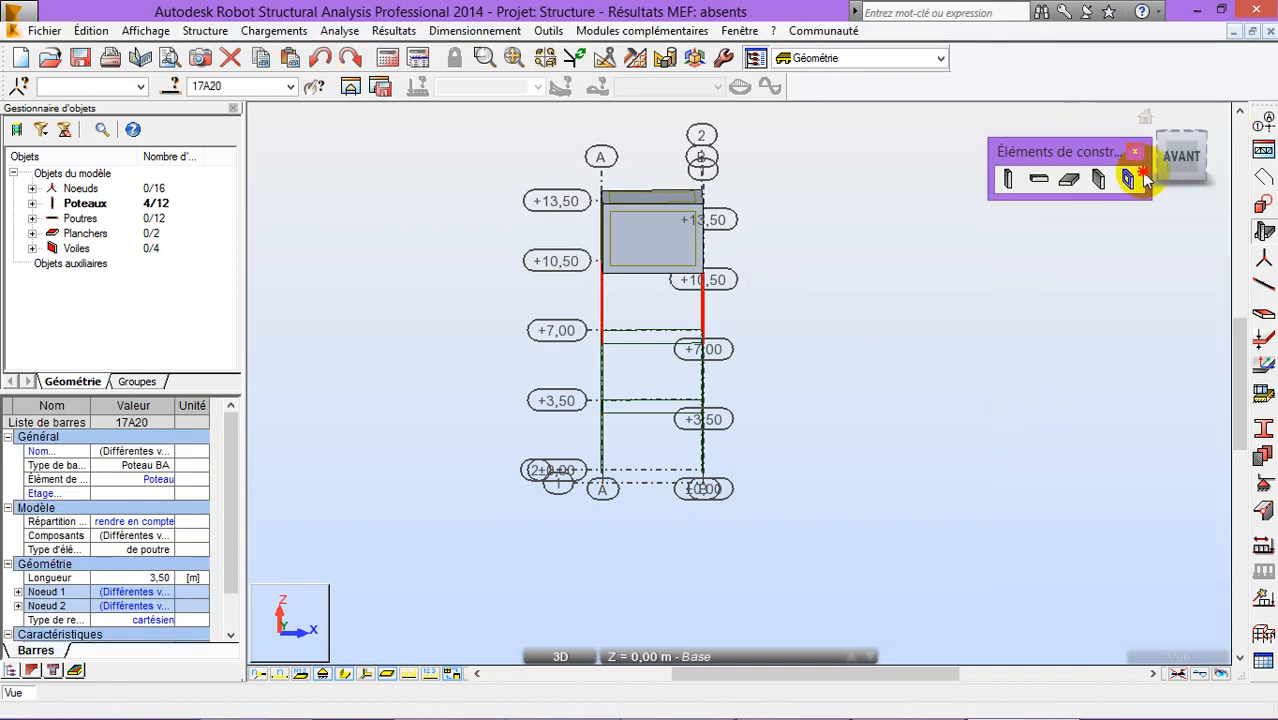
# Restart the 0.30 by 0.30 rectangular opening on the front tank wall and lock its dy offset at 2.5
pyautogui.click(1126, 170)
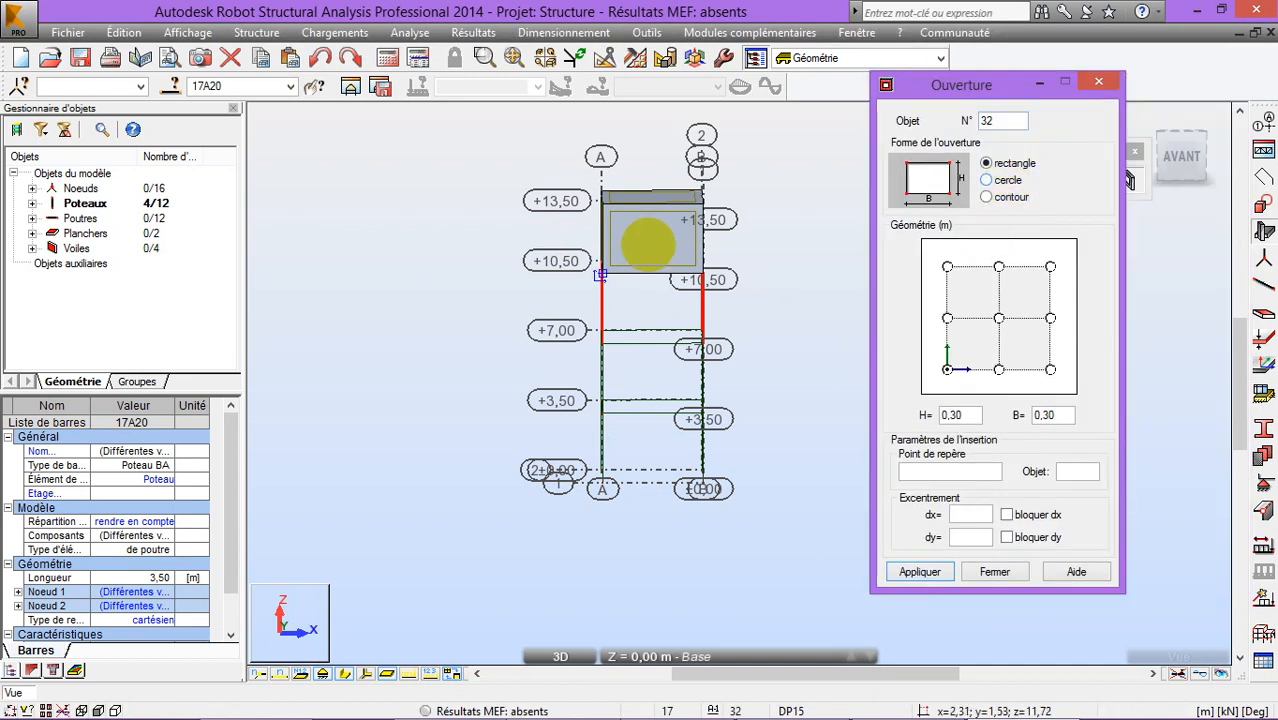
pyautogui.click(650, 240)
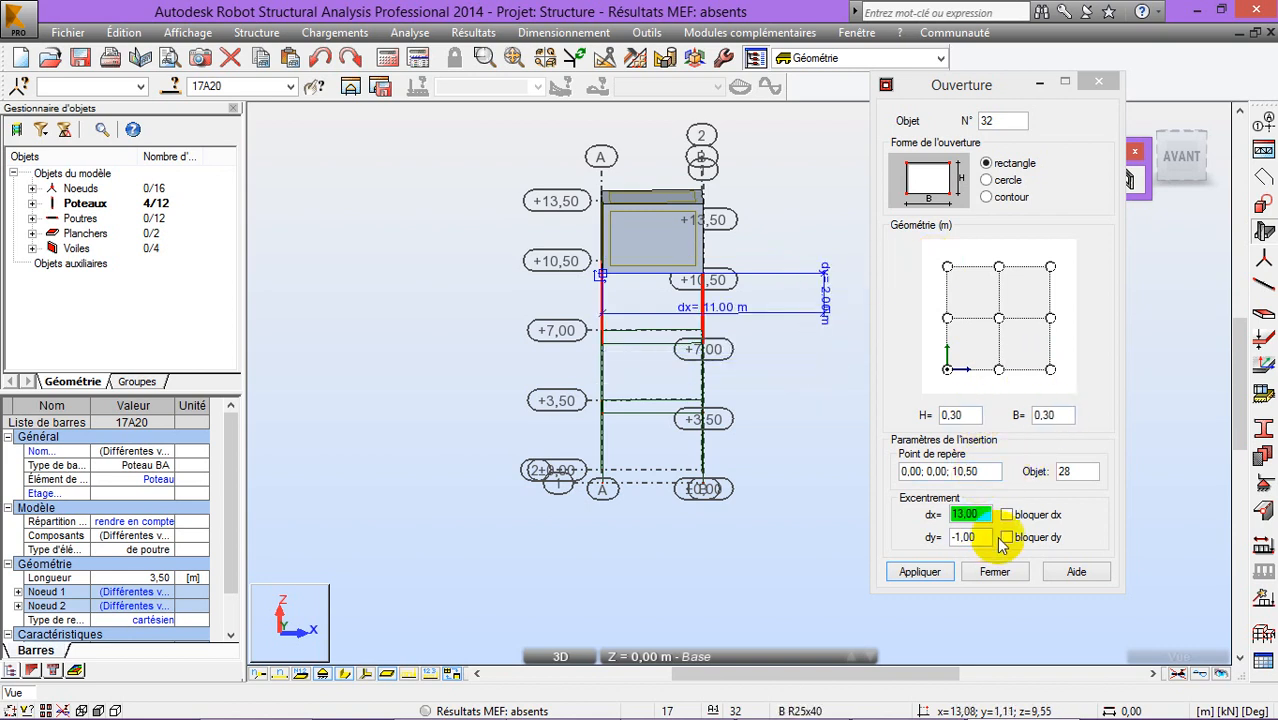
pyautogui.moveTo(995, 537); pyautogui.dragTo(902, 543)
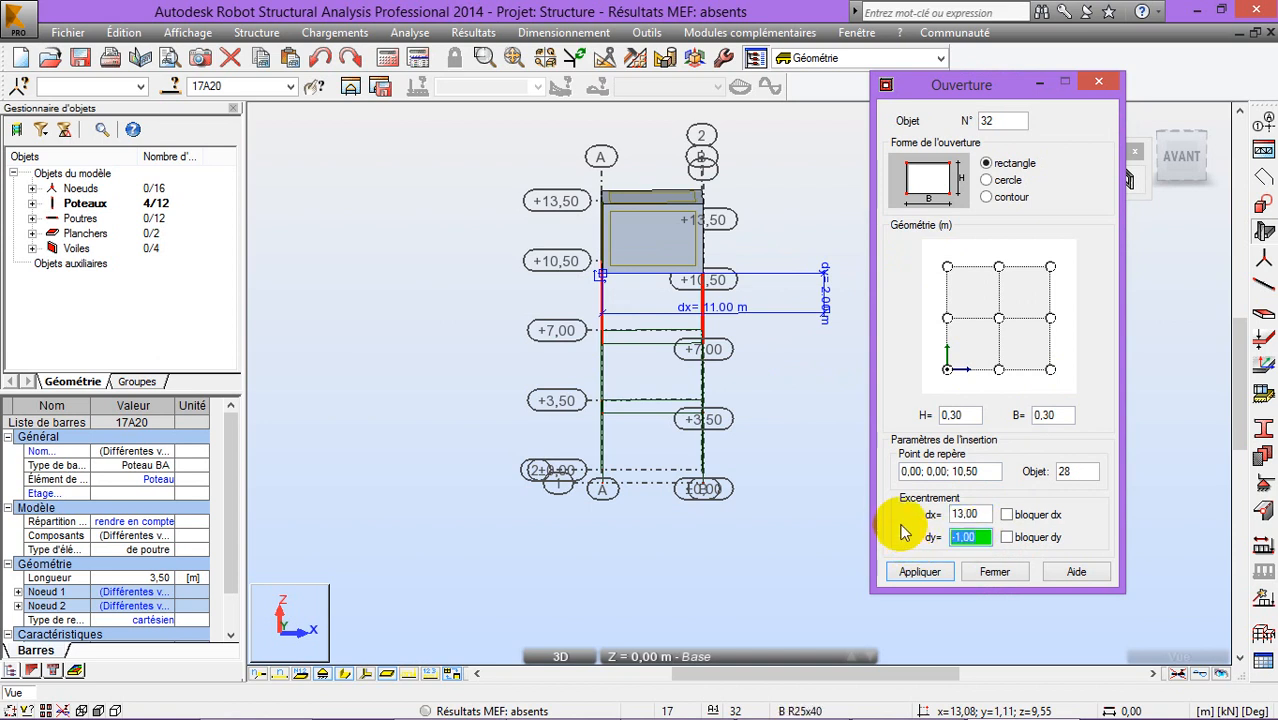
pyautogui.write('2.5')
pyautogui.click(1006, 537)
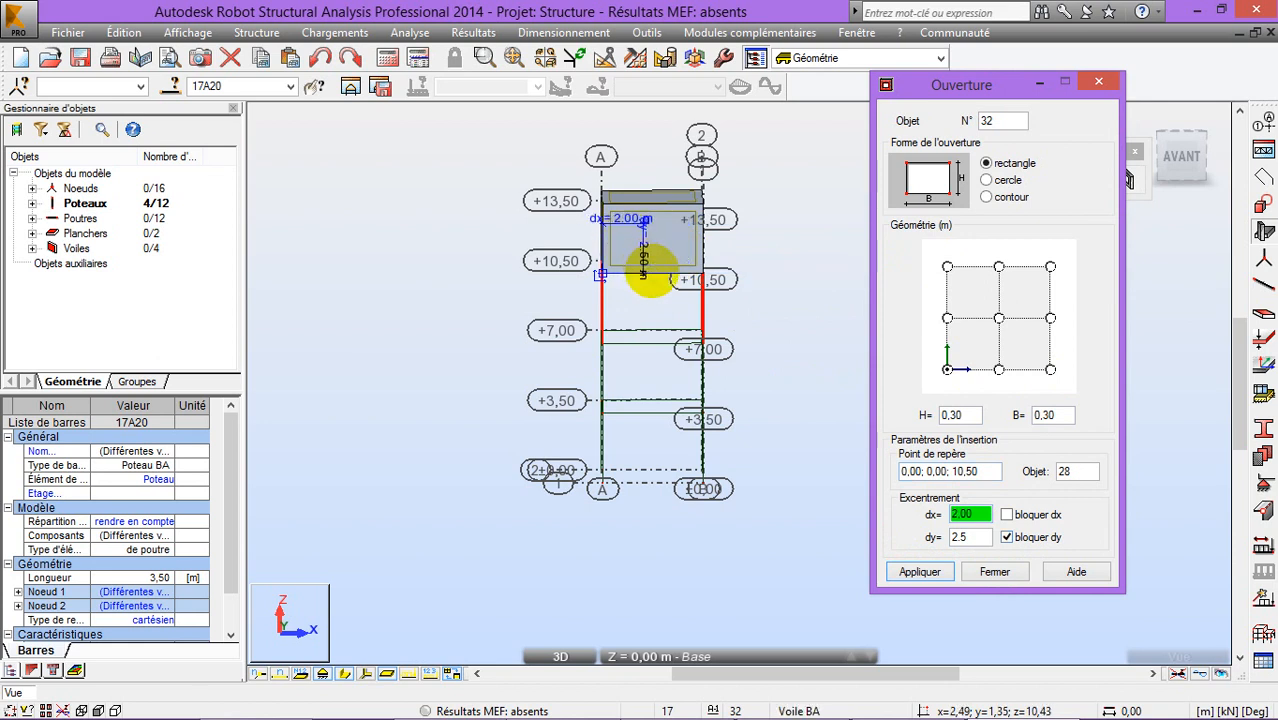
# Release dy, lock dx at 2.5 and place the opening at dy 0.00 along the base of the front tank wall
pyautogui.click(988, 539)
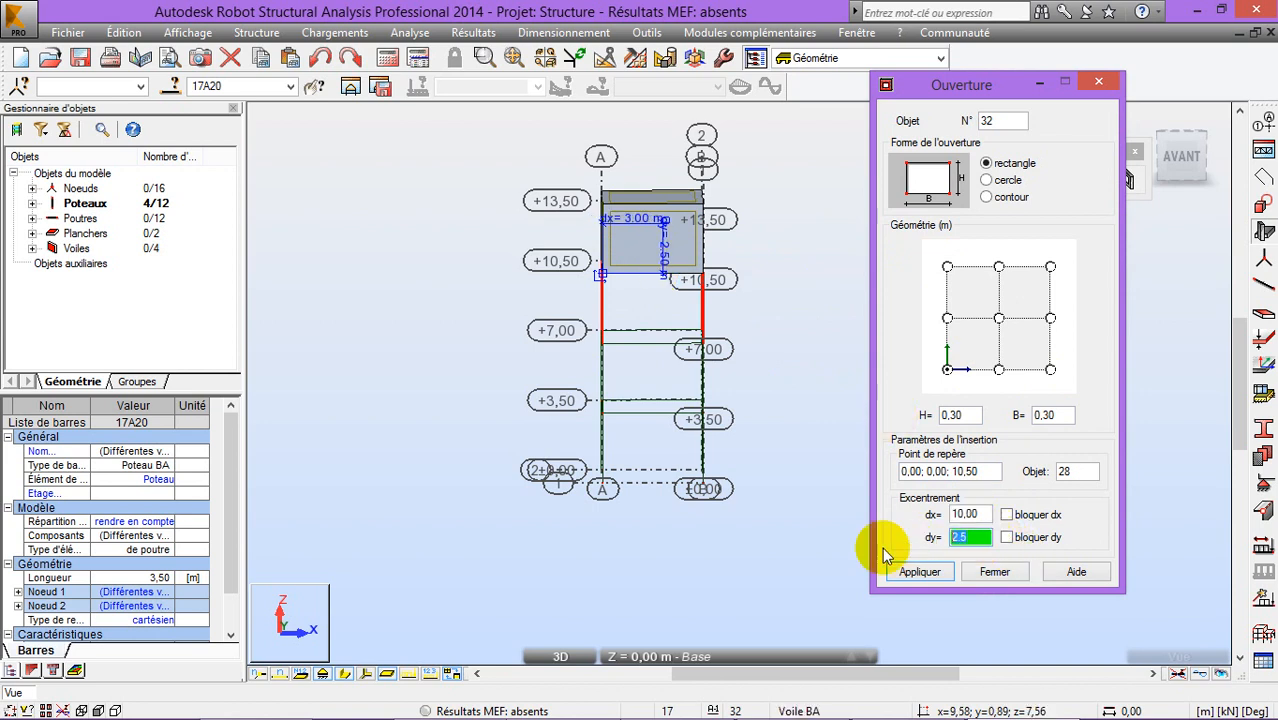
pyautogui.write('0')
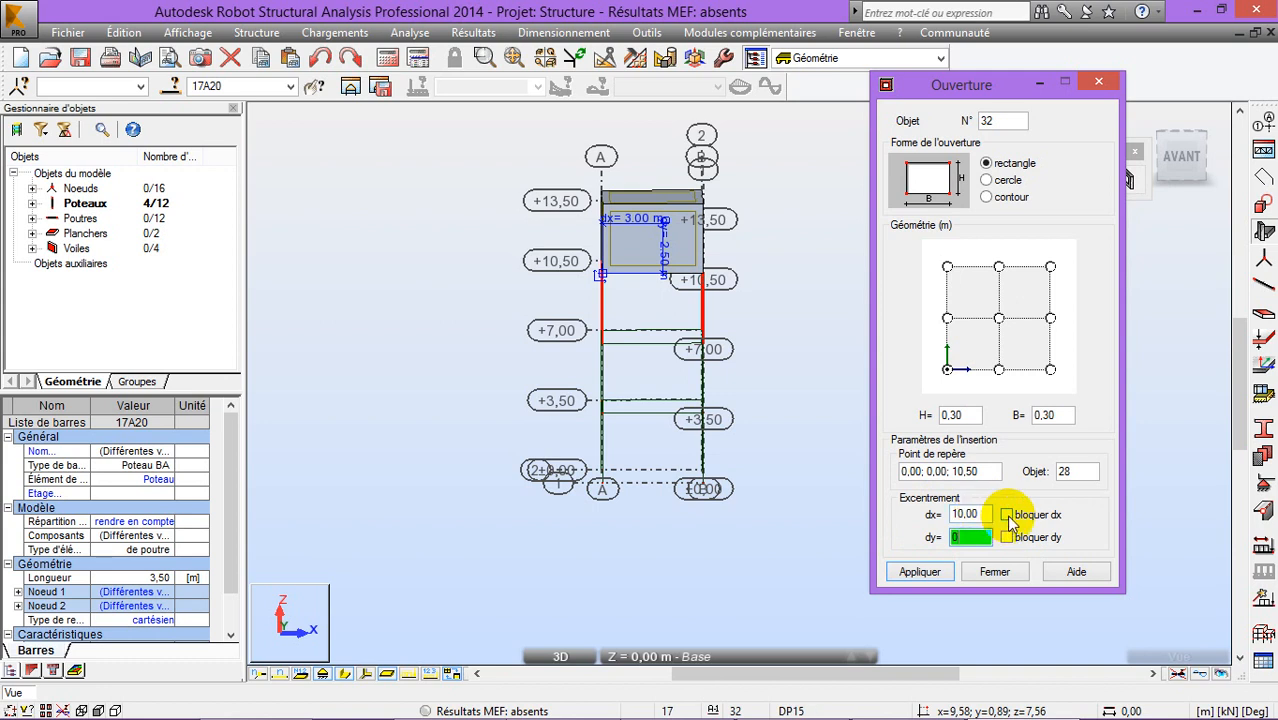
pyautogui.click(984, 514)
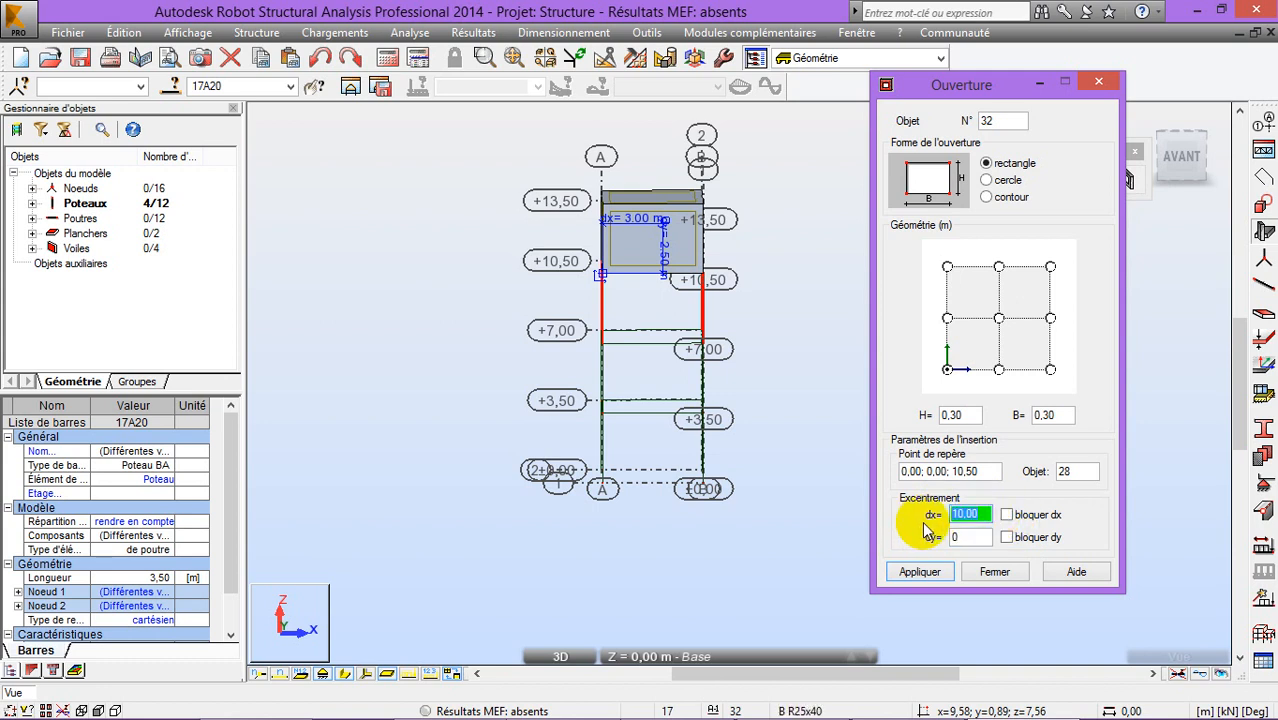
pyautogui.click(1007, 514)
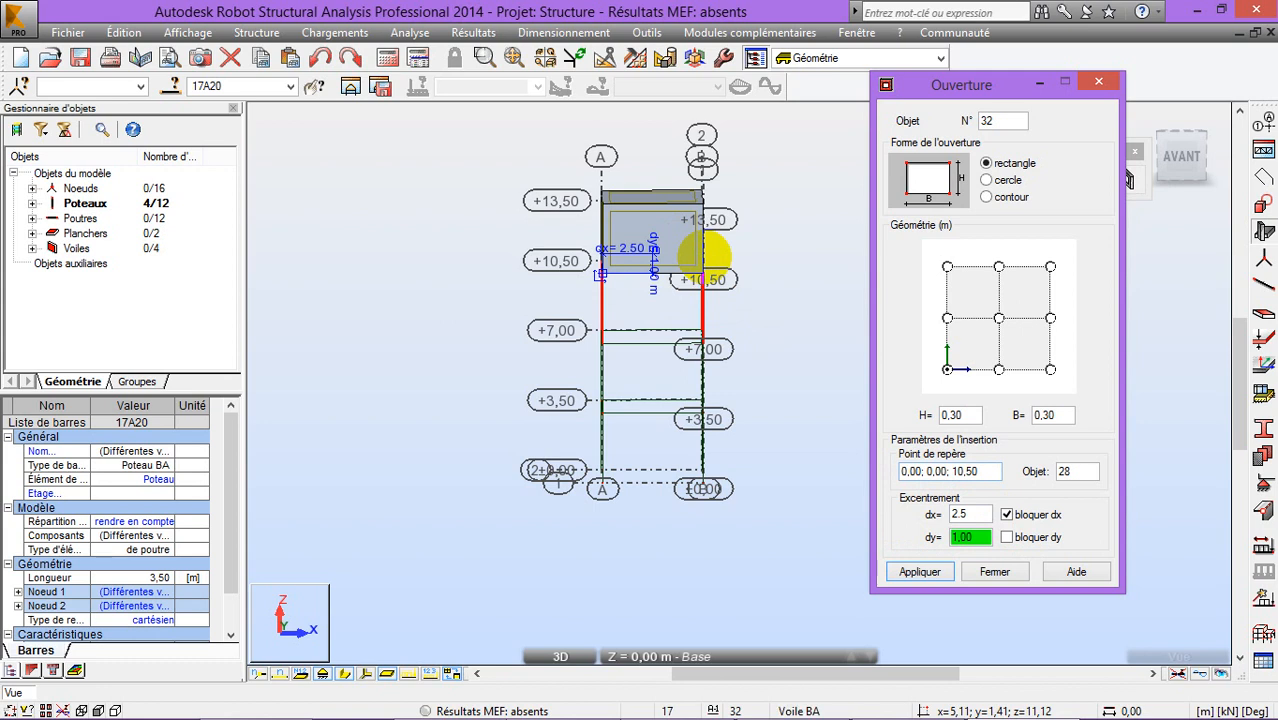
pyautogui.scroll(3, 685, 251)
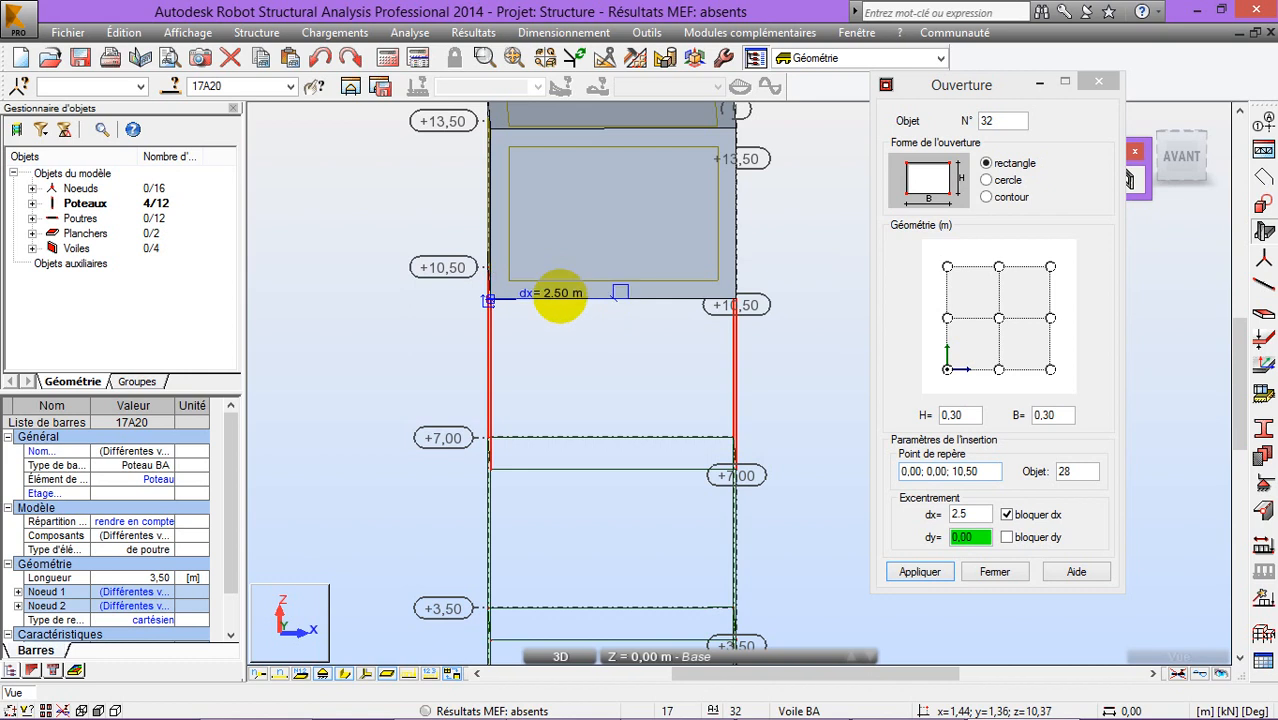
pyautogui.click(558, 294)
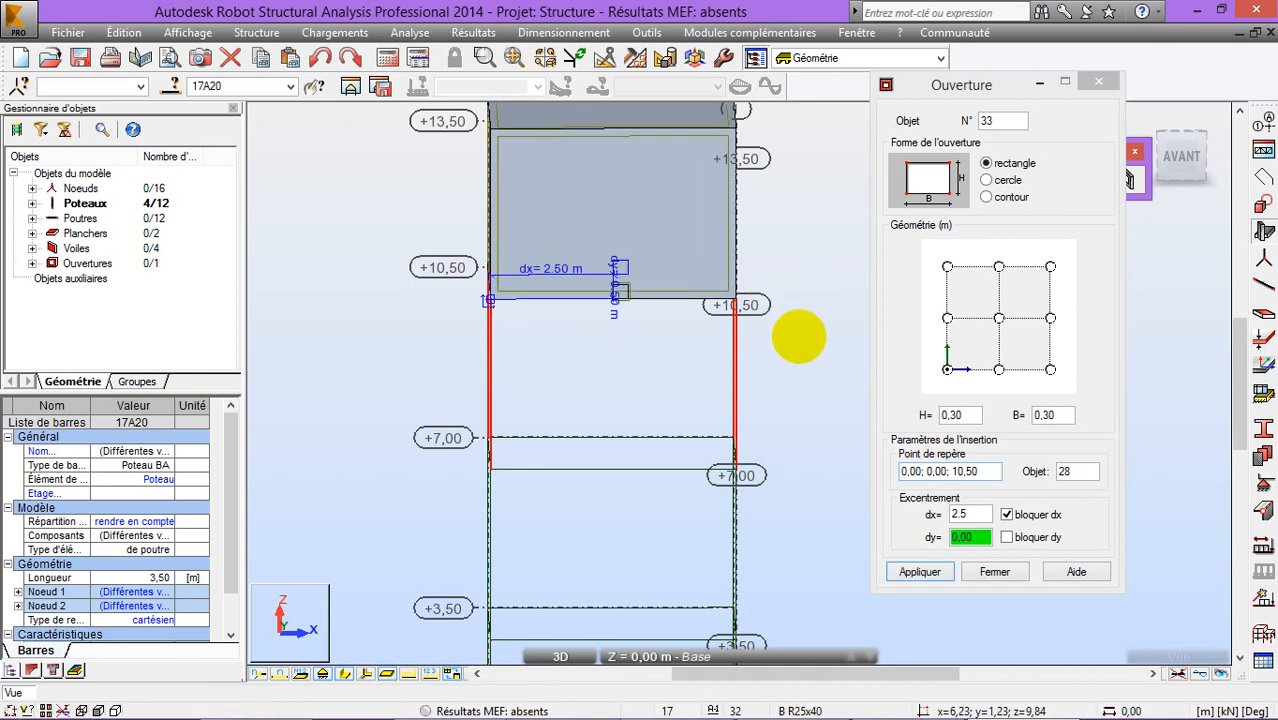
# Turn the view to the tank's cover slab and set up a new circular opening with diameter D 1.5
pyautogui.rightClick(808, 320)
pyautogui.click(813, 394)
pyautogui.moveTo(820, 385); pyautogui.dragTo(724, 450)
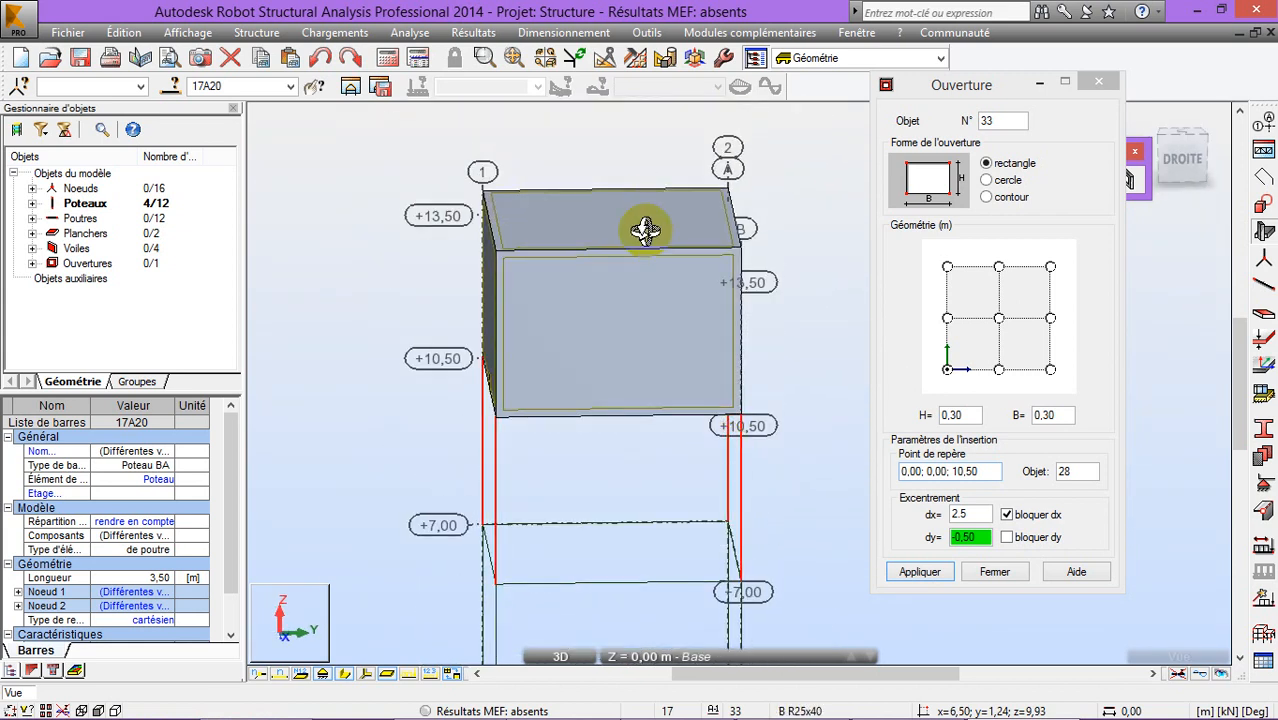
pyautogui.moveTo(759, 223); pyautogui.dragTo(653, 299)
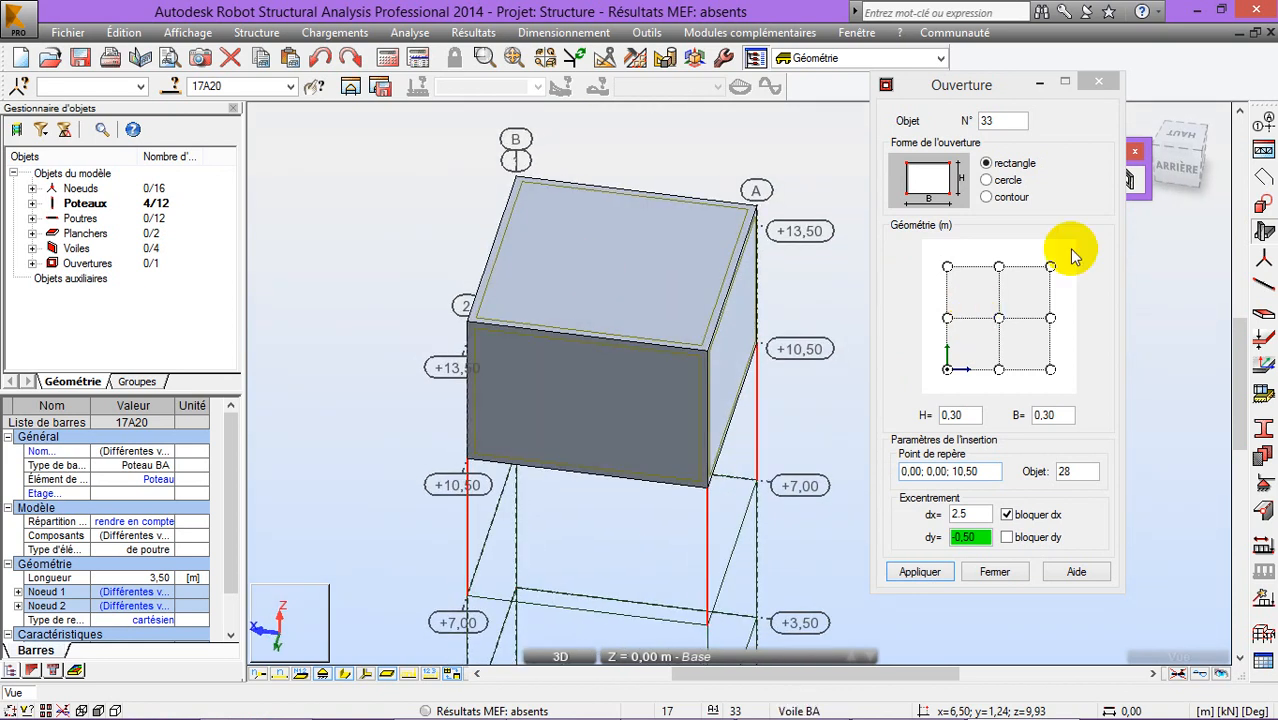
pyautogui.click(1099, 82)
pyautogui.click(1128, 182)
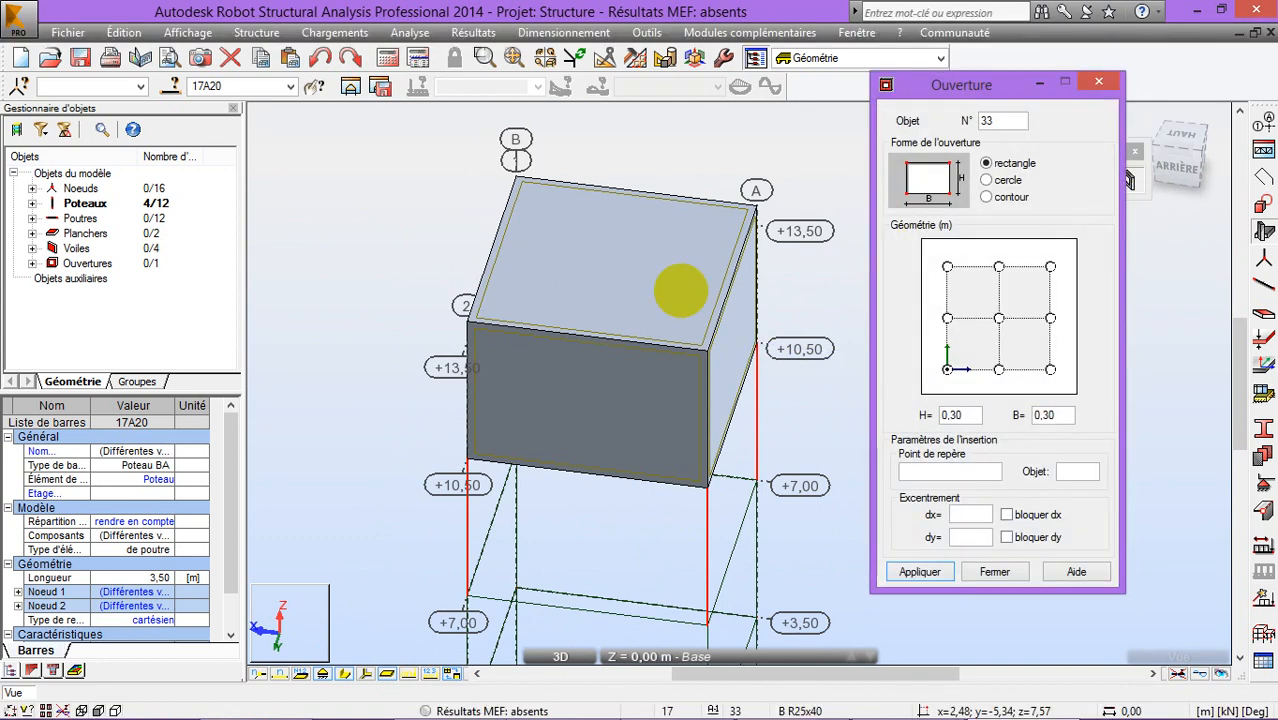
pyautogui.click(1010, 184)
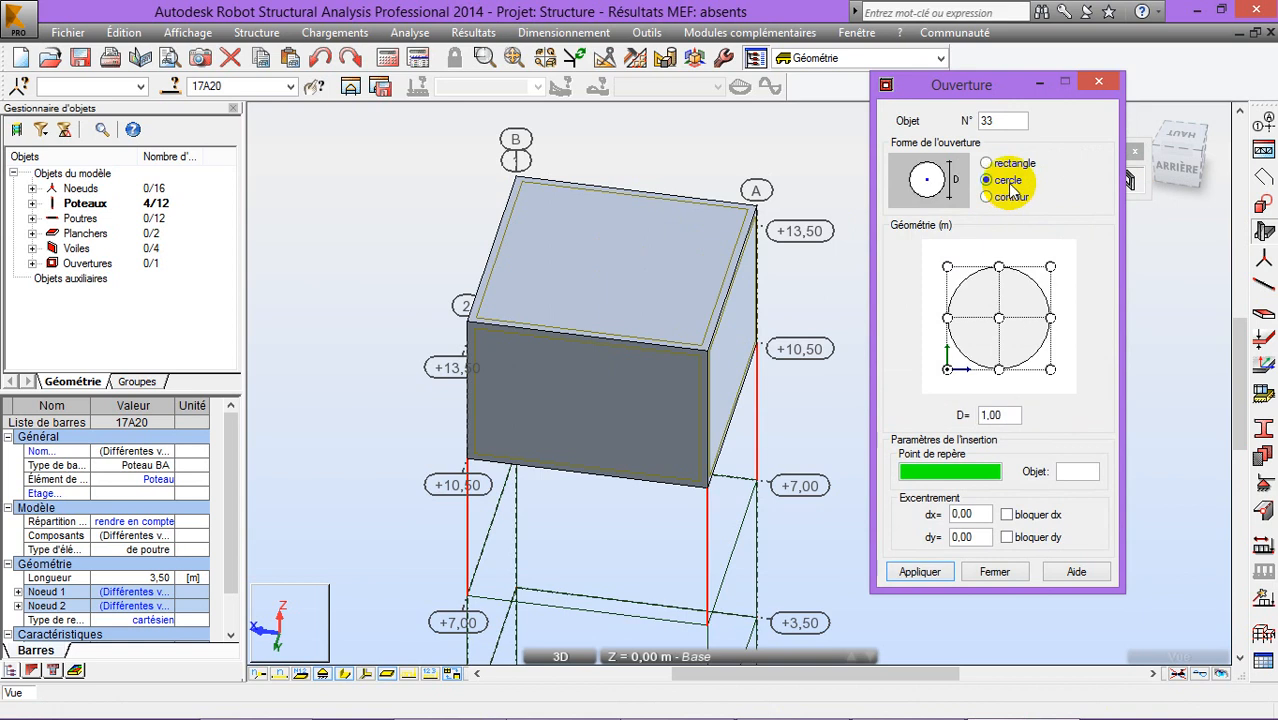
pyautogui.click(1000, 415)
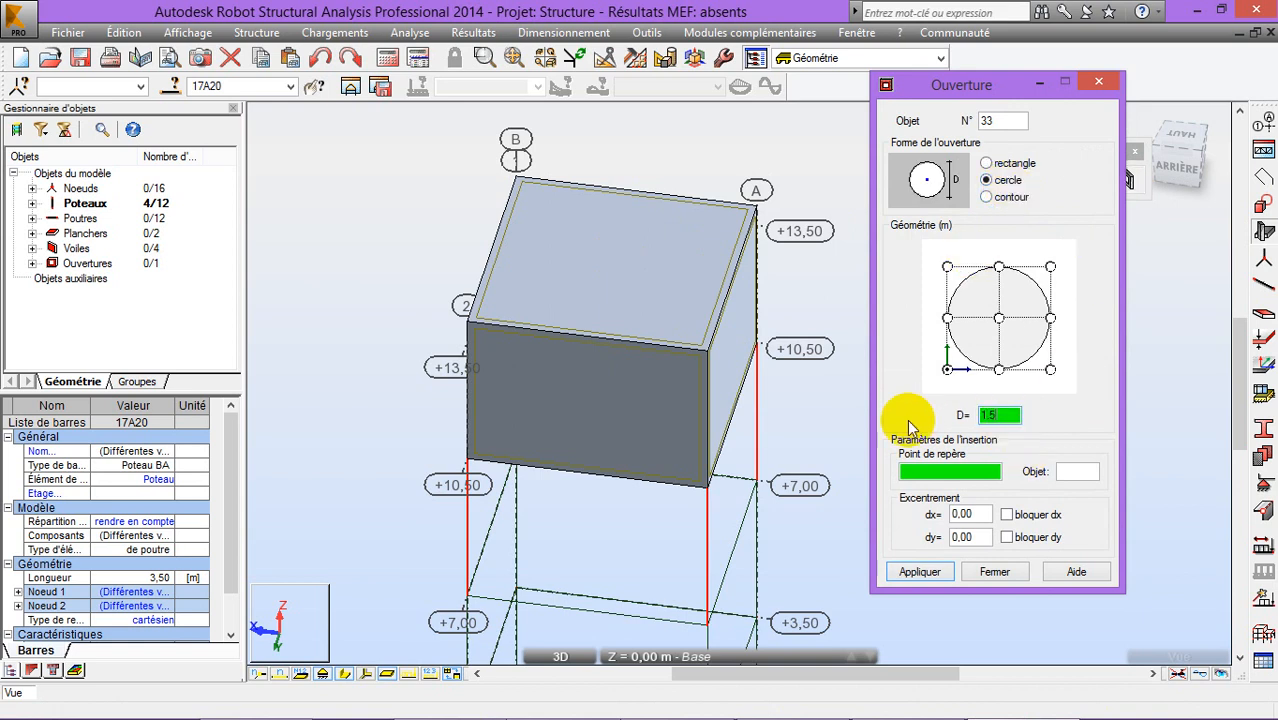
# Try to place the circular opening on the cover slab with dx at 2.5 and an entered dy offset
pyautogui.click(962, 514)
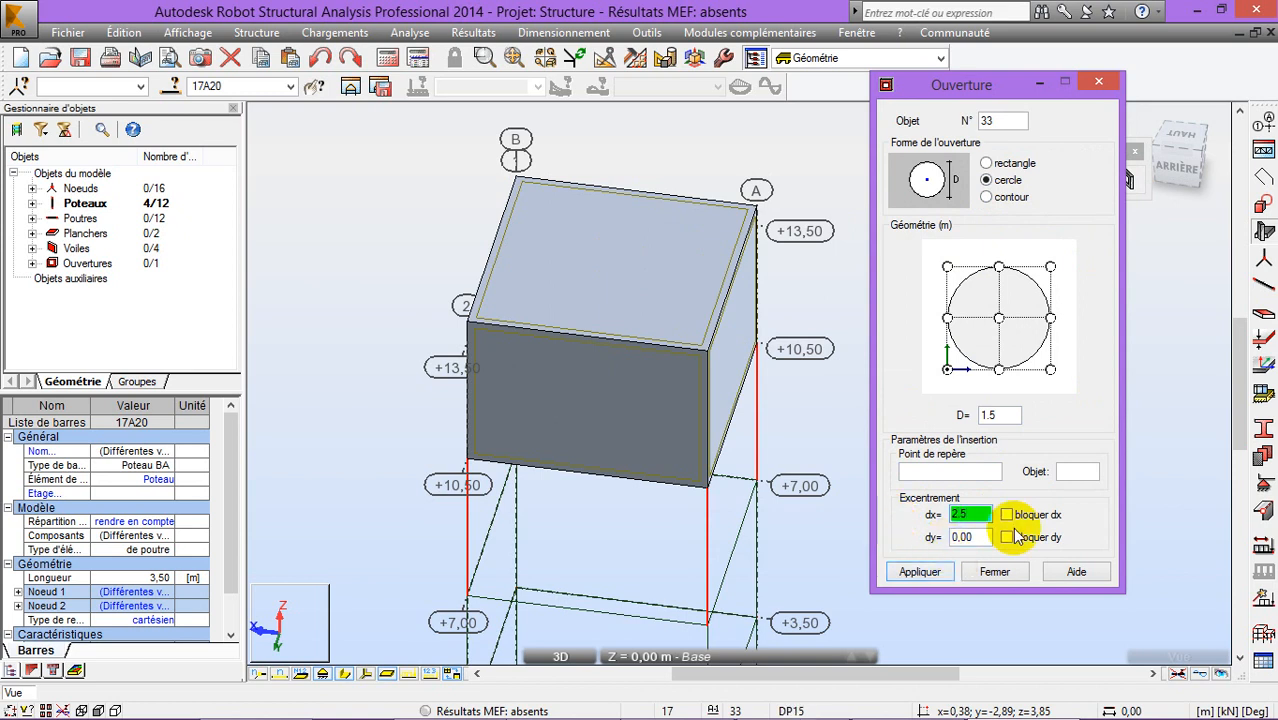
pyautogui.click(984, 537)
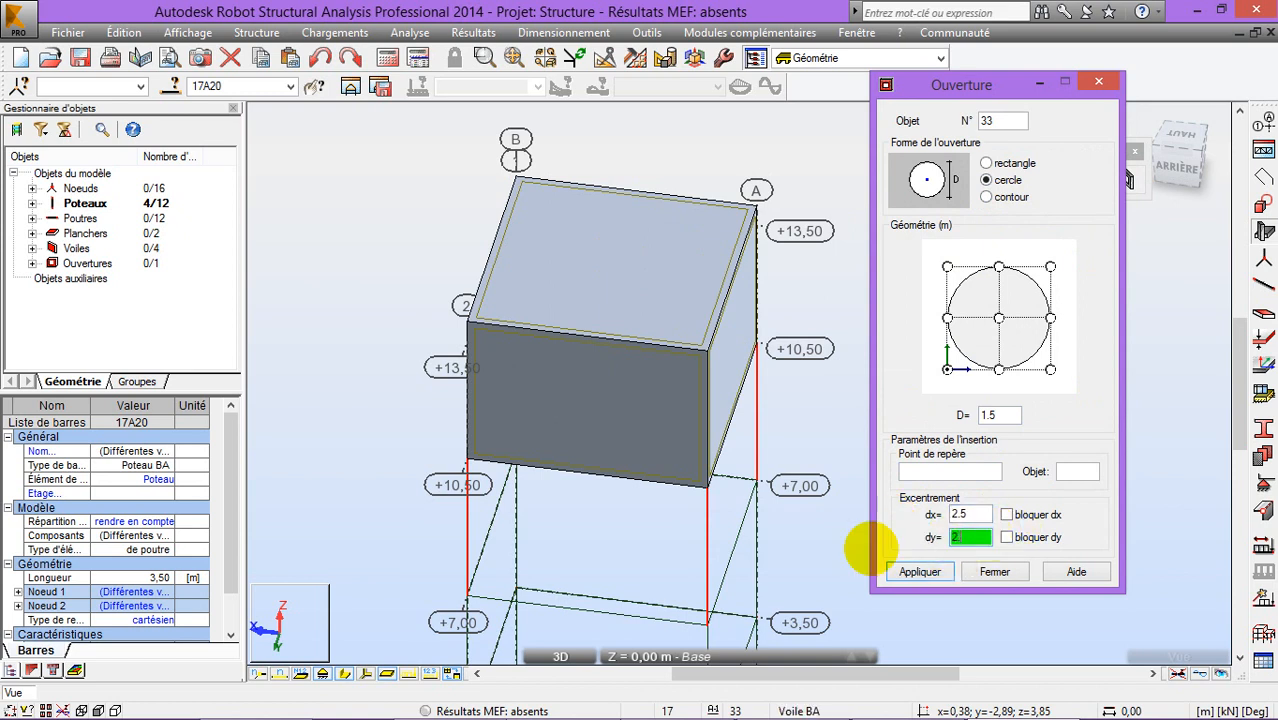
pyautogui.click(650, 277)
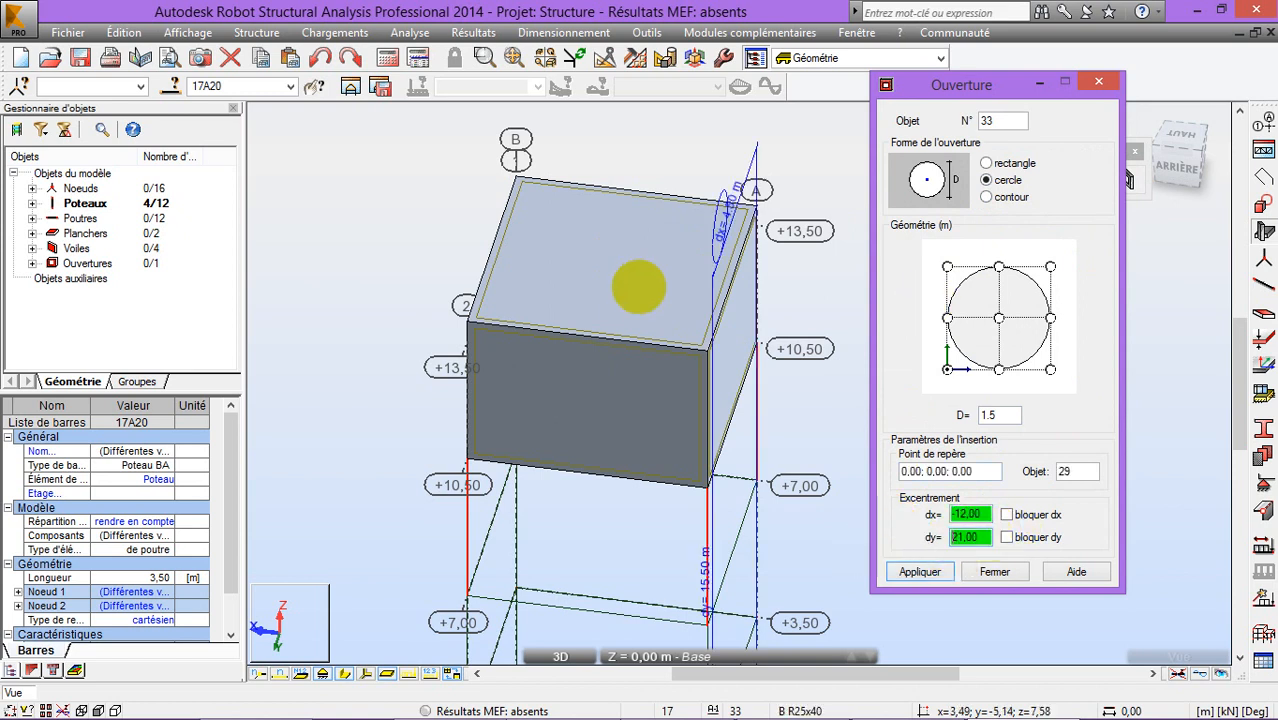
pyautogui.click(1010, 165)
pyautogui.click(1097, 84)
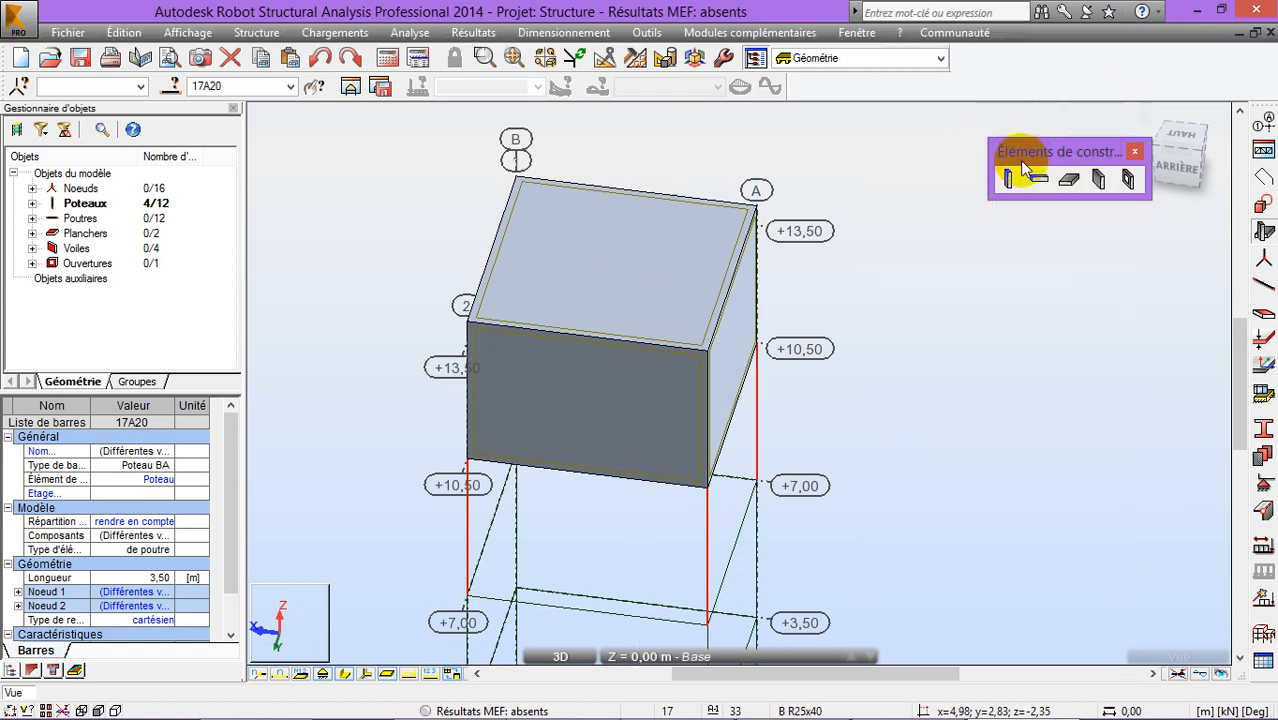
# Start a new circular opening on the tank's cover slab with diameter D 1.5
pyautogui.click(1127, 177)
pyautogui.click(616, 298)
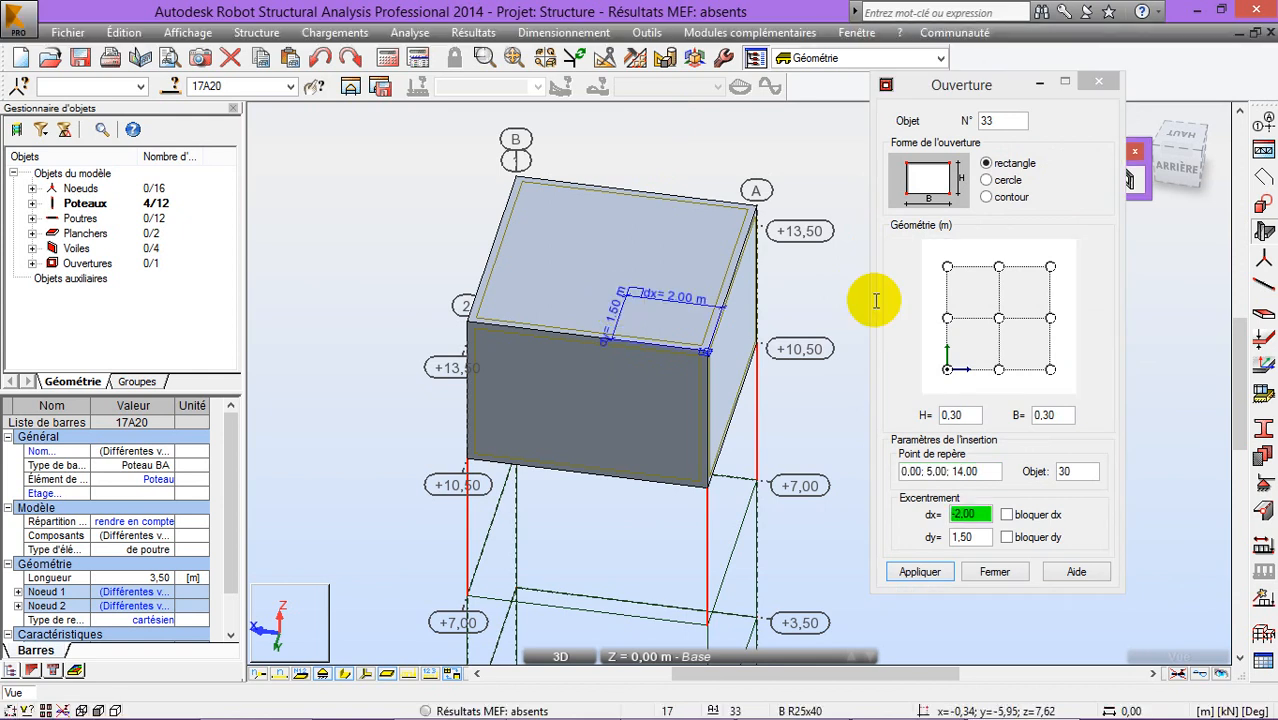
pyautogui.click(986, 180)
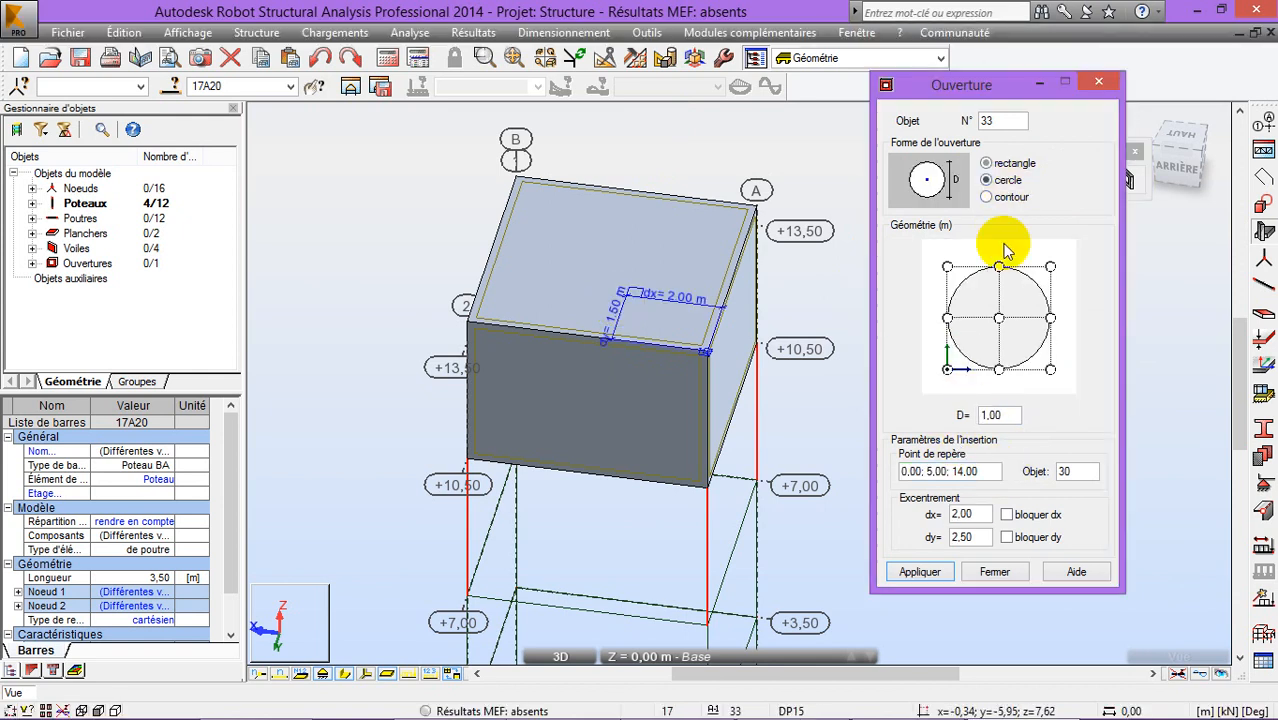
pyautogui.doubleClick(1005, 415)
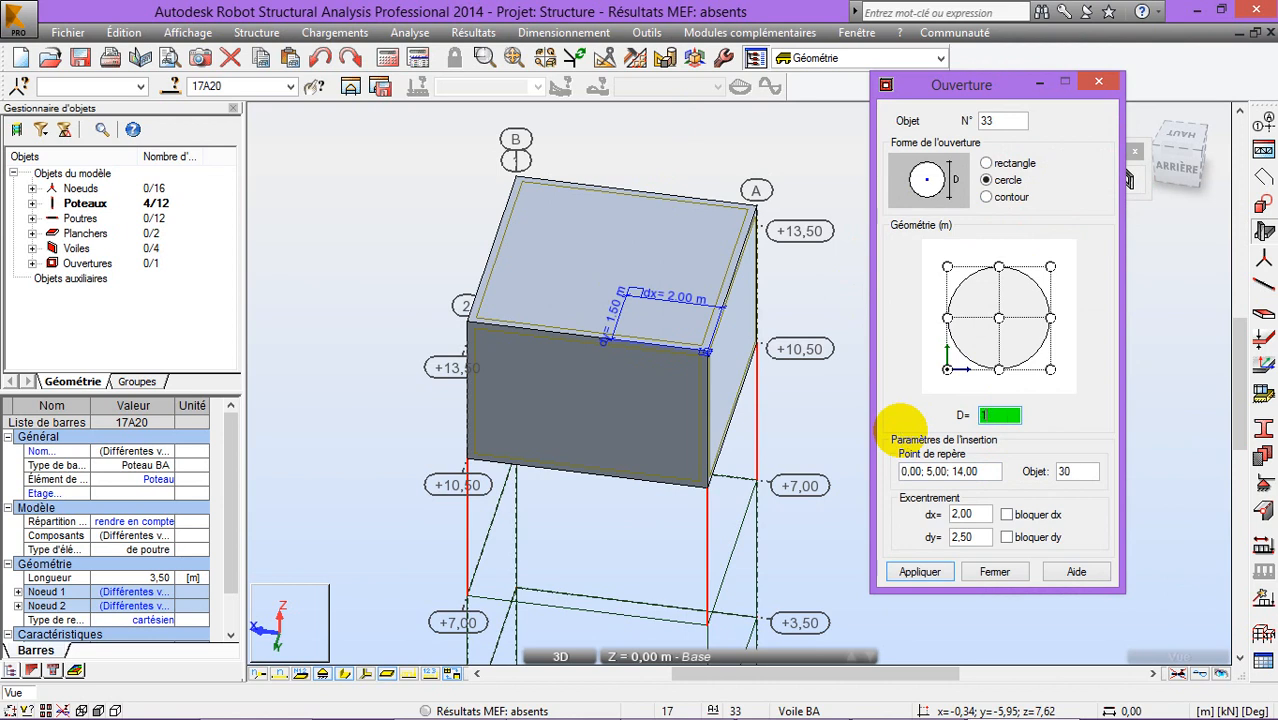
pyautogui.click(995, 412)
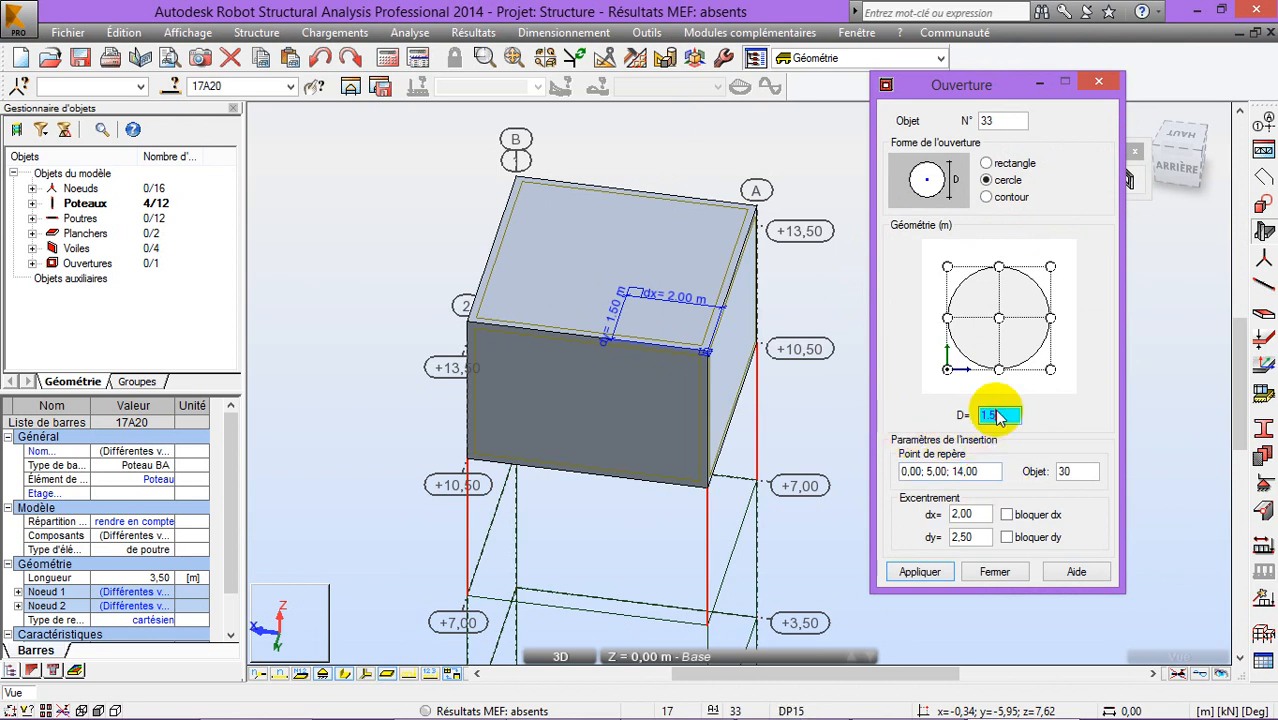
# Set the circular opening's offsets to dx 2.5 and dy 2.5 and lock both
pyautogui.doubleClick(962, 514)
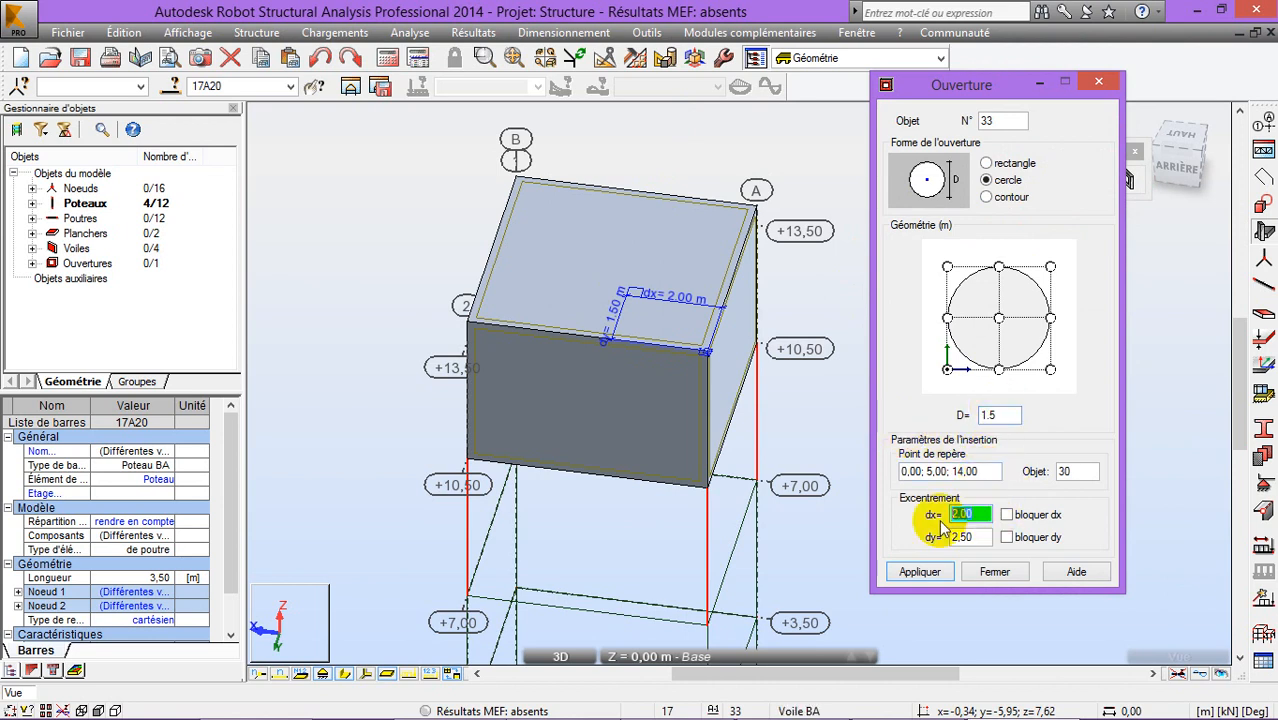
pyautogui.write('2.5')
pyautogui.click(1006, 514)
pyautogui.moveTo(984, 537); pyautogui.dragTo(902, 547)
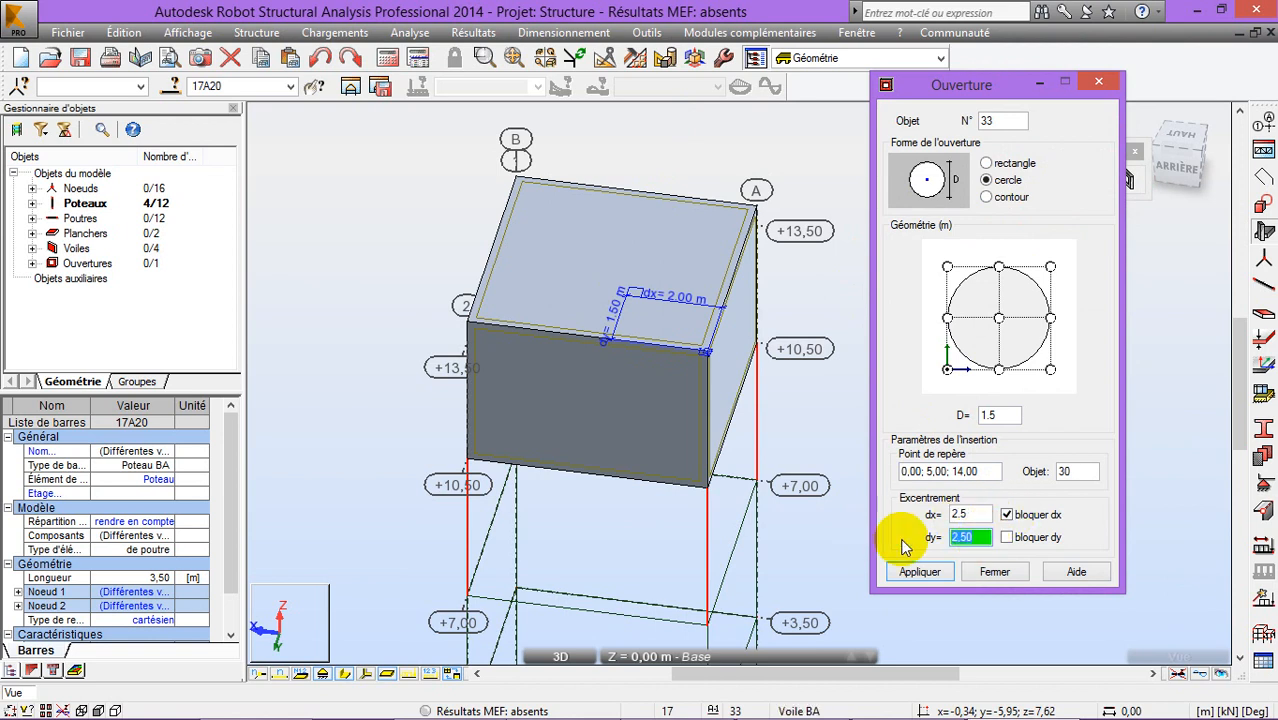
pyautogui.write('2.5')
pyautogui.click(1006, 537)
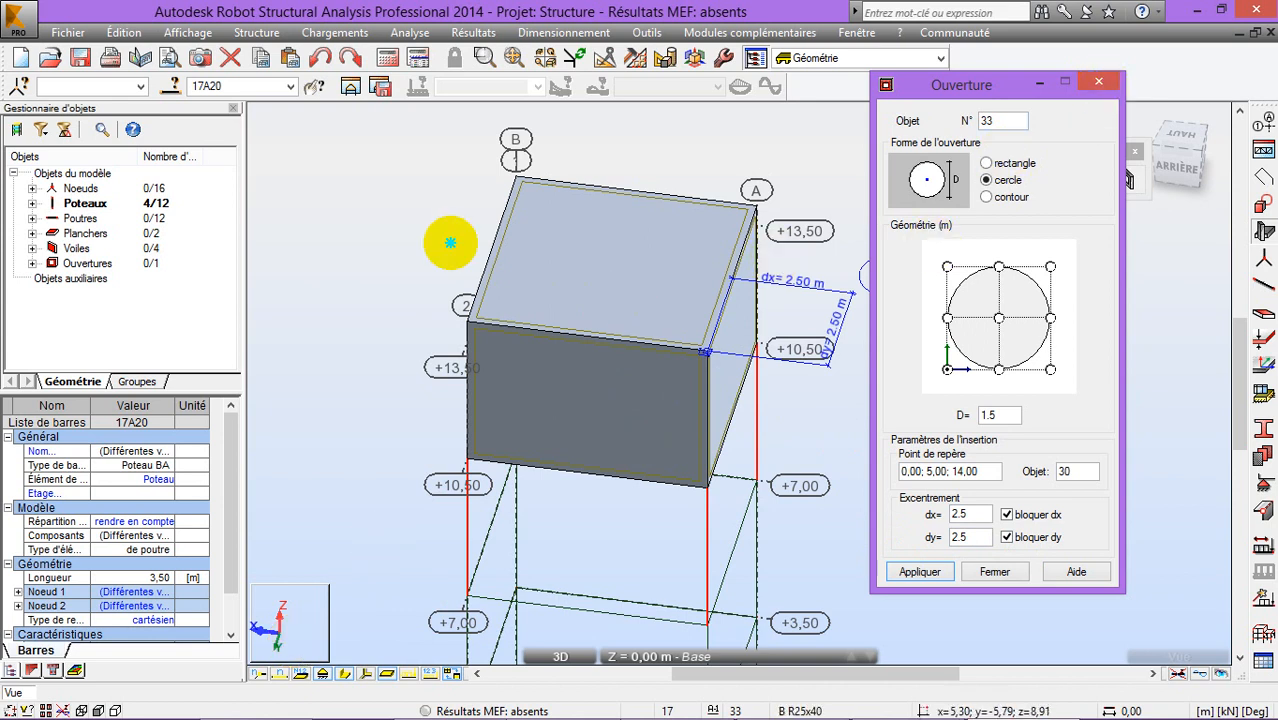
# Try to place the locked circular opening on the cover slab from the tank's front side, and close the opening definition
pyautogui.rightClick(388, 256)
pyautogui.click(340, 337)
pyautogui.moveTo(359, 314); pyautogui.dragTo(662, 285)
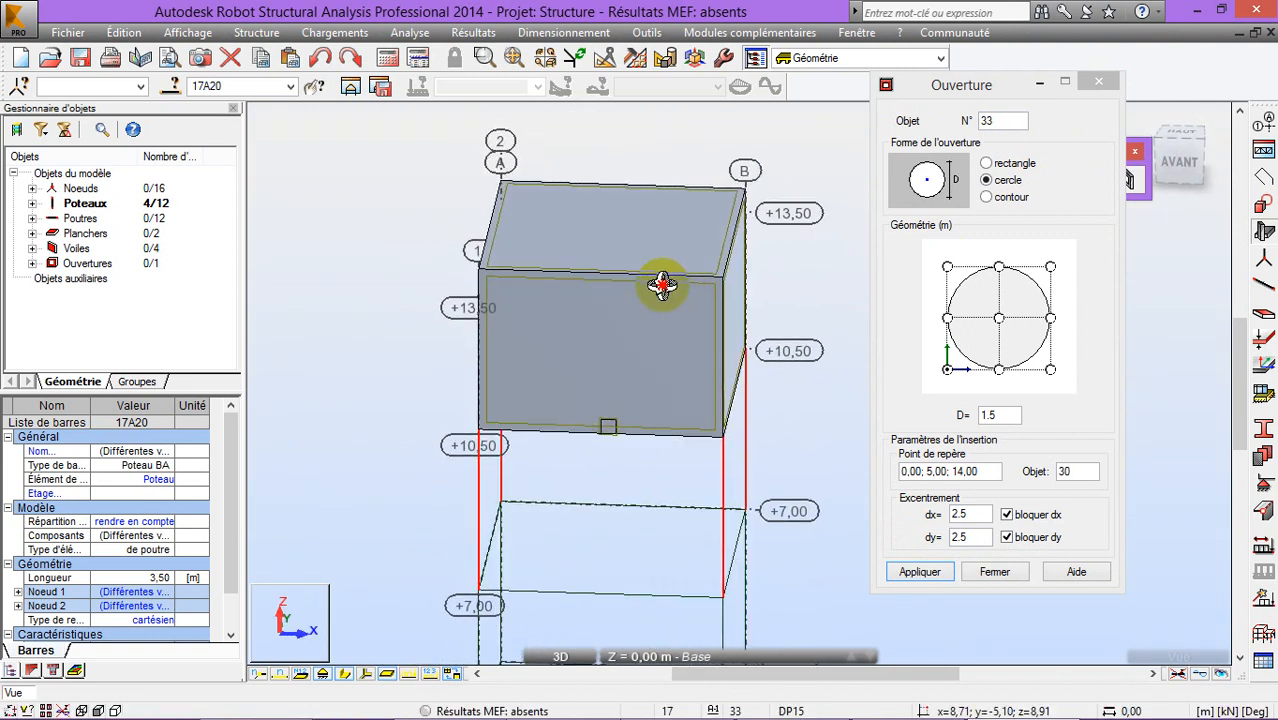
pyautogui.click(942, 370)
pyautogui.click(595, 237)
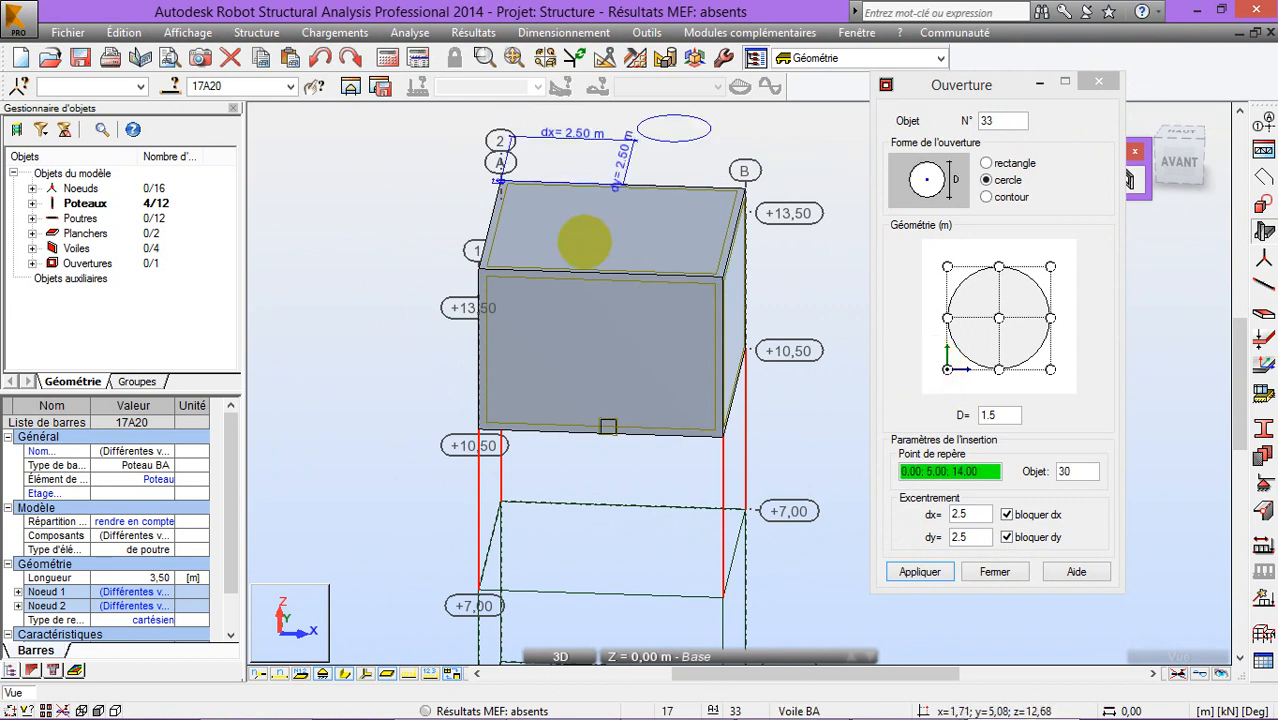
pyautogui.click(1099, 81)
# Start another circular opening on the cover slab with diameter 1.00 and try offsets dx 2.5 and dy 2.5
pyautogui.click(1128, 179)
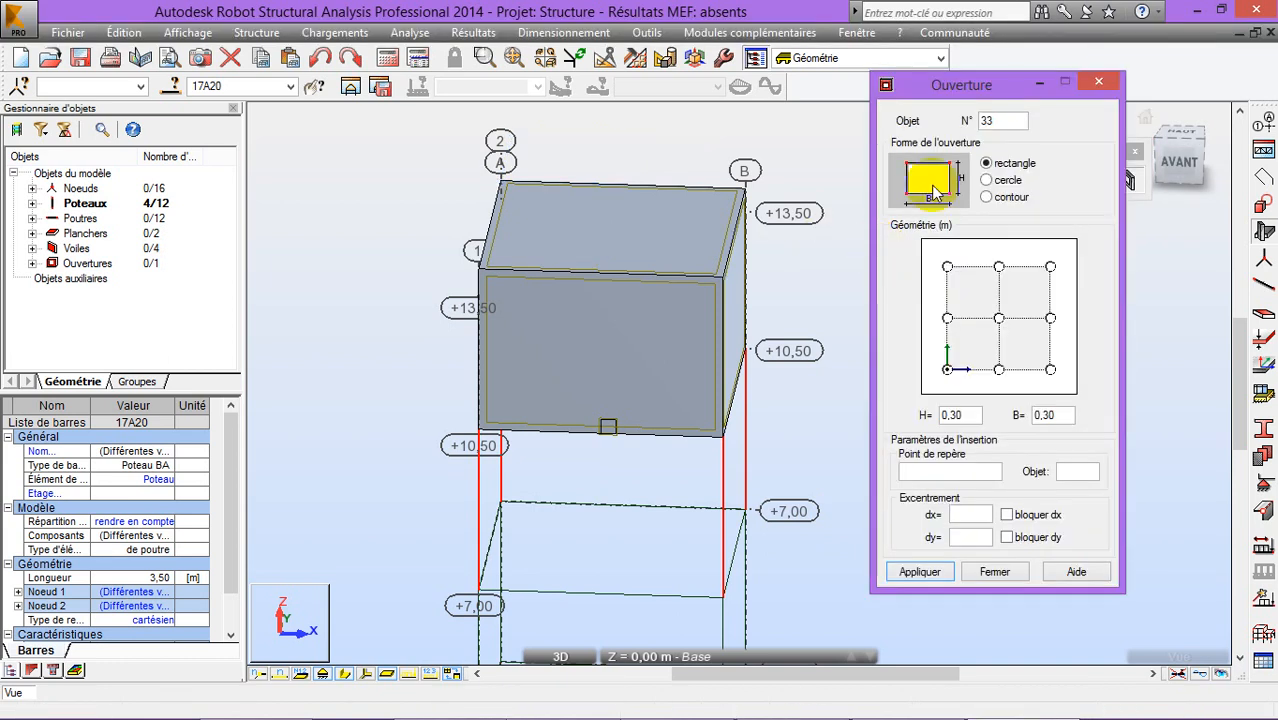
pyautogui.click(609, 236)
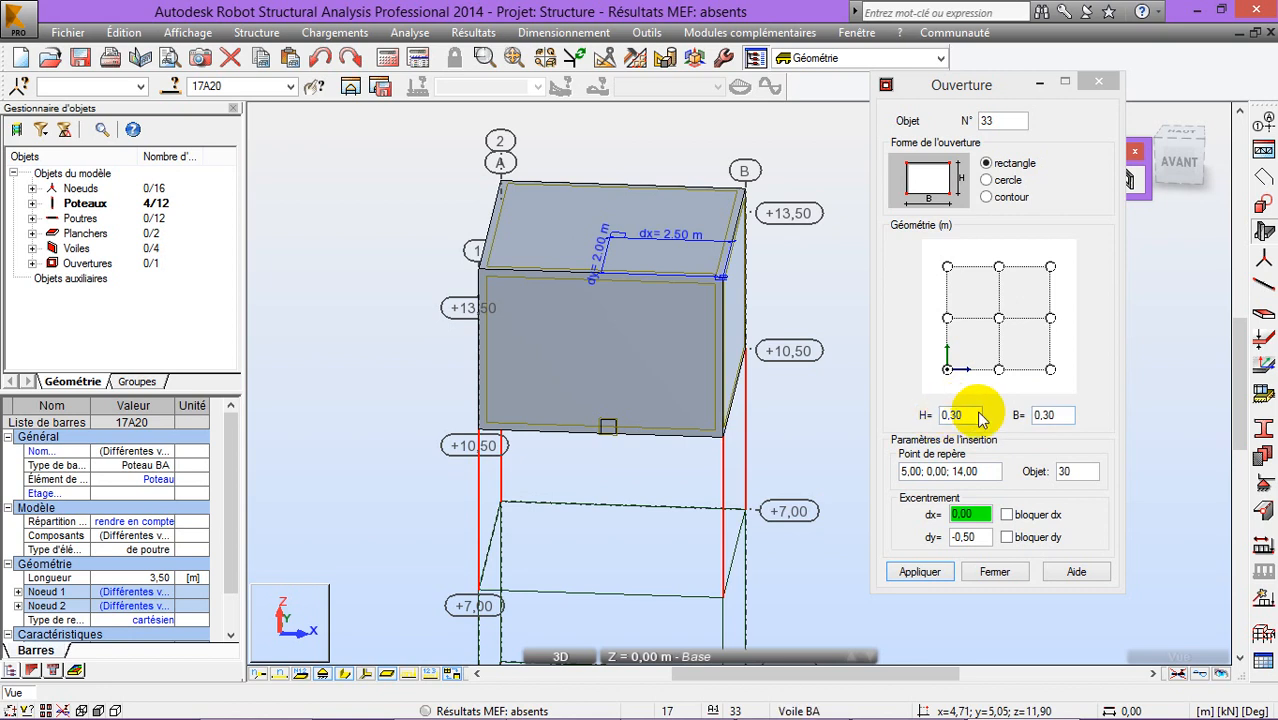
pyautogui.click(1012, 180)
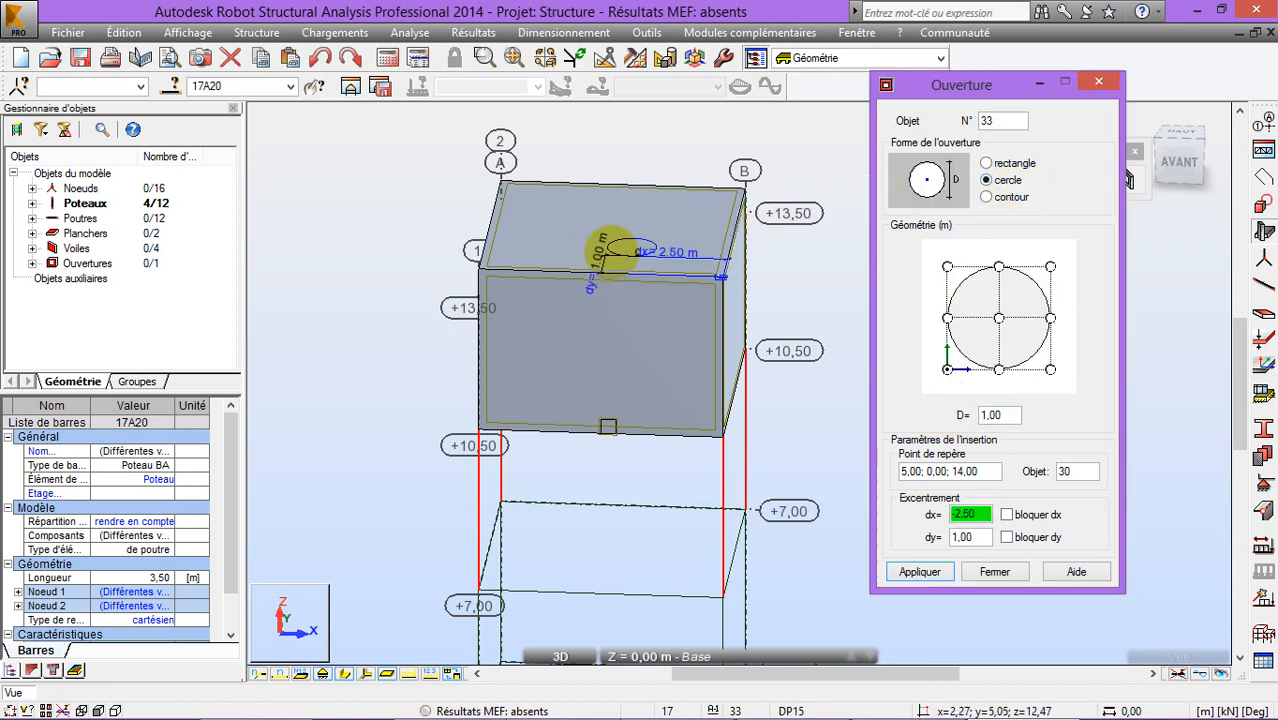
pyautogui.click(975, 537)
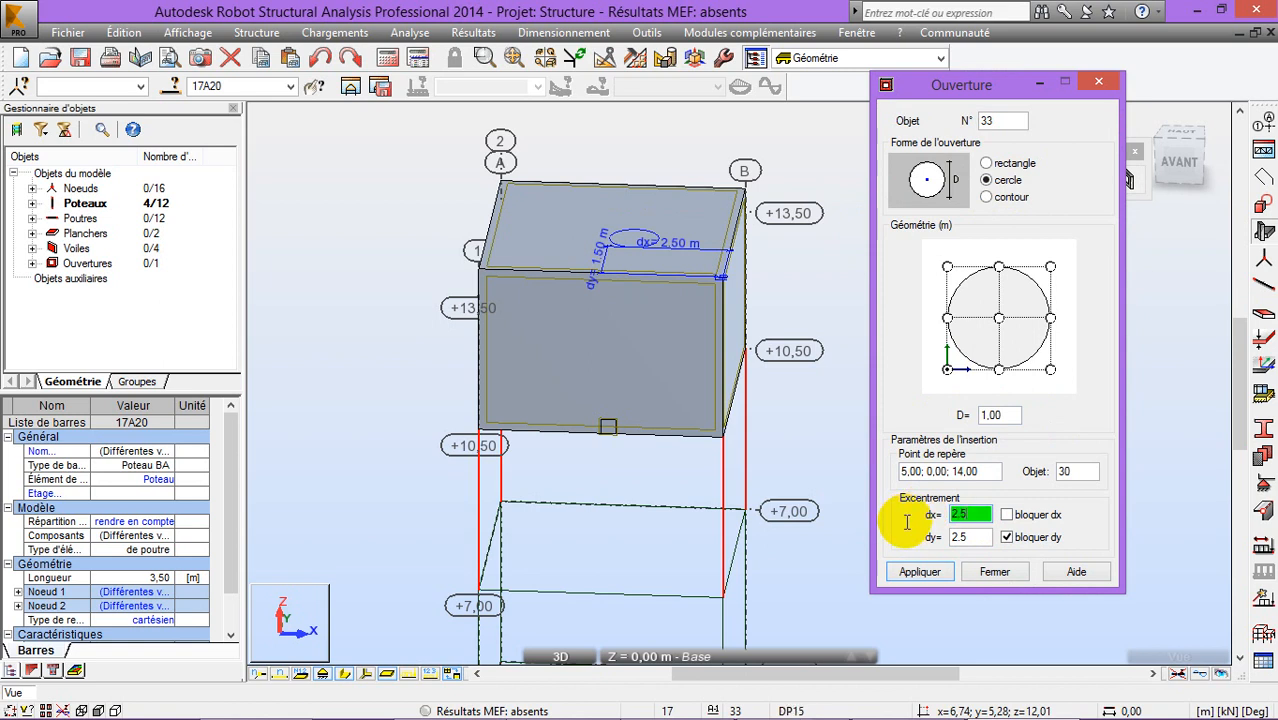
pyautogui.click(1006, 515)
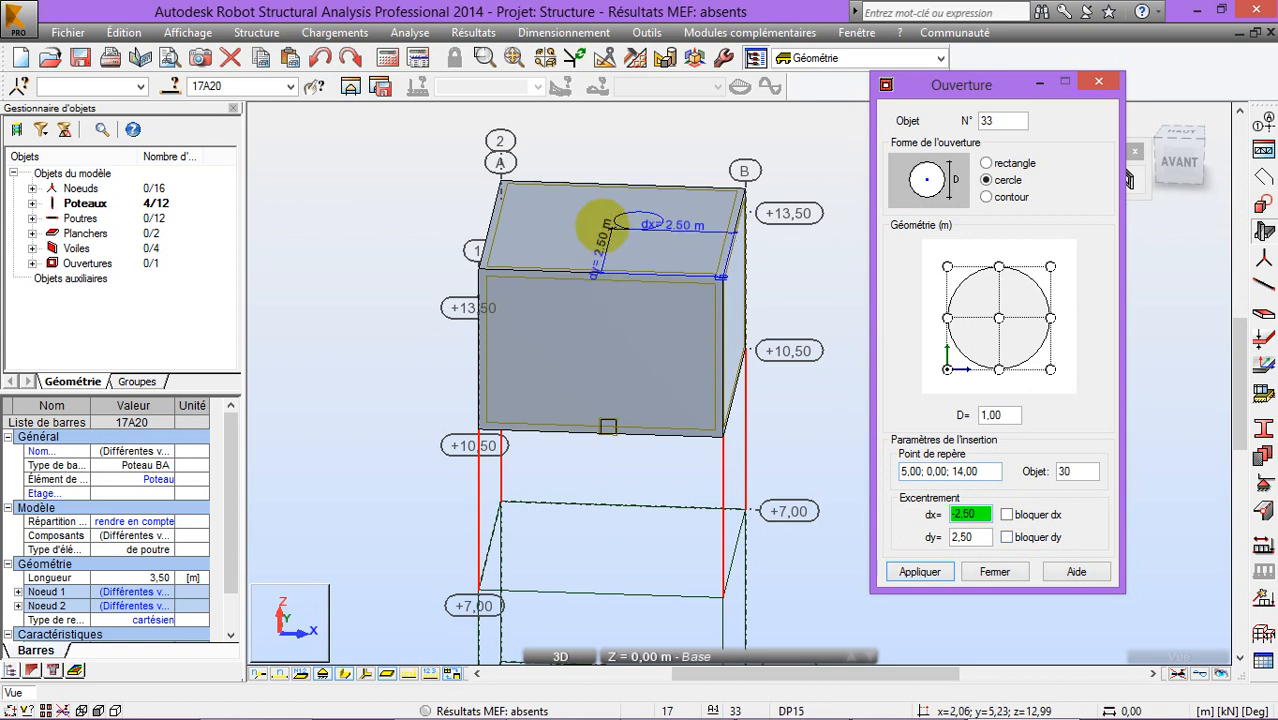
# Lock dy at 2.5 and place the 1.00 m circular opening on the cover slab at dx -2.50
pyautogui.click(985, 538)
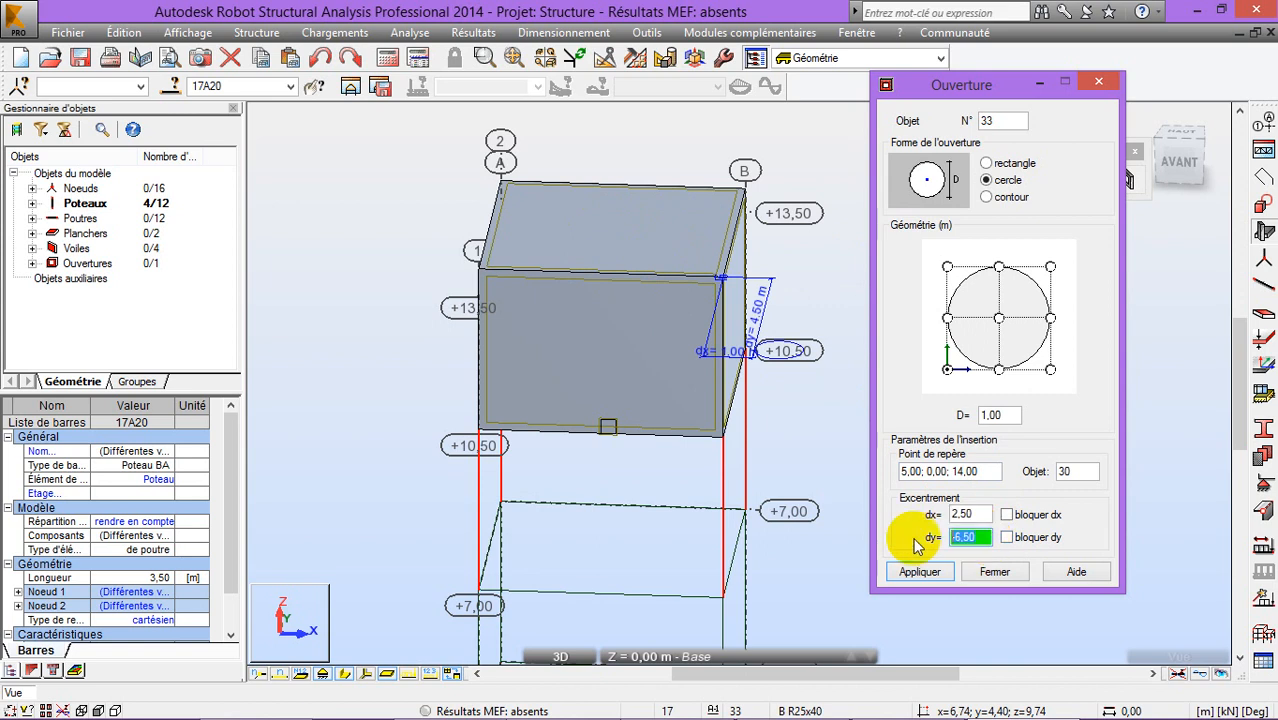
pyautogui.click(985, 540)
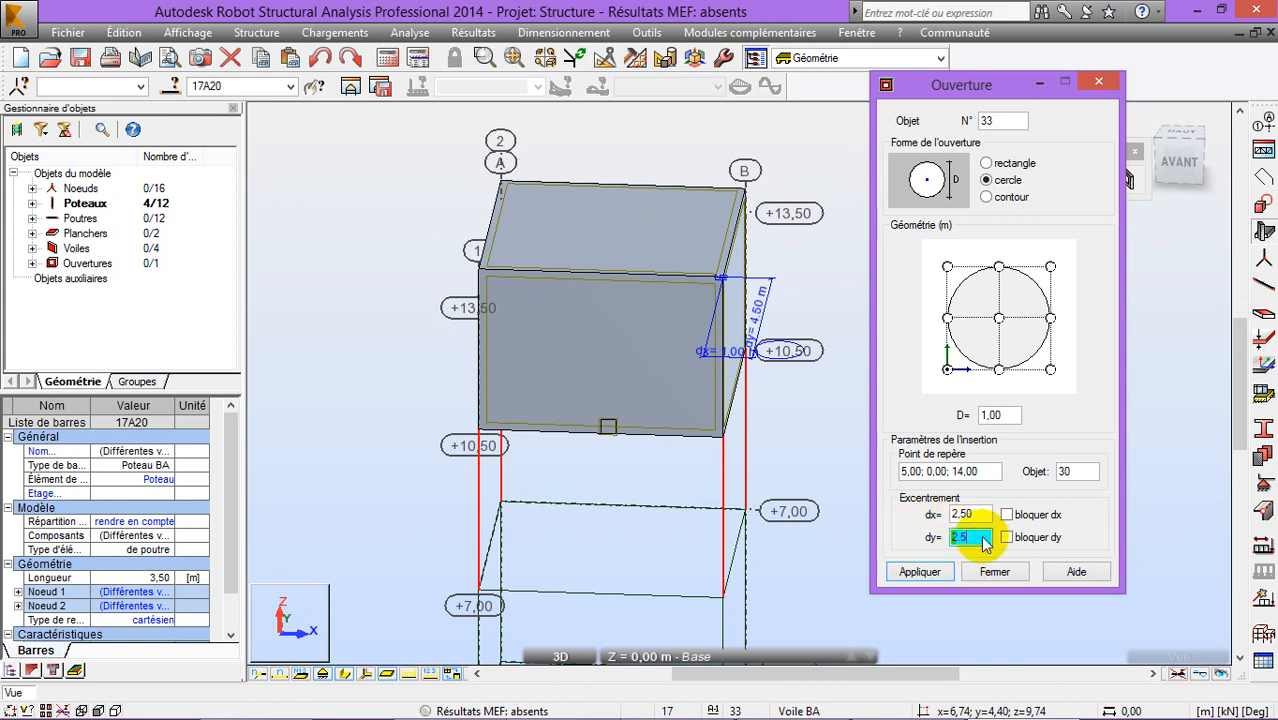
pyautogui.click(1006, 538)
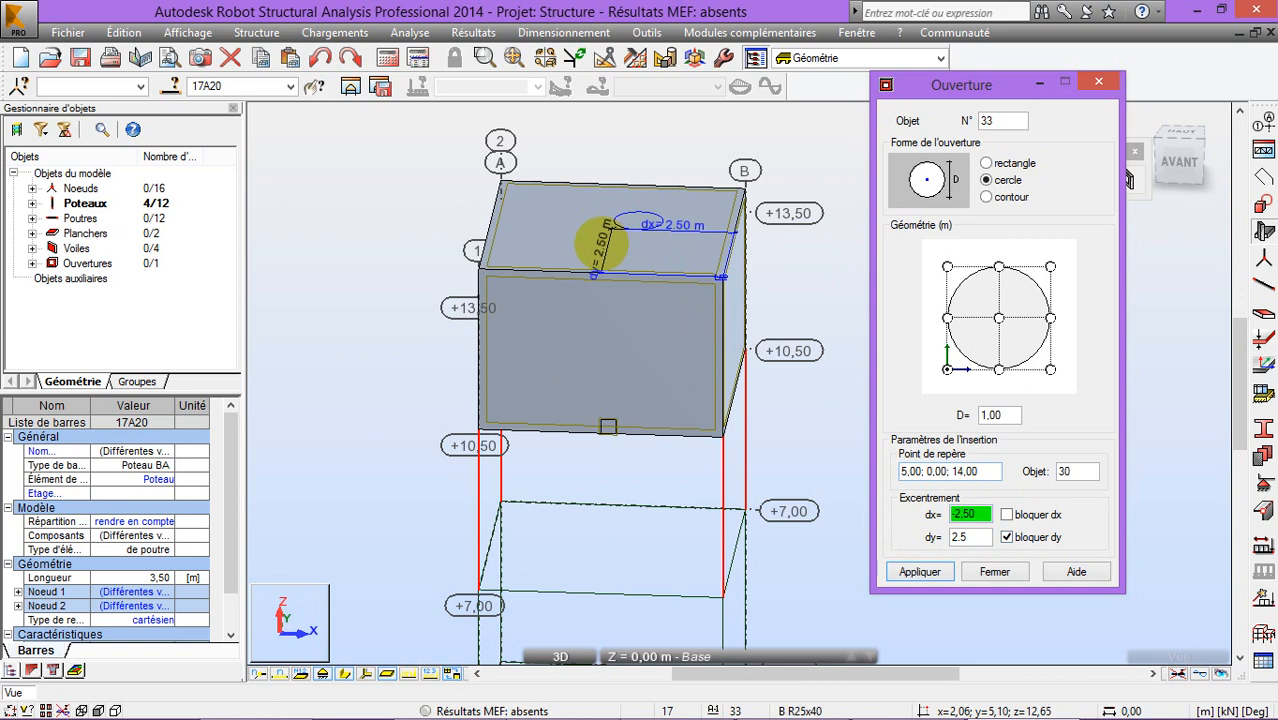
pyautogui.click(600, 243)
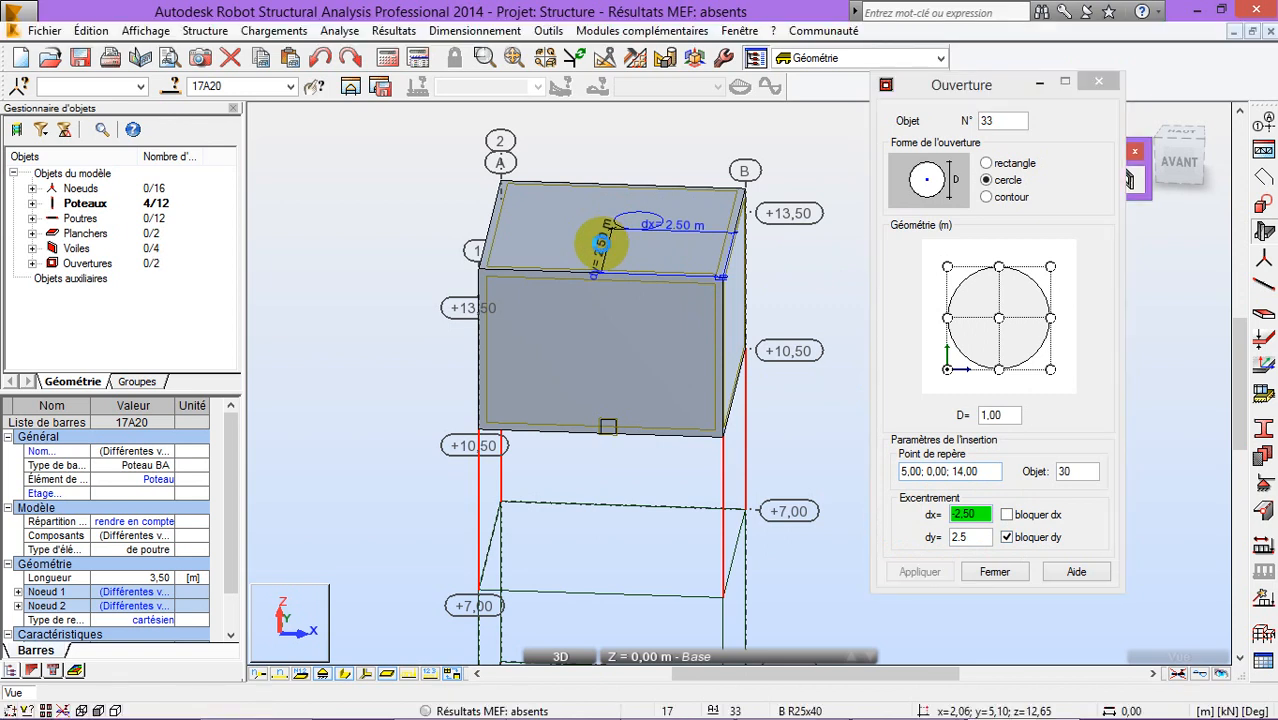
# Show the whole tower from the front with the section shapes of its columns and beams displayed
pyautogui.rightClick(775, 171)
pyautogui.click(777, 249)
pyautogui.moveTo(787, 241); pyautogui.dragTo(566, 502)
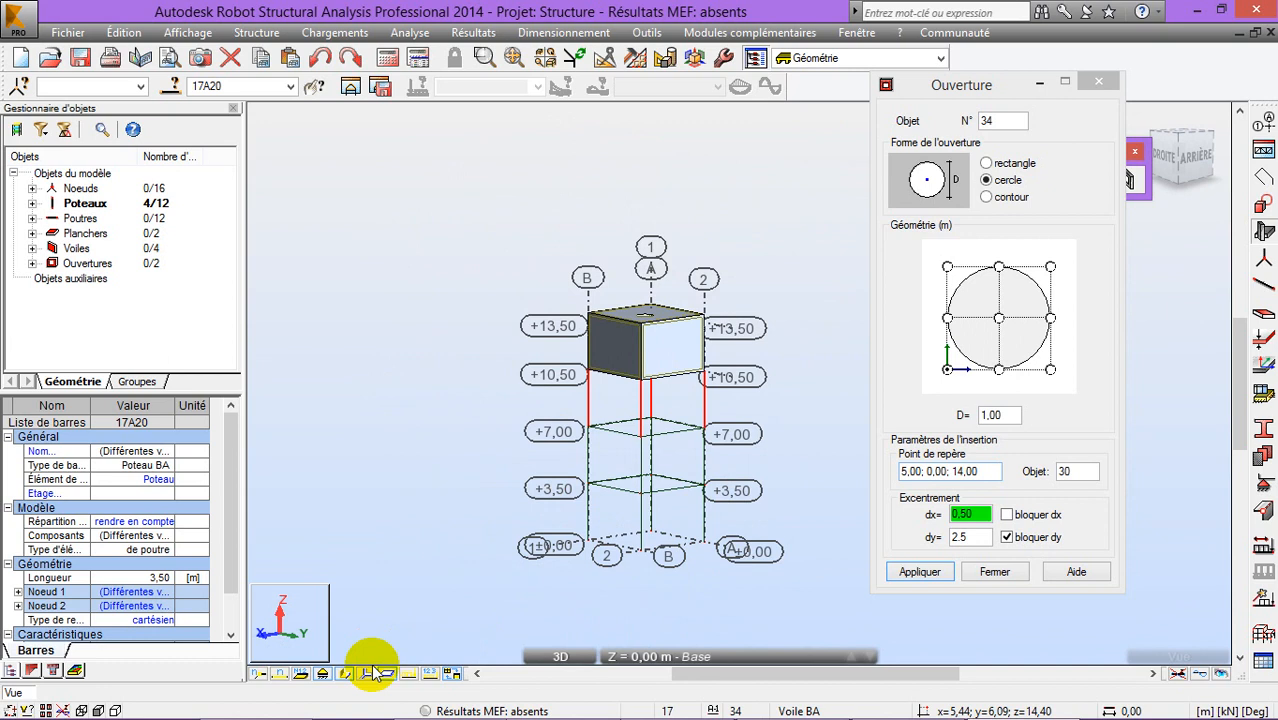
pyautogui.moveTo(432, 350); pyautogui.dragTo(578, 320)
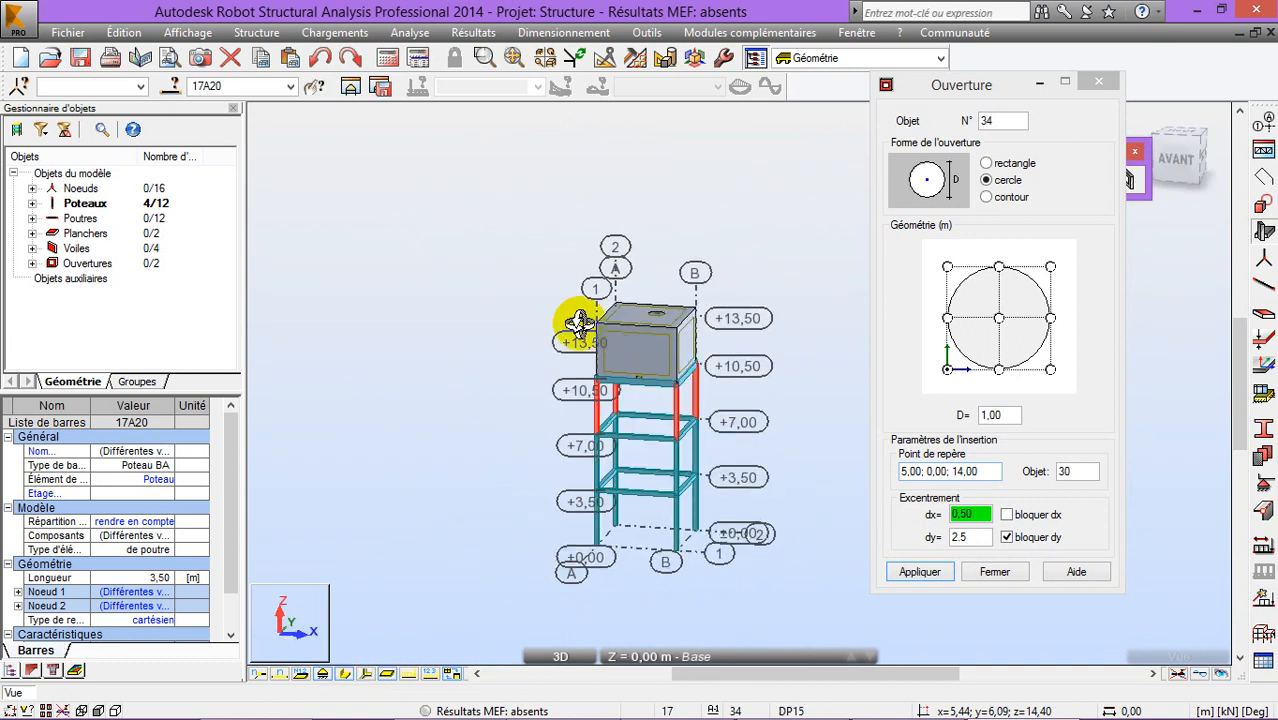
# Enable the panel thickness display (Epaisseur des panneaux) in the Panneaux / EF display attributes and apply it
pyautogui.rightClick(448, 248)
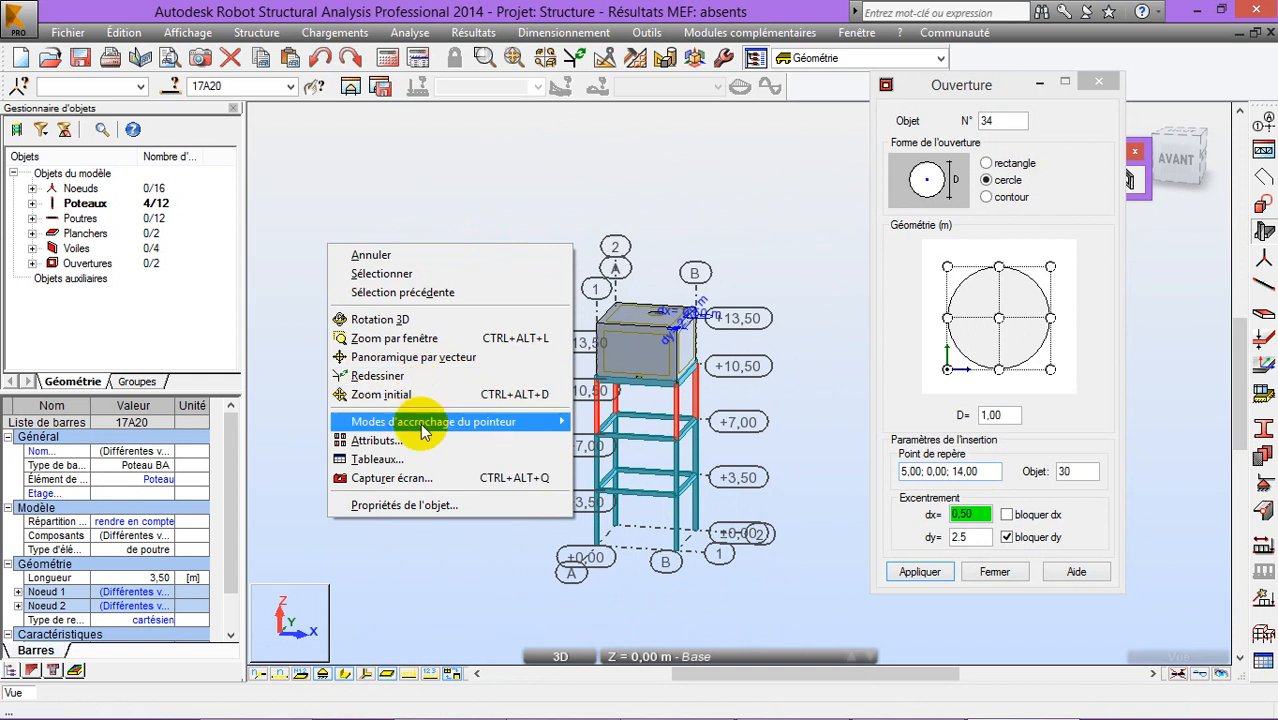
pyautogui.click(378, 440)
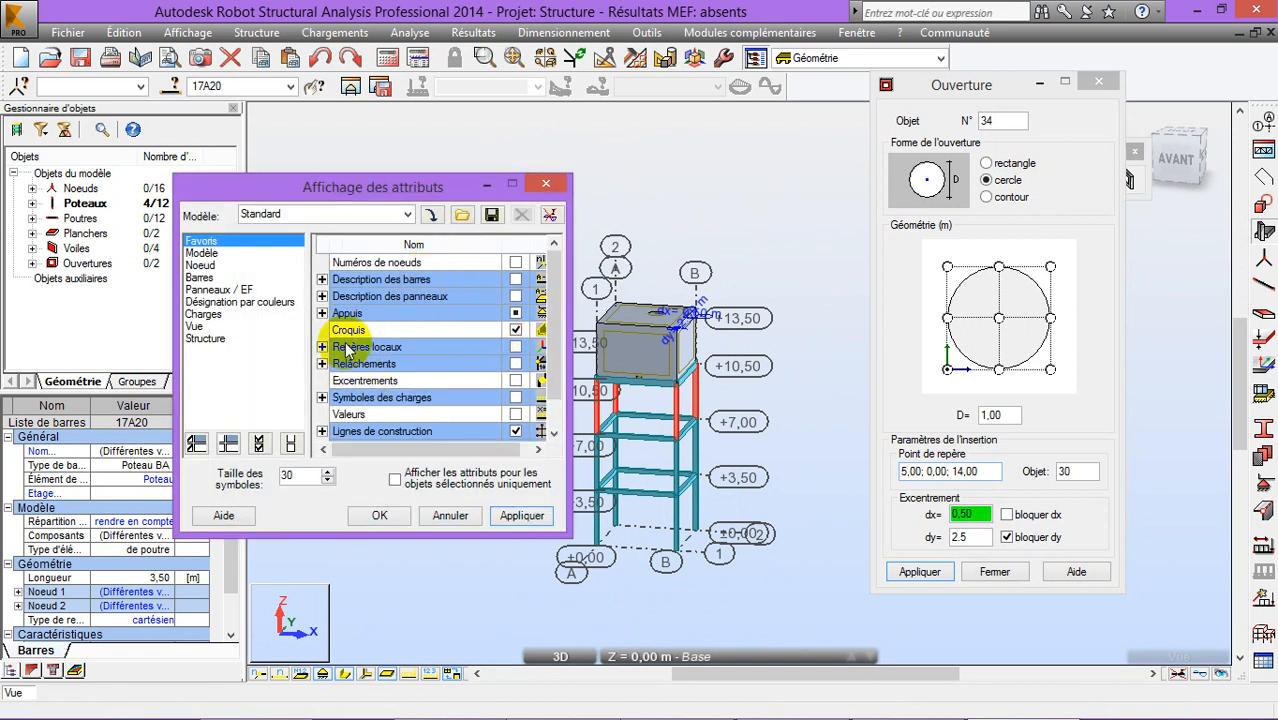
pyautogui.click(241, 290)
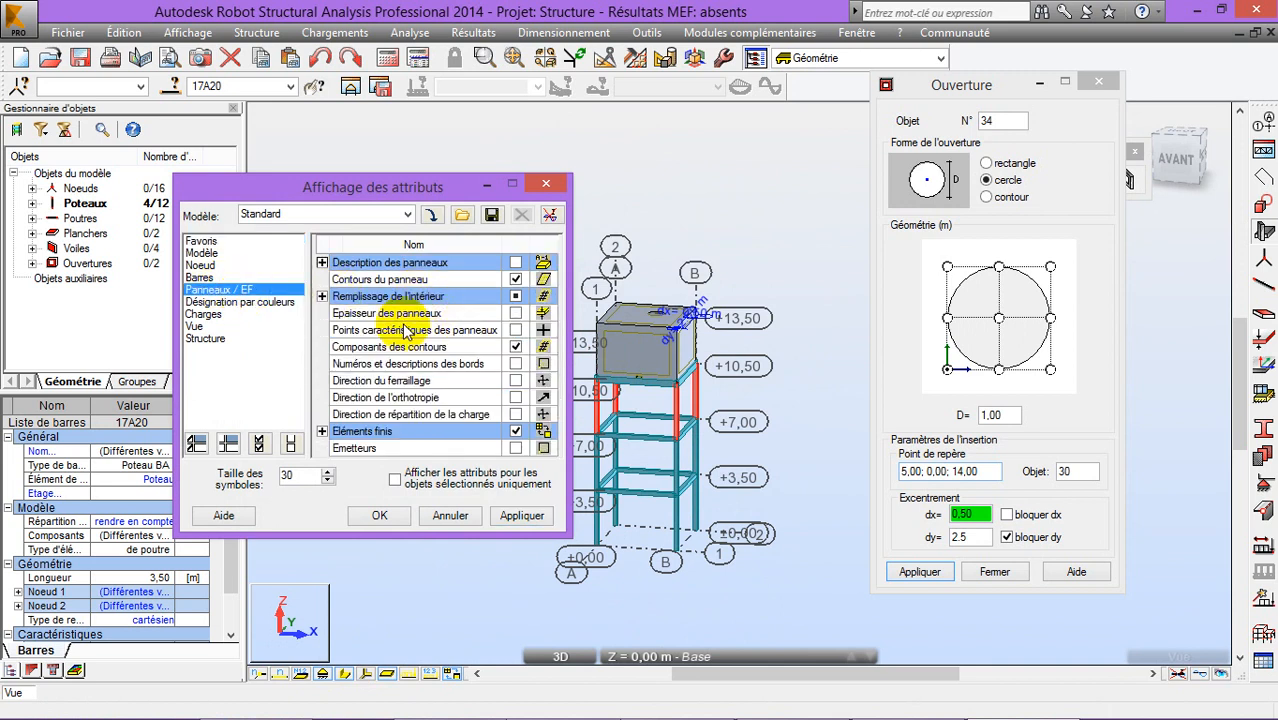
pyautogui.click(515, 314)
pyautogui.click(516, 516)
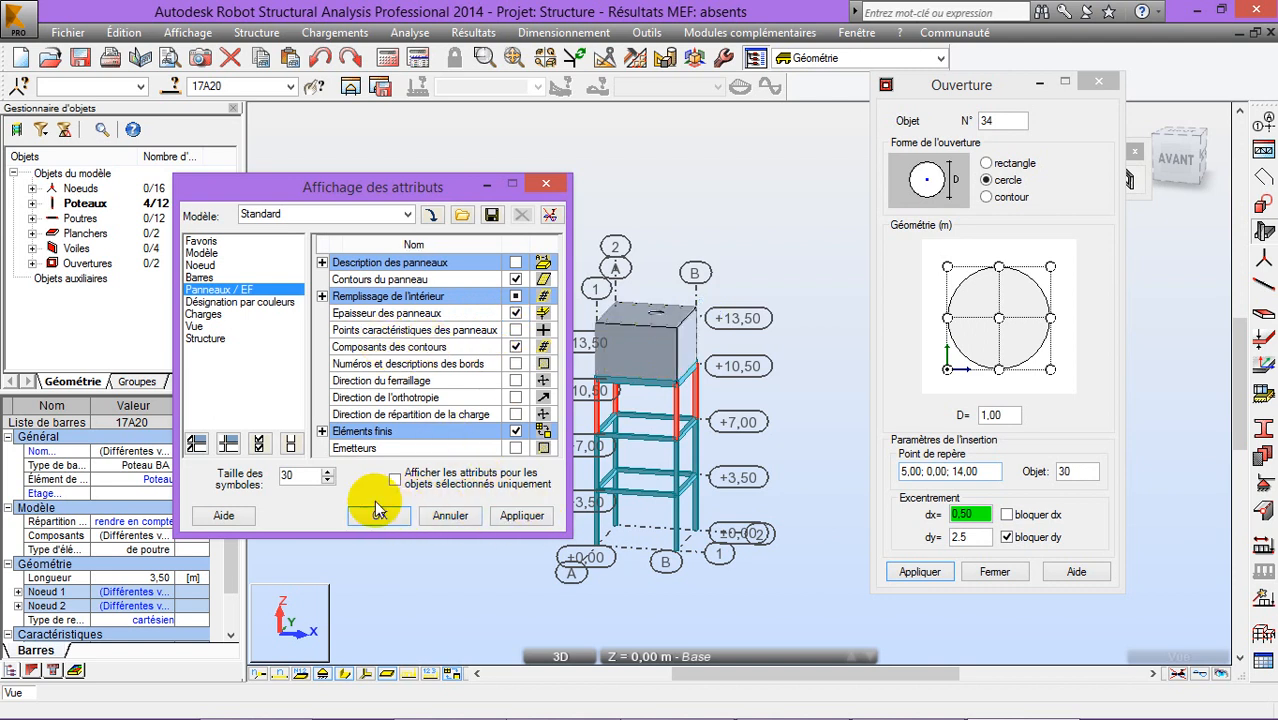
pyautogui.click(215, 254)
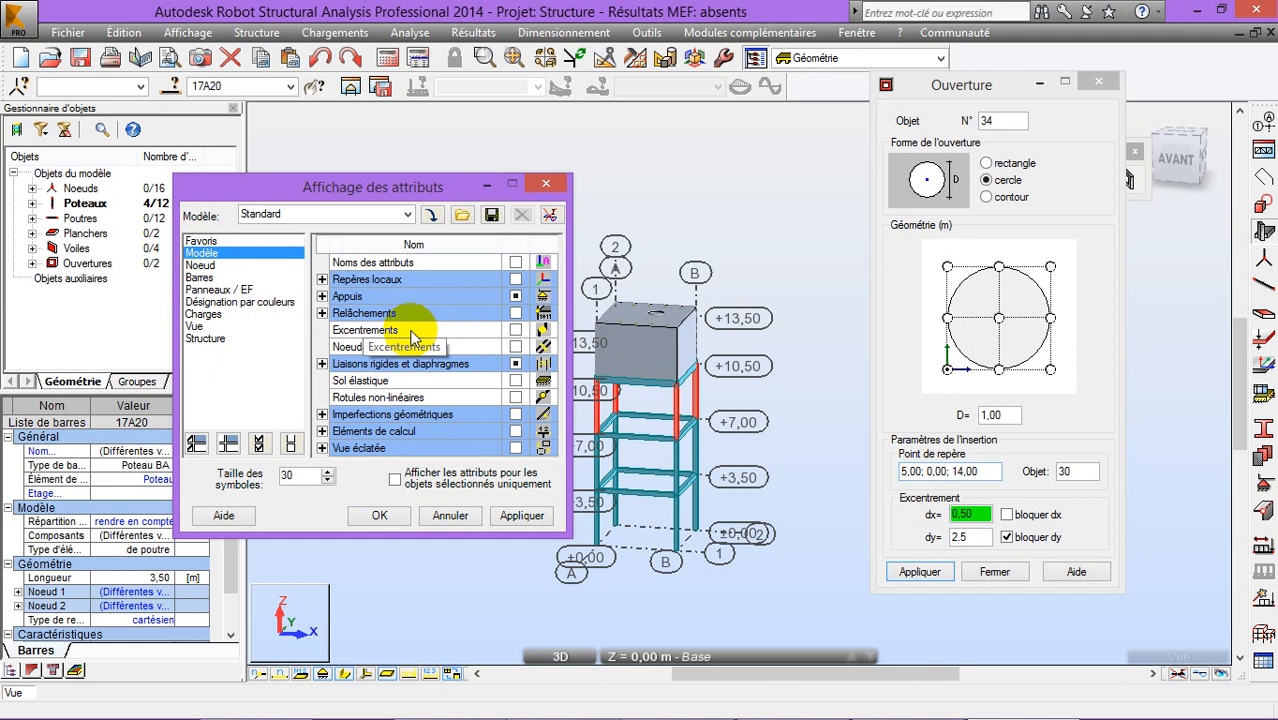
pyautogui.click(222, 289)
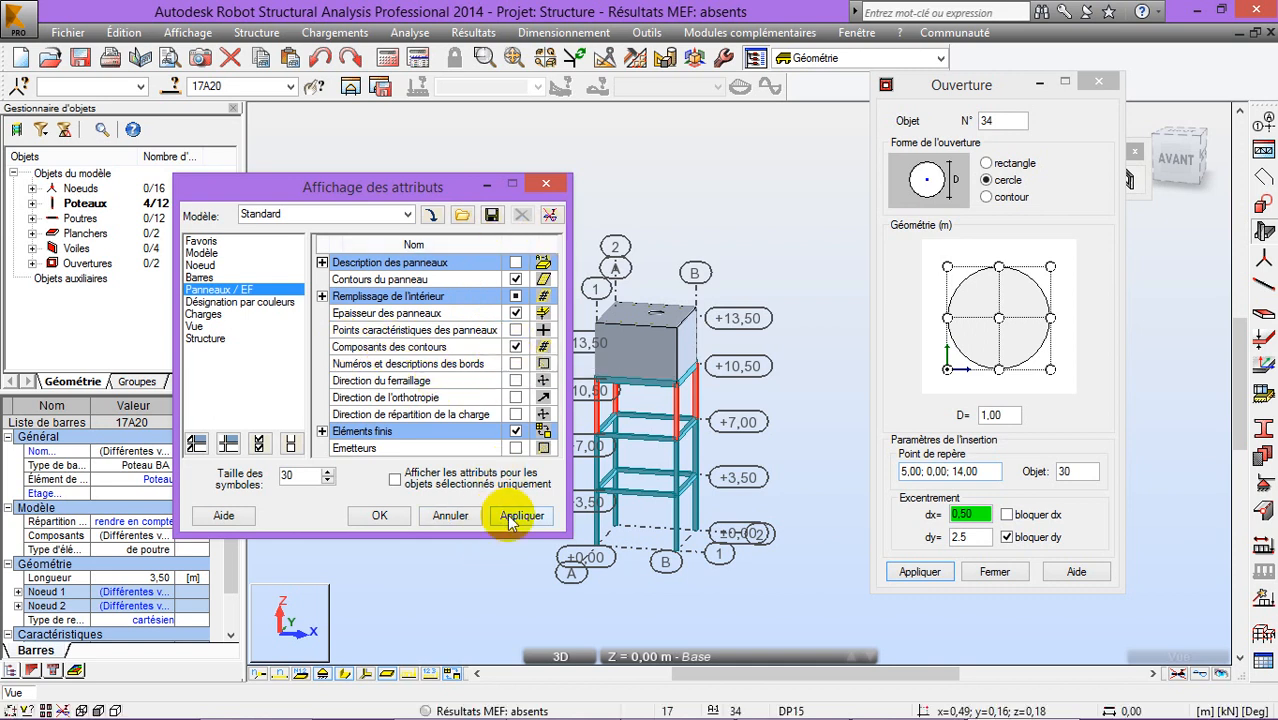
pyautogui.click(367, 516)
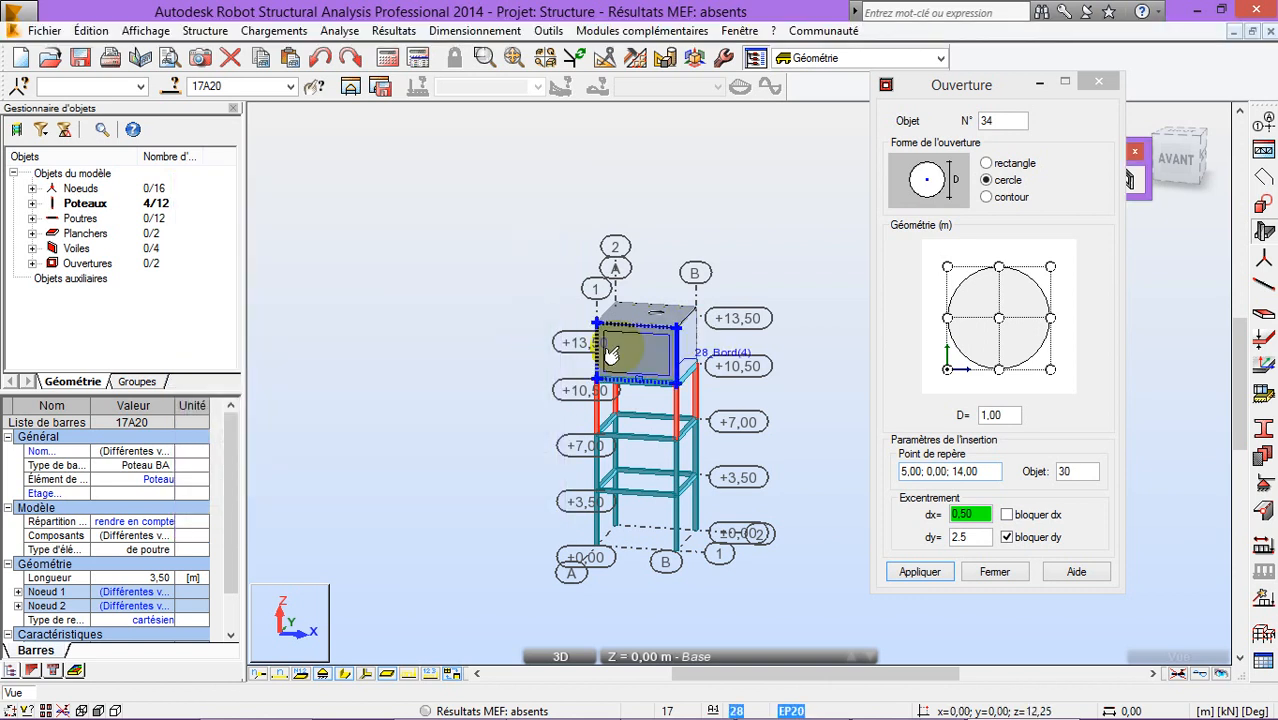
# Turn the tower to a corner view of the tank and close the opening definition
pyautogui.rightClick(493, 341)
pyautogui.click(470, 406)
pyautogui.moveTo(471, 371); pyautogui.dragTo(661, 331)
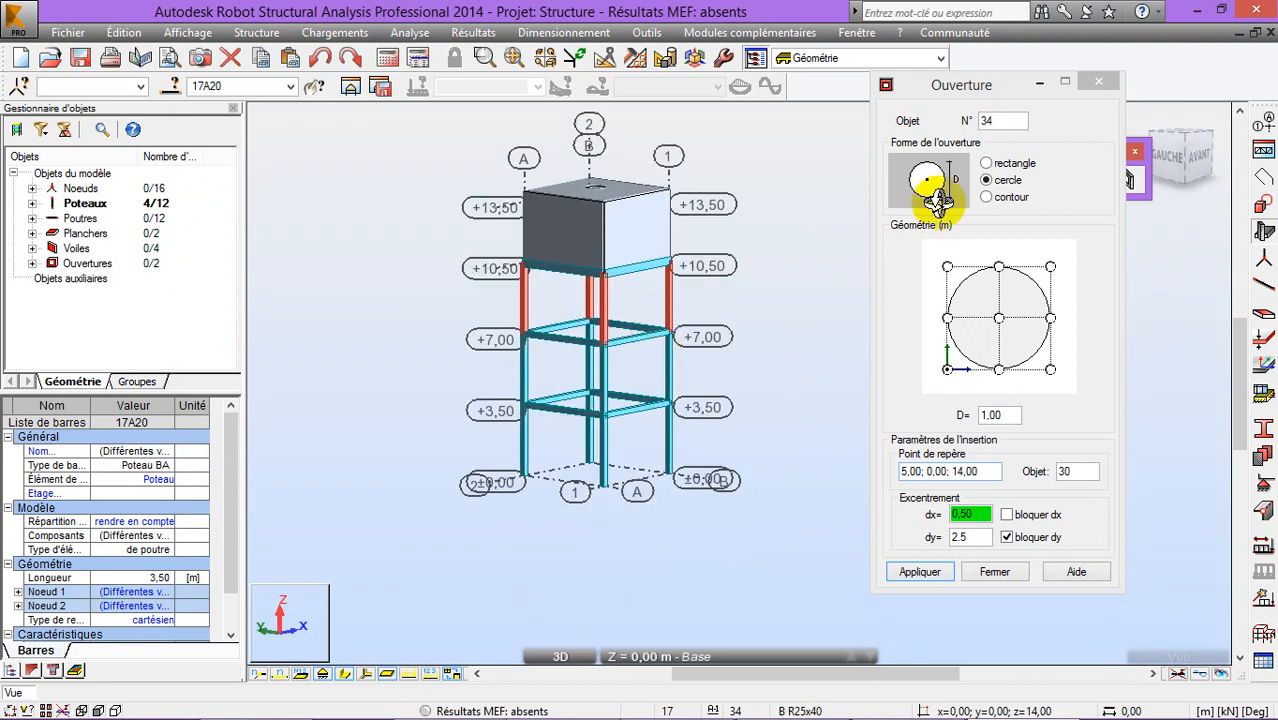
pyautogui.click(1097, 88)
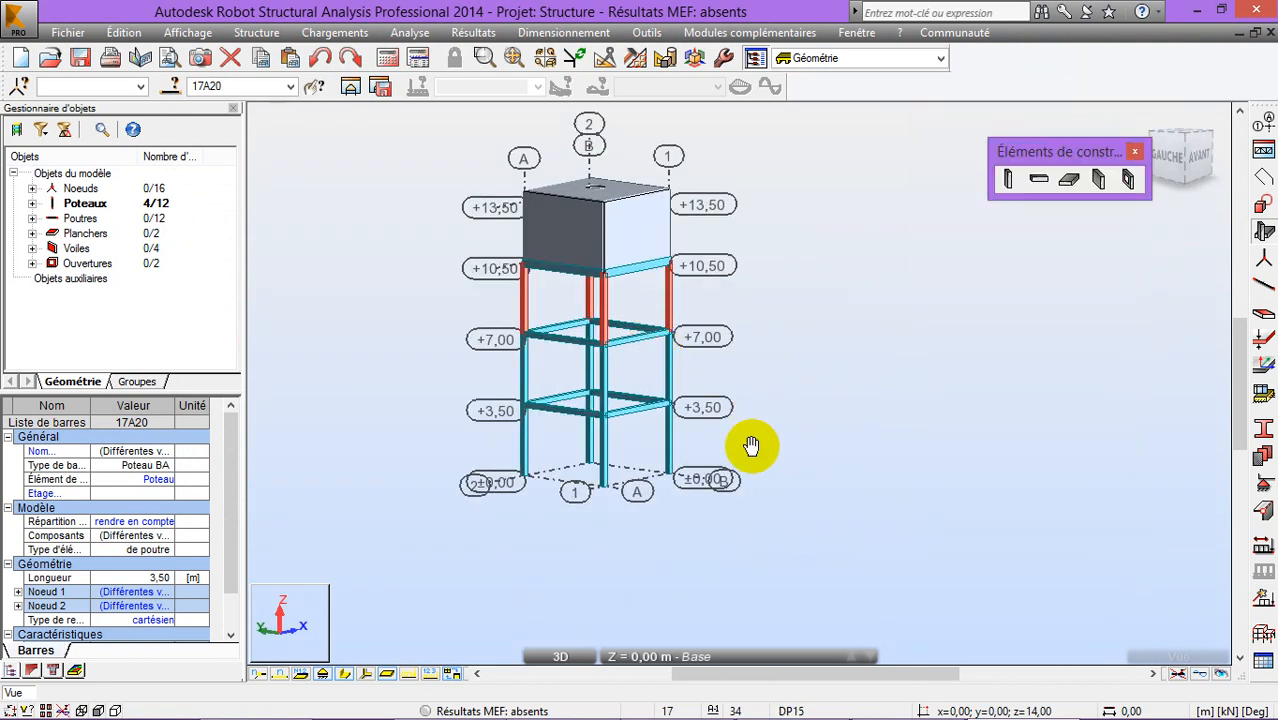
# Select the lowest storey's columns with their base nodes and assign the nodal support Encastrement to those nodes
pyautogui.moveTo(753, 442); pyautogui.dragTo(856, 382, button='middle')
pyautogui.click(856, 405)
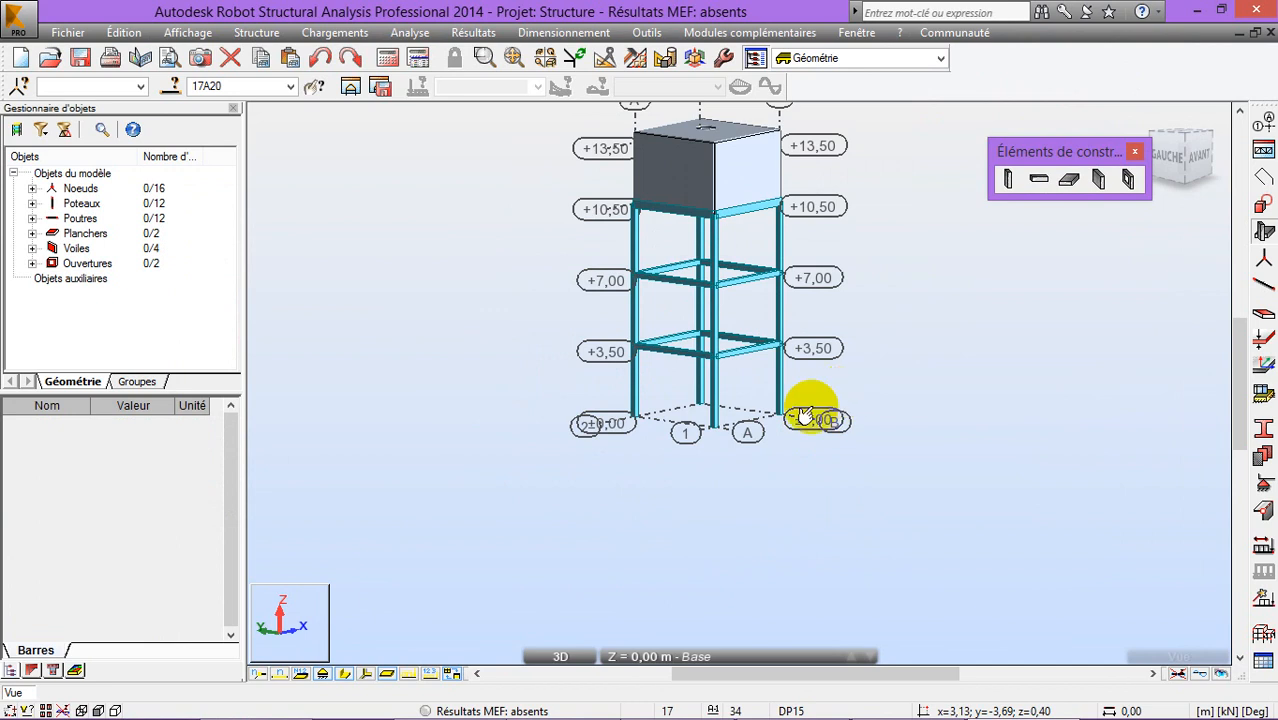
pyautogui.moveTo(809, 415); pyautogui.dragTo(587, 446)
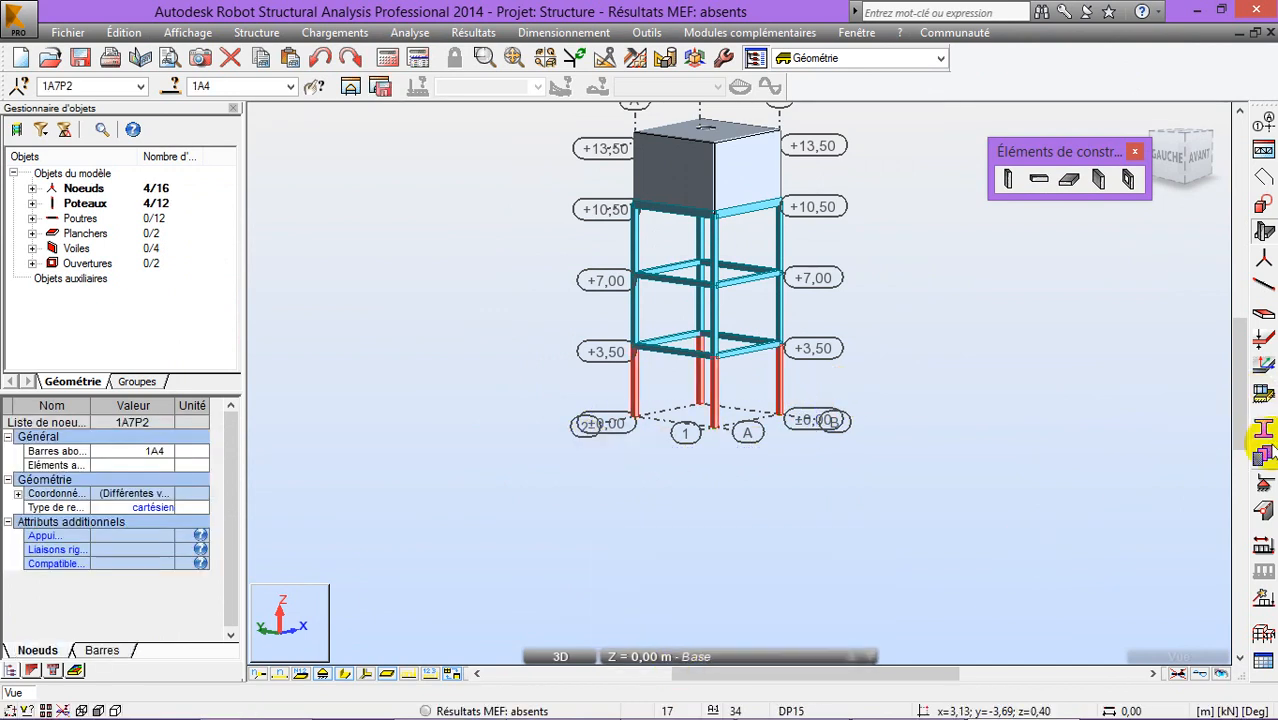
pyautogui.click(1260, 486)
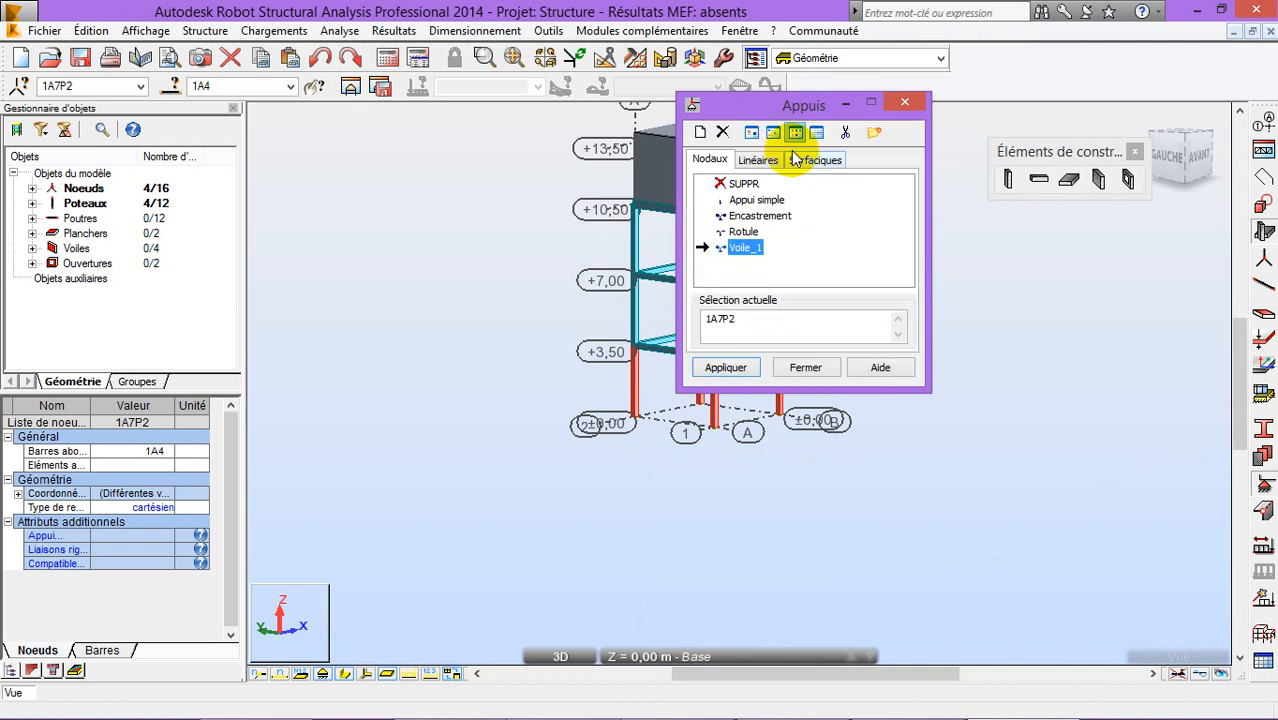
pyautogui.moveTo(797, 110); pyautogui.dragTo(469, 136)
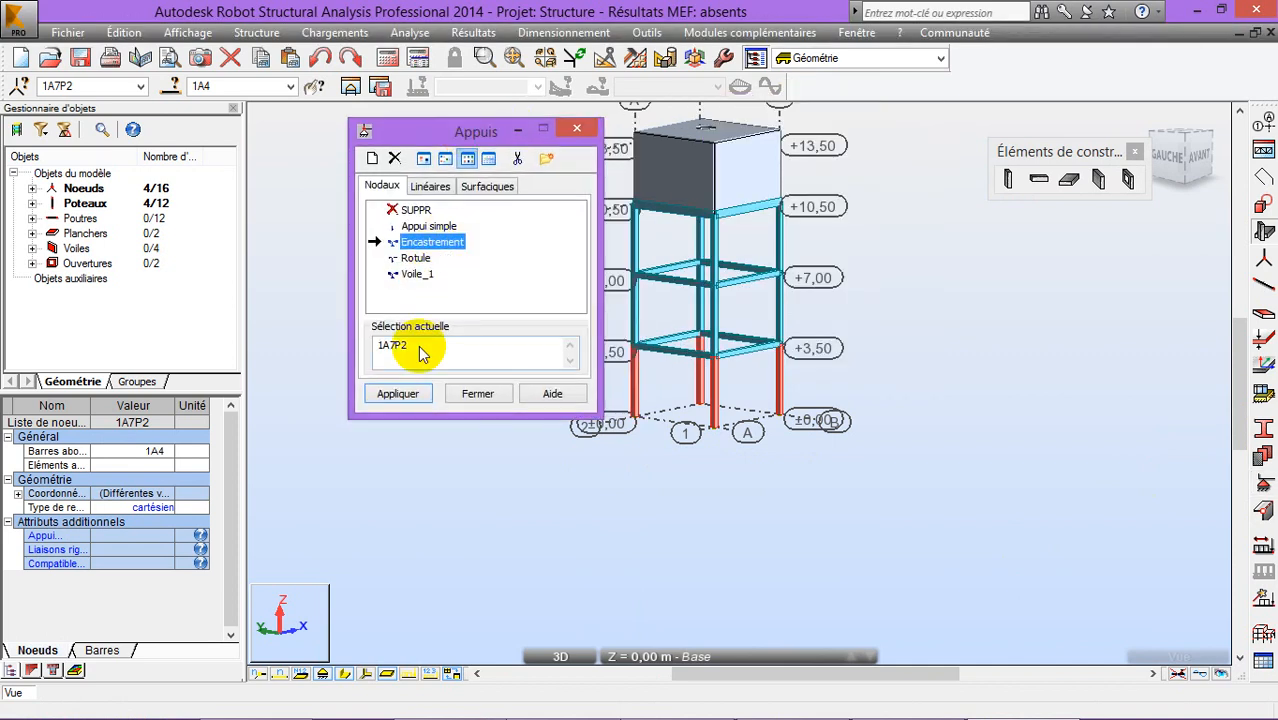
pyautogui.click(398, 394)
pyautogui.click(810, 374)
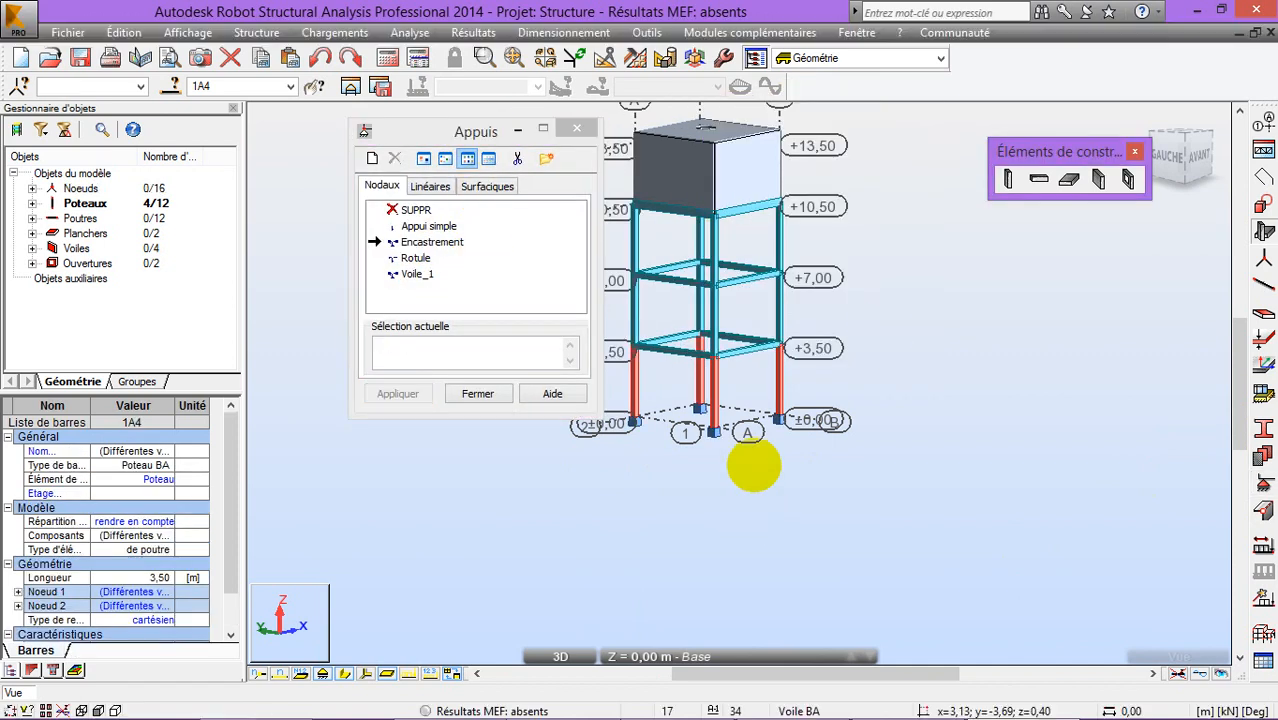
pyautogui.moveTo(907, 379); pyautogui.dragTo(919, 462, button='middle')
pyautogui.rightClick(916, 376)
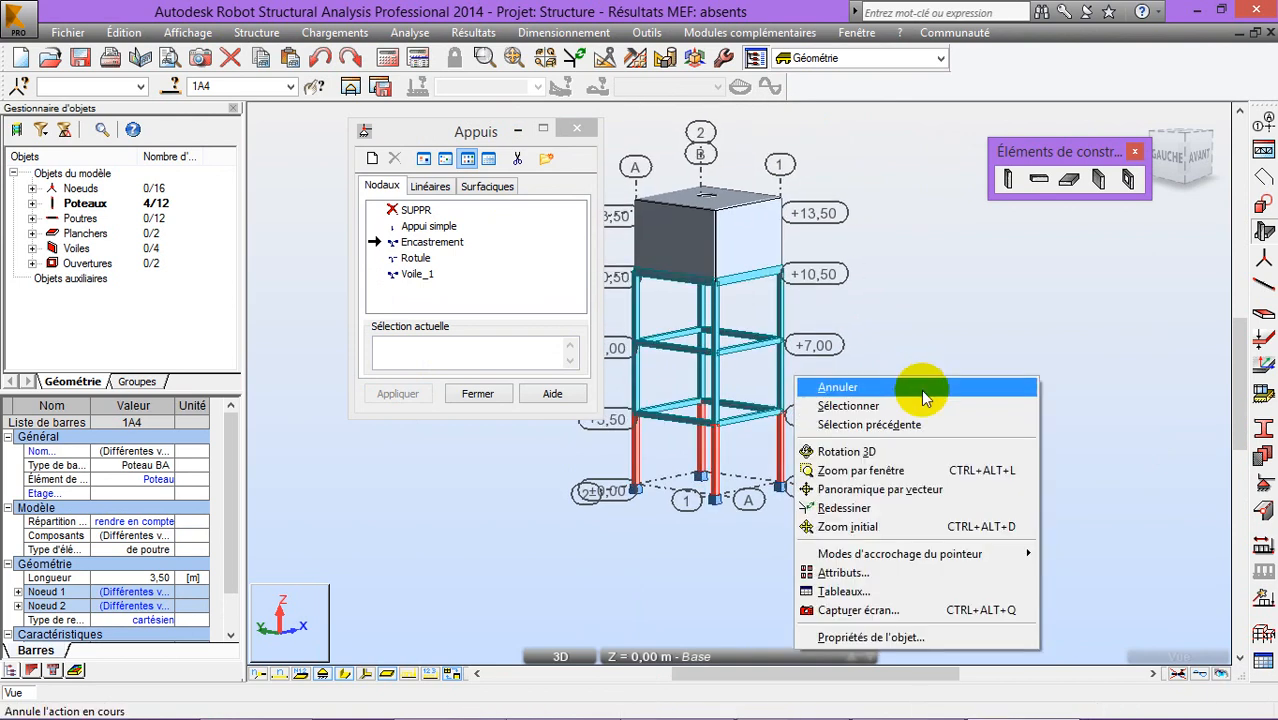
# Examine the tower from several sides, including the fixed supports at the column bases
pyautogui.click(905, 448)
pyautogui.moveTo(915, 400); pyautogui.dragTo(685, 365)
pyautogui.moveTo(884, 359); pyautogui.dragTo(1050, 395)
pyautogui.scroll(2, 750, 257)
pyautogui.moveTo(750, 257); pyautogui.dragTo(784, 347)
pyautogui.moveTo(897, 446); pyautogui.dragTo(825, 438, button='middle')
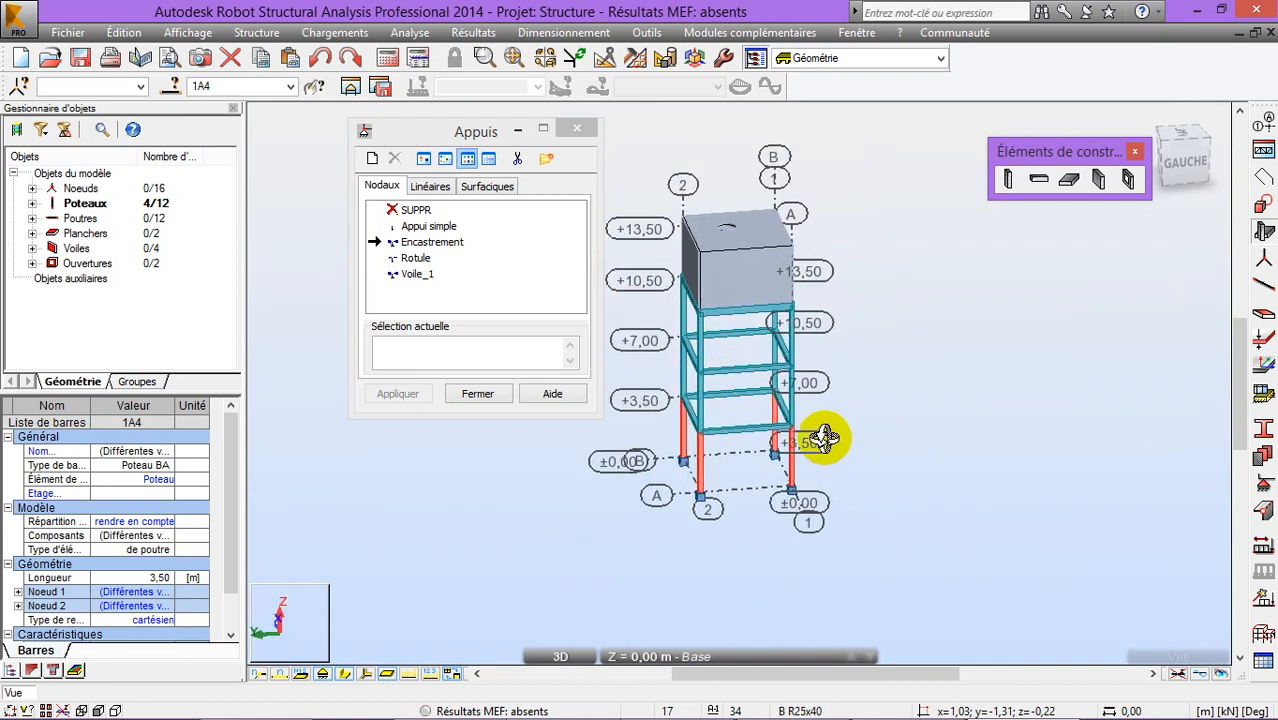
pyautogui.moveTo(968, 292); pyautogui.dragTo(921, 288)
pyautogui.moveTo(895, 370); pyautogui.dragTo(799, 375)
pyautogui.moveTo(853, 514); pyautogui.dragTo(839, 462, button='middle')
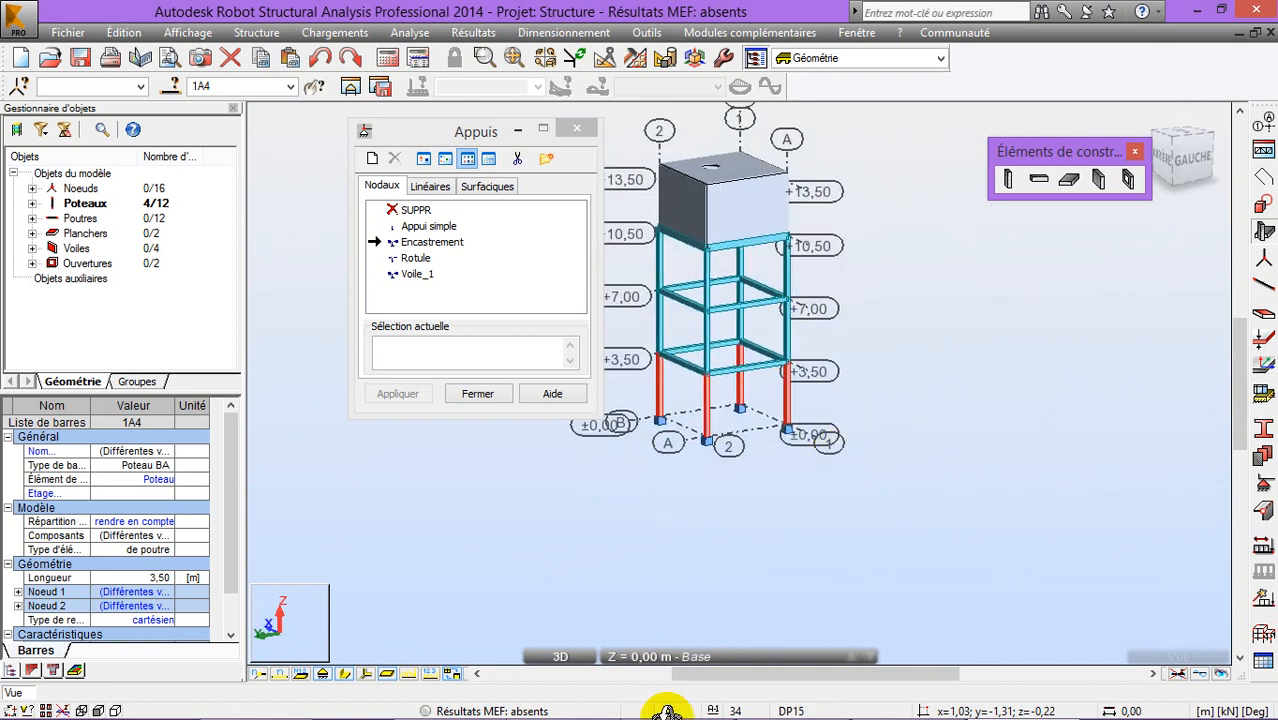
# Display the local axes of the tower's bars and panels and close the support definition
pyautogui.click(367, 676)
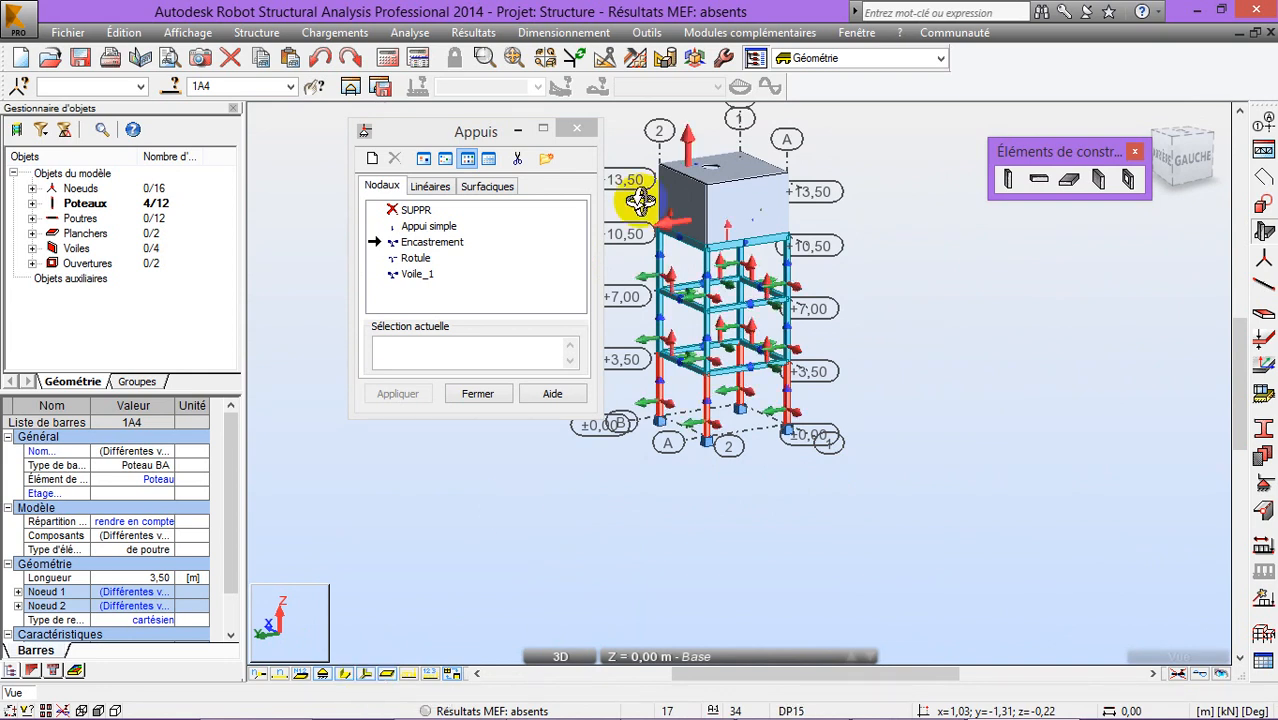
pyautogui.click(576, 128)
pyautogui.rightClick(550, 238)
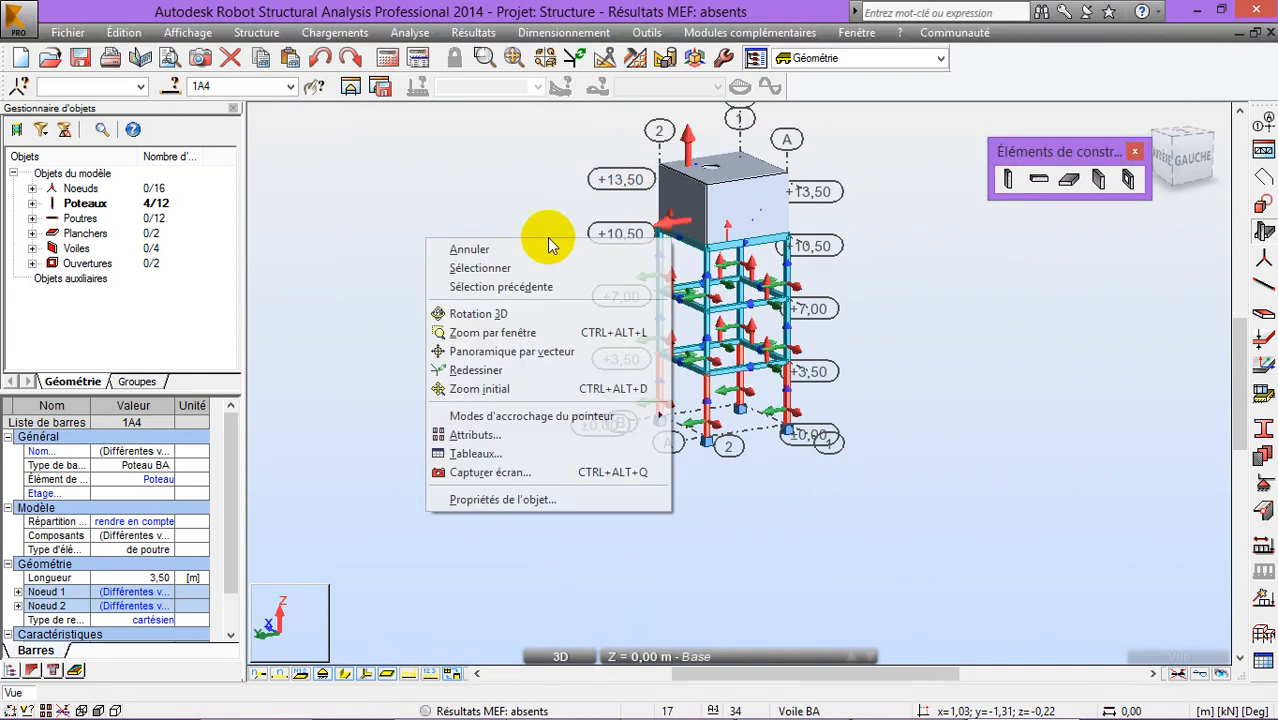
pyautogui.click(490, 313)
pyautogui.moveTo(525, 277); pyautogui.dragTo(665, 265)
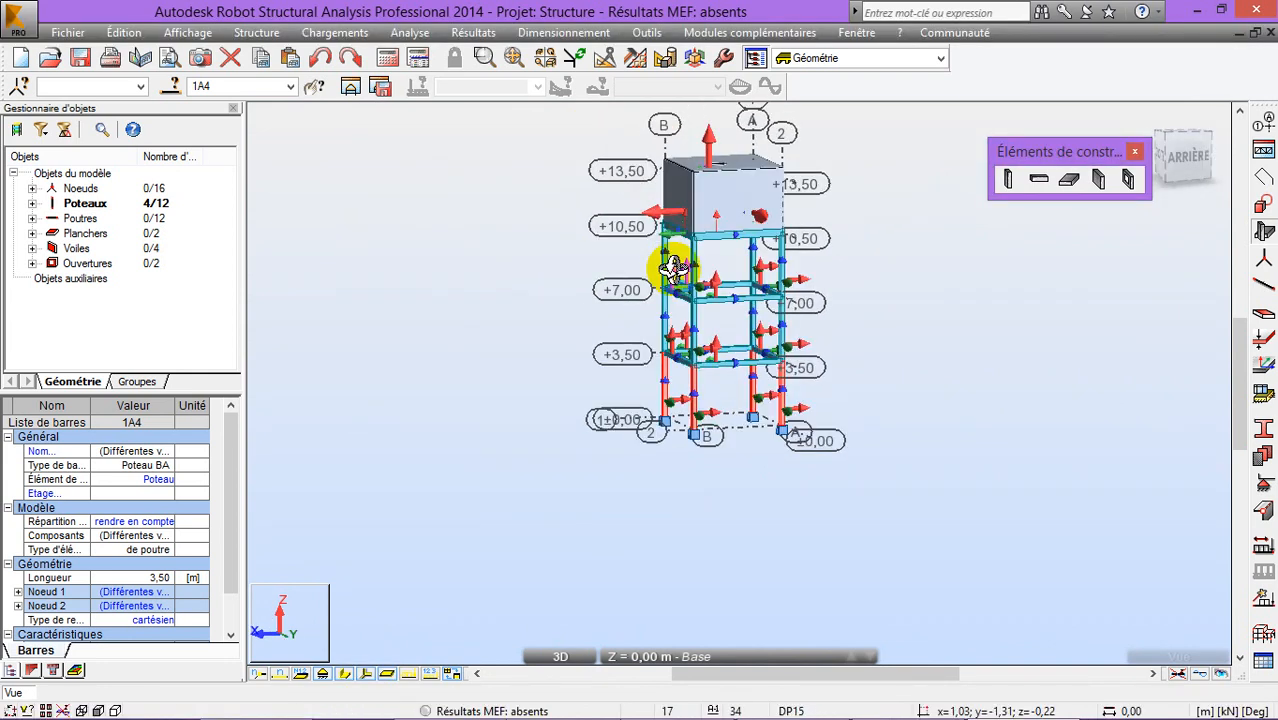
pyautogui.moveTo(810, 278); pyautogui.dragTo(497, 296)
pyautogui.moveTo(443, 262); pyautogui.dragTo(497, 258)
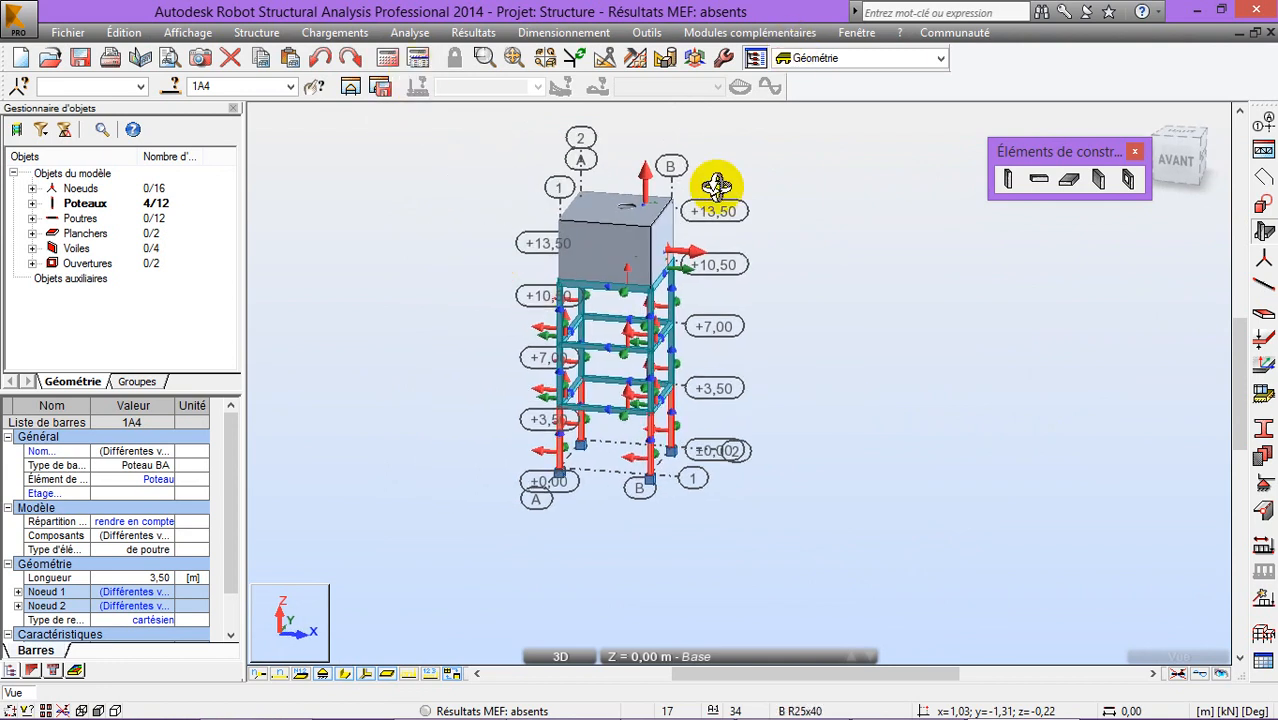
pyautogui.moveTo(537, 193); pyautogui.dragTo(346, 155)
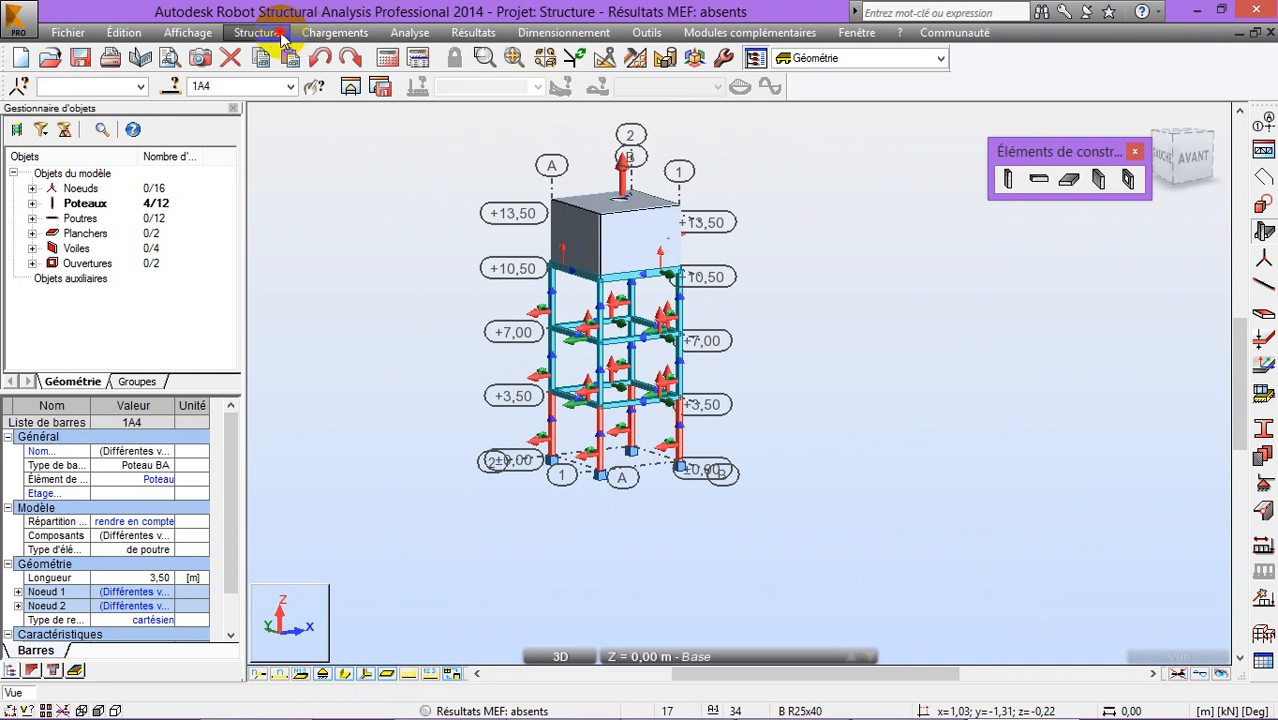
# Reverse the local Z axis orientation for the tank's walls (Voiles) and slabs (Planchers), and close the local axis orientation settings
pyautogui.click(281, 35)
pyautogui.moveTo(400, 380)
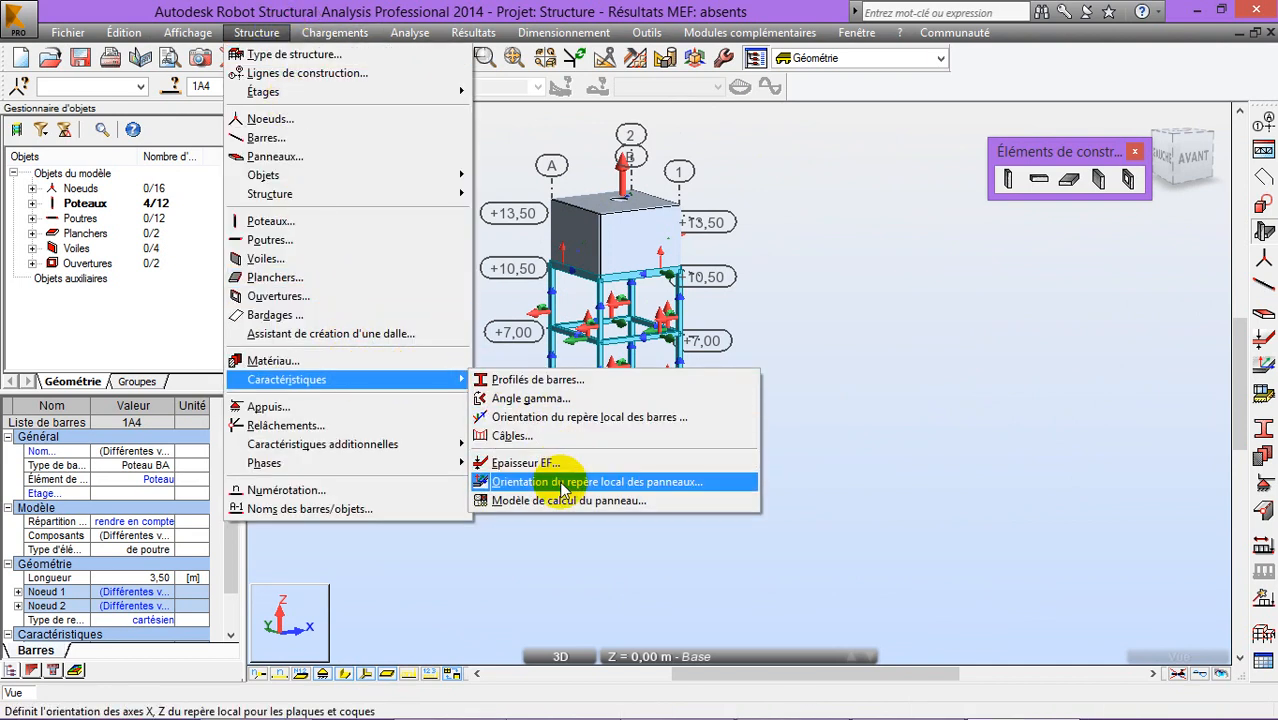
pyautogui.click(563, 490)
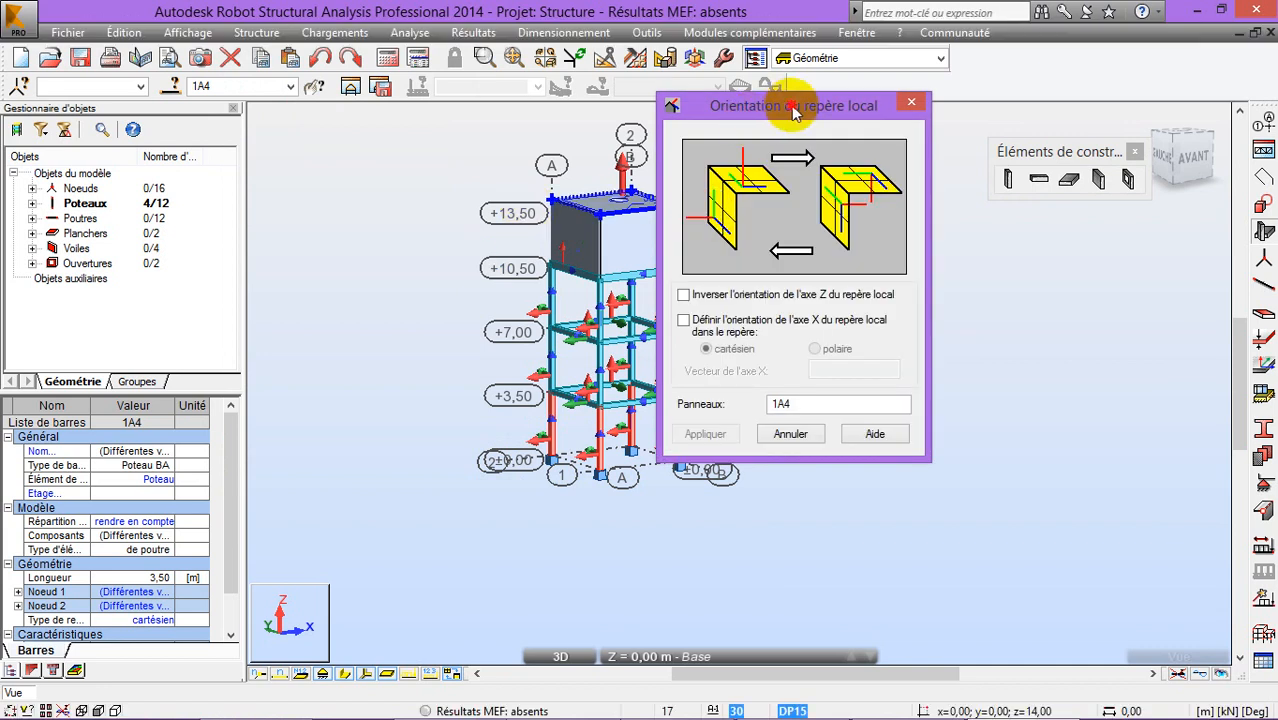
pyautogui.moveTo(793, 112); pyautogui.dragTo(993, 128)
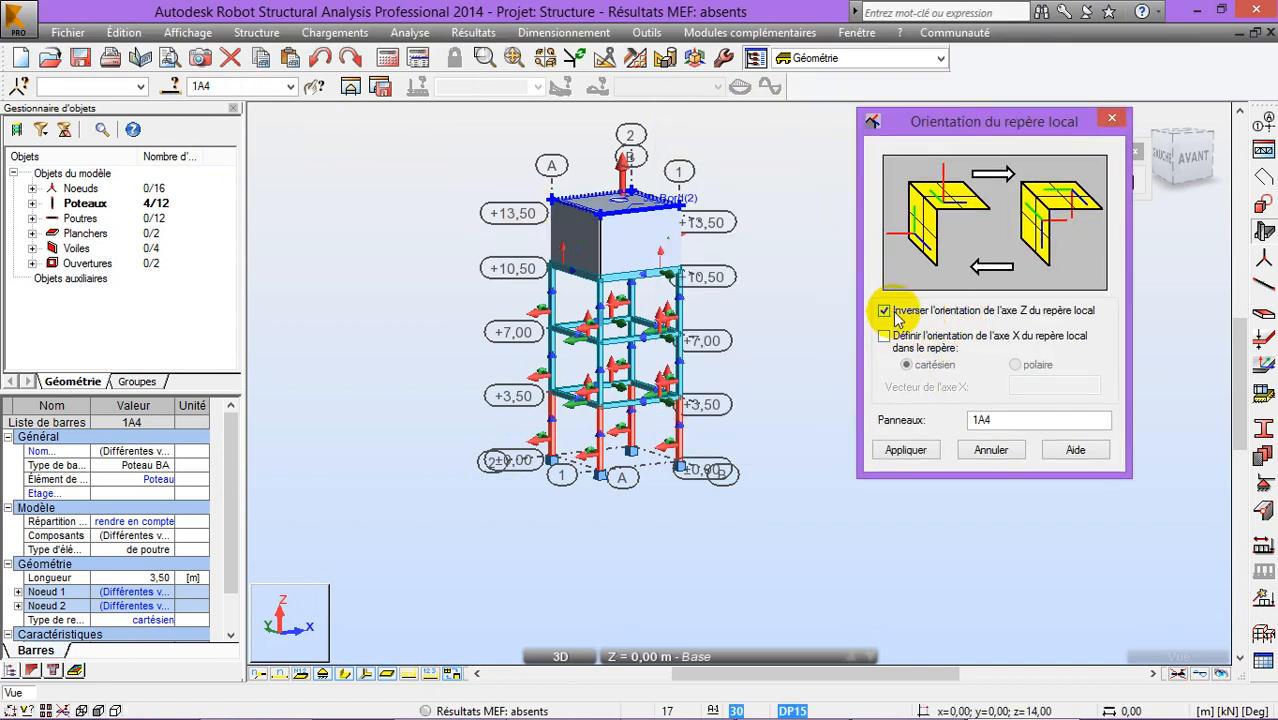
pyautogui.rightClick(365, 310)
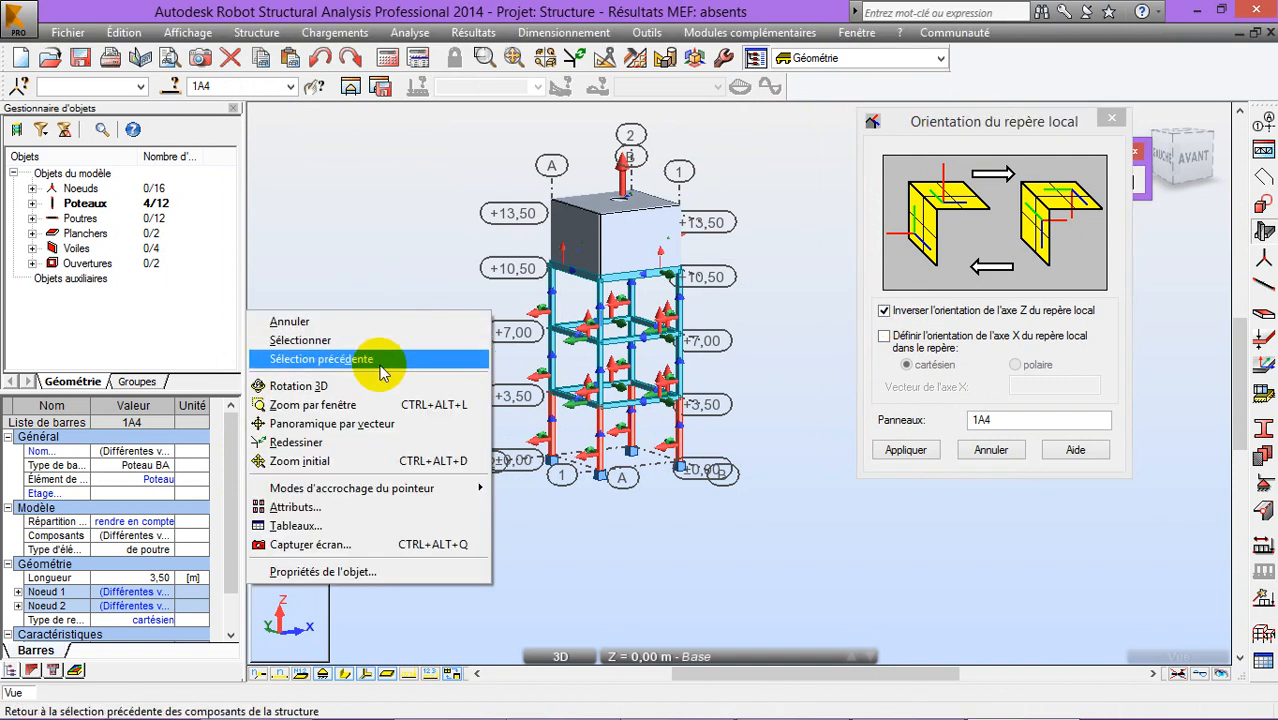
pyautogui.click(377, 391)
pyautogui.moveTo(430, 316); pyautogui.dragTo(418, 314)
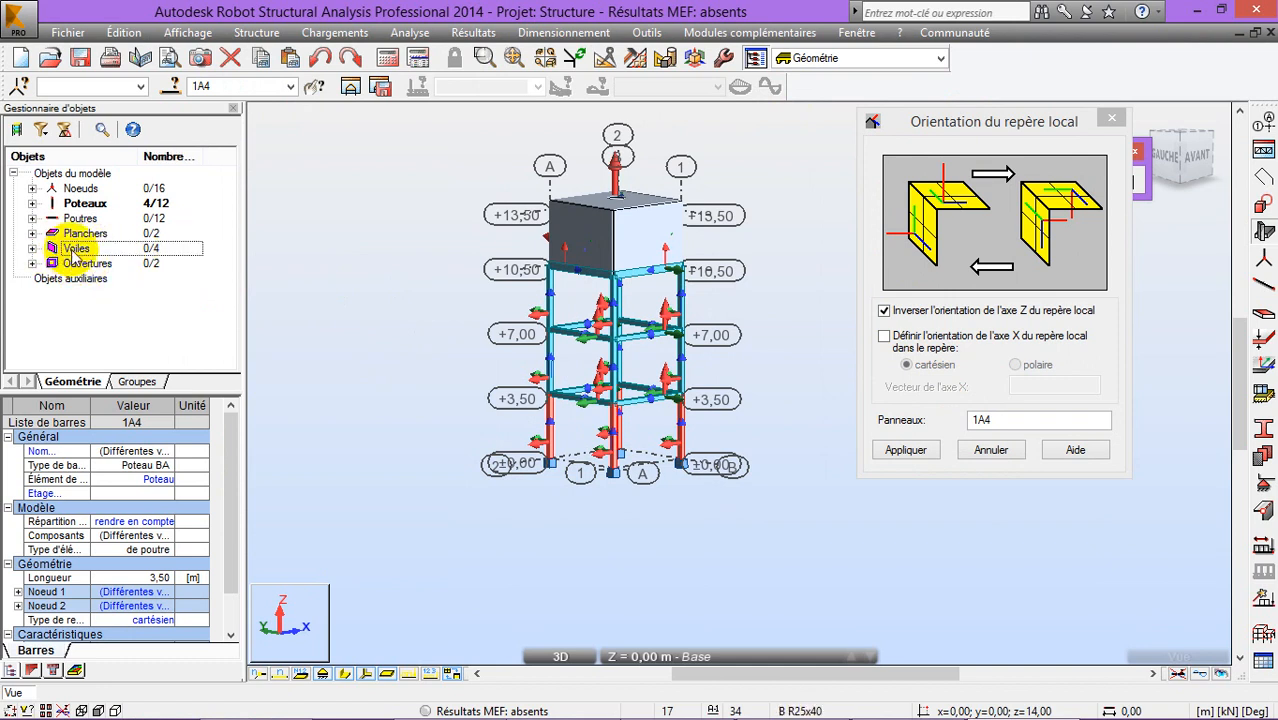
pyautogui.click(74, 248)
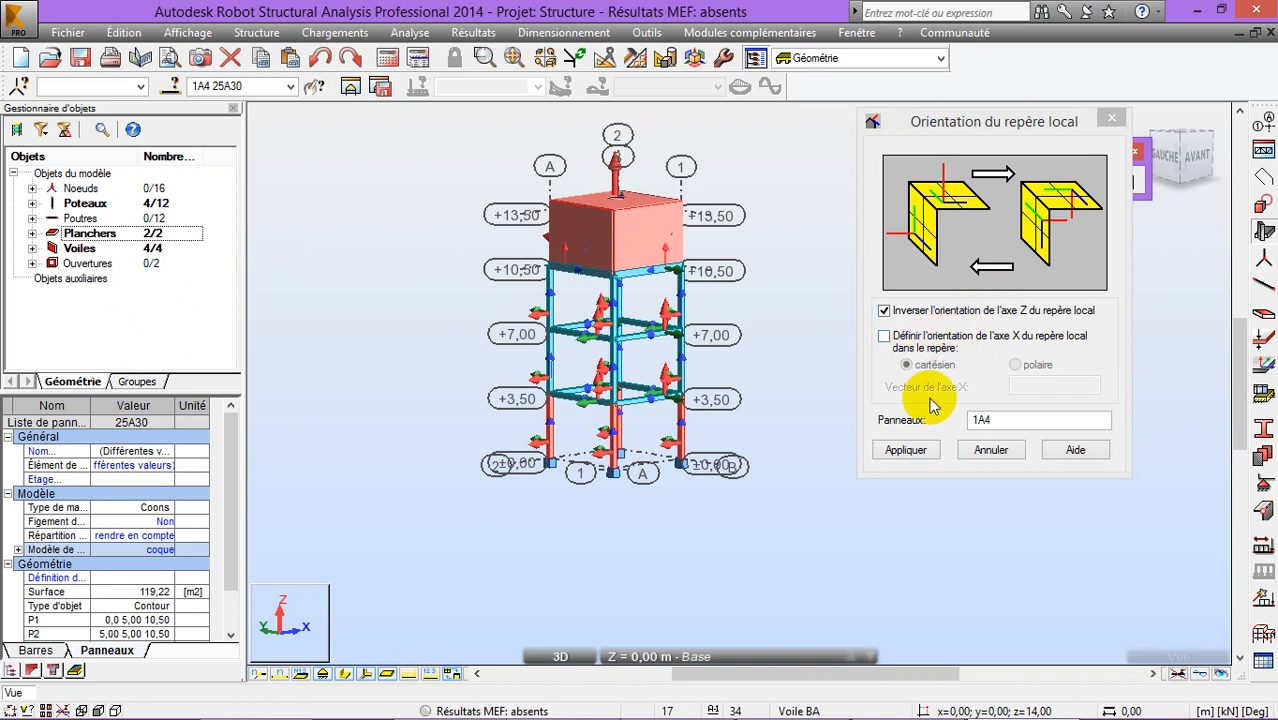
pyautogui.click(907, 451)
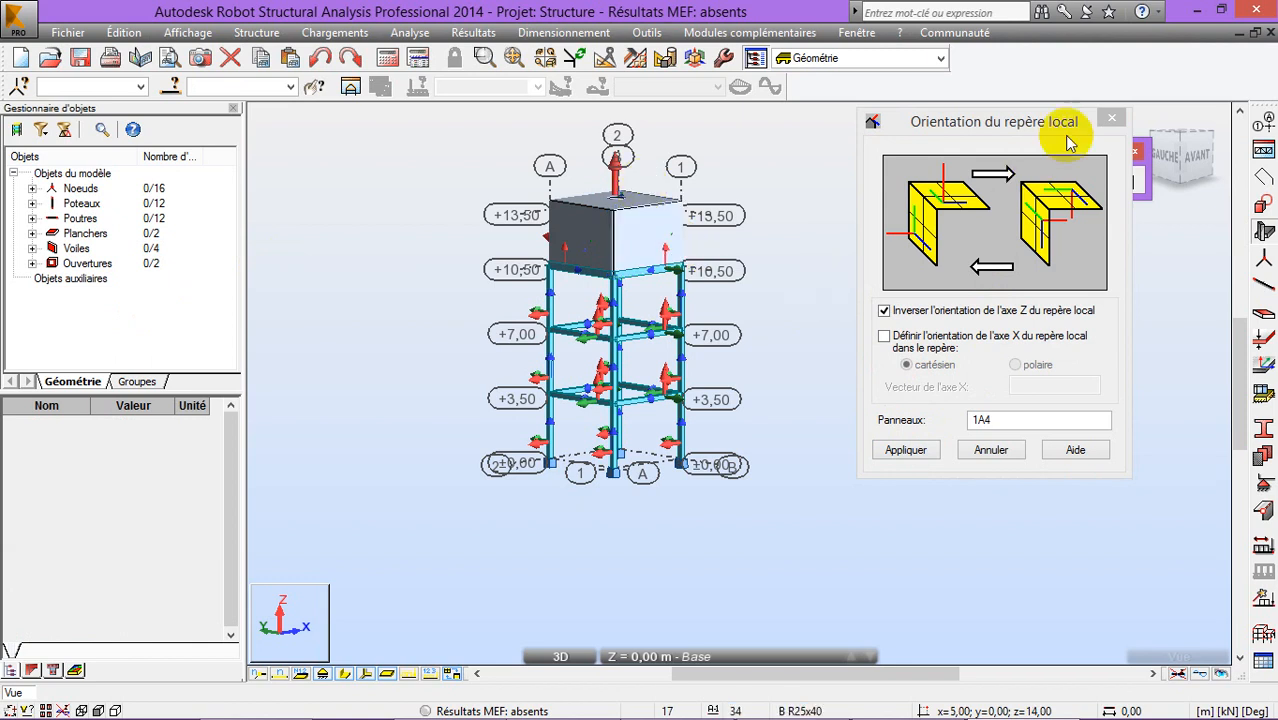
pyautogui.click(1110, 119)
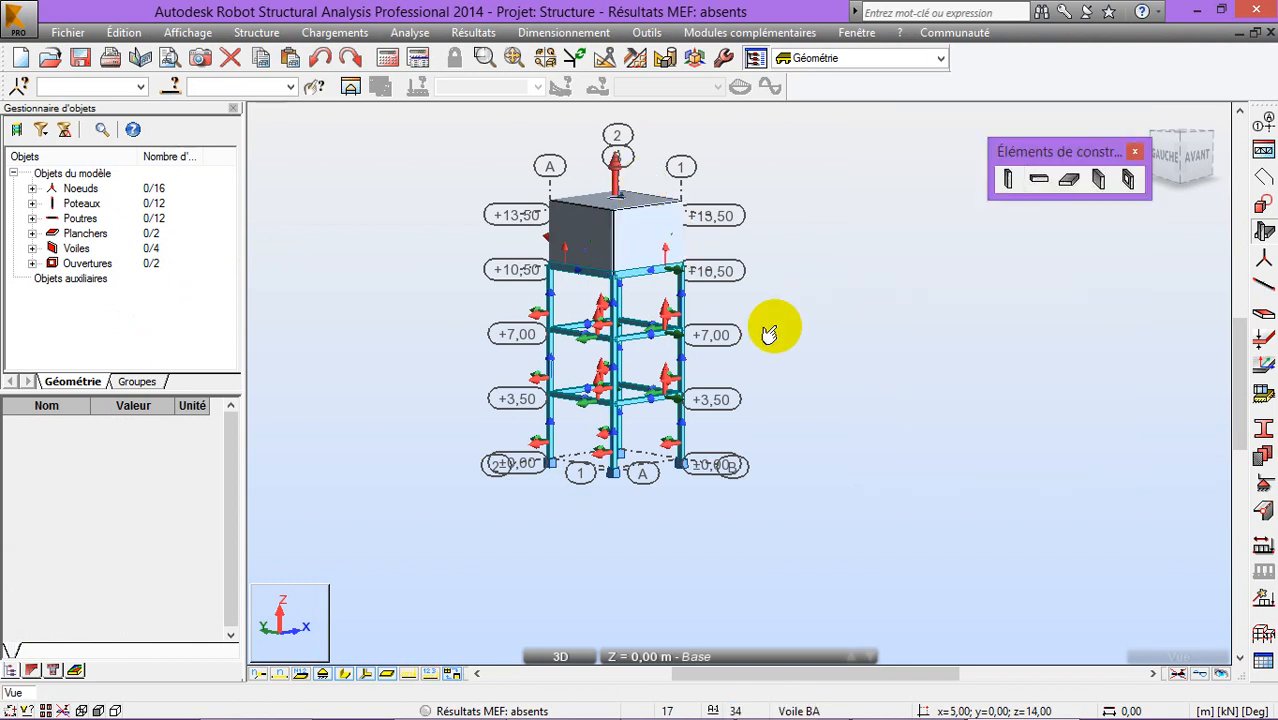
# Examine the local axes of the tank panels from the opposite side and from above
pyautogui.scroll(-2, 700, 415)
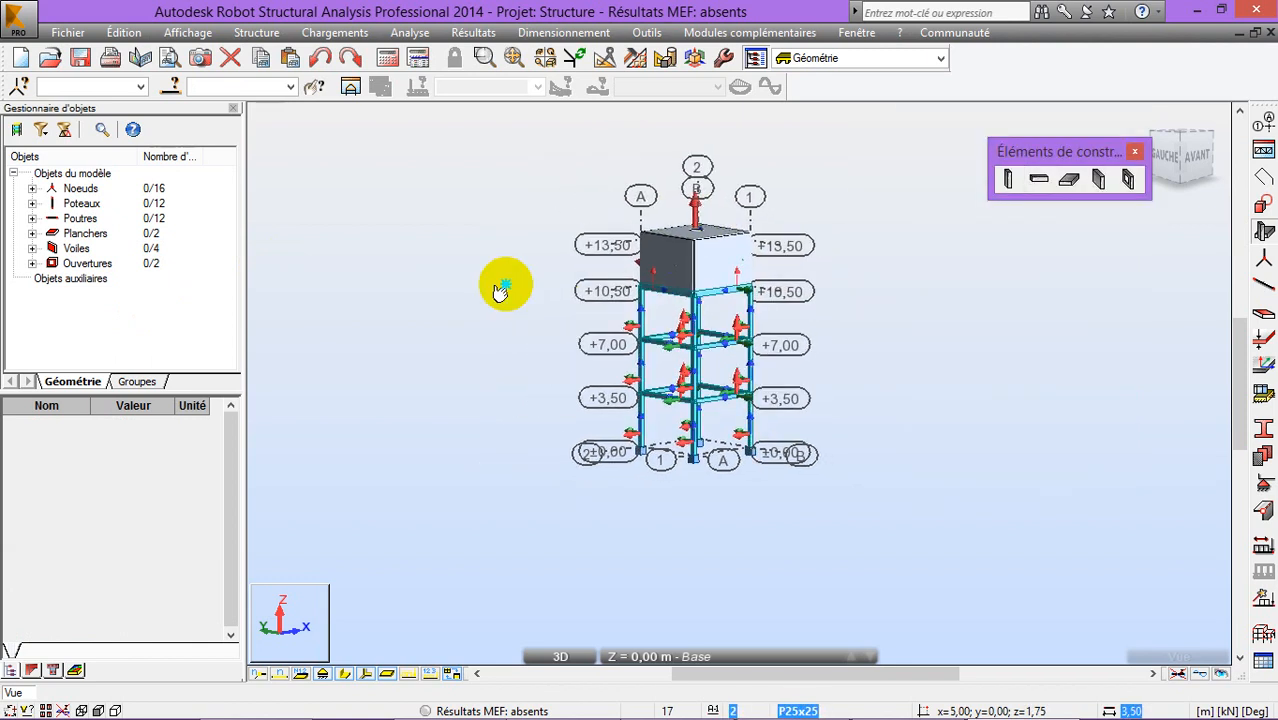
pyautogui.rightClick(505, 296)
pyautogui.click(508, 364)
pyautogui.moveTo(508, 314); pyautogui.dragTo(864, 395)
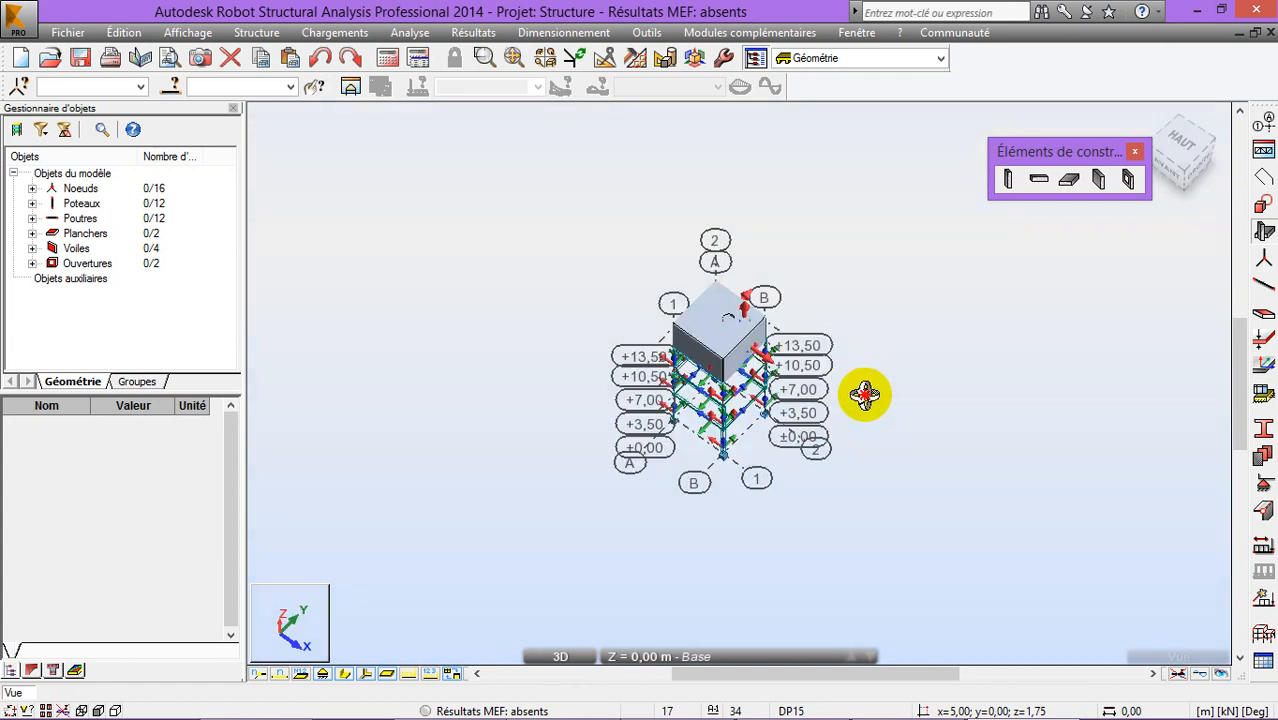